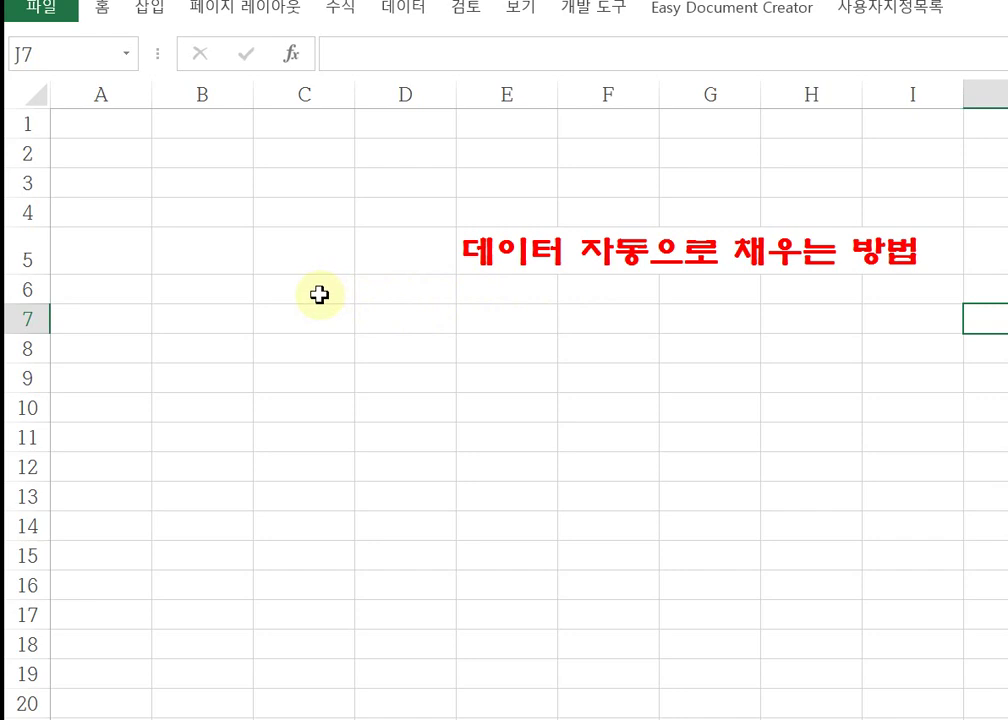
# Step: Enter the numbers 1 to 6 one by one in cells C6 to C11
pyautogui.click(313, 283)
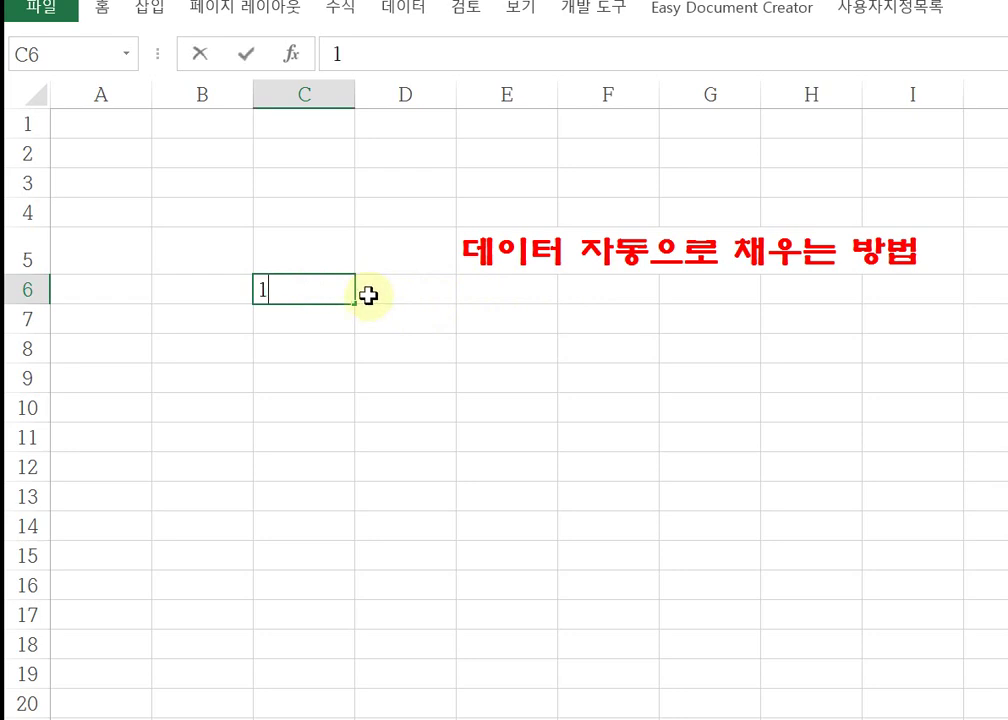
pyautogui.press('Return')
pyautogui.press('Return')
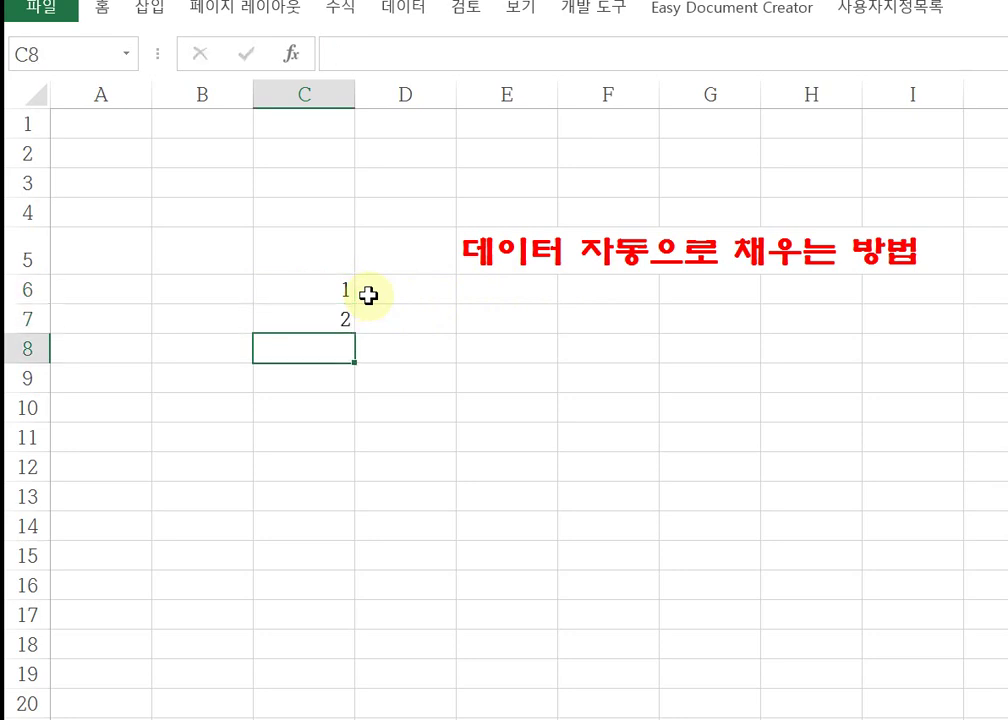
pyautogui.press('Return')
pyautogui.press('Return')
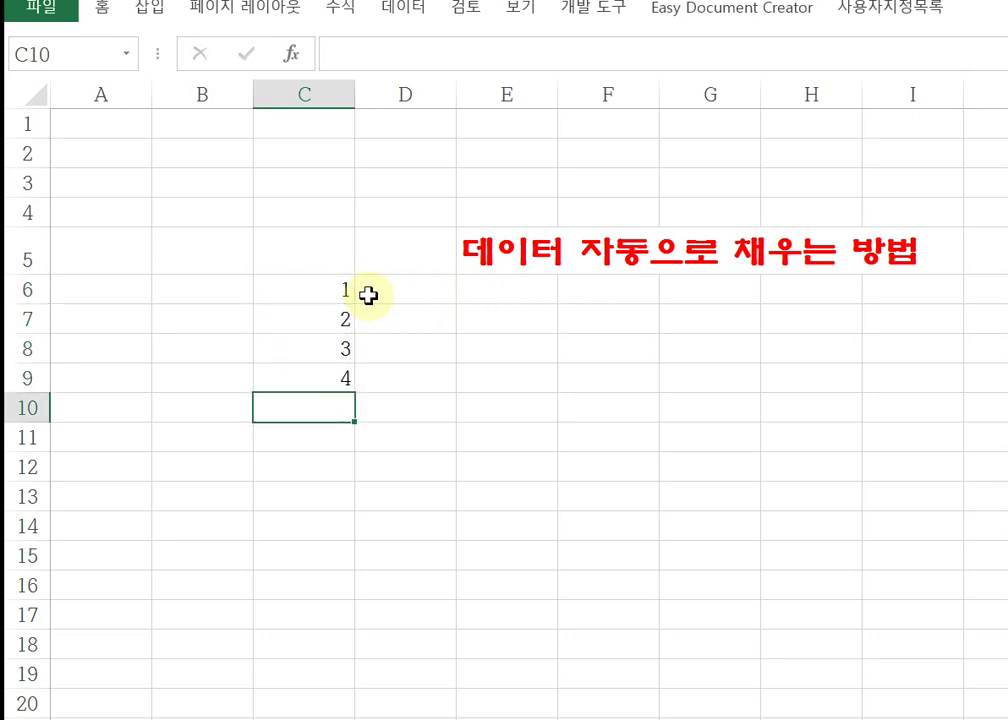
pyautogui.write('5')
pyautogui.press('Return')
pyautogui.press('Return')
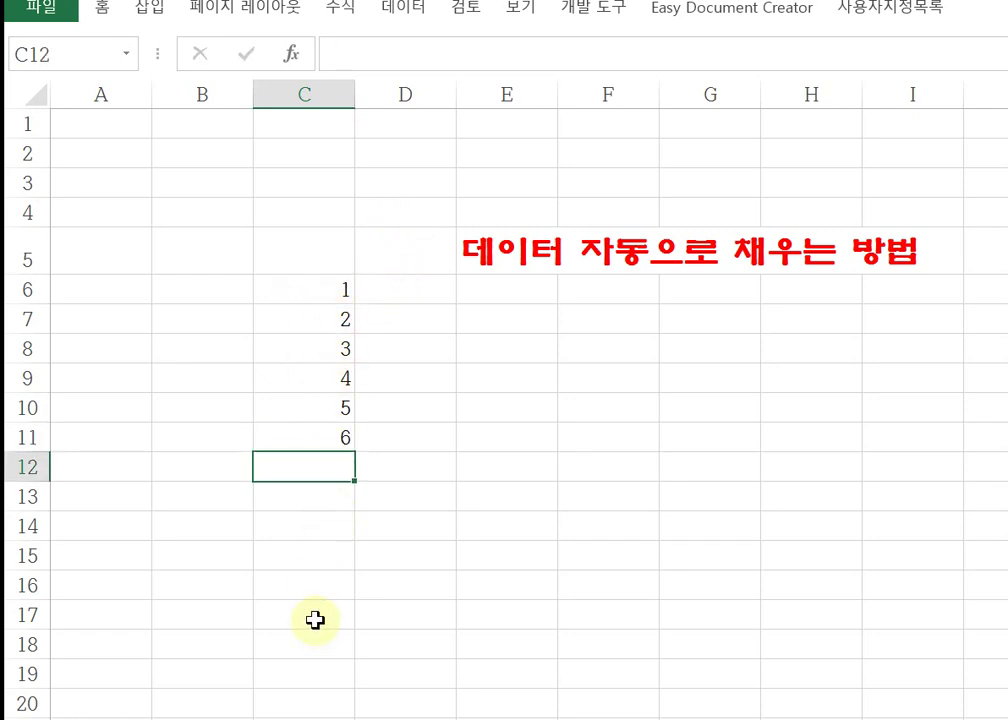
# Step: Enter the starting values 1 in cell D6 and 2 in cell D7
pyautogui.click(400, 287)
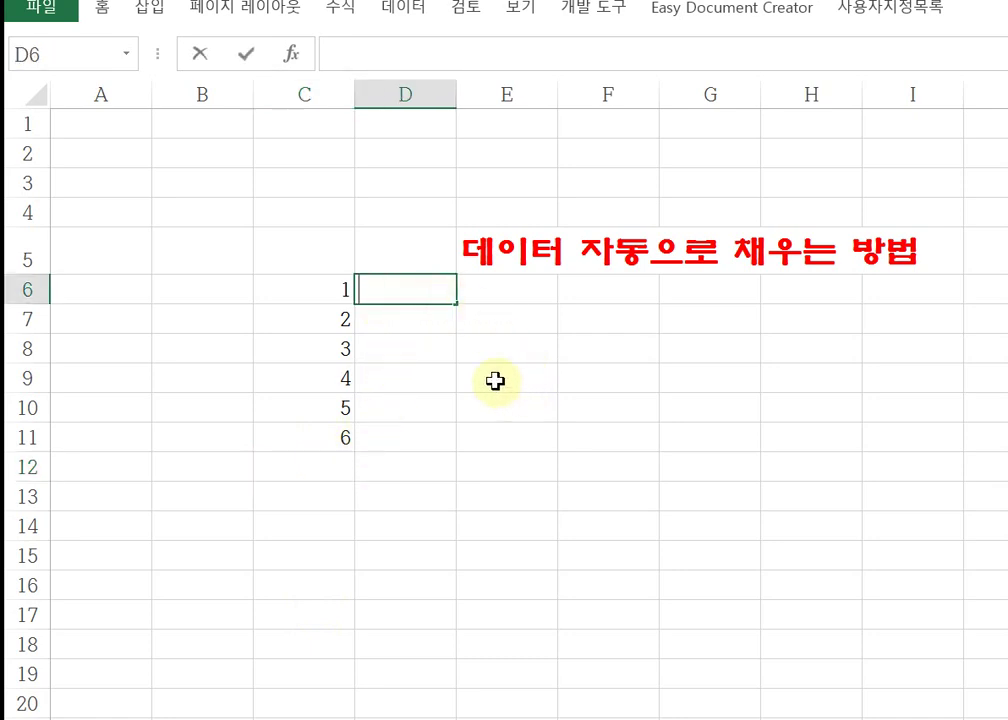
pyautogui.write('1')
pyautogui.click(437, 323)
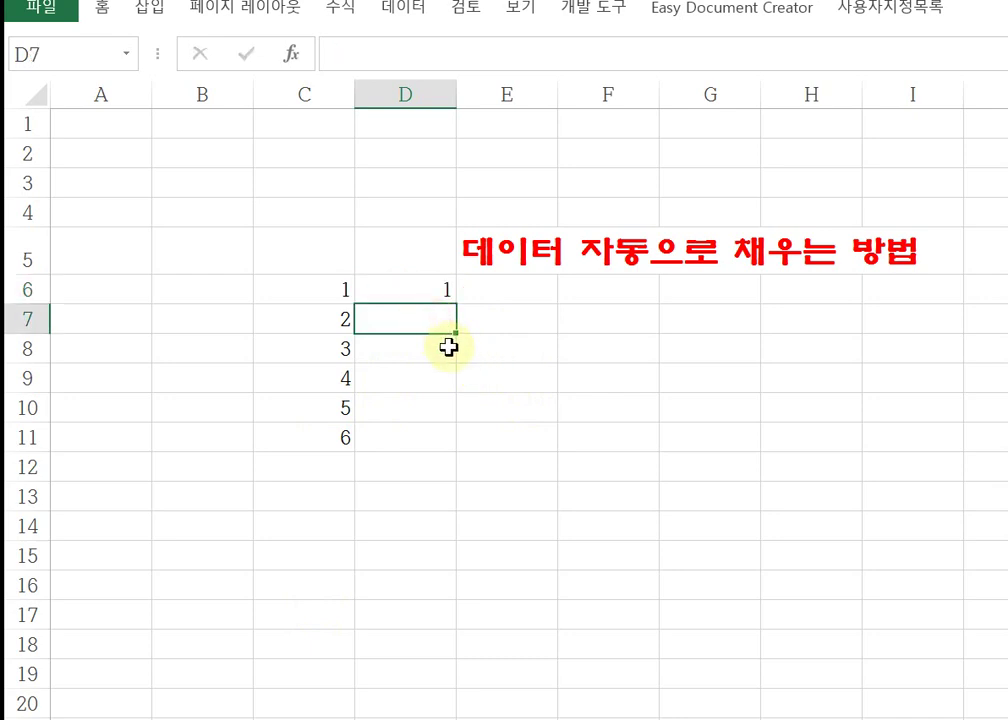
pyautogui.write('2')
pyautogui.click(513, 360)
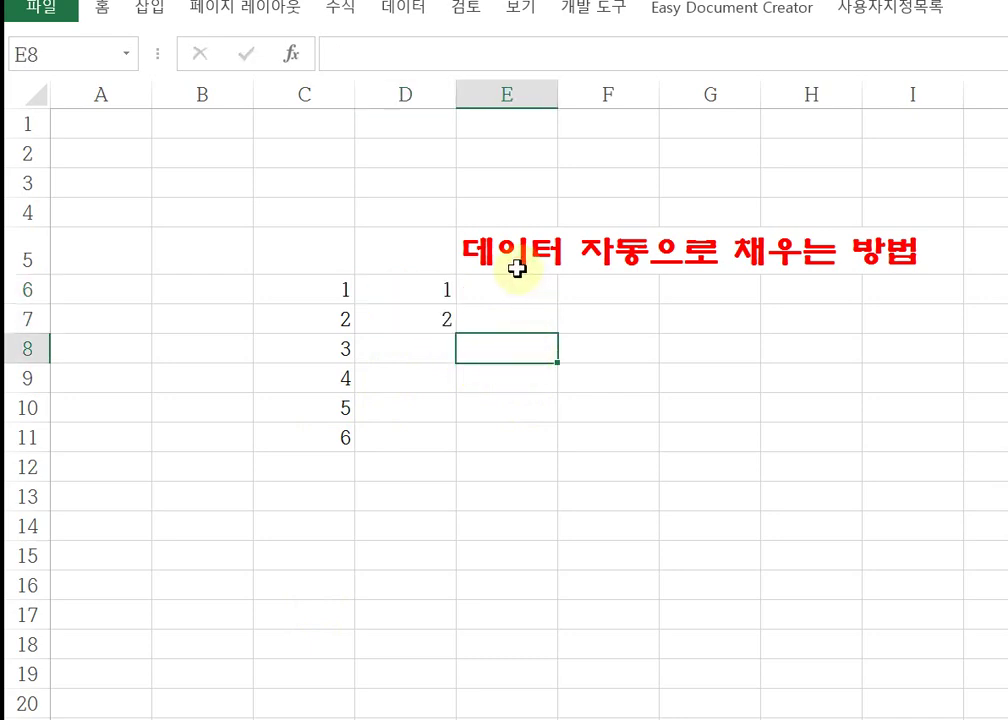
# Step: Auto-fill the number series from D6:D7 down to D19, and extend it further down from its last two values
pyautogui.moveTo(440, 284); pyautogui.dragTo(447, 318)
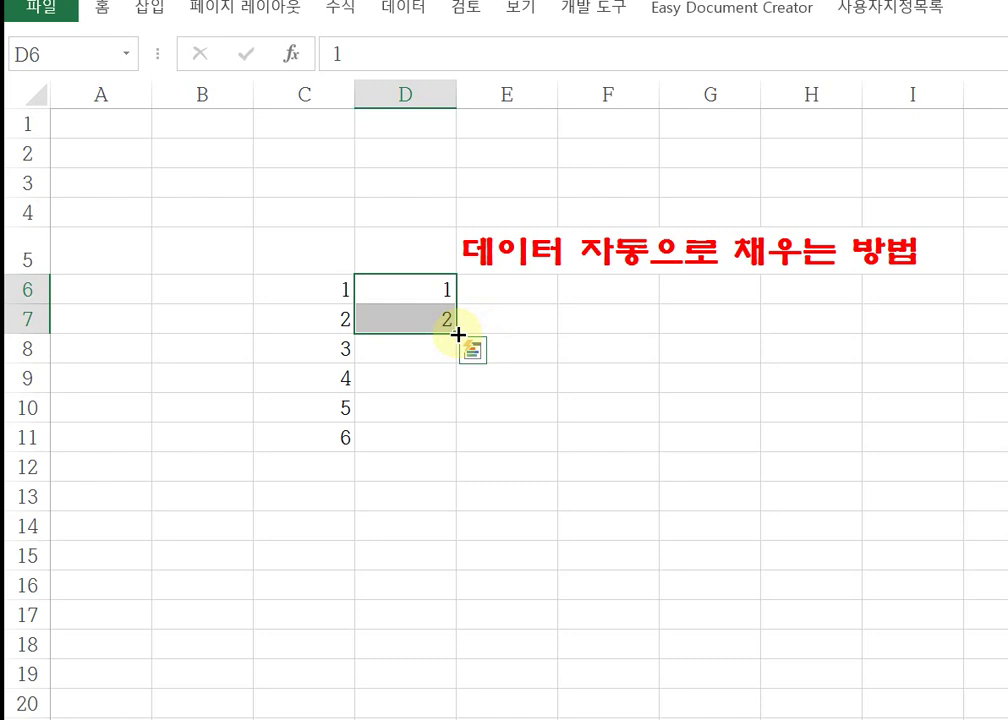
pyautogui.moveTo(458, 334); pyautogui.dragTo(447, 680)
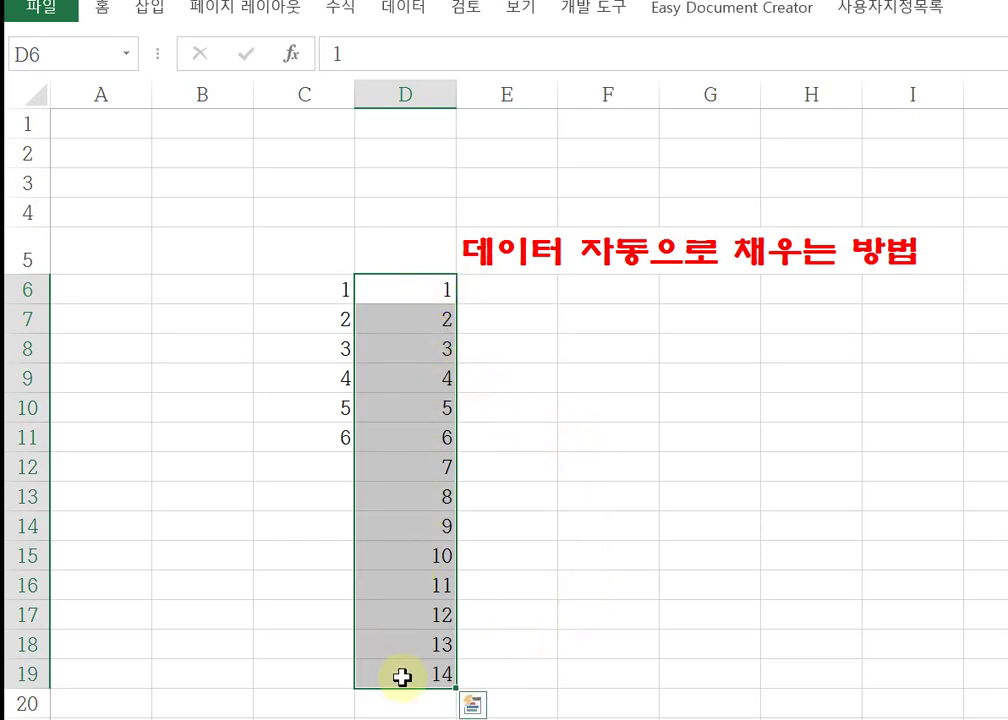
pyautogui.click(515, 583)
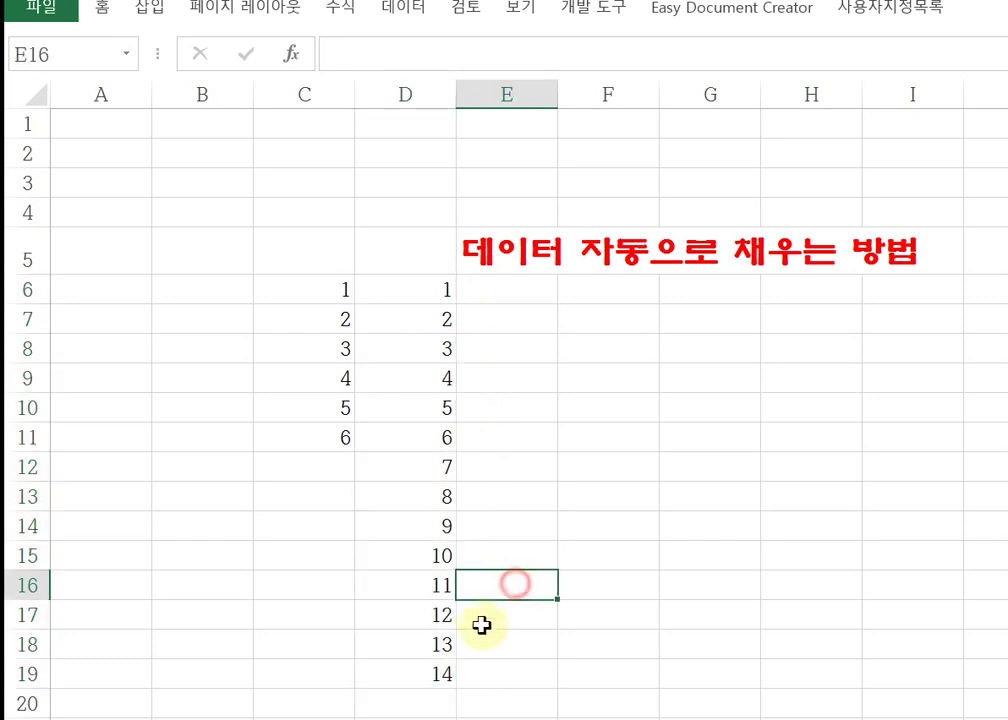
pyautogui.moveTo(439, 648); pyautogui.dragTo(454, 709)
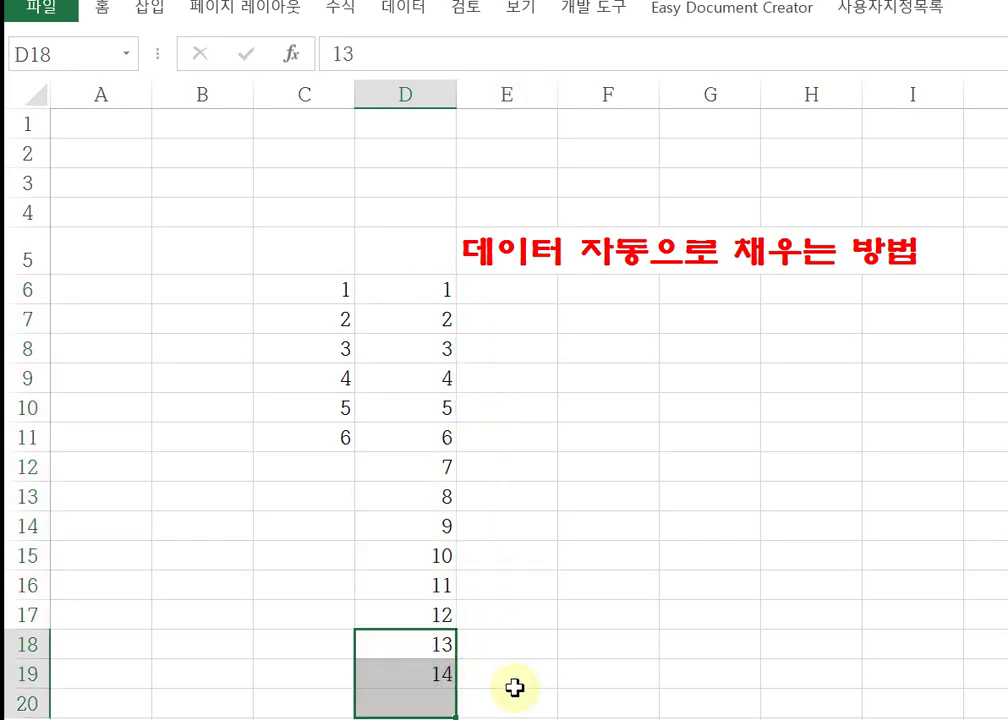
pyautogui.click(570, 629)
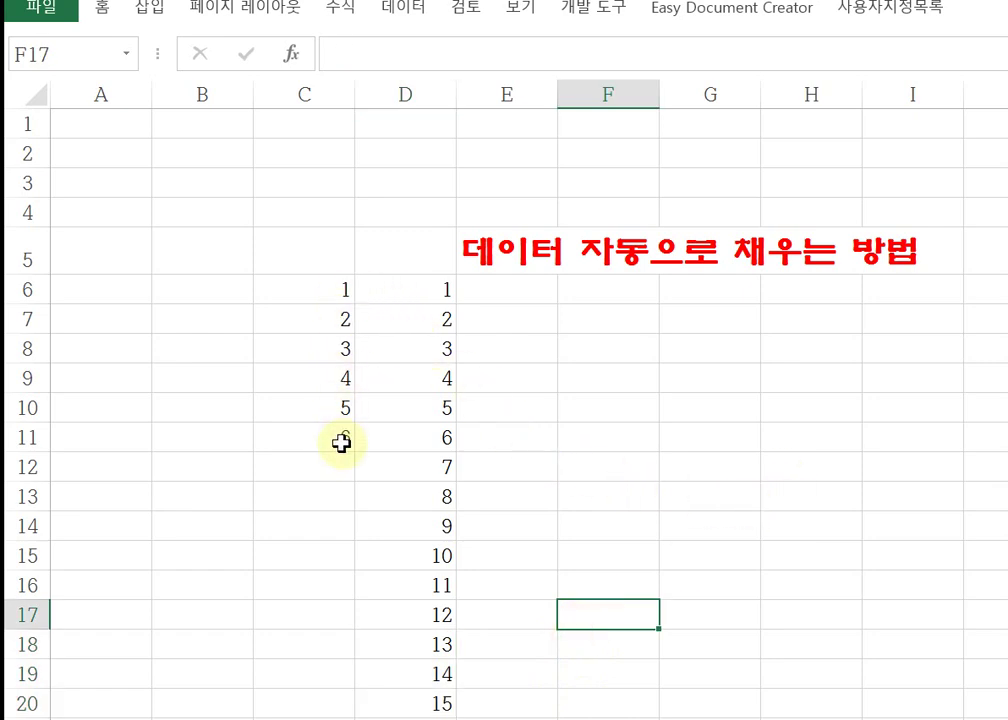
# Step: Clear the manually entered numbers in cells C6 to C11
pyautogui.click(426, 286)
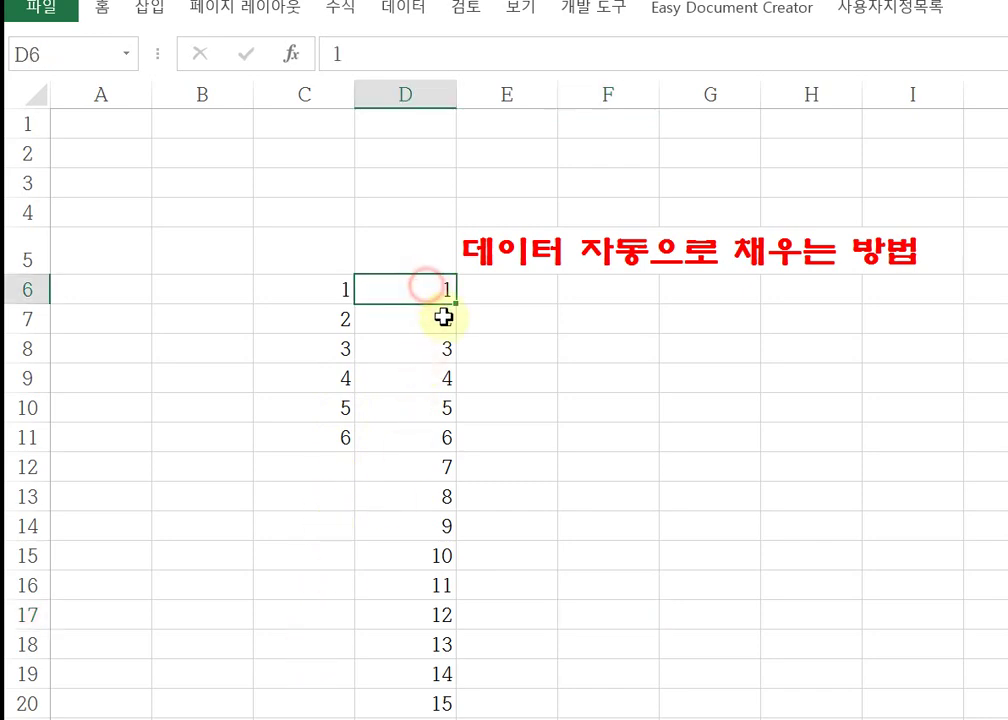
pyautogui.click(519, 290)
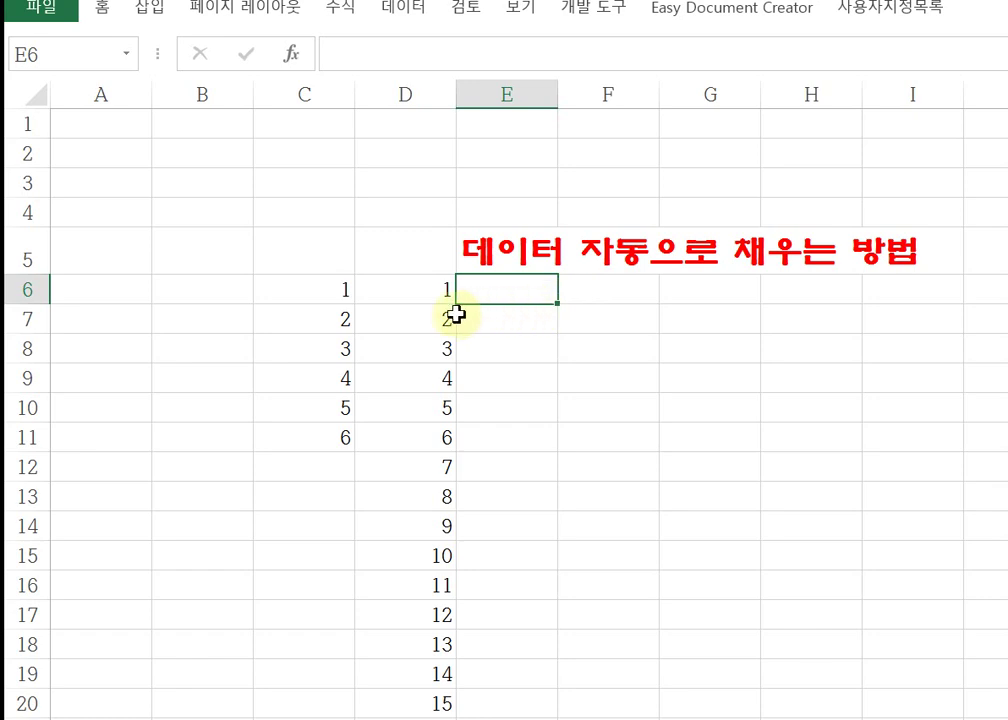
pyautogui.moveTo(347, 293); pyautogui.dragTo(337, 429)
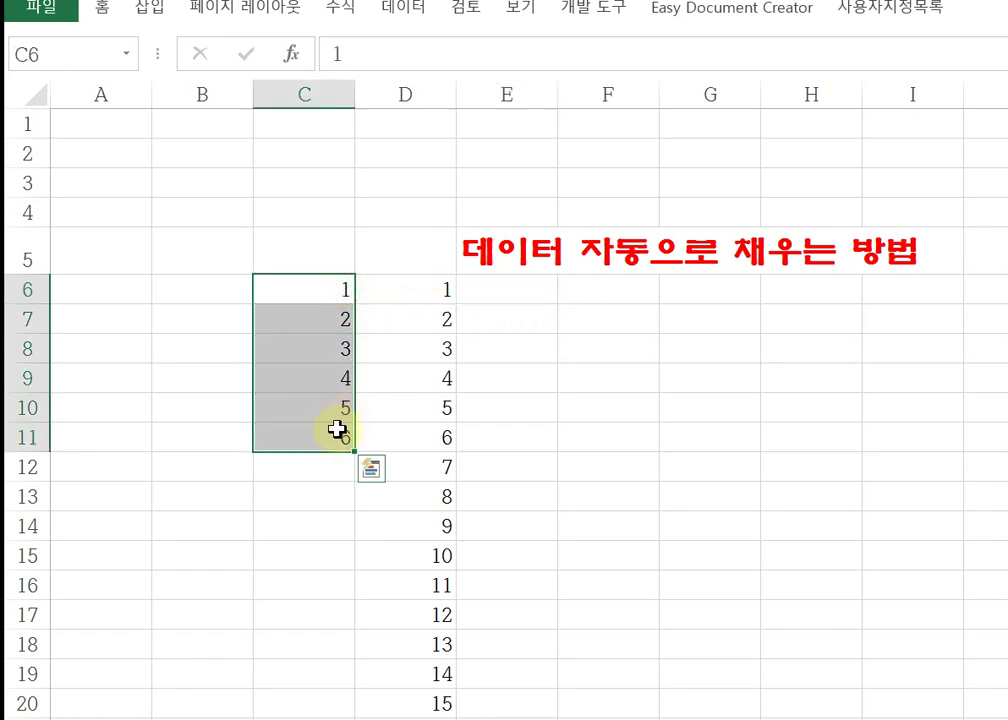
pyautogui.press('Delete')
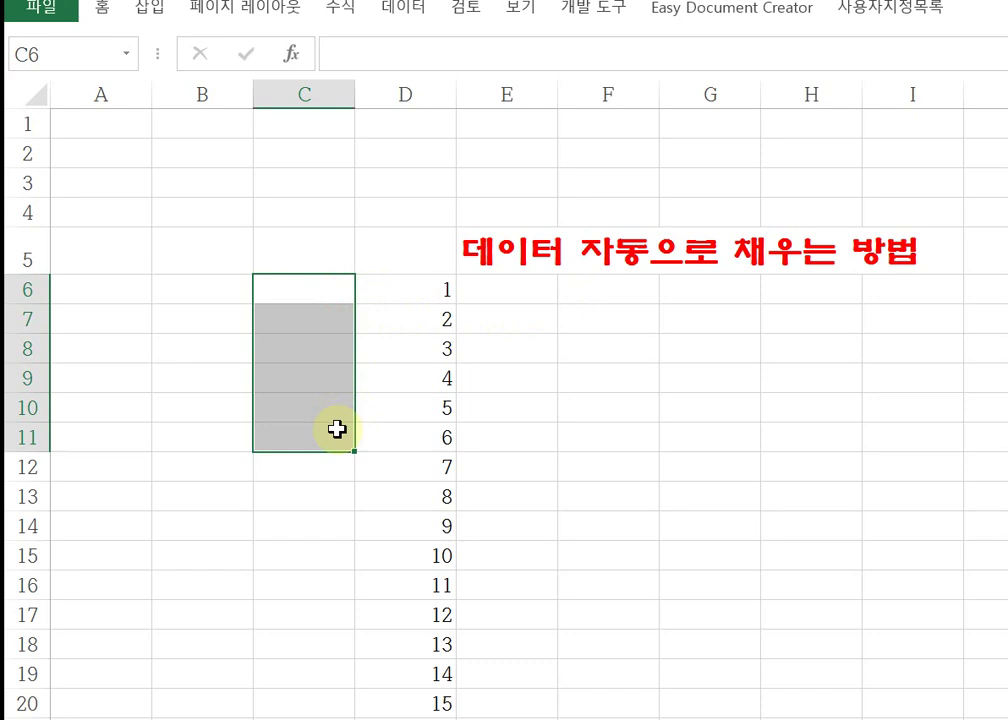
# Step: Enter 1 in C6 and 2 in C7, and copy this pair down as a repeating pattern to C19
pyautogui.click(339, 300)
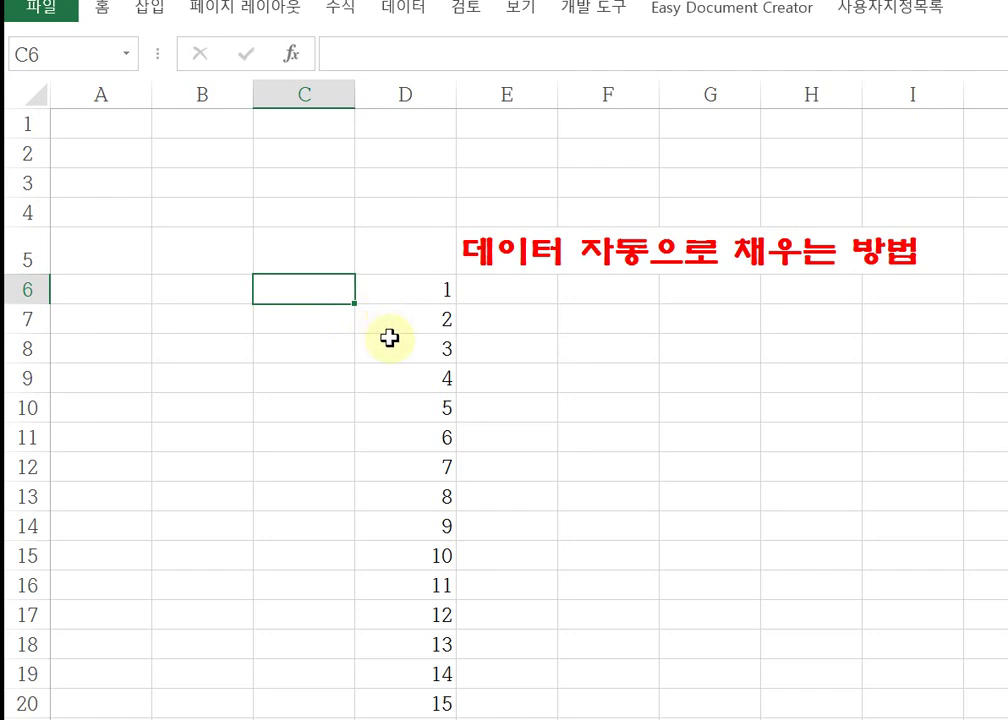
pyautogui.write('1')
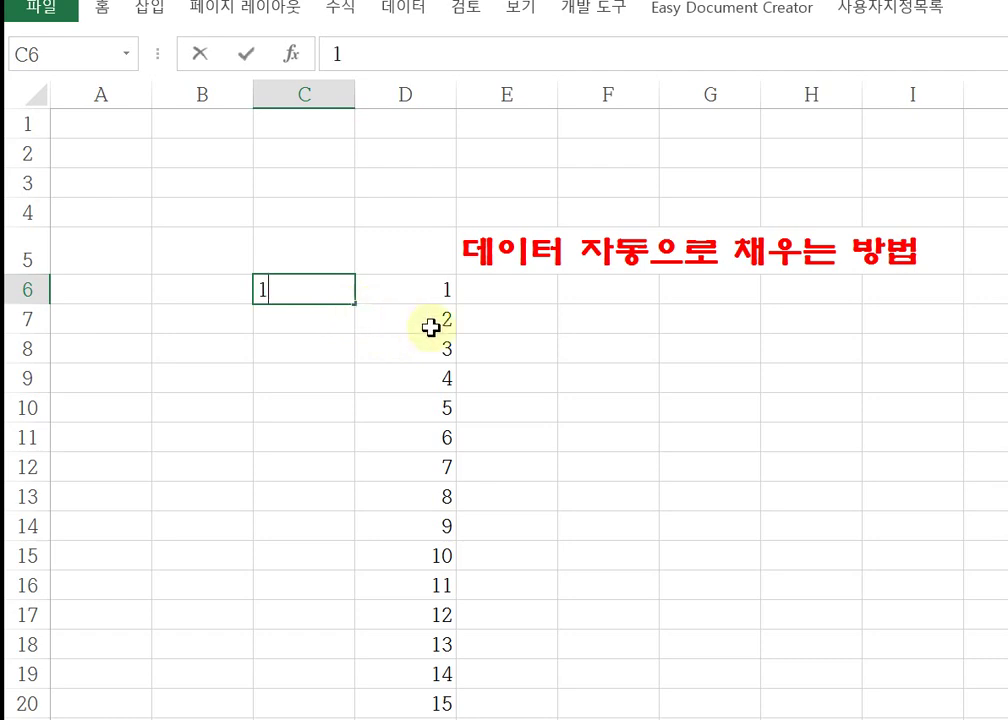
pyautogui.click(325, 321)
pyautogui.write('2')
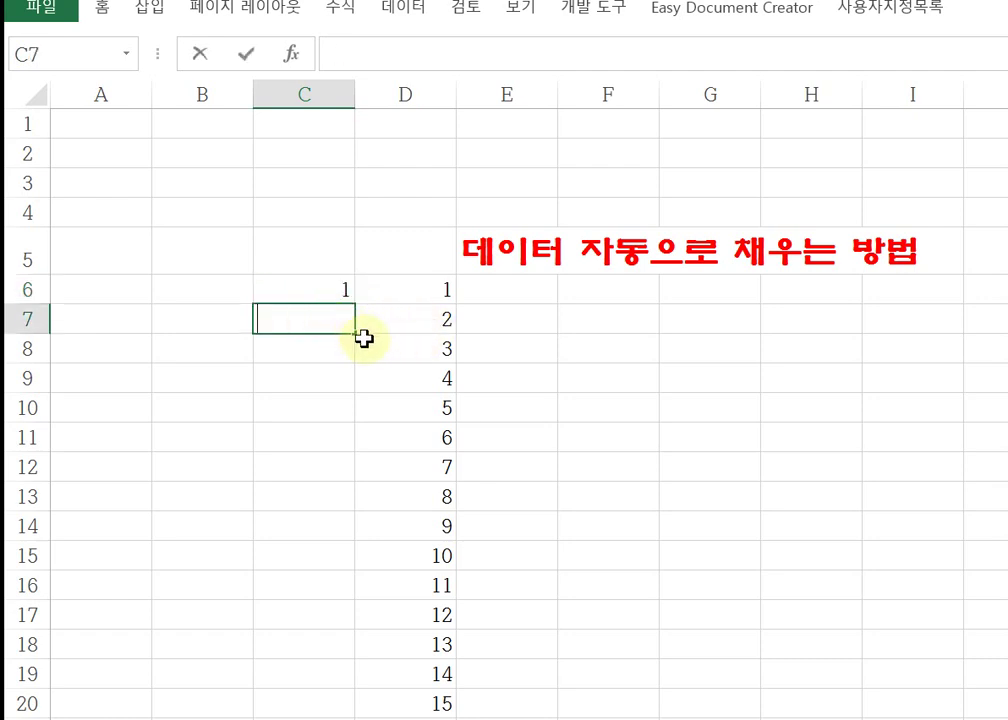
pyautogui.click(373, 342)
pyautogui.moveTo(331, 290); pyautogui.dragTo(344, 326)
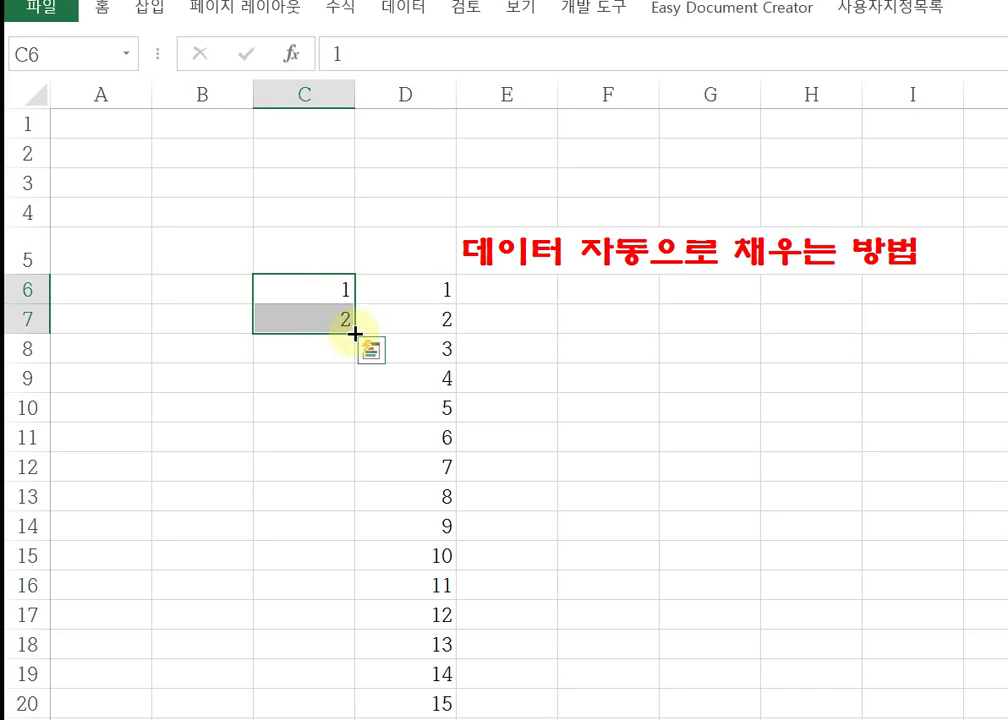
pyautogui.moveTo(355, 333); pyautogui.dragTo(338, 690)
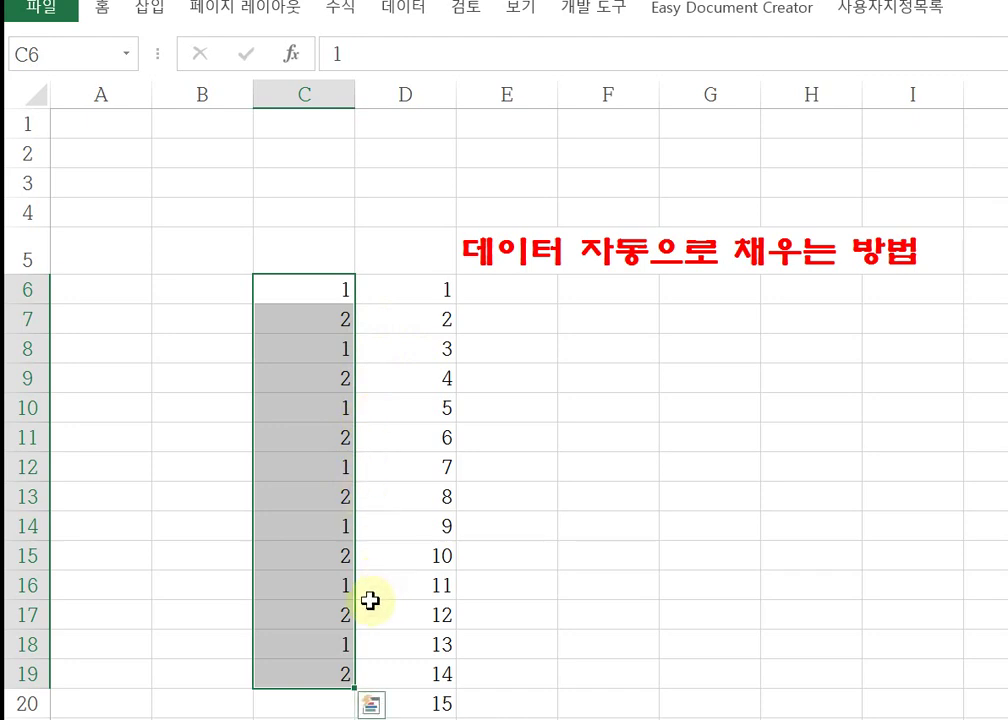
pyautogui.click(579, 413)
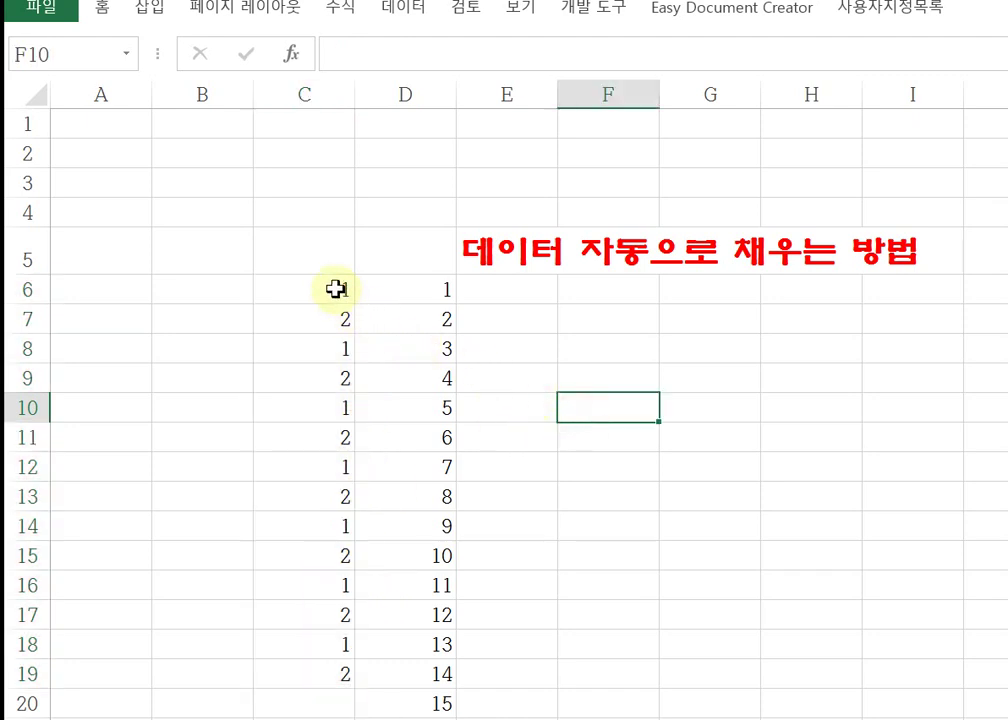
# Step: Clear the repeating values in C6 to C19 and enter 1, 2 and 3 in cells C6 to C8
pyautogui.moveTo(333, 288); pyautogui.dragTo(280, 672)
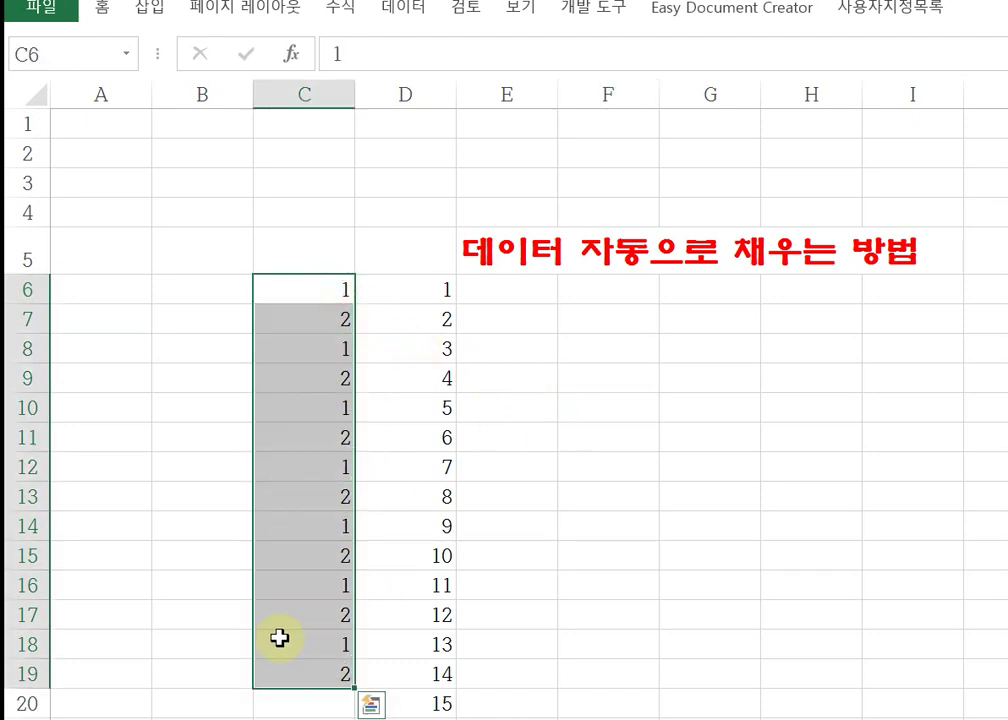
pyautogui.press('Delete')
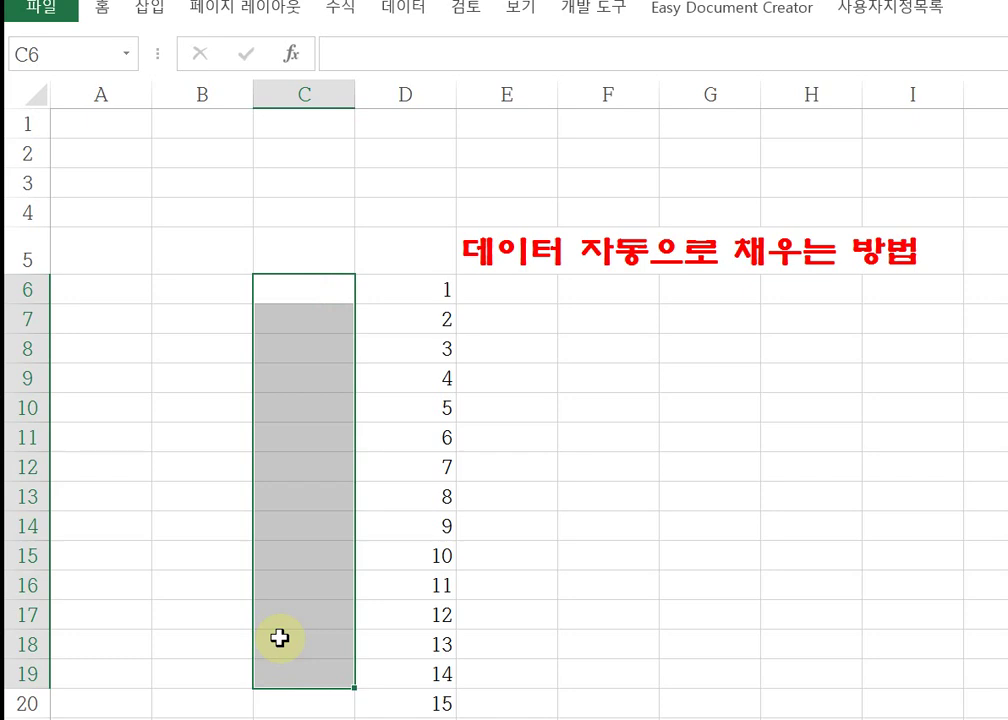
pyautogui.click(307, 287)
pyautogui.write('1')
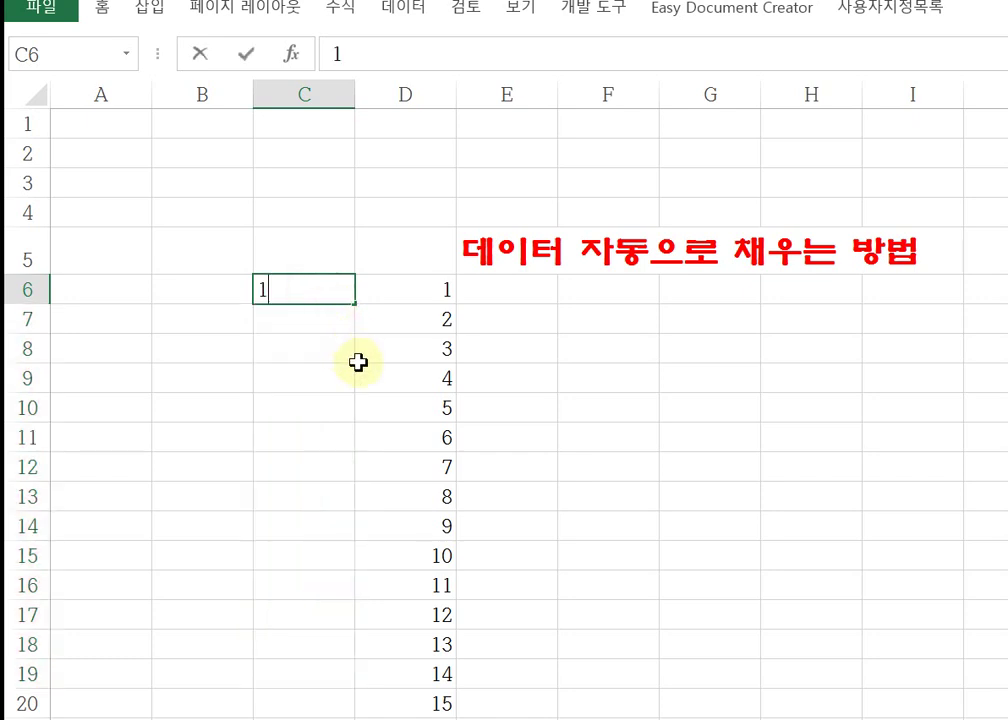
pyautogui.press('Return')
pyautogui.write('2')
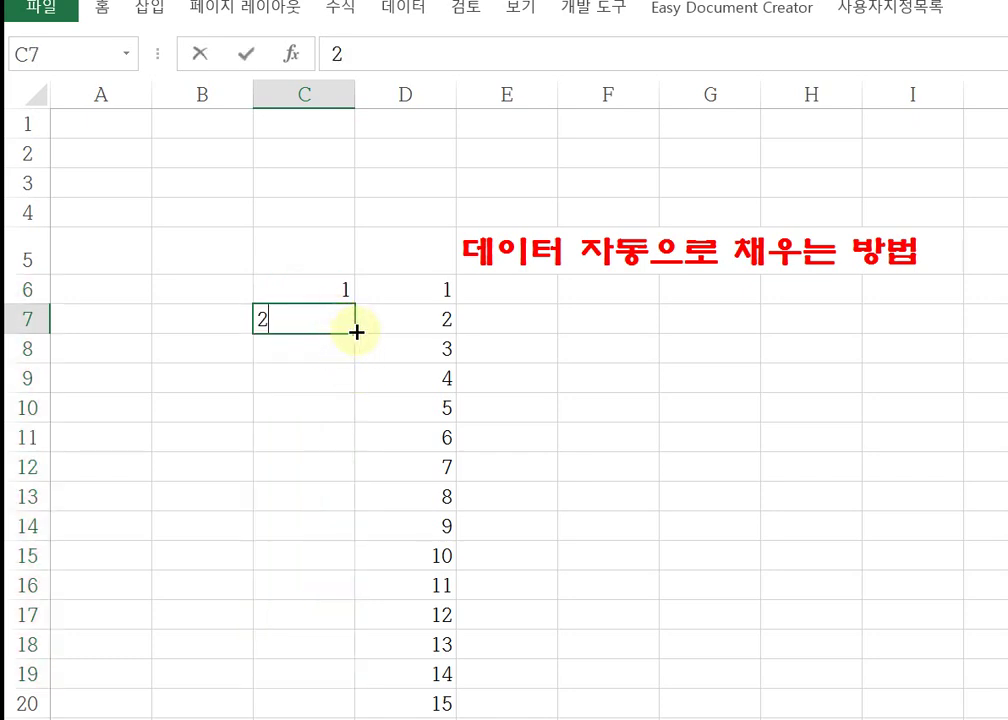
pyautogui.press('Return')
pyautogui.write('3')
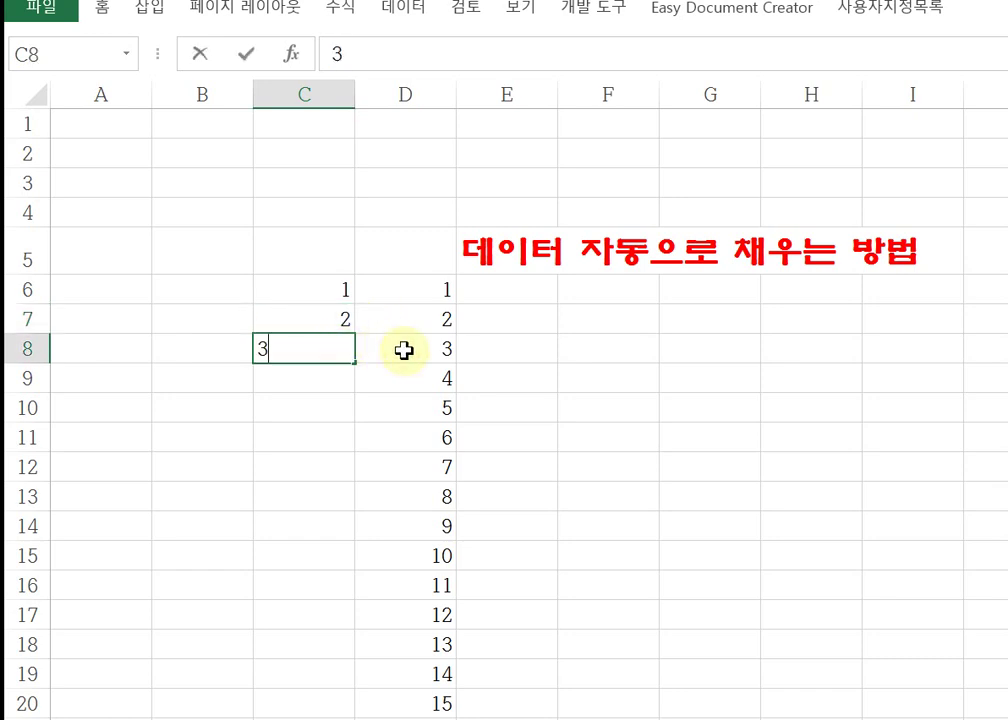
pyautogui.click(403, 349)
# Step: Copy the values of C6:C8 down column C as a repeating 1, 2, 3 pattern to C20
pyautogui.moveTo(344, 288); pyautogui.dragTo(346, 347)
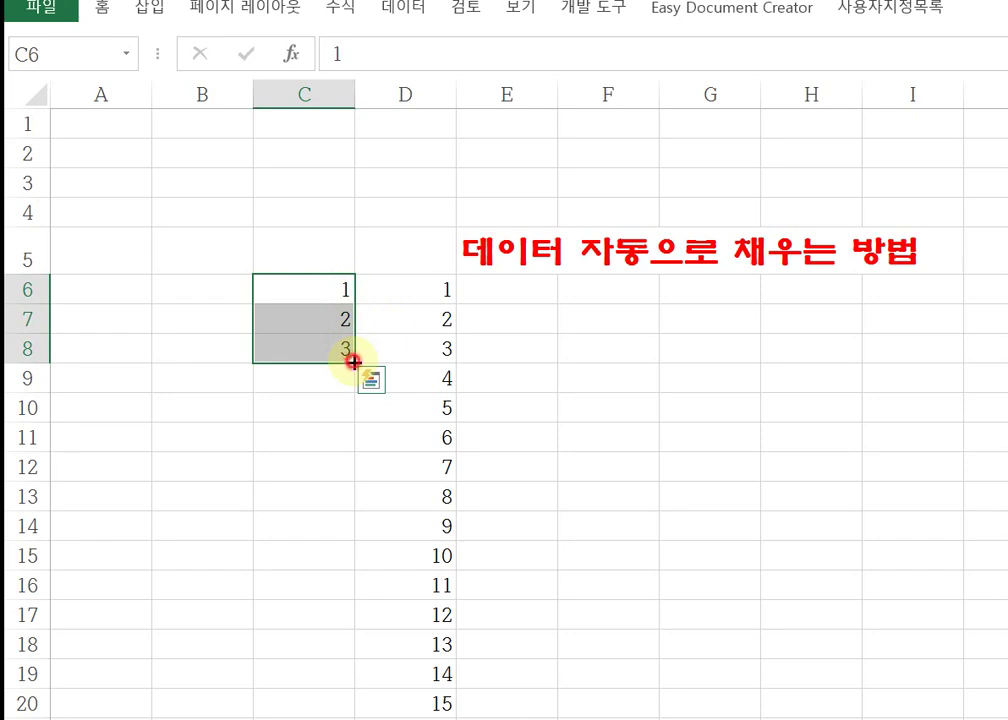
pyautogui.moveTo(354, 362); pyautogui.dragTo(333, 706)
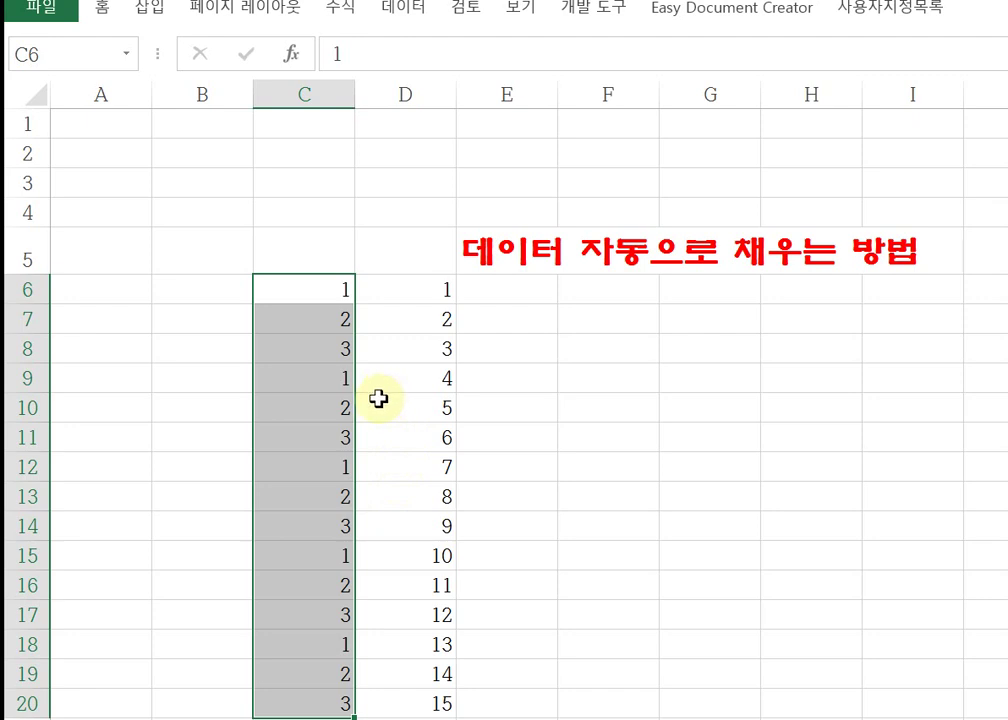
pyautogui.click(505, 290)
pyautogui.click(592, 290)
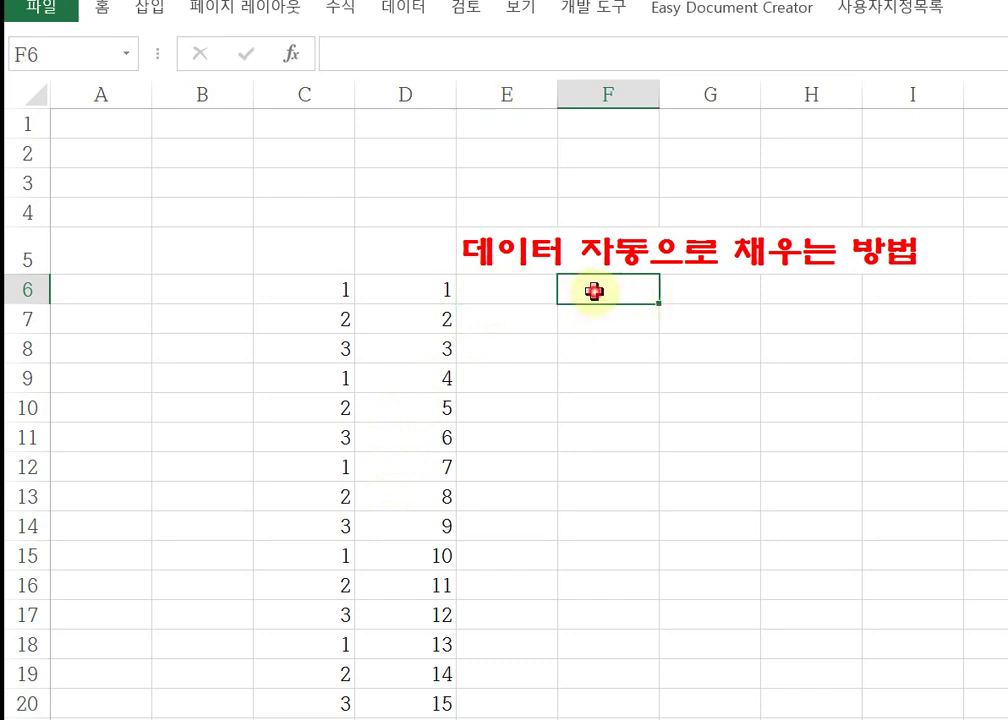
# Step: Enter 1 in E6 and 3 in E7, and auto-fill the odd-number series down to E20
pyautogui.click(531, 290)
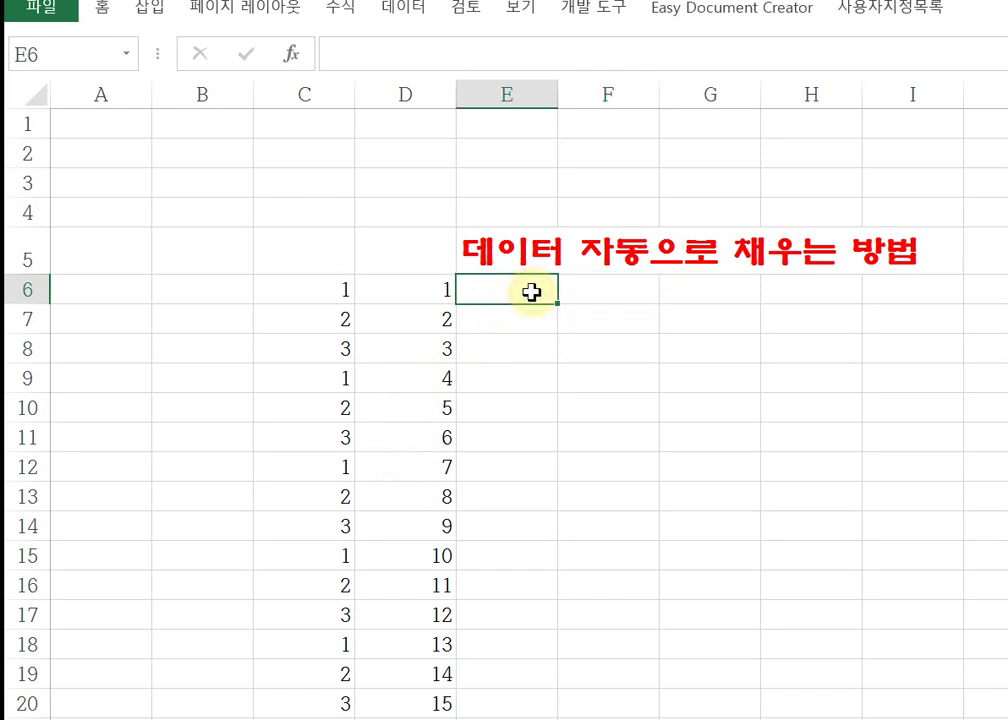
pyautogui.write('1')
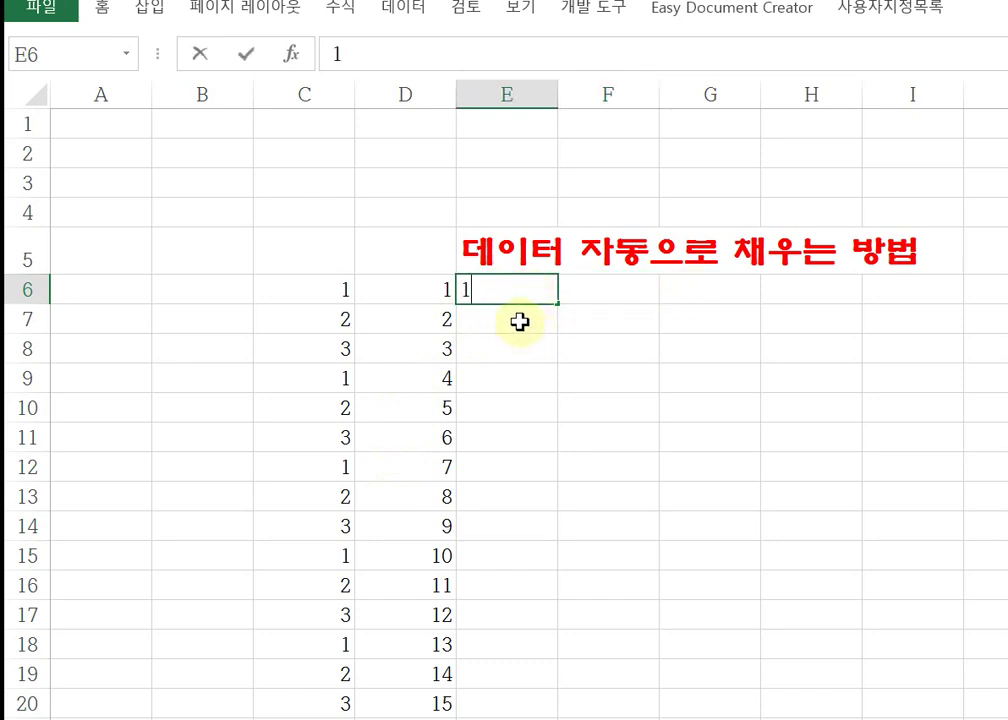
pyautogui.press('Return')
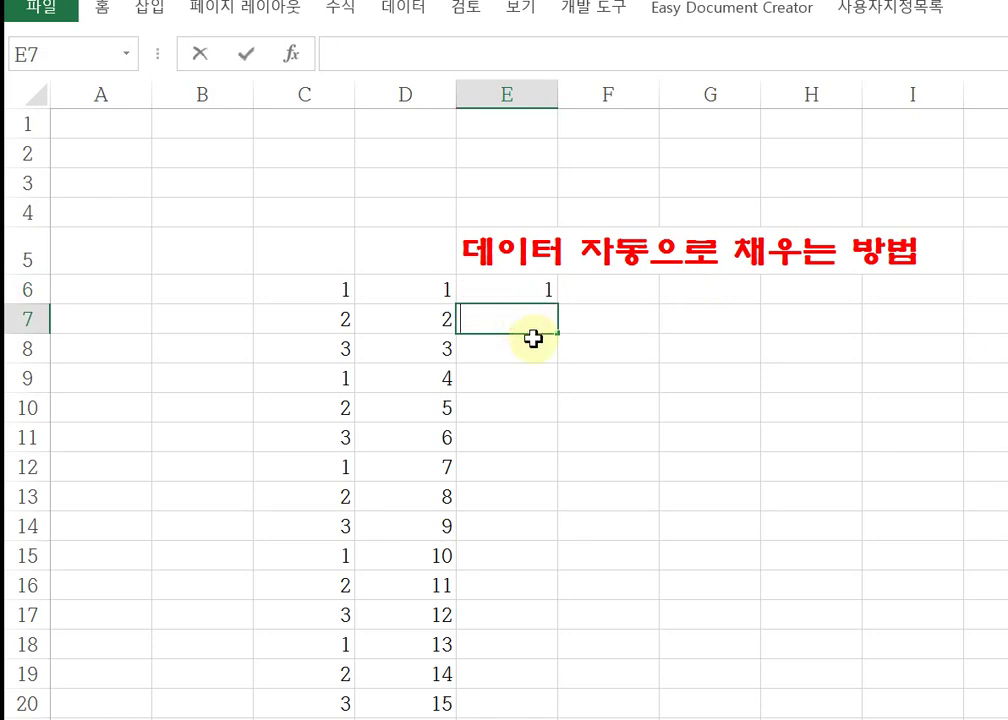
pyautogui.write('3')
pyautogui.click(610, 342)
pyautogui.moveTo(549, 290); pyautogui.dragTo(541, 320)
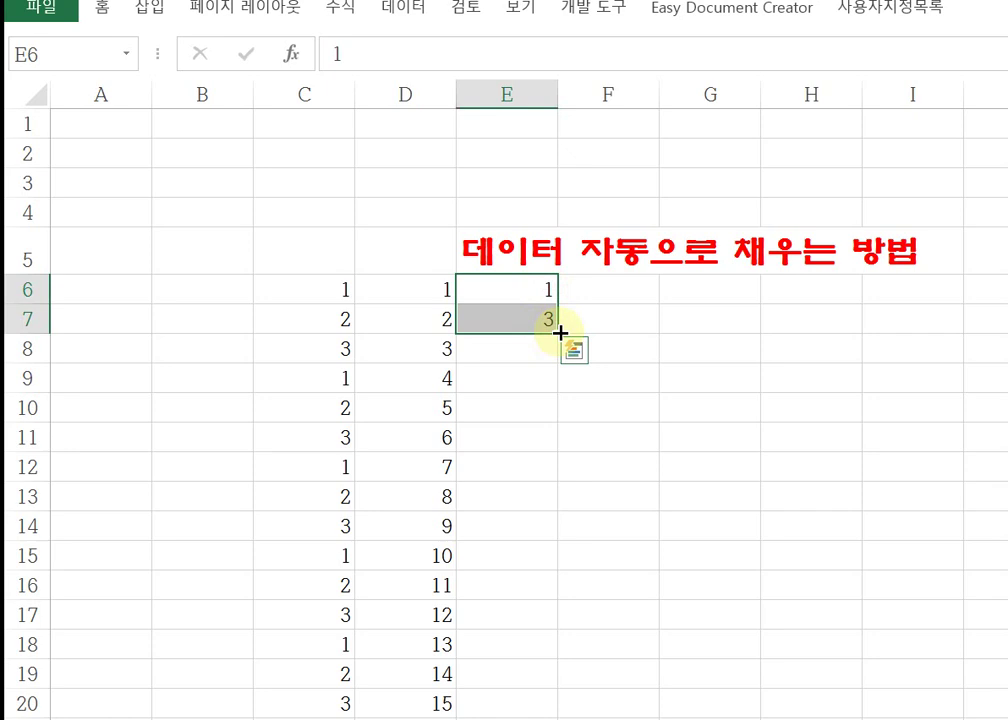
pyautogui.moveTo(561, 332); pyautogui.dragTo(500, 712)
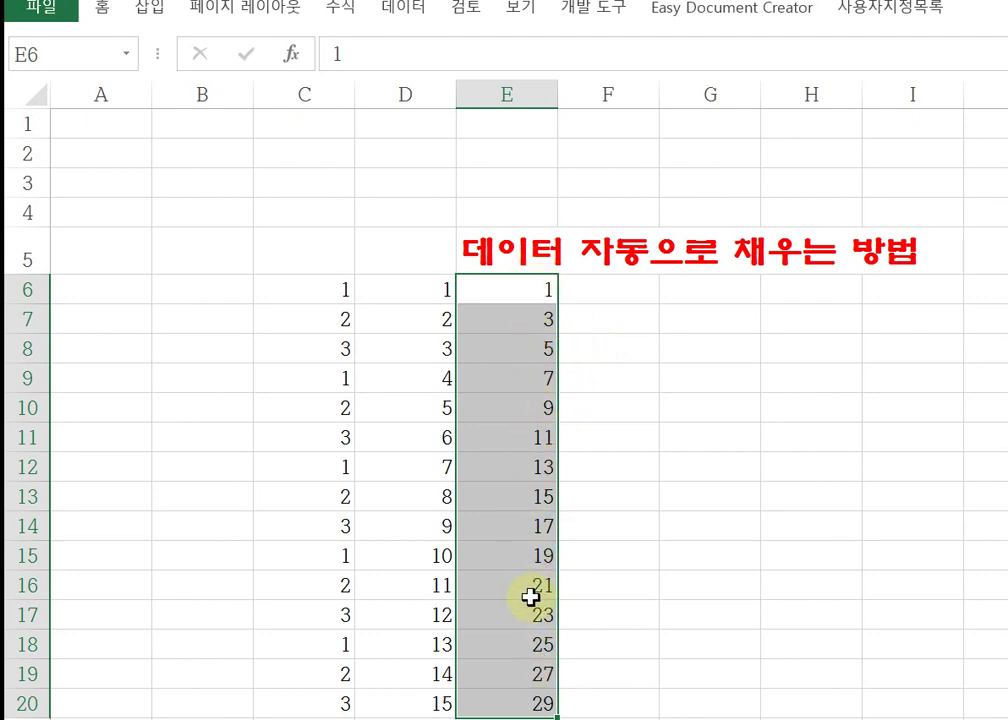
# Step: Enter 2 in F6 and 4 in F7, and auto-fill the even-number series down to F20
pyautogui.click(631, 289)
pyautogui.write('2')
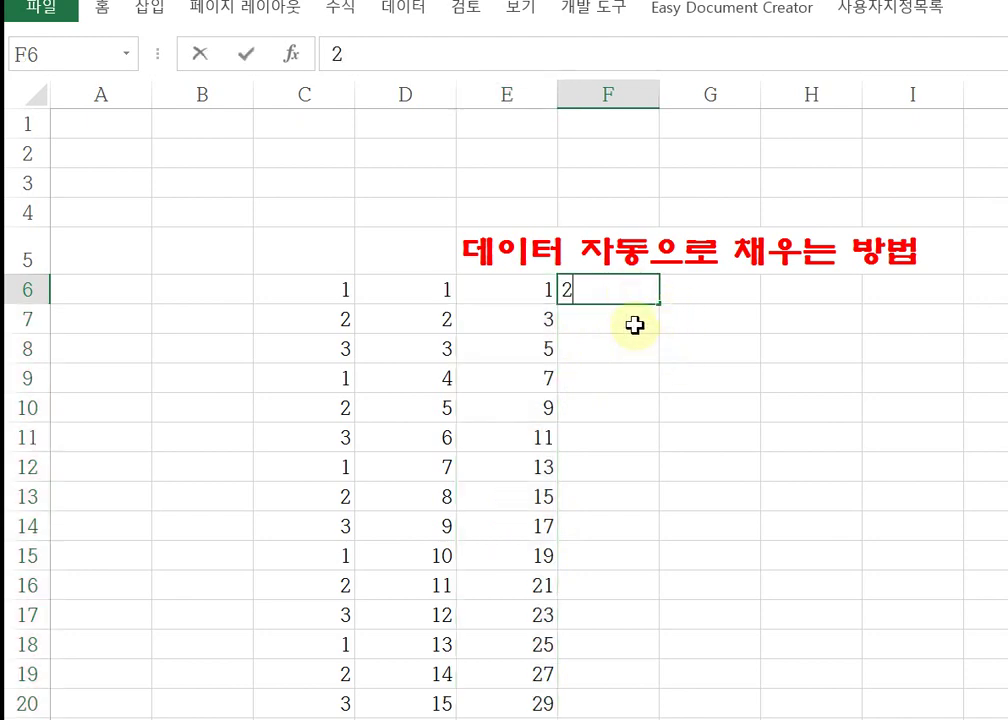
pyautogui.press('Return')
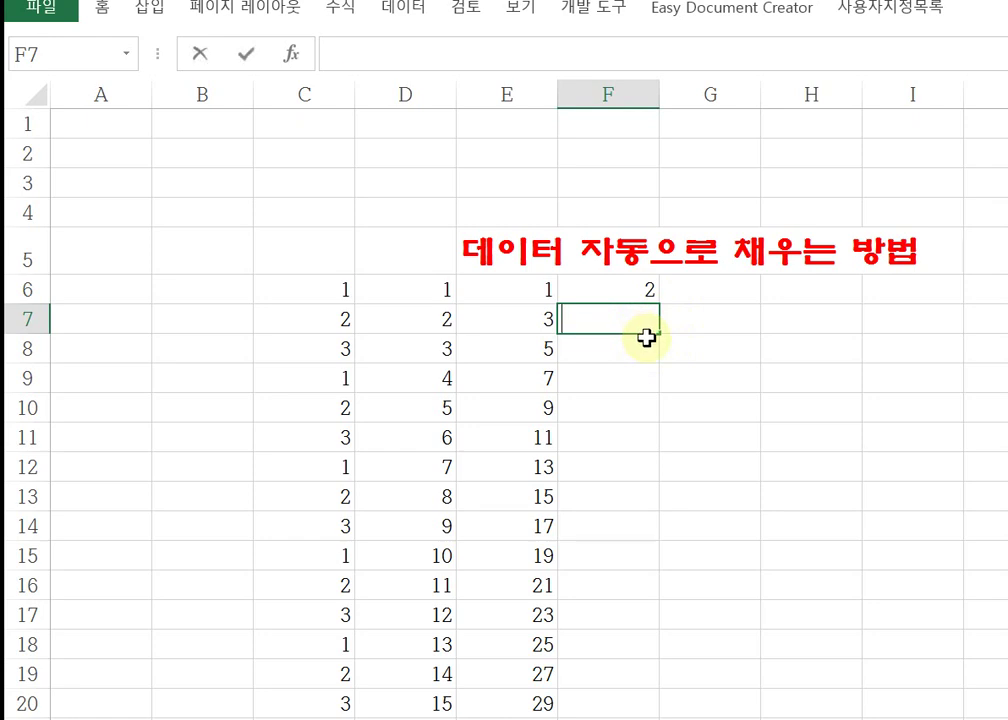
pyautogui.write('4')
pyautogui.click(715, 330)
pyautogui.moveTo(655, 290); pyautogui.dragTo(656, 706)
pyautogui.click(792, 524)
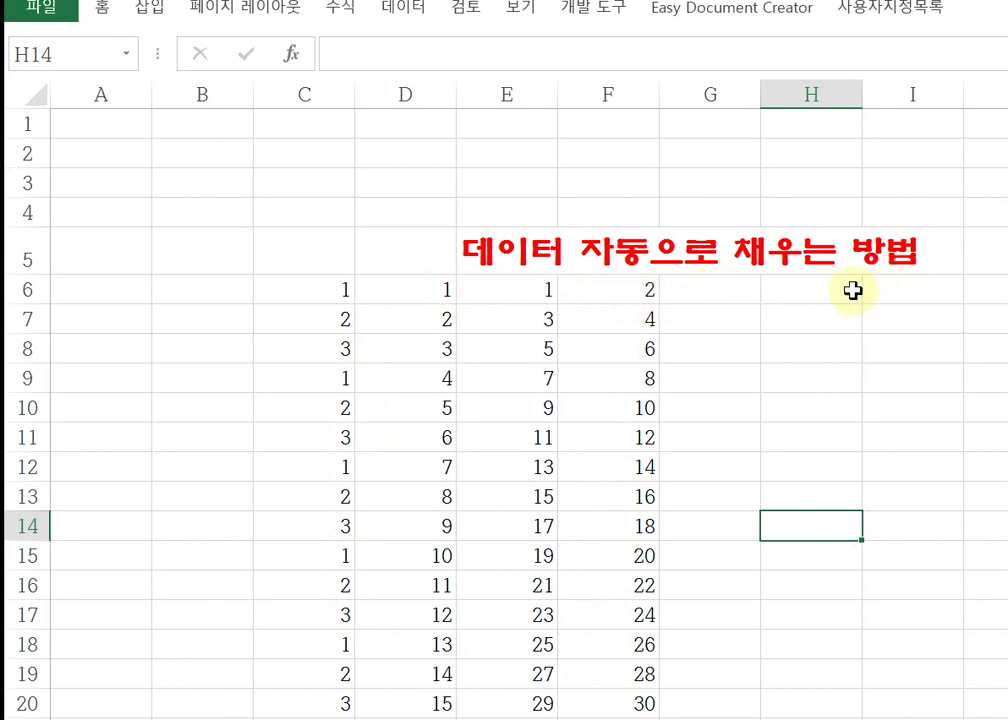
# Step: Enter the weekdays 월 in G6 and 화 in G7, and auto-fill the weekday series down to G19
pyautogui.click(736, 288)
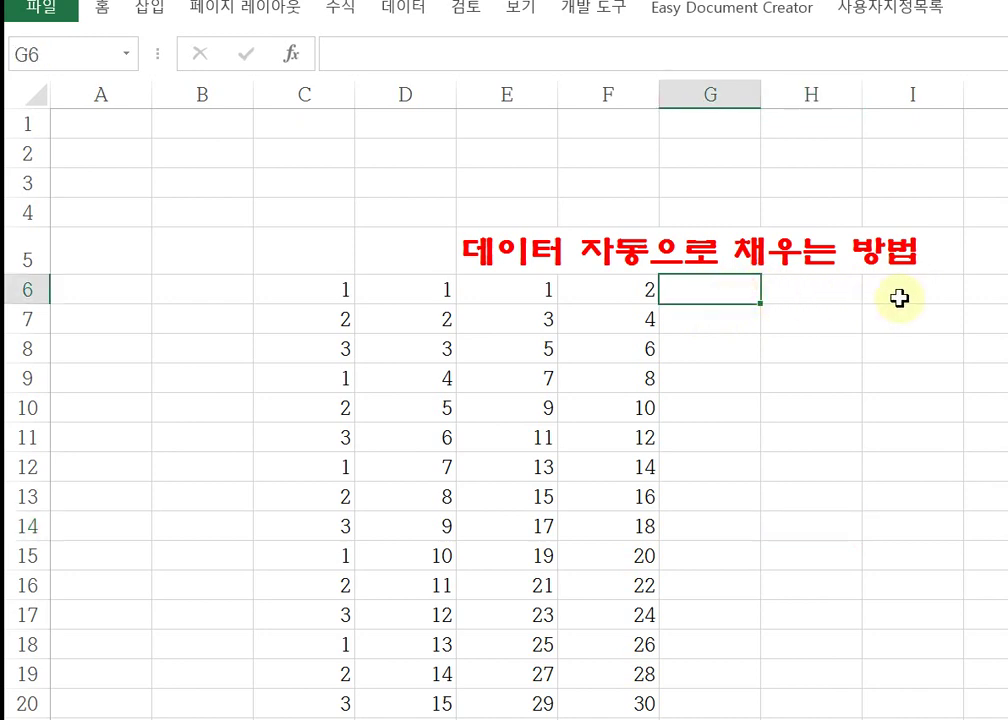
pyautogui.write('월')
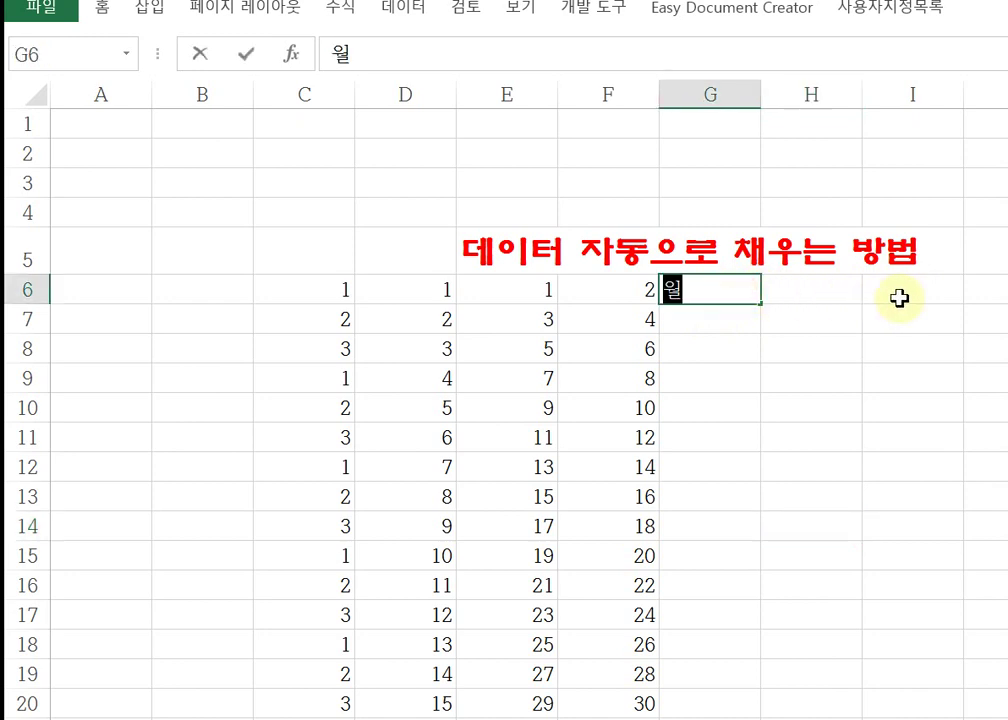
pyautogui.press('Return')
pyautogui.write('화')
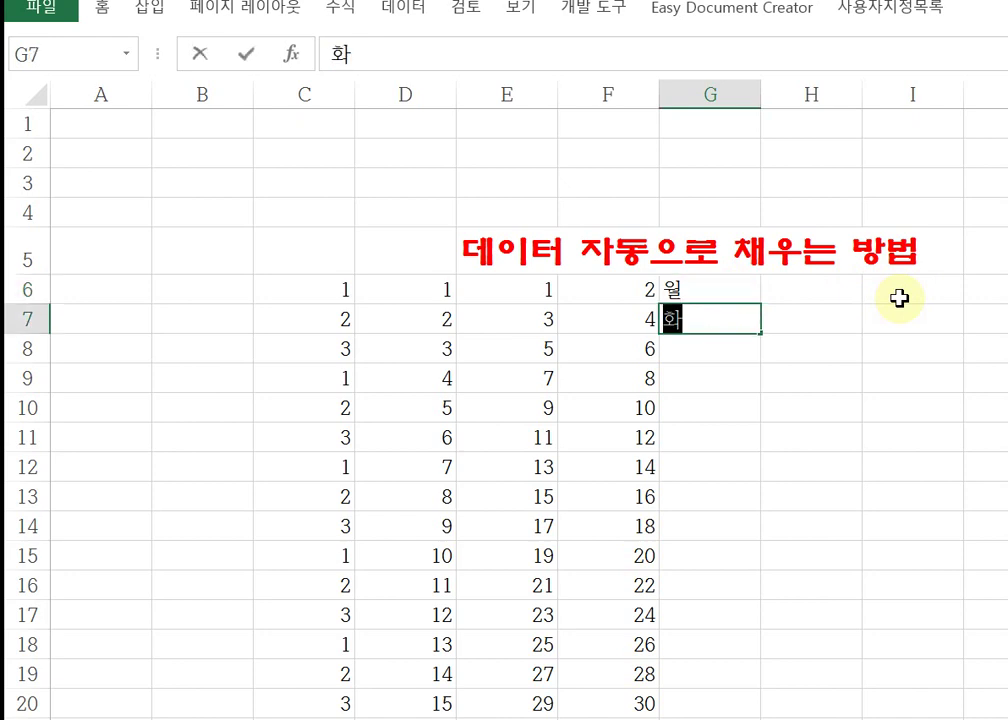
pyautogui.click(911, 318)
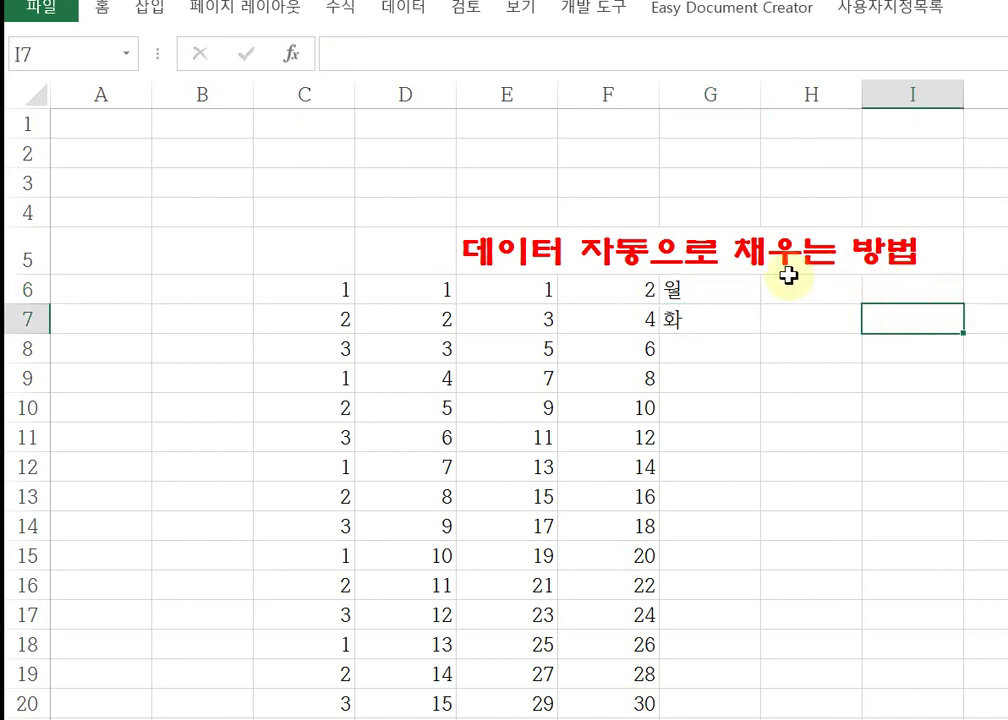
pyautogui.click(740, 294)
pyautogui.moveTo(743, 305); pyautogui.dragTo(745, 322)
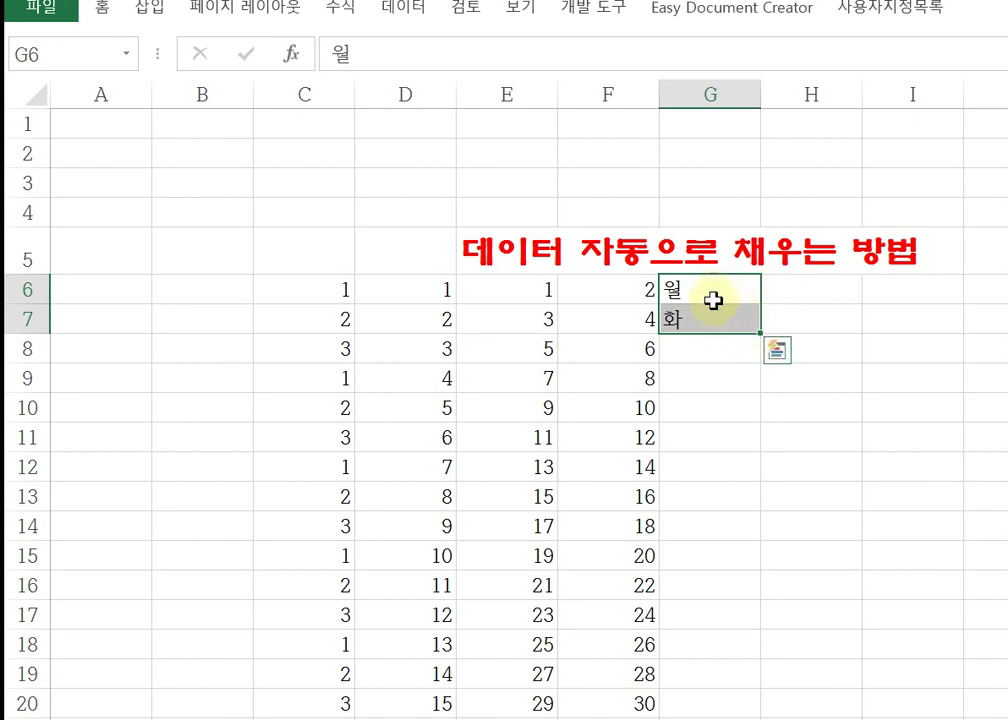
pyautogui.moveTo(761, 333); pyautogui.dragTo(735, 680)
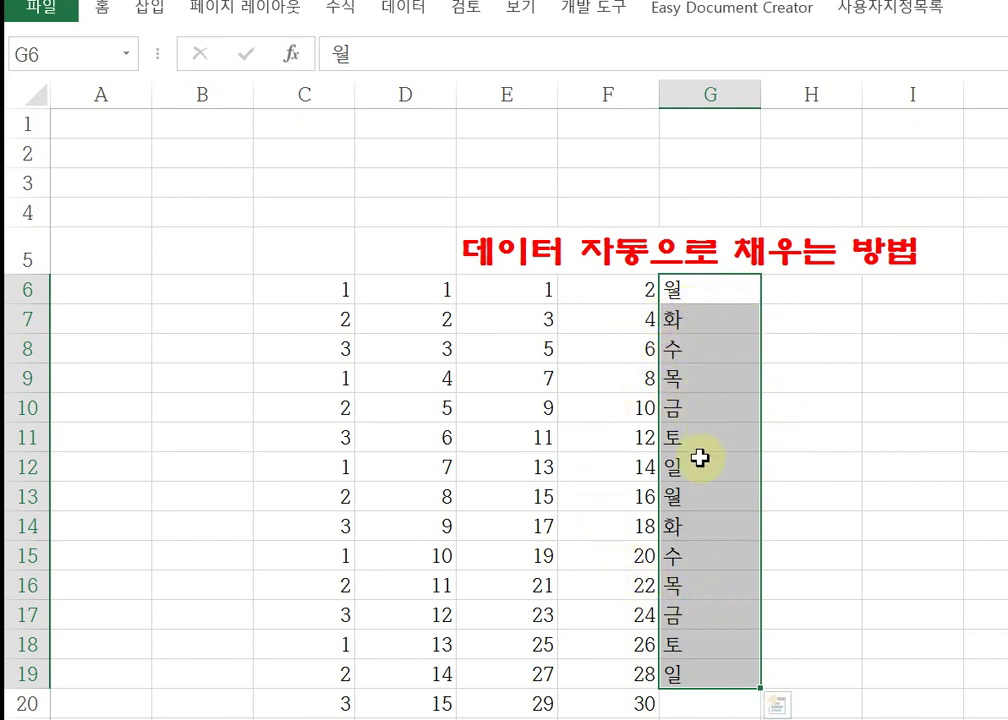
# Step: In the advanced editing options, toggle cell AutoComplete off and back on, and enable the alert before overwriting cells (덮어쓸 때 알림 표시)
pyautogui.click(41, 20)
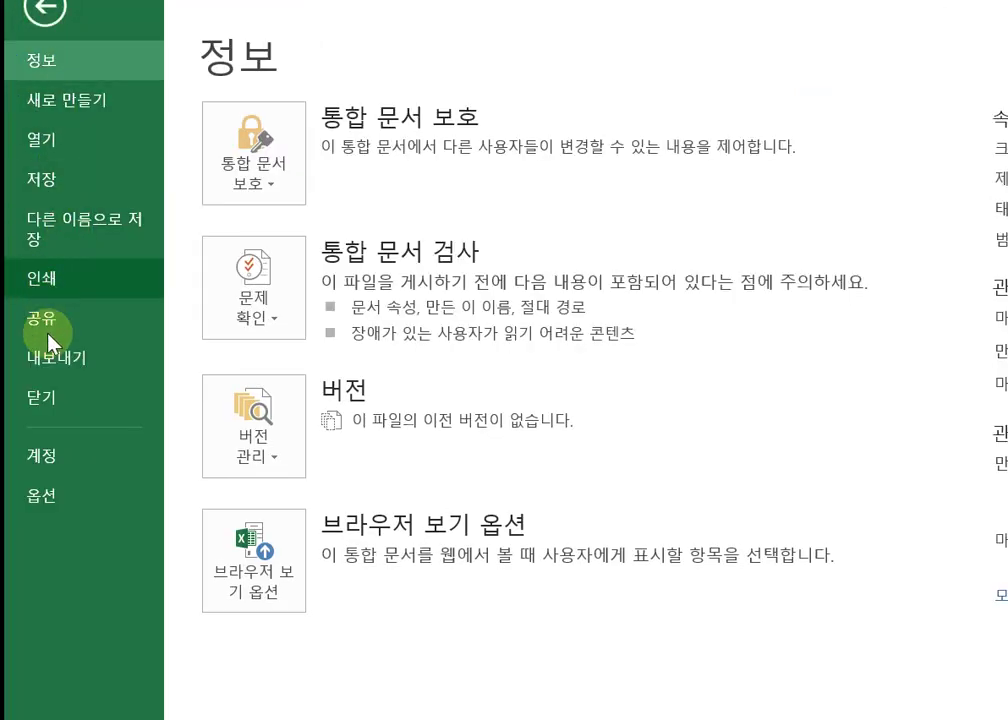
pyautogui.click(48, 495)
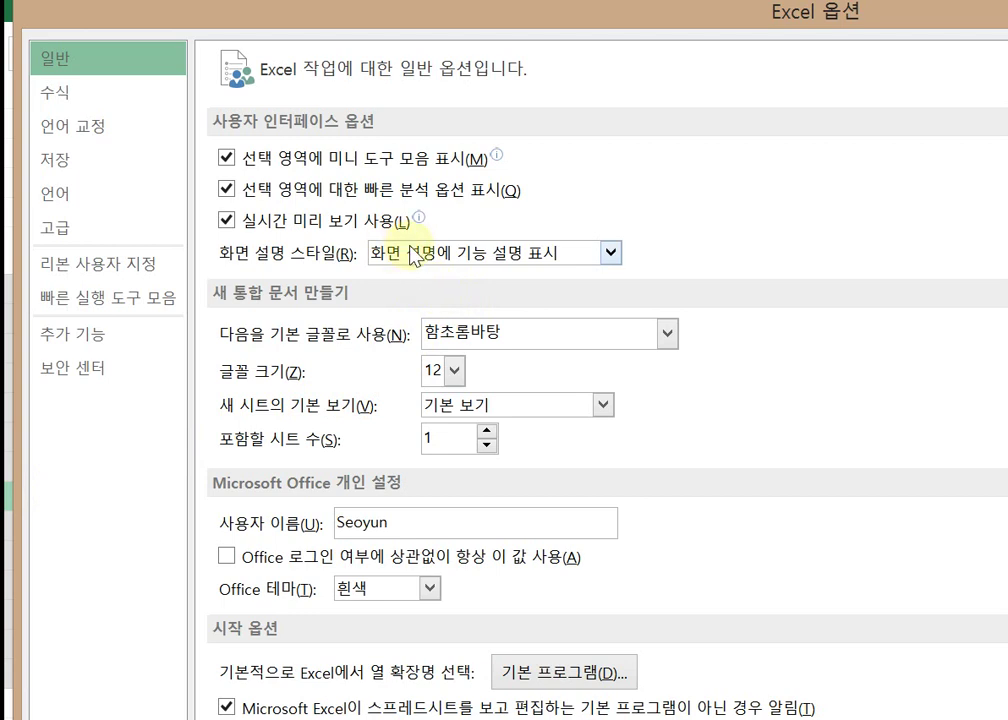
pyautogui.click(112, 236)
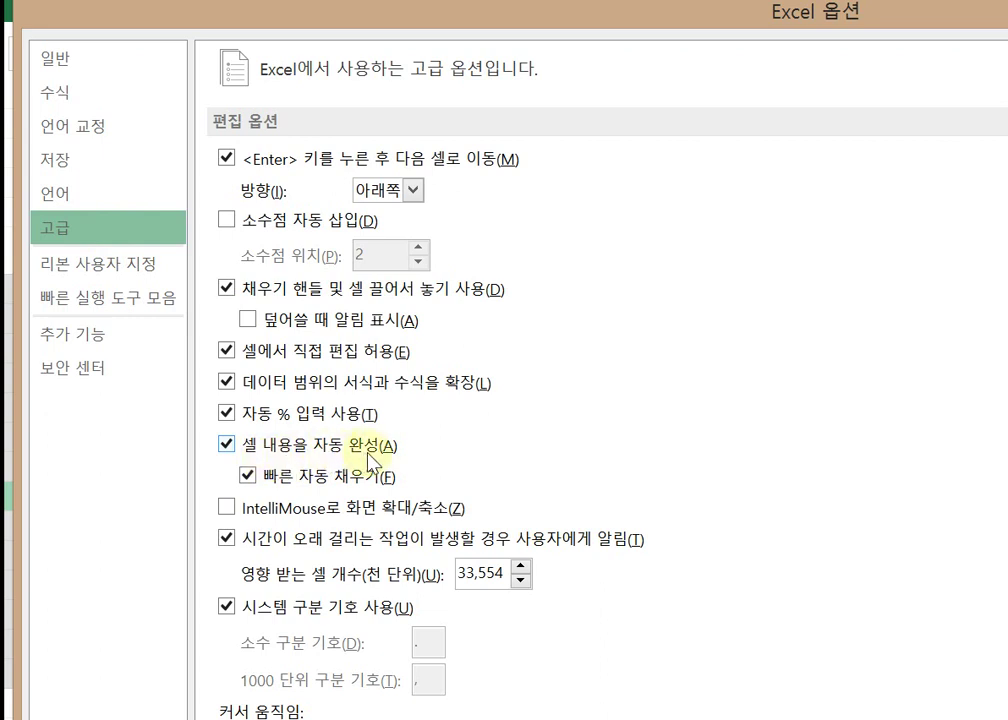
pyautogui.click(229, 447)
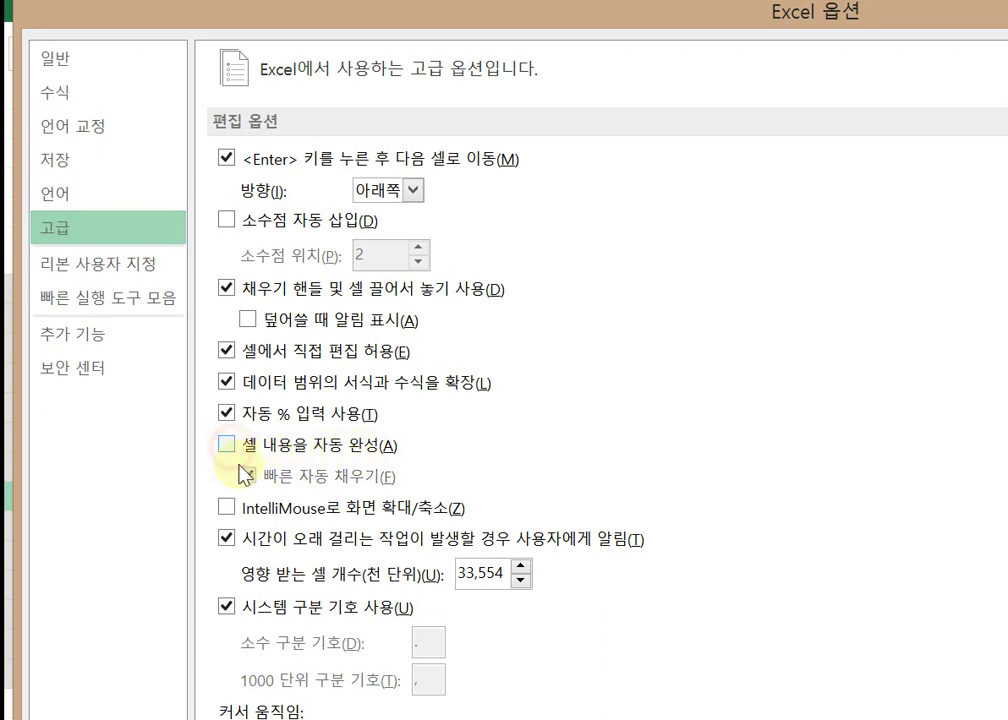
pyautogui.click(228, 447)
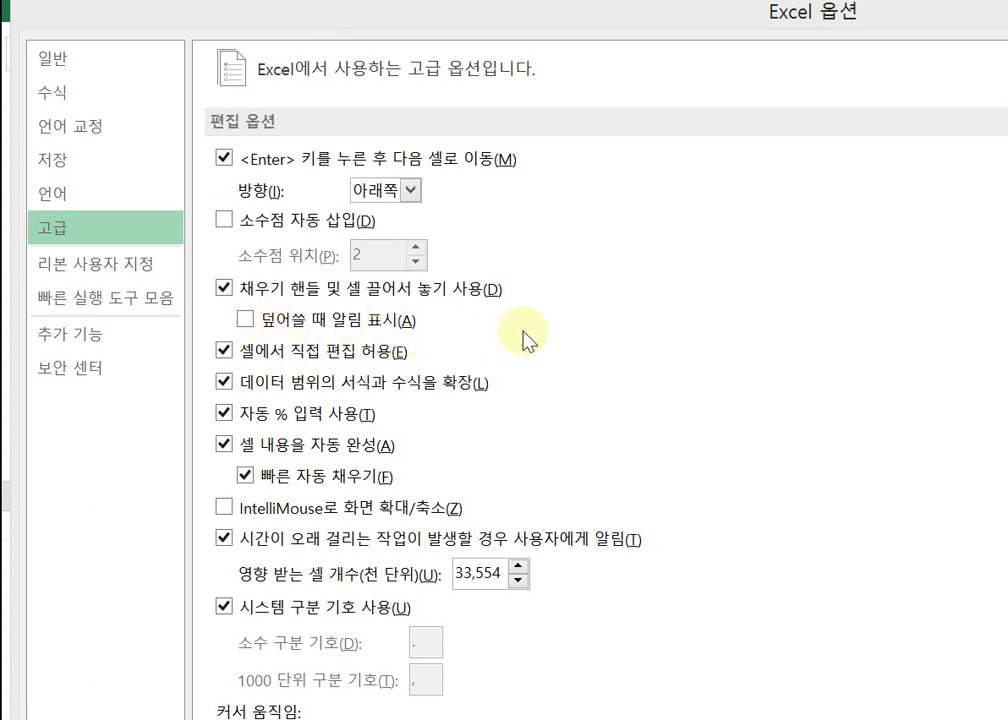
pyautogui.click(245, 320)
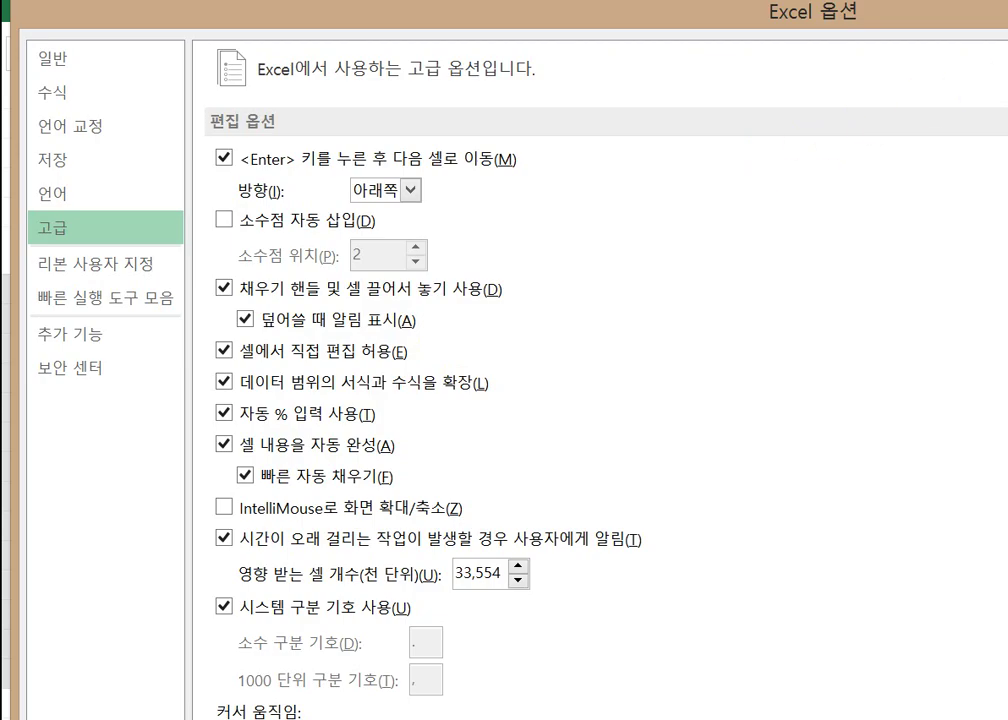
pyautogui.press('Return')
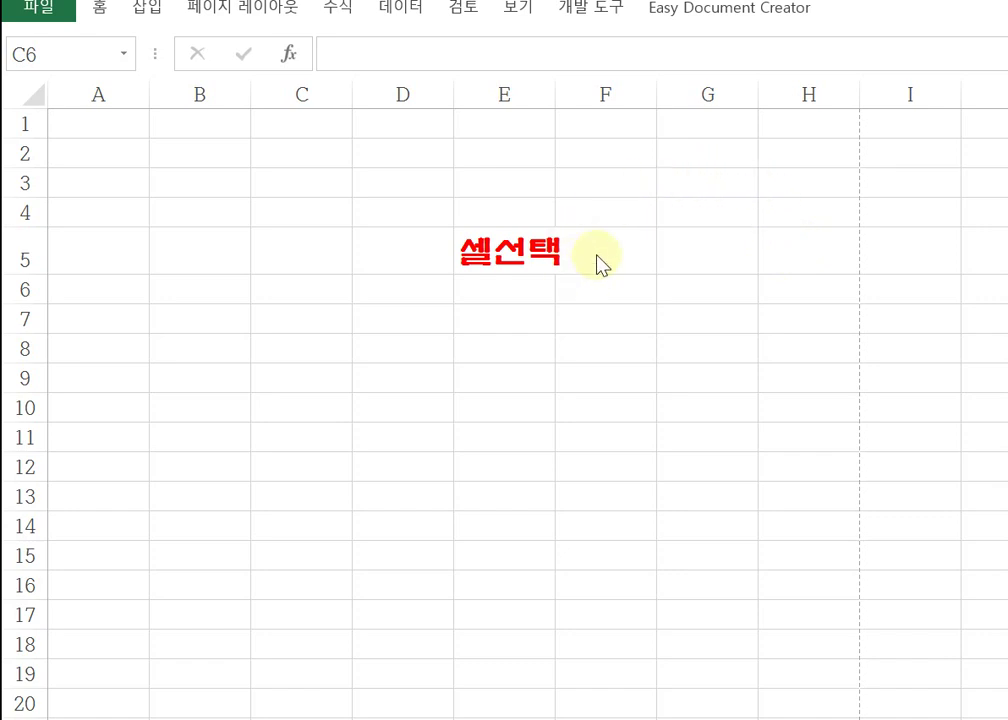
# Step: On the 셀선택 sheet, select the cells of row 7 one at a time from B7 to I7
pyautogui.hotkey('ctrl', 'shift', 'End')
pyautogui.click(214, 320)
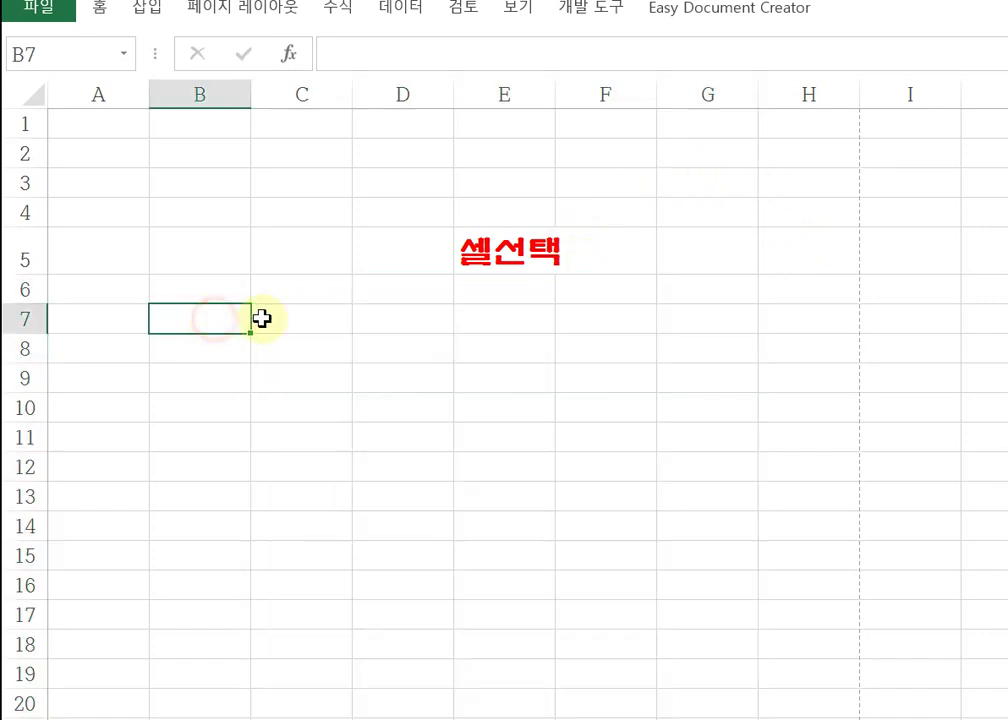
pyautogui.click(300, 319)
pyautogui.click(401, 320)
pyautogui.click(506, 321)
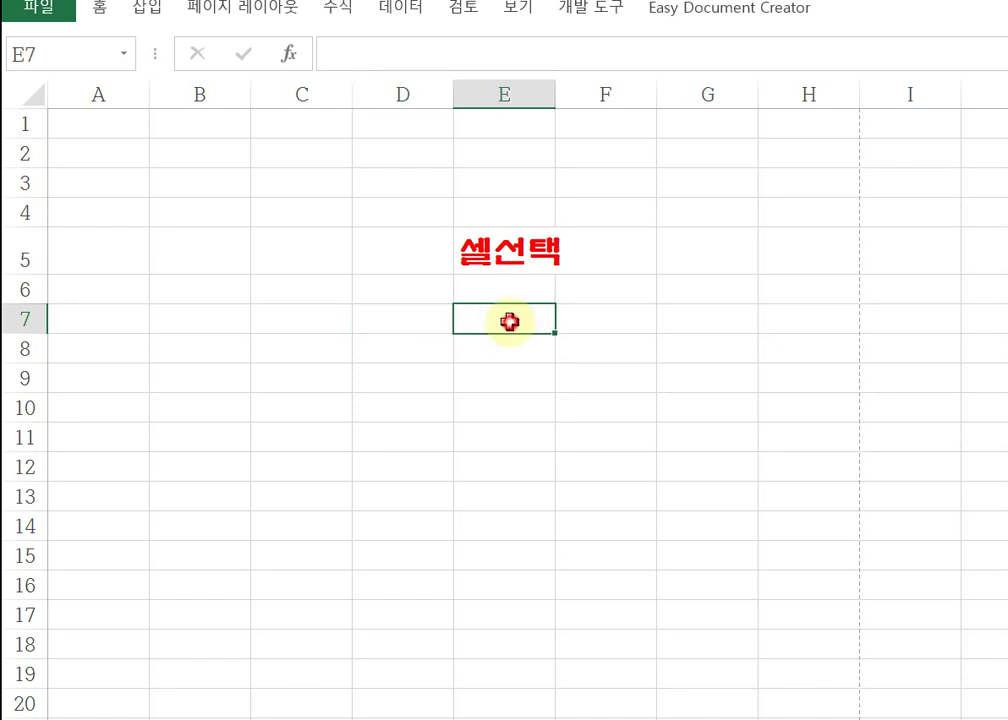
pyautogui.click(614, 320)
pyautogui.click(709, 320)
pyautogui.click(805, 320)
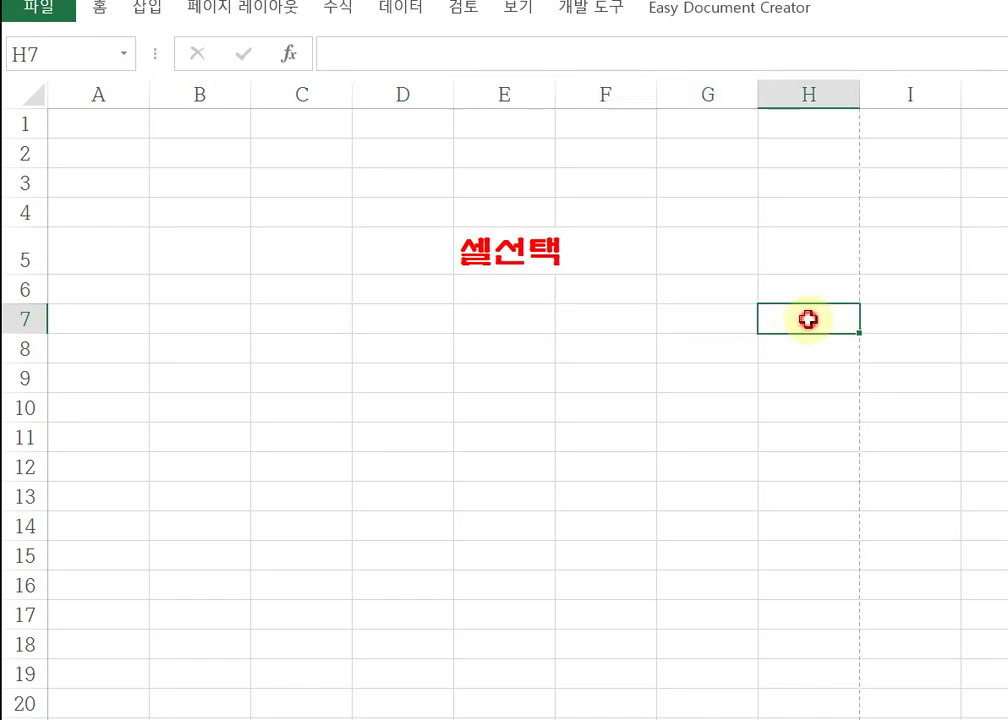
pyautogui.click(907, 317)
# Step: Select the cells D9, C9, B9 and E9 individually, one after another
pyautogui.click(403, 385)
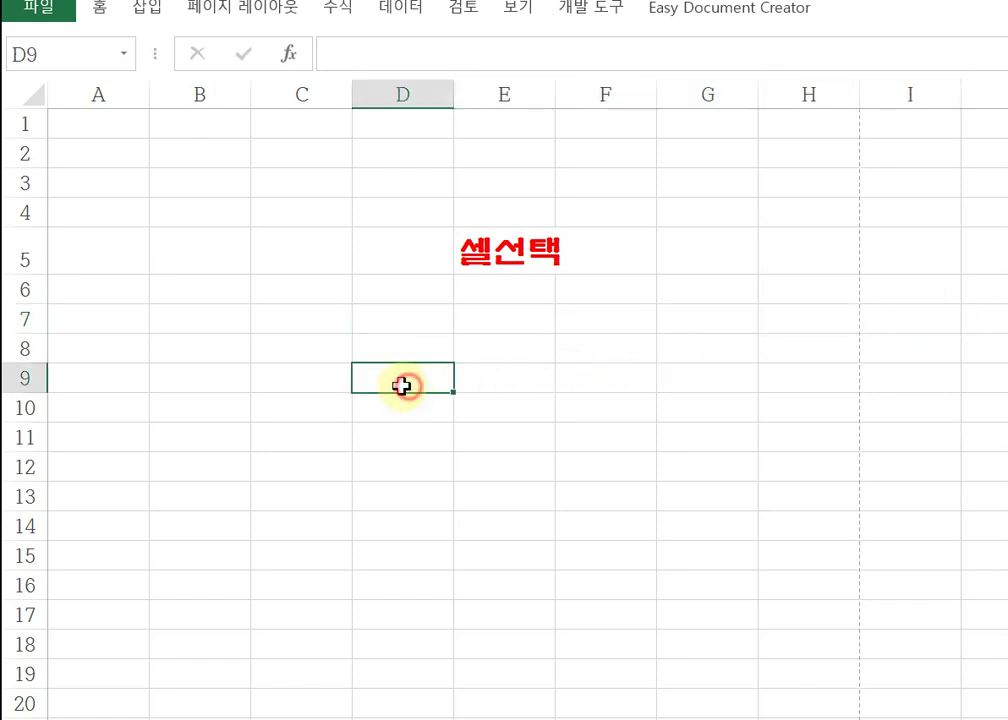
pyautogui.click(270, 385)
pyautogui.click(200, 385)
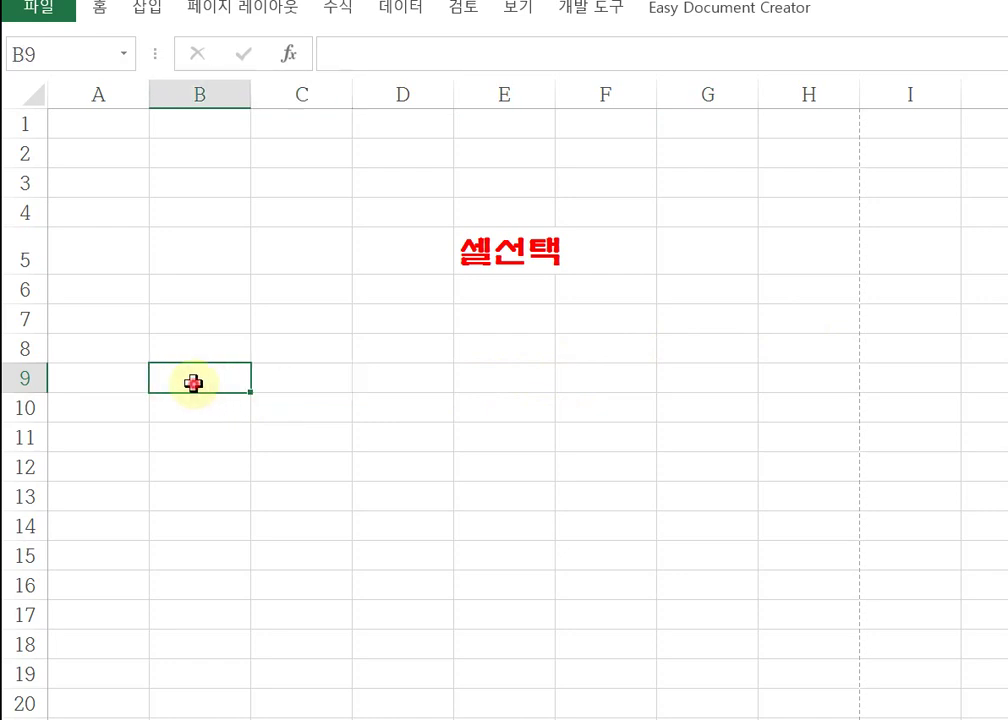
pyautogui.click(514, 384)
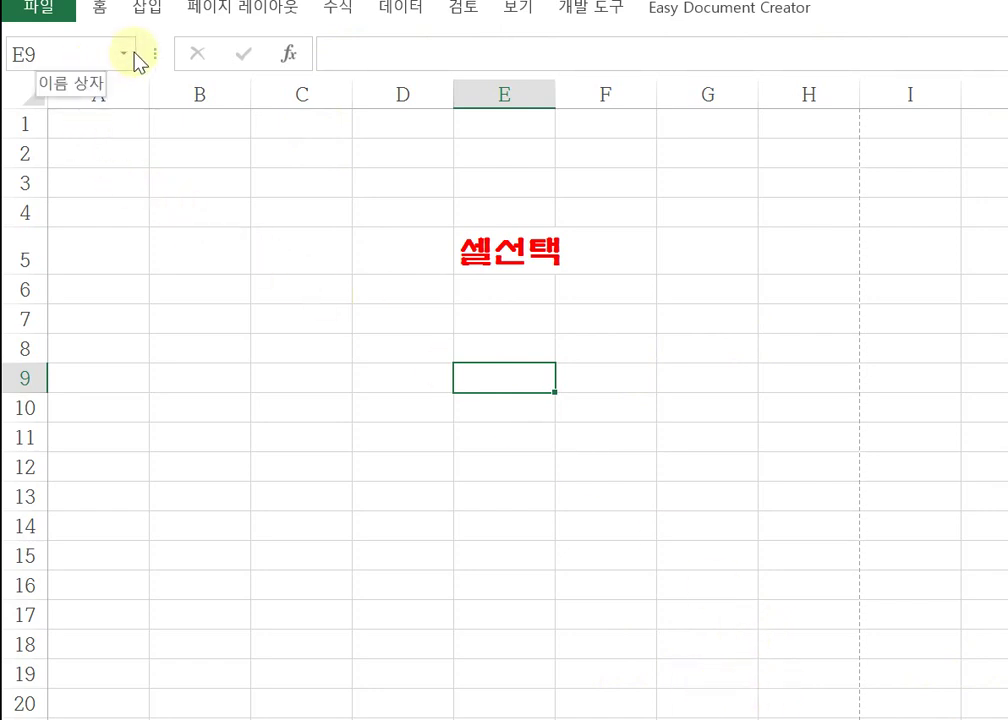
# Step: Jump directly to cell A20 by entering its cell address
pyautogui.click(96, 48)
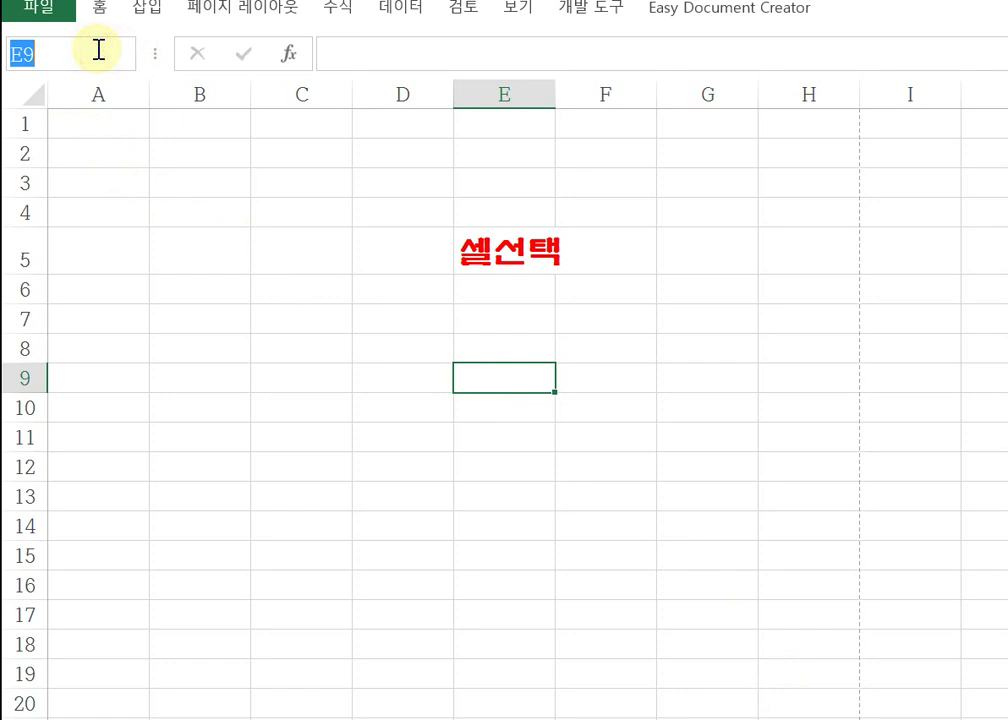
pyautogui.press('BackSpace')
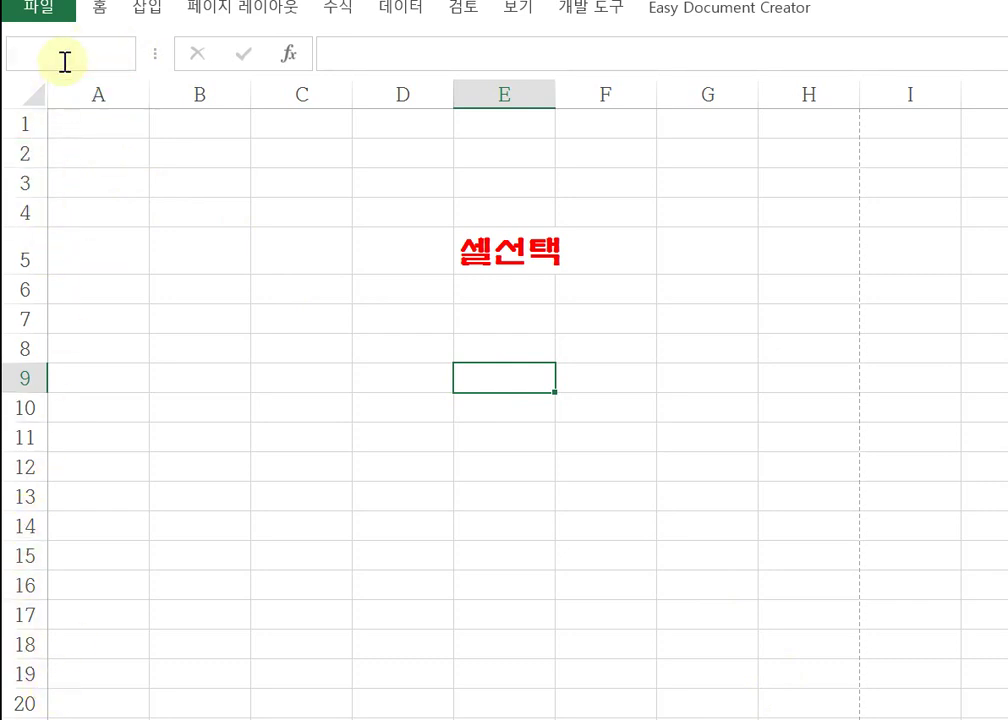
pyautogui.write('ㅁ20')
pyautogui.press('Return')
pyautogui.click(49, 58)
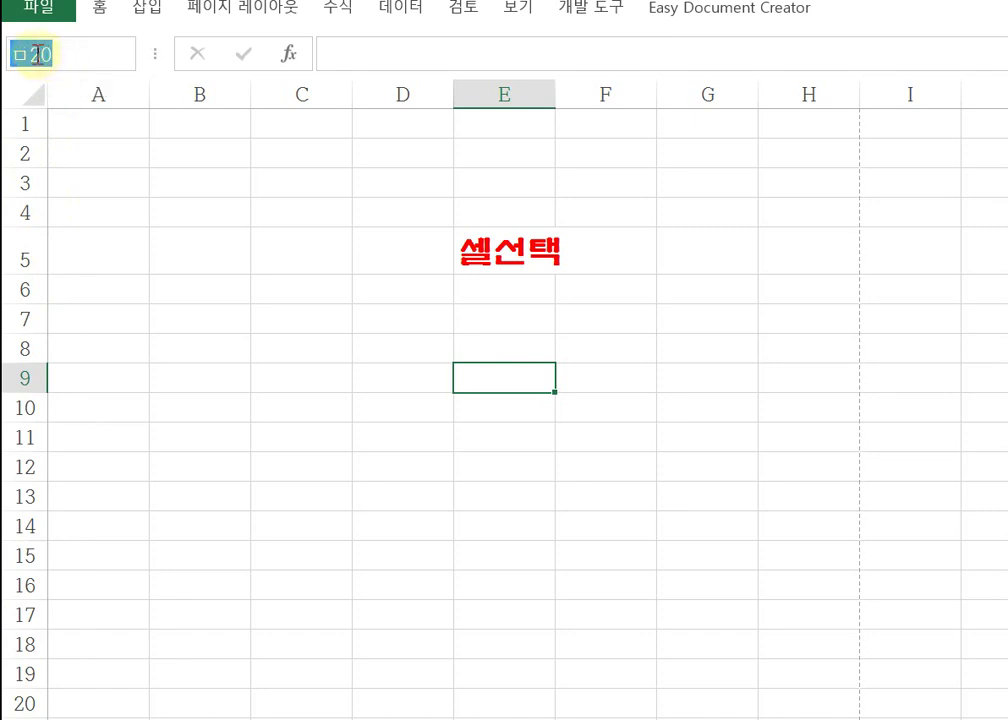
pyautogui.click(29, 53)
pyautogui.press('BackSpace')
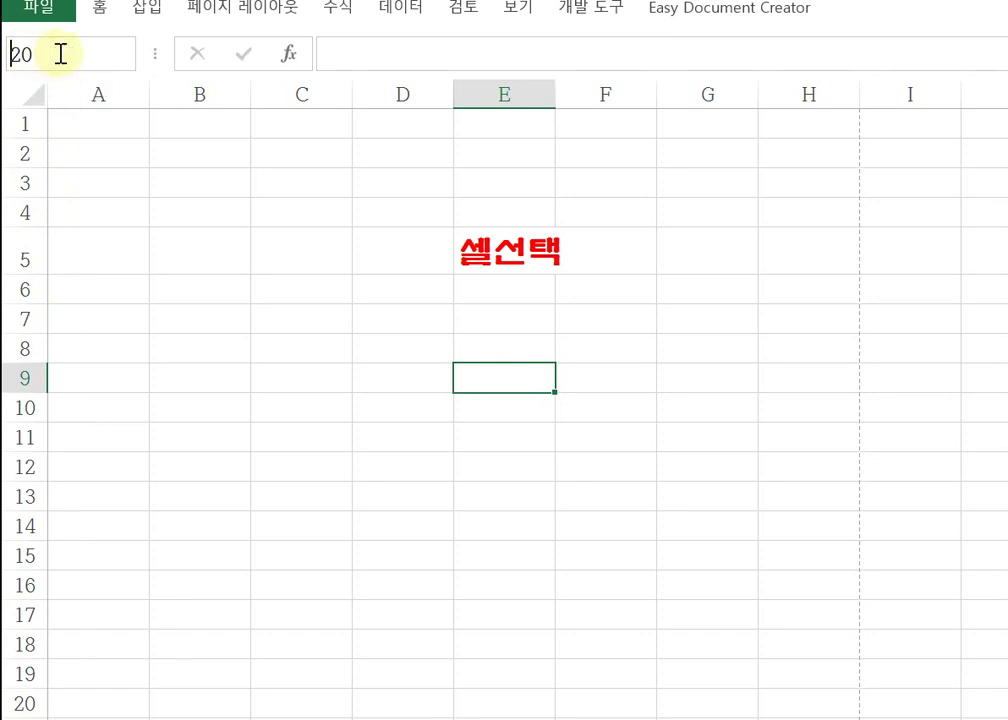
pyautogui.write('a')
pyautogui.press('Return')
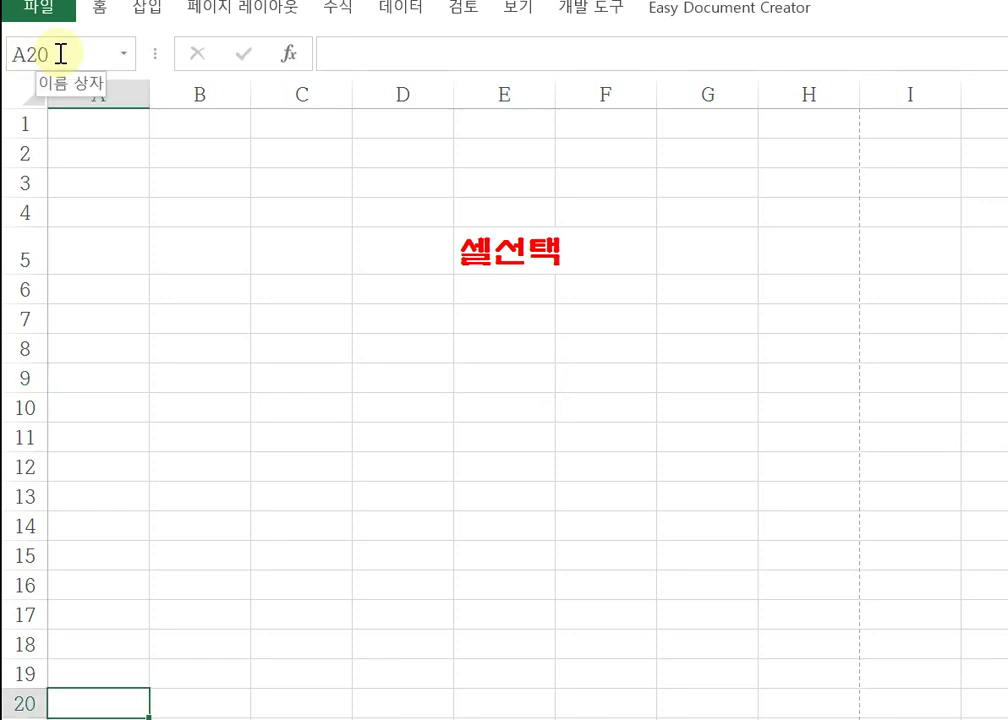
pyautogui.click(82, 700)
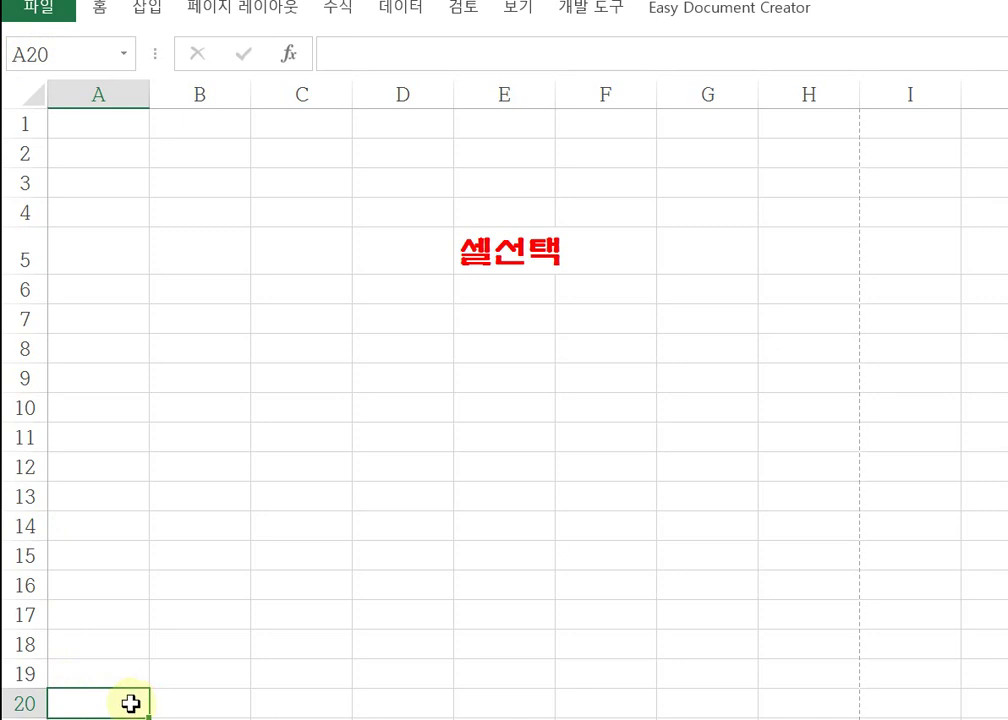
# Step: Jump directly to cell I17 by entering its cell address
pyautogui.click(74, 55)
pyautogui.click(74, 55)
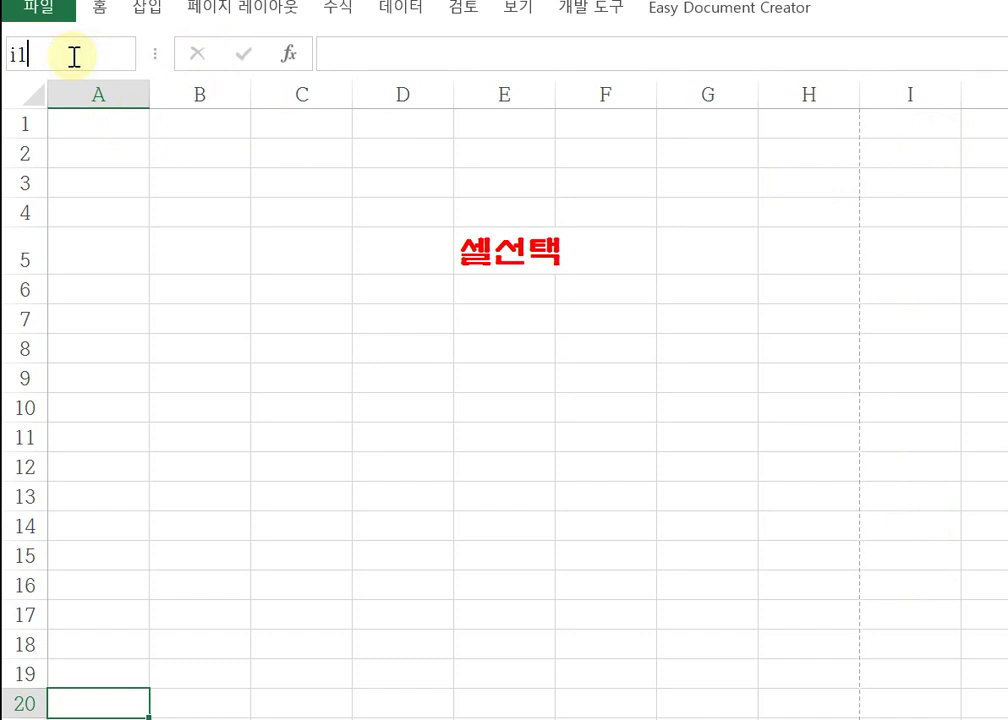
pyautogui.press('Return')
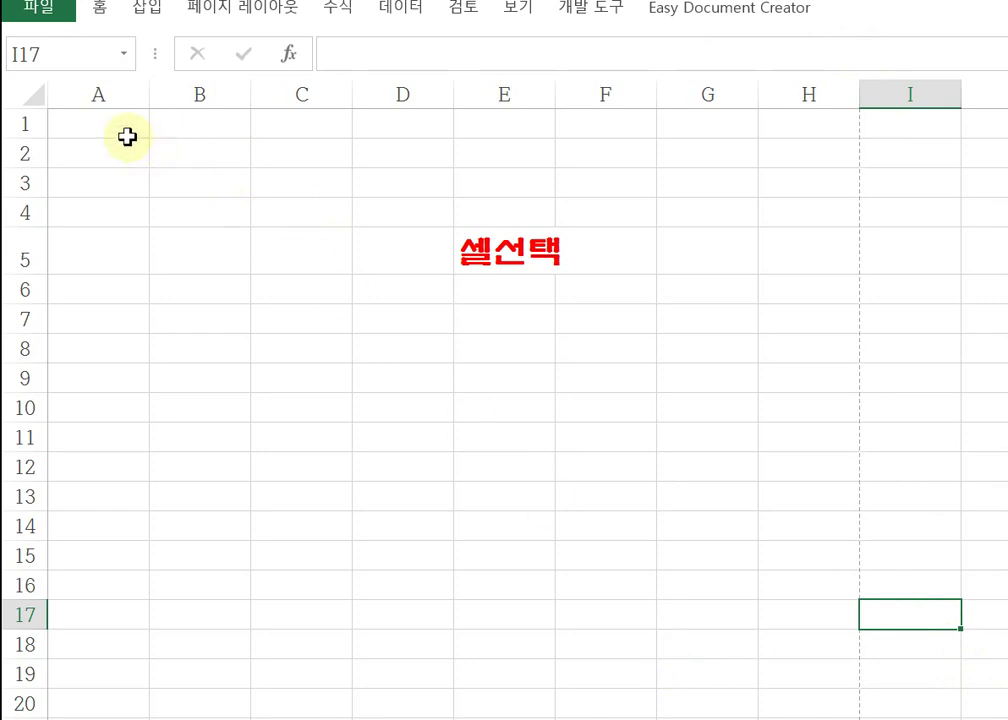
# Step: Select all cells of the 셀선택 worksheet and copy them to the clipboard
pyautogui.click(27, 96)
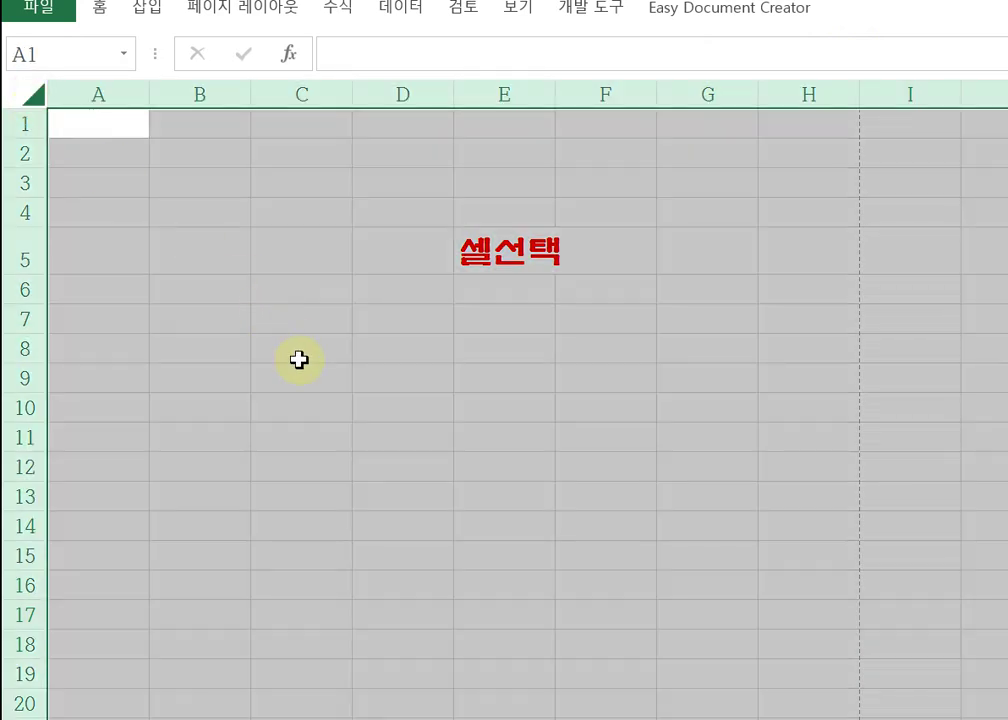
pyautogui.click(23, 93)
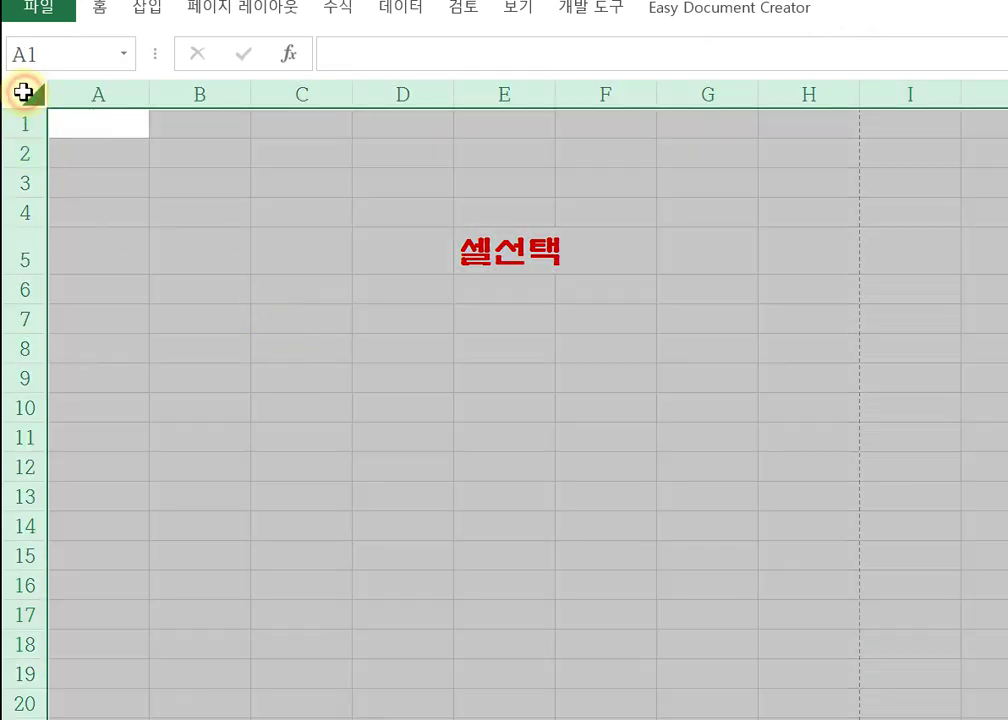
pyautogui.click(23, 93)
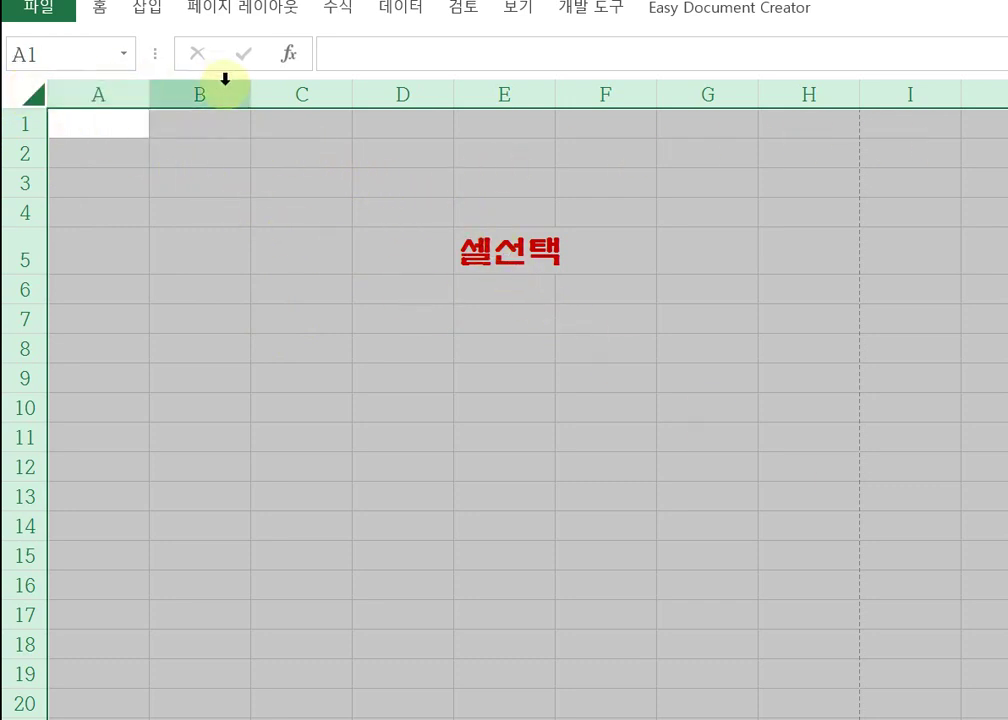
pyautogui.click(101, 10)
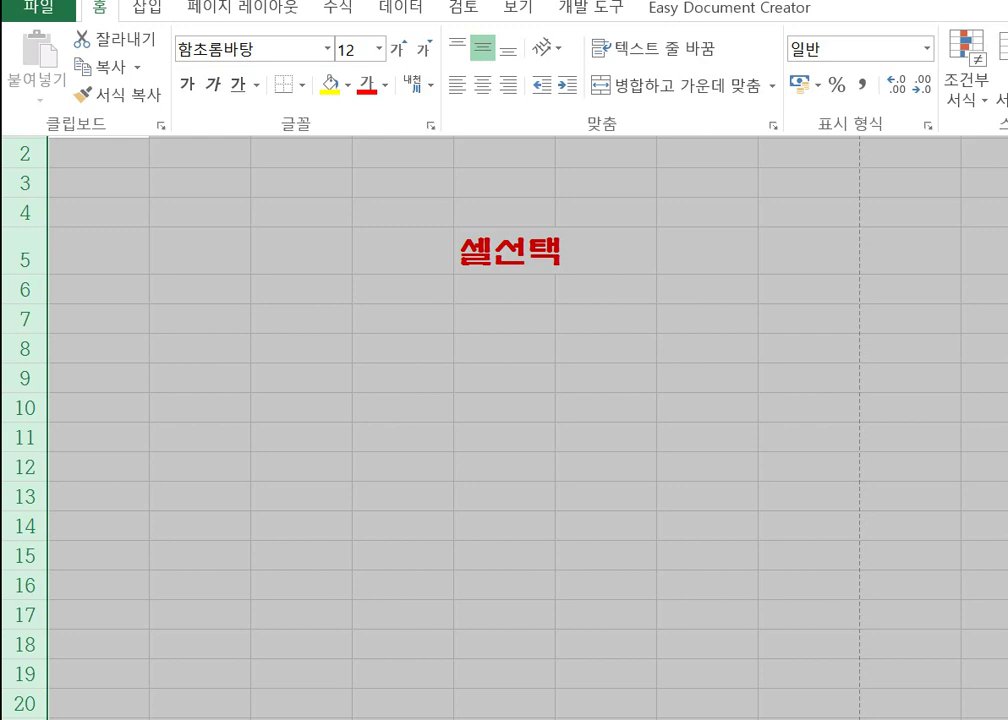
pyautogui.click(110, 67)
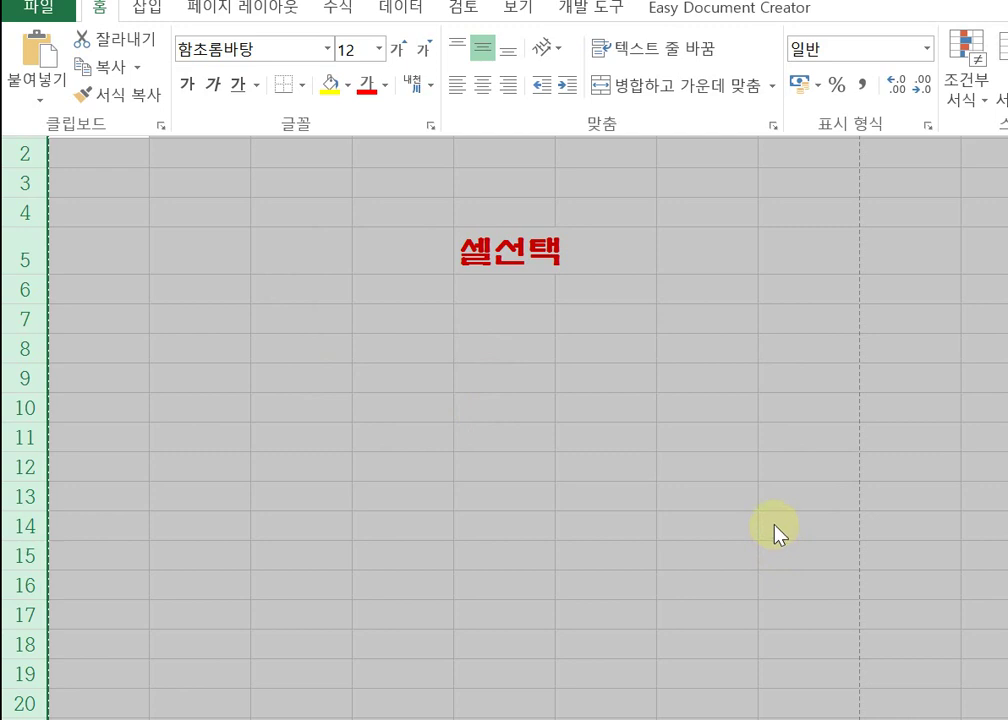
# Step: Clear the whole-sheet selection and select all of column C, followed by all of row 3
pyautogui.click(774, 524)
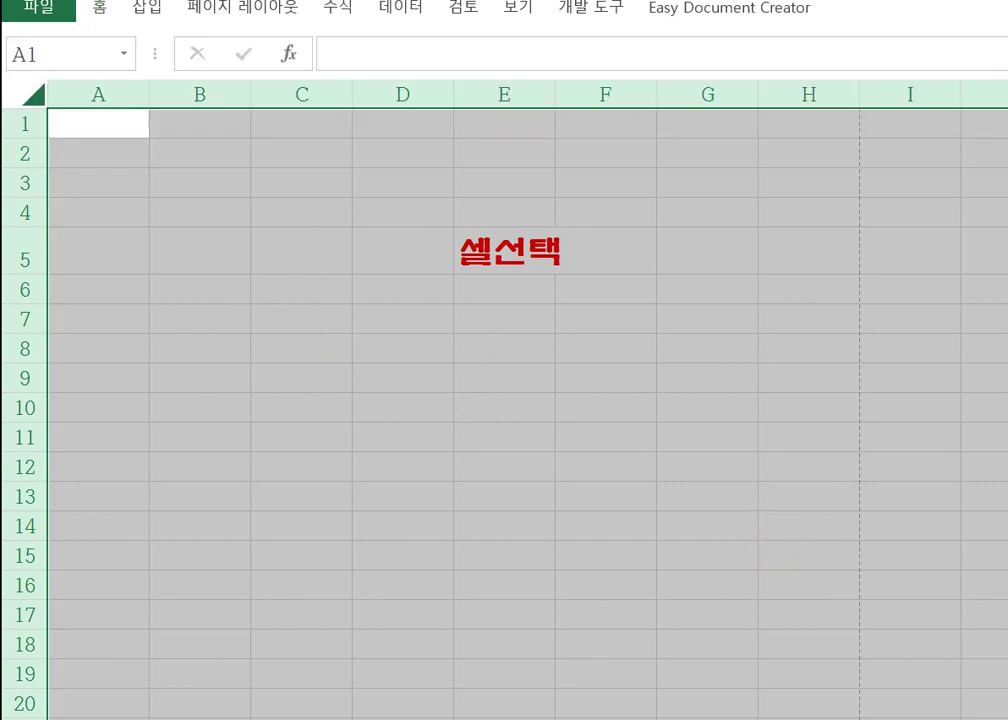
pyautogui.click(1005, 467)
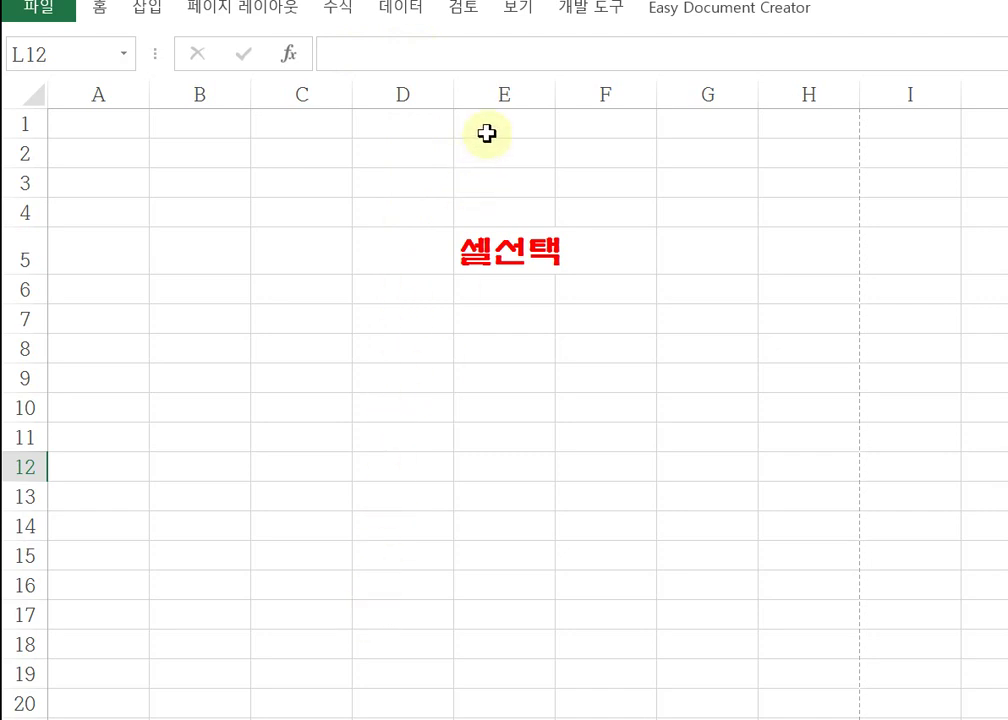
pyautogui.click(304, 90)
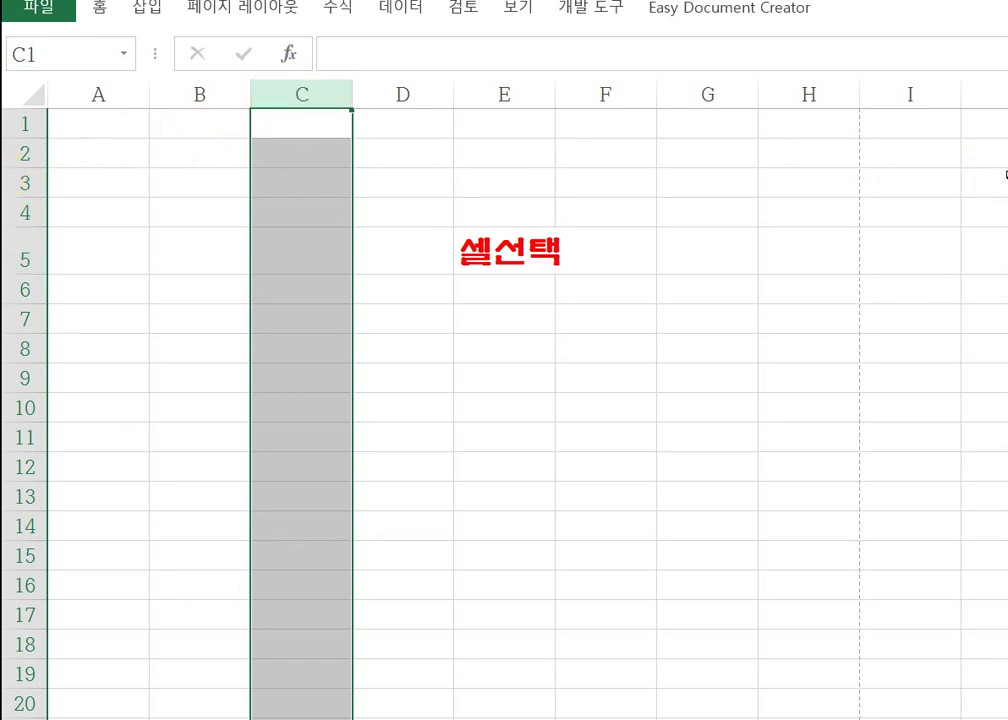
pyautogui.click(21, 183)
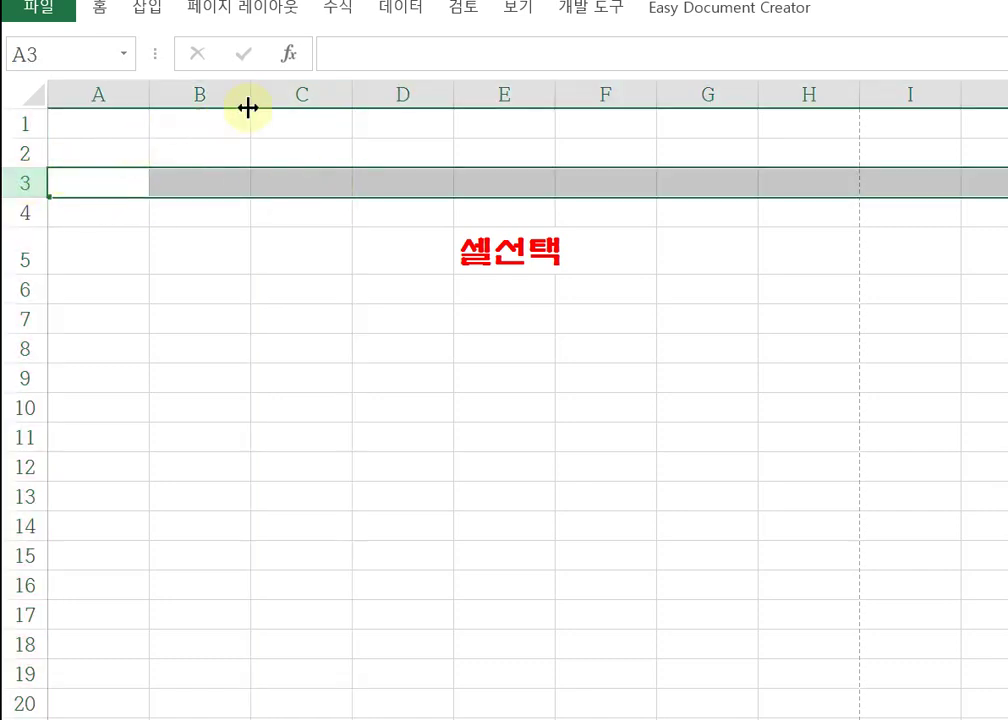
pyautogui.click(325, 211)
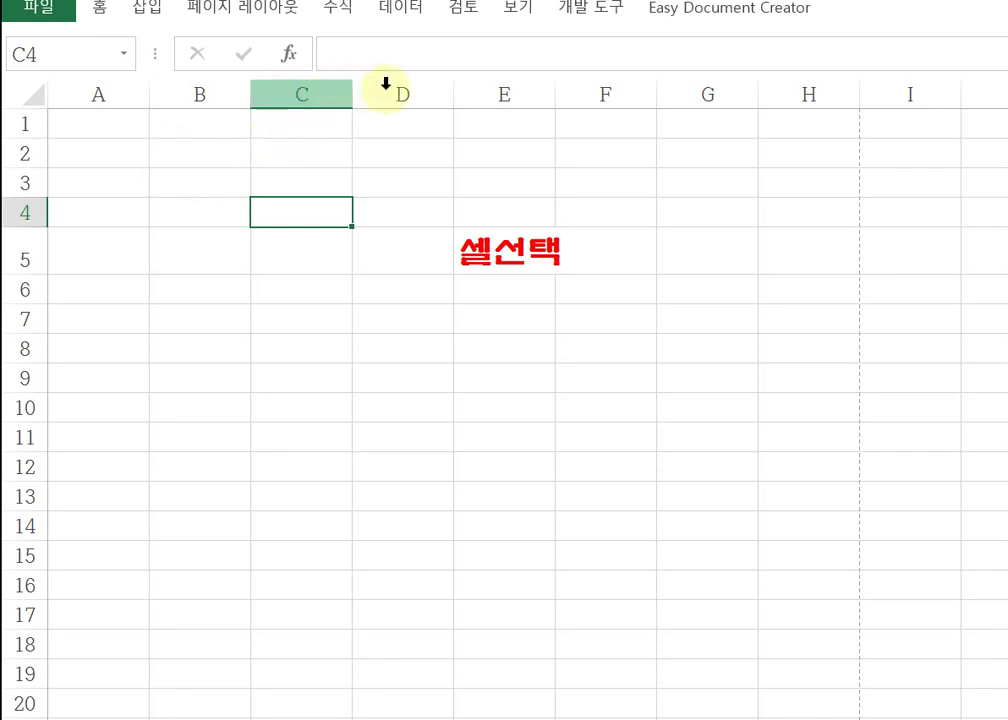
# Step: Insert a new blank column before column C
pyautogui.click(324, 83)
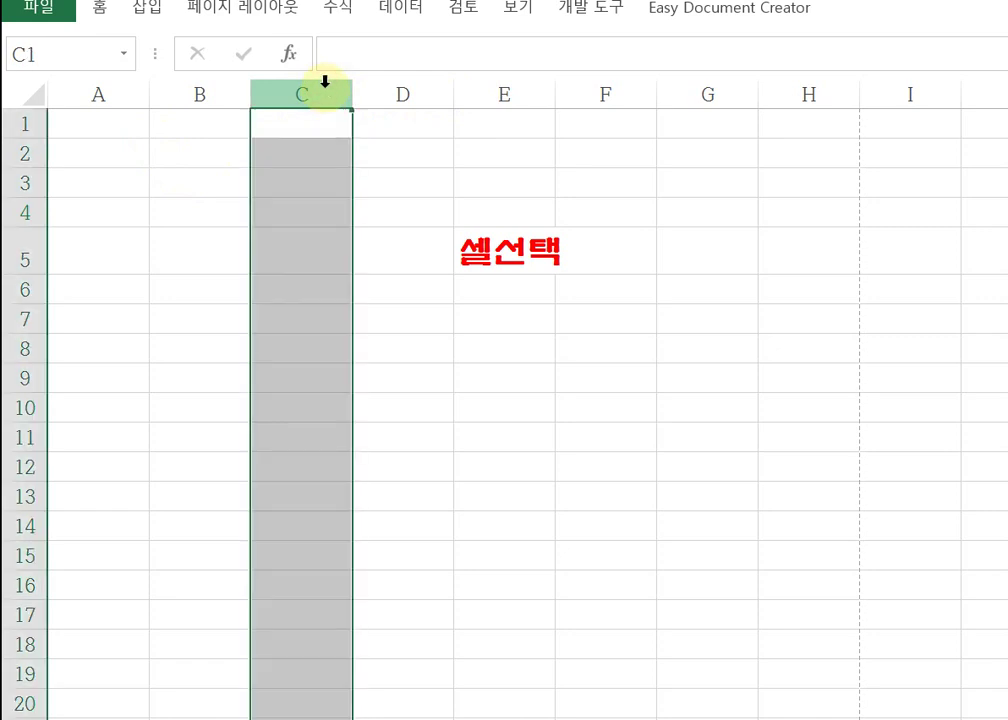
pyautogui.rightClick(324, 83)
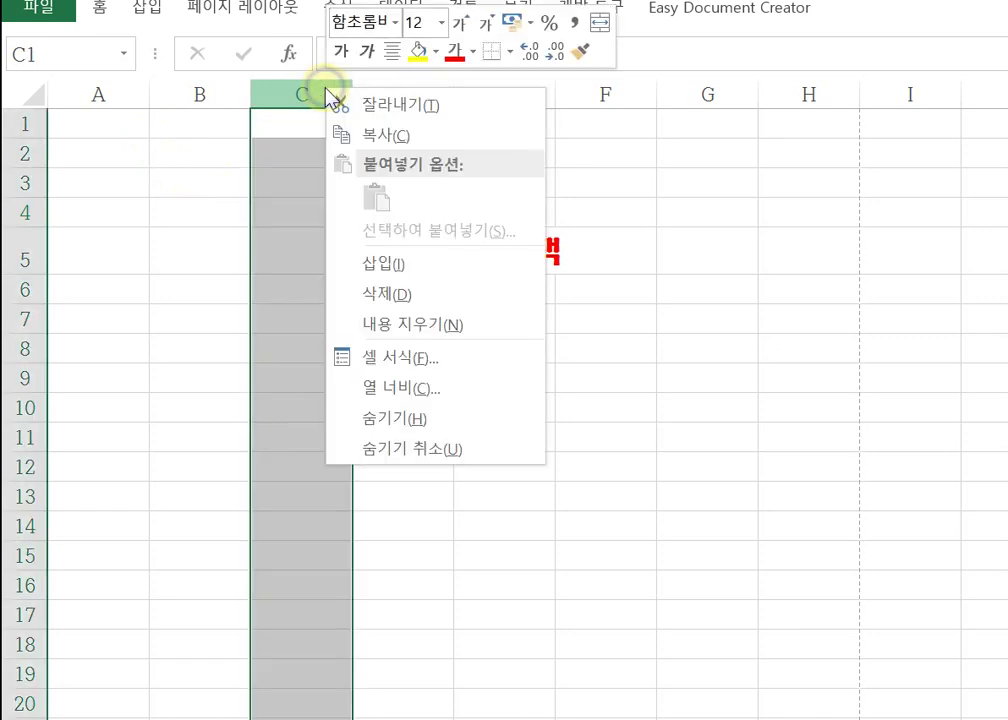
pyautogui.click(390, 262)
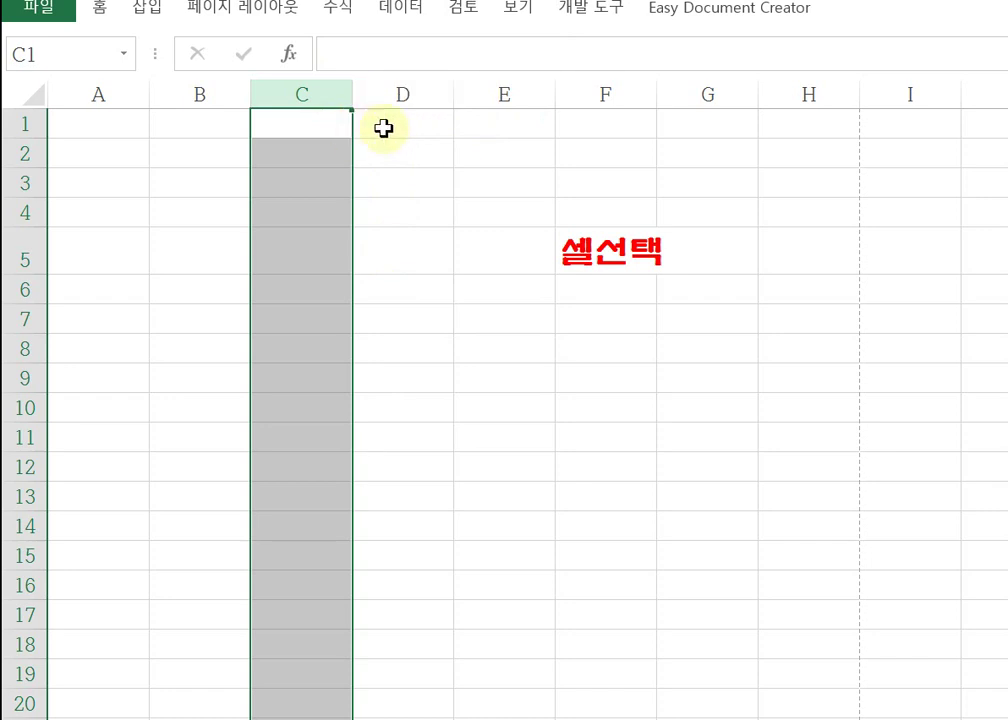
# Step: Enter a in cell C2 and b in cell D2
pyautogui.click(310, 125)
pyautogui.click(334, 163)
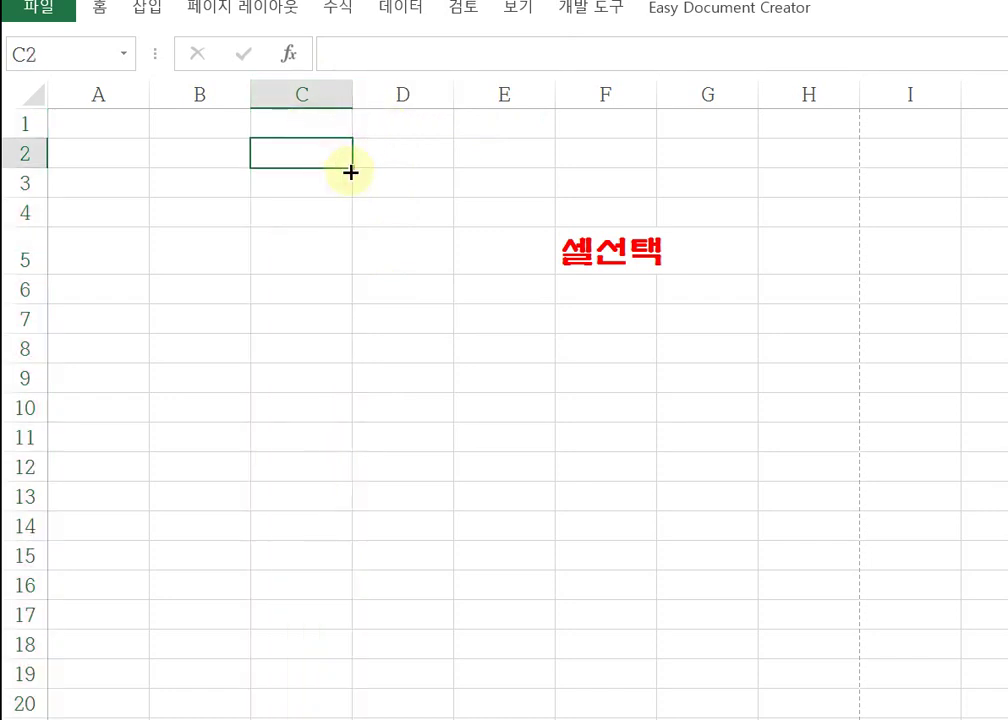
pyautogui.write('a')
pyautogui.click(400, 153)
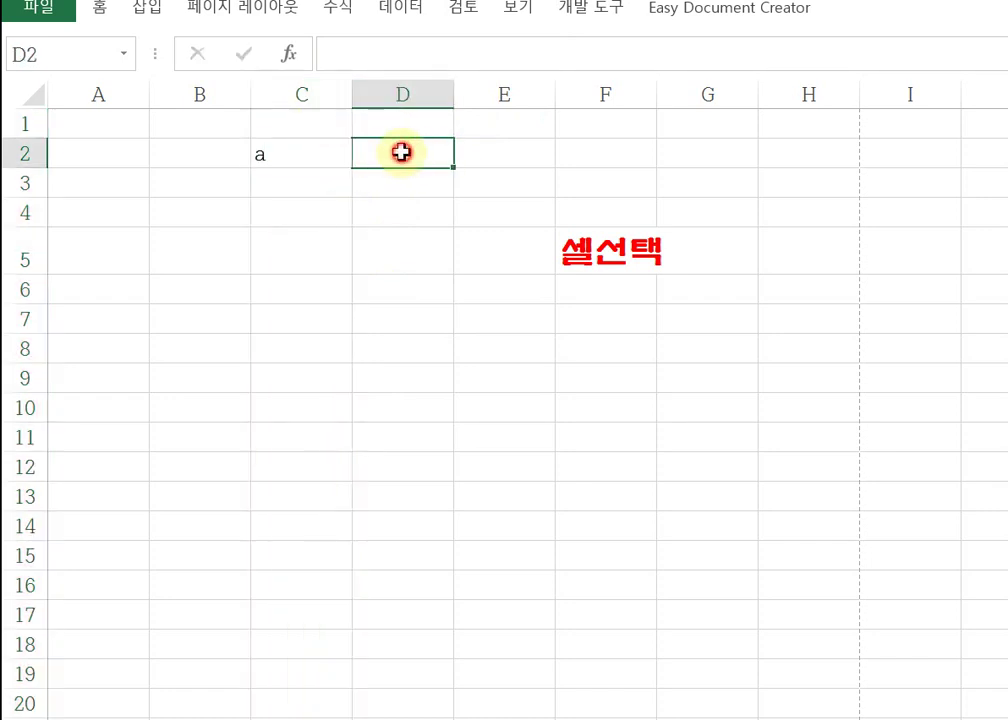
pyautogui.write('b')
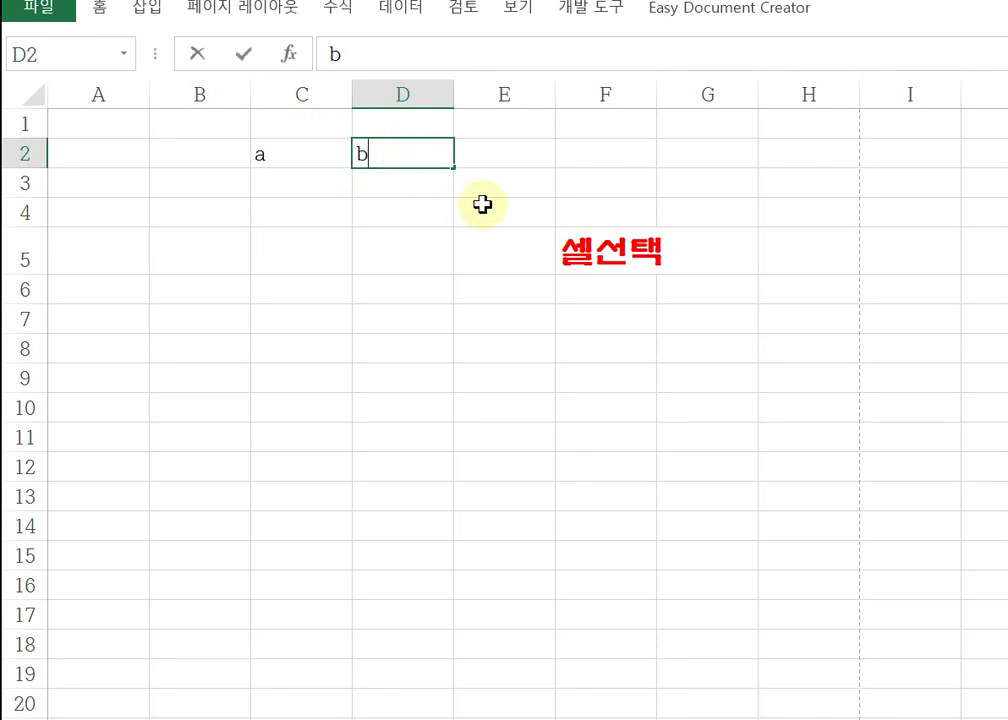
pyautogui.click(486, 241)
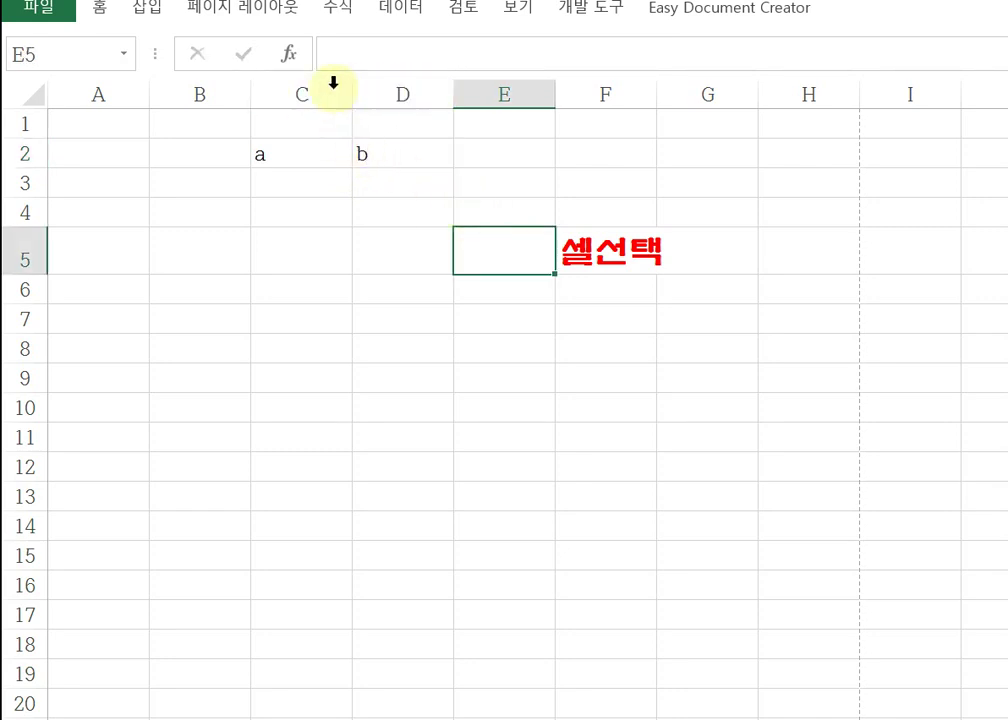
# Step: Insert a blank column before the column containing a, at column C
pyautogui.click(336, 90)
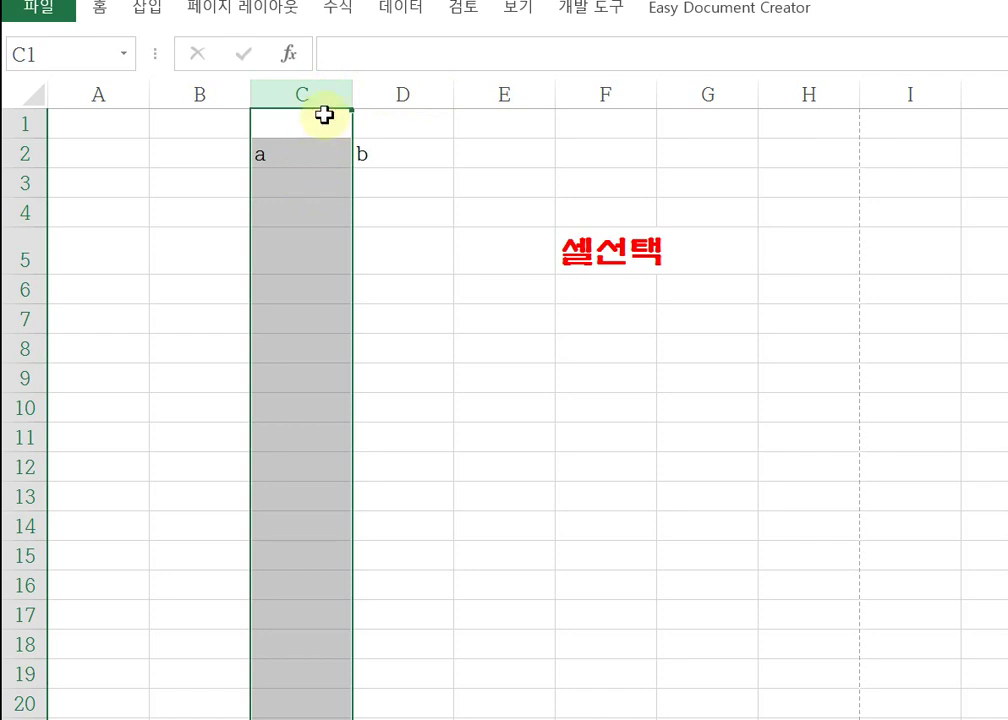
pyautogui.rightClick(326, 90)
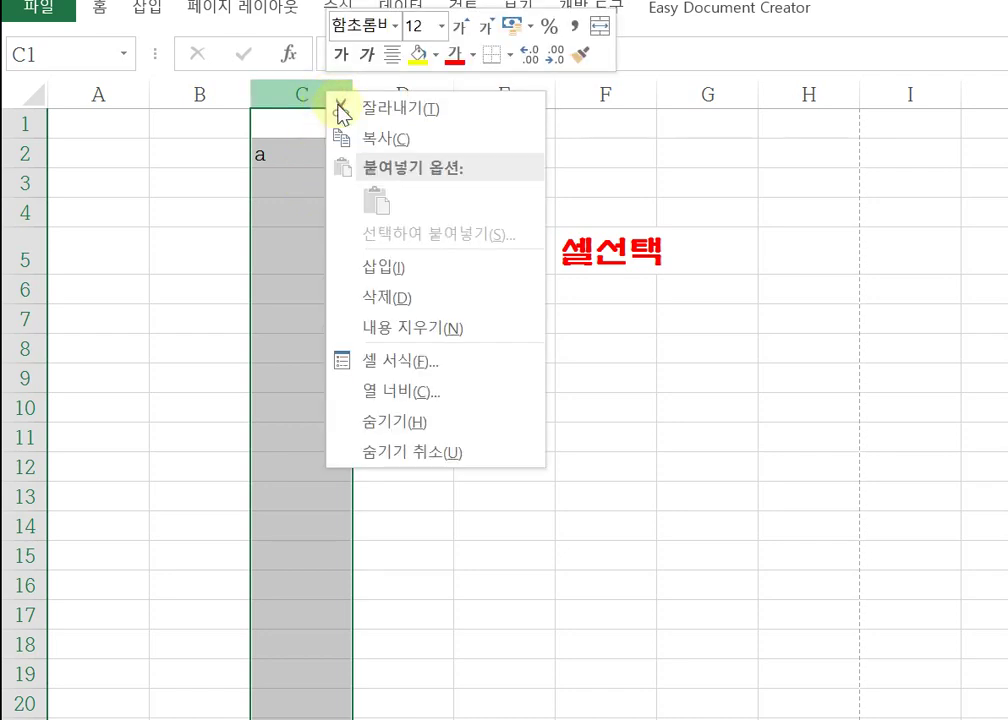
pyautogui.click(393, 272)
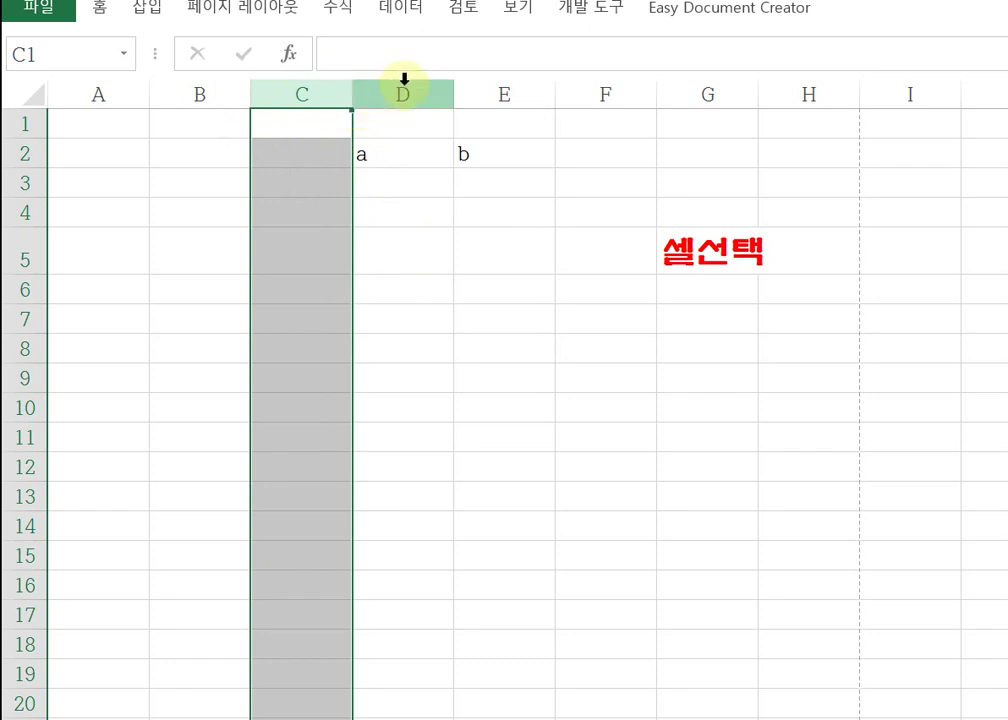
# Step: Insert a blank column between the columns containing a and b, at column E
pyautogui.click(478, 92)
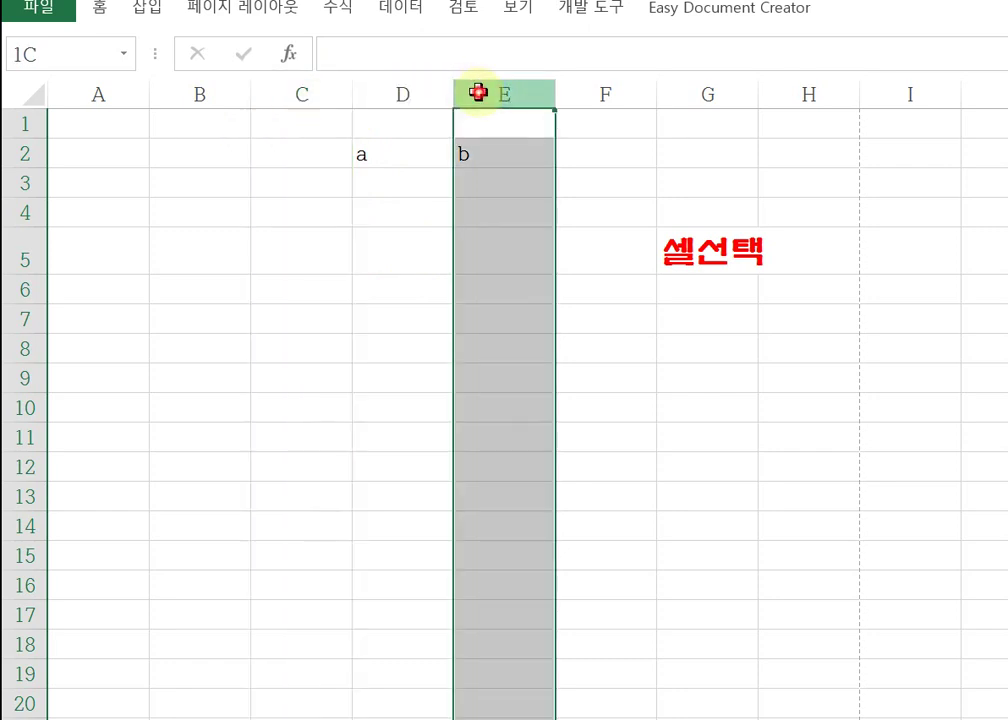
pyautogui.rightClick(484, 94)
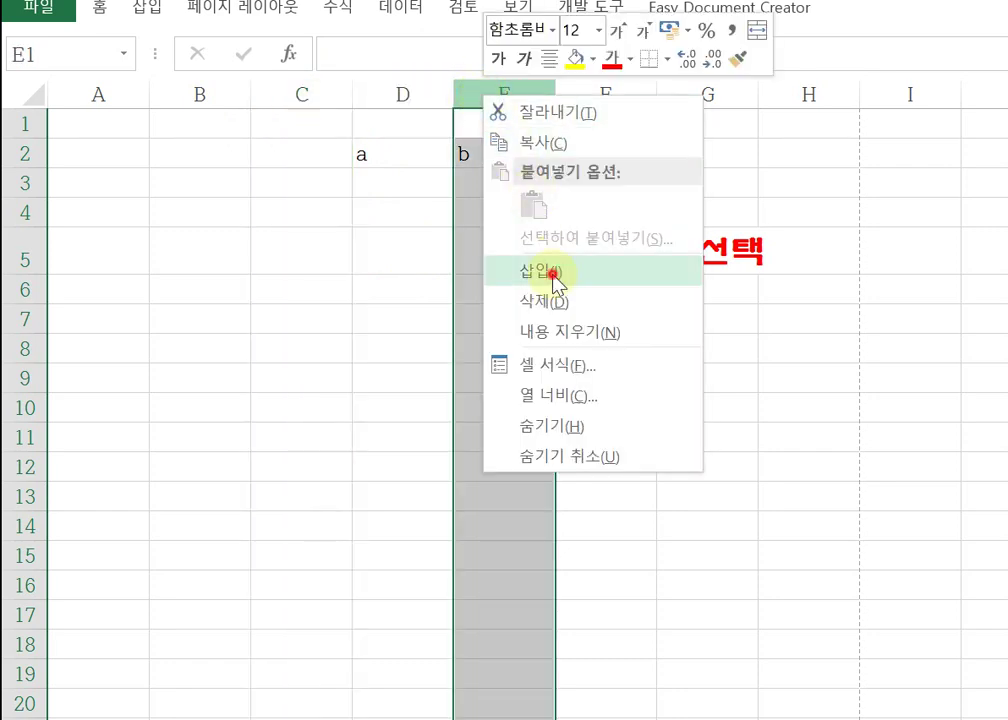
pyautogui.click(550, 272)
pyautogui.click(498, 142)
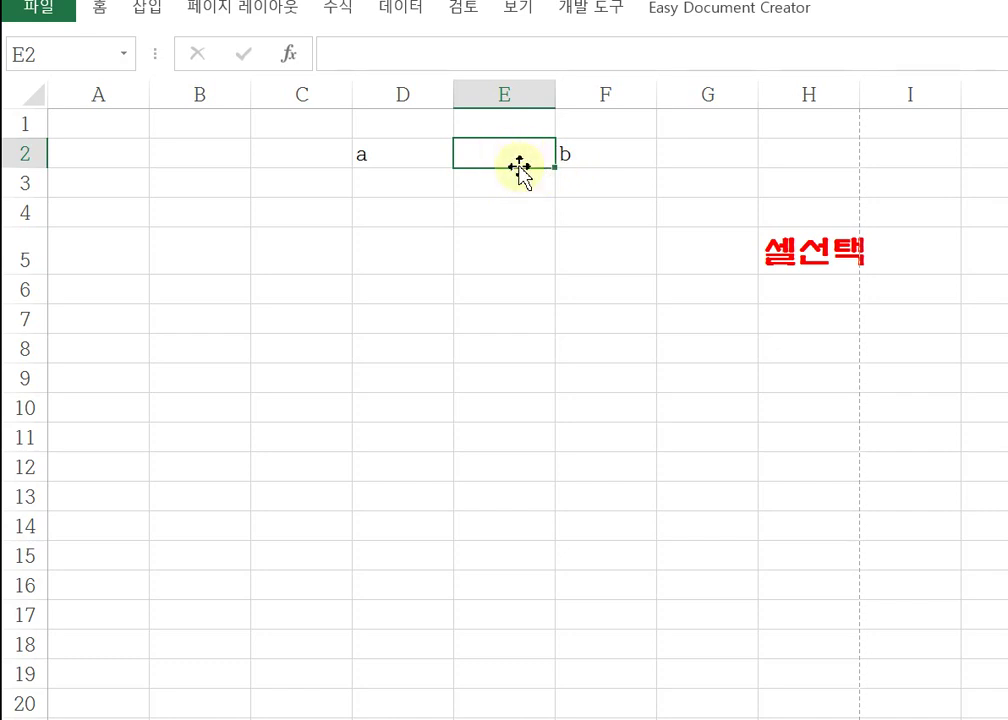
# Step: Insert a blank row at row 3, directly below the row containing a and b
pyautogui.click(27, 187)
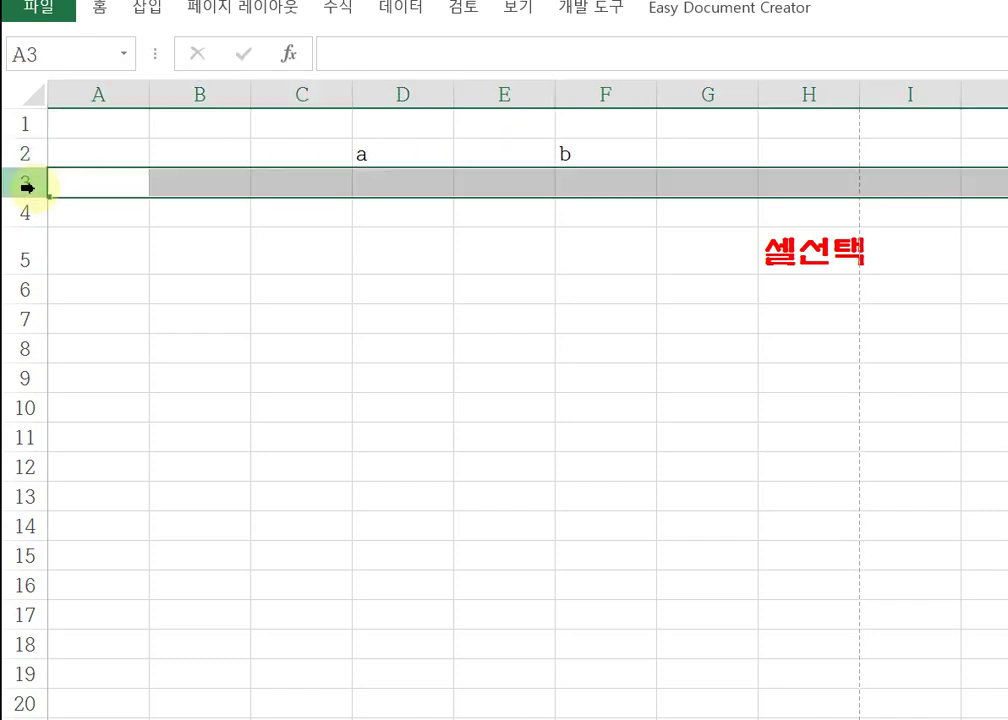
pyautogui.rightClick(27, 187)
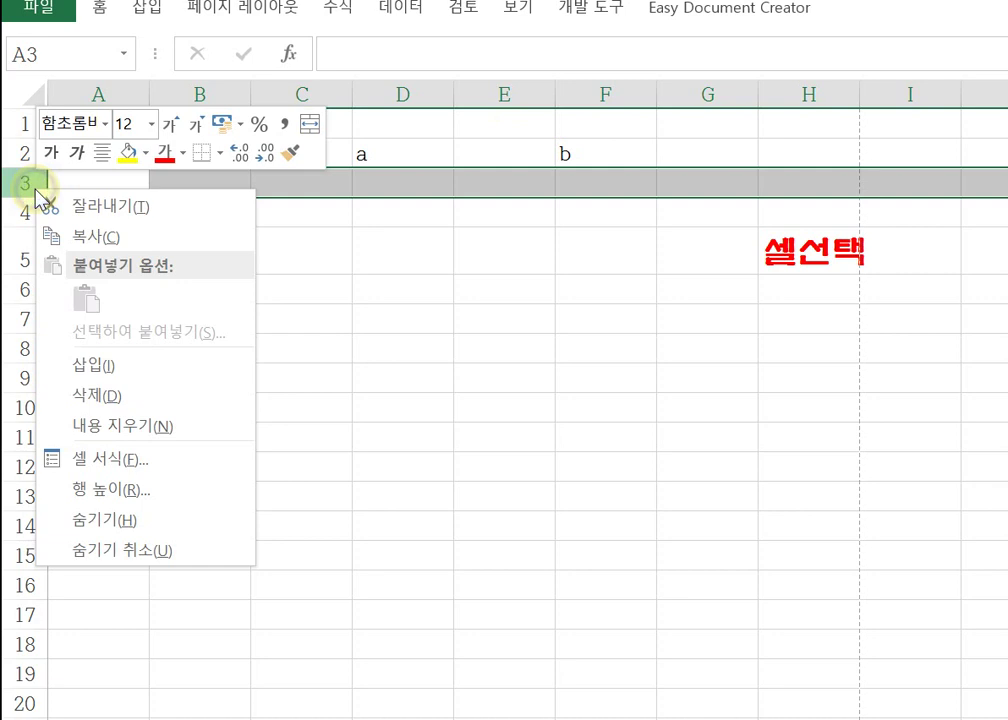
pyautogui.click(79, 362)
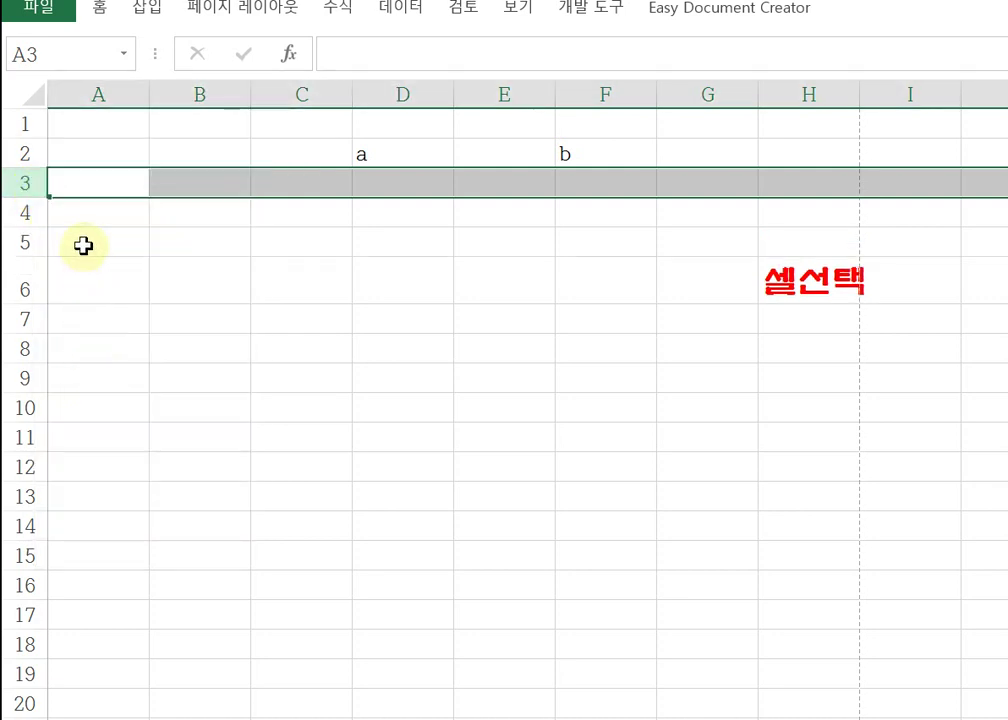
# Step: Enter a in cell A3 and b in cell A4
pyautogui.click(99, 182)
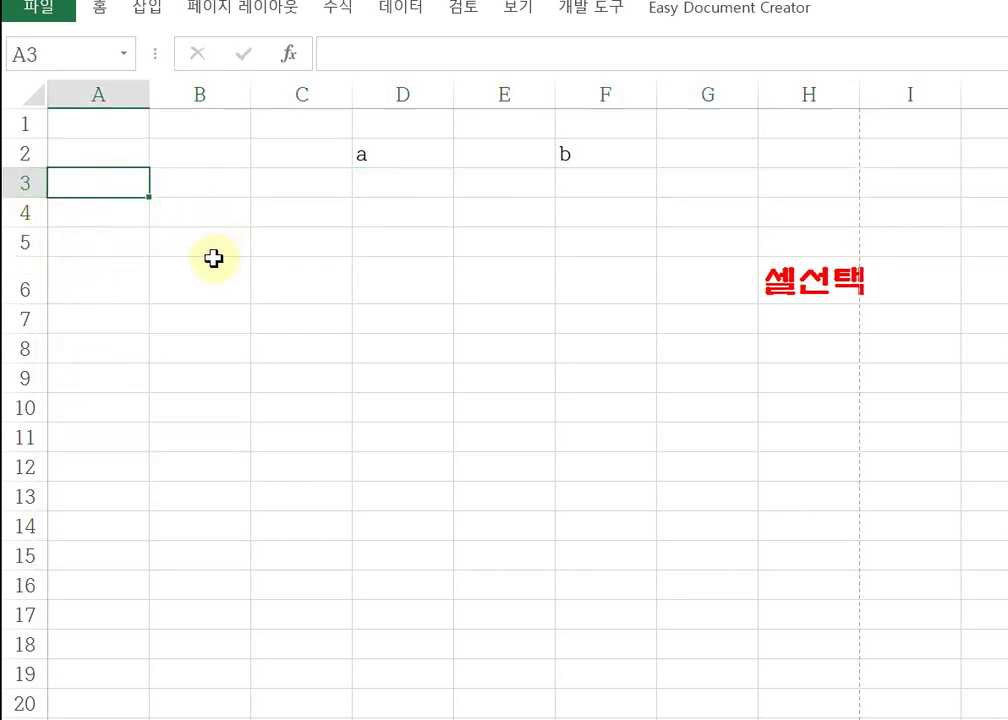
pyautogui.write('a')
pyautogui.click(134, 221)
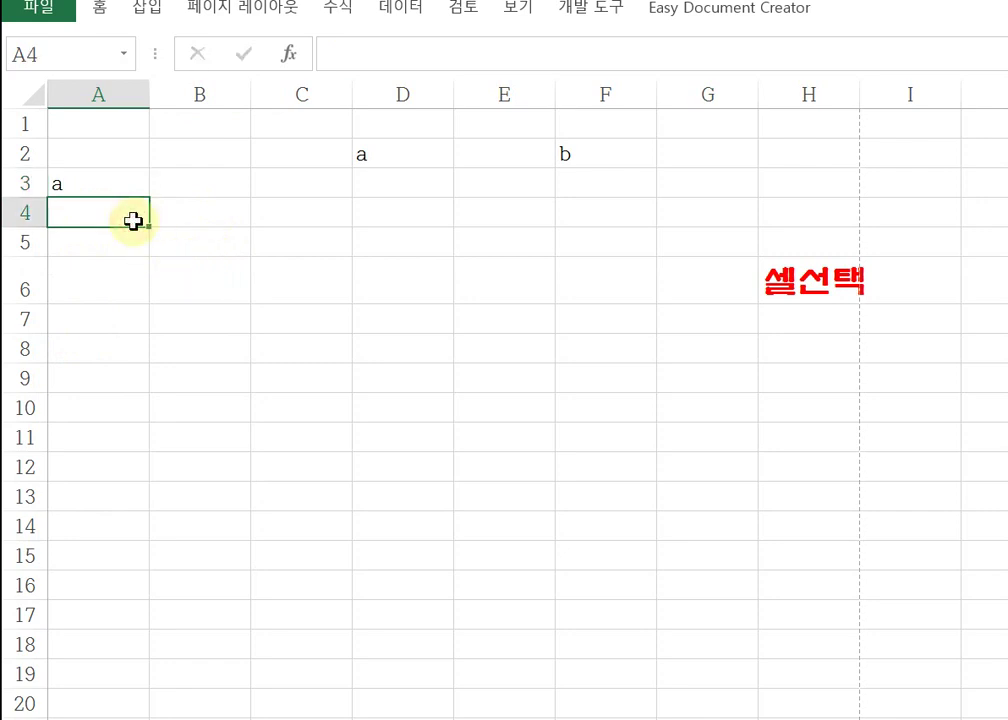
pyautogui.write('b')
pyautogui.click(217, 298)
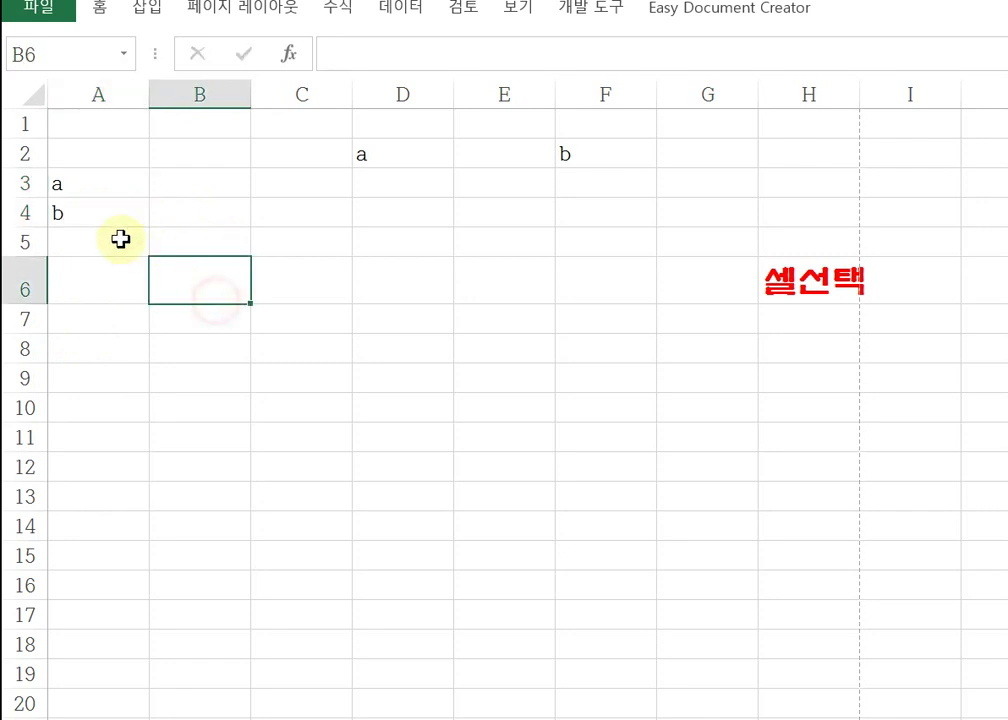
# Step: Insert a blank row at row 4, between the a and b entries in column A
pyautogui.click(30, 210)
pyautogui.rightClick(28, 209)
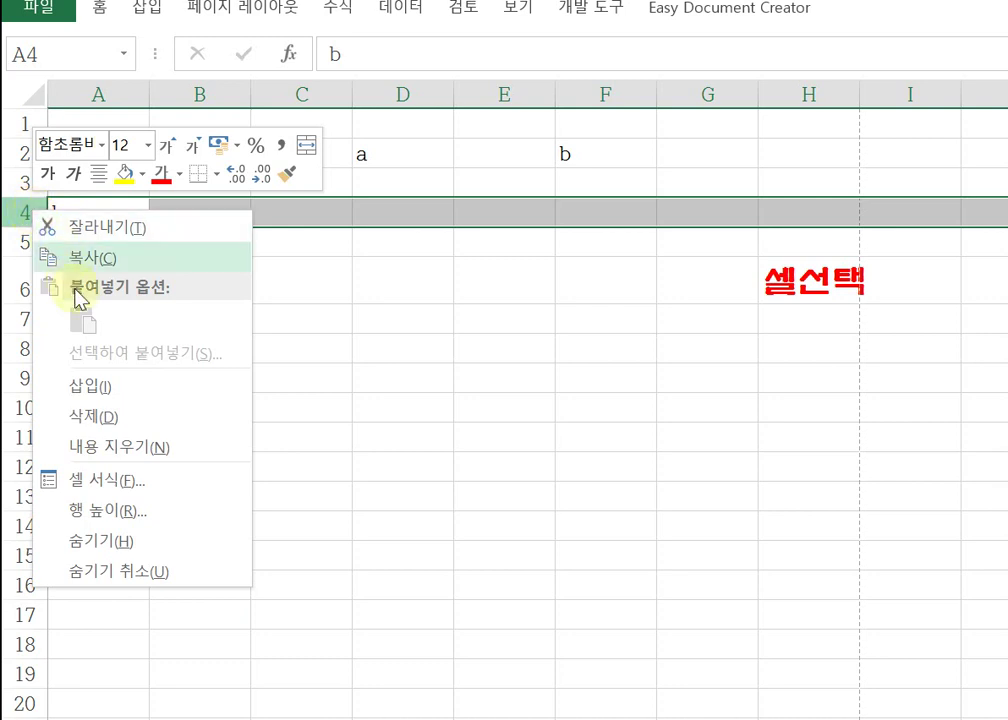
pyautogui.click(104, 385)
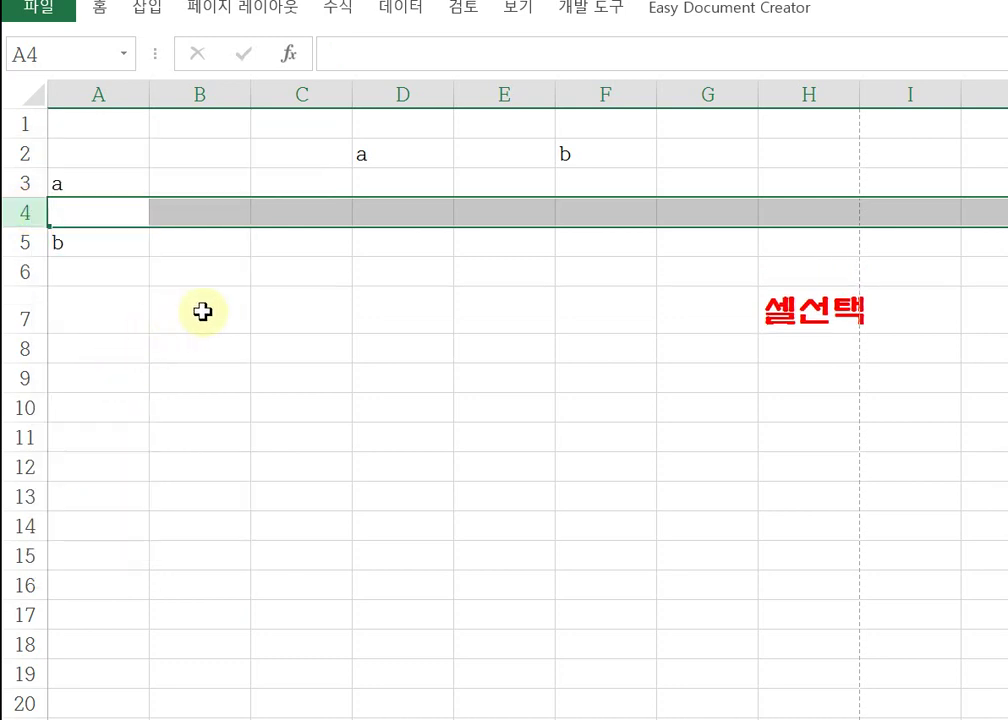
pyautogui.click(270, 310)
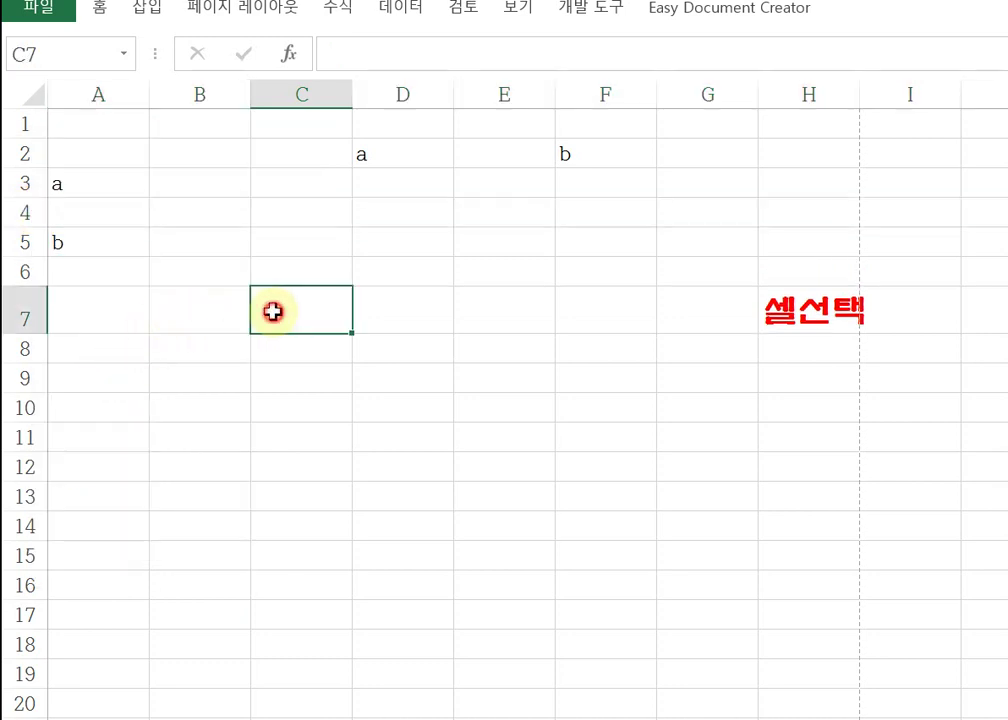
# Step: Delete the blank row 4 between the a and b entries
pyautogui.click(12, 213)
pyautogui.rightClick(12, 213)
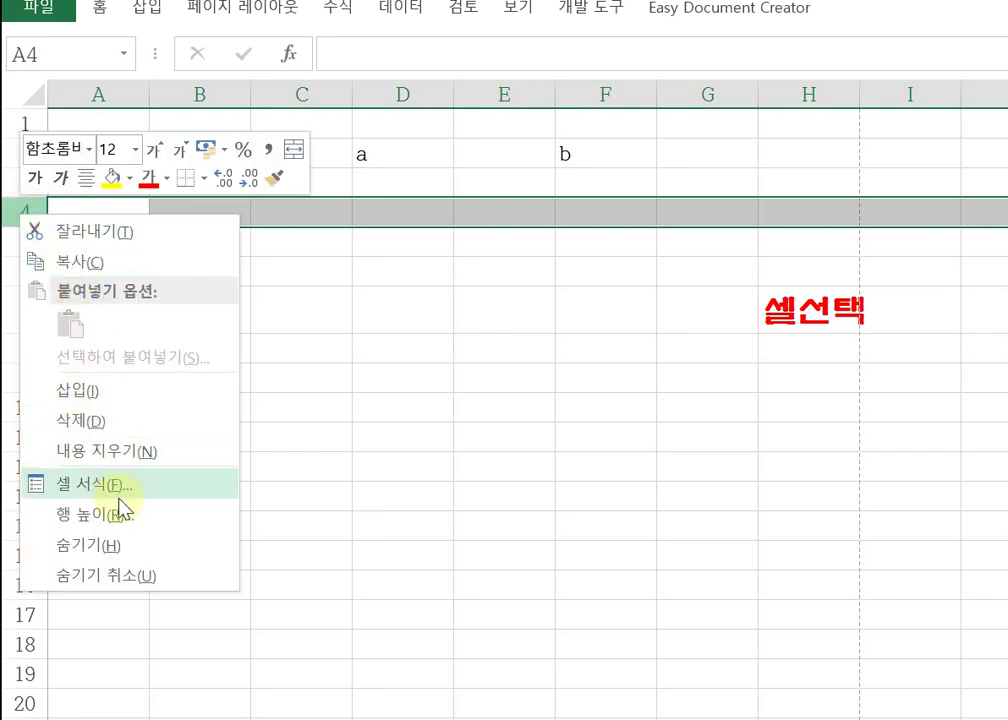
pyautogui.click(124, 424)
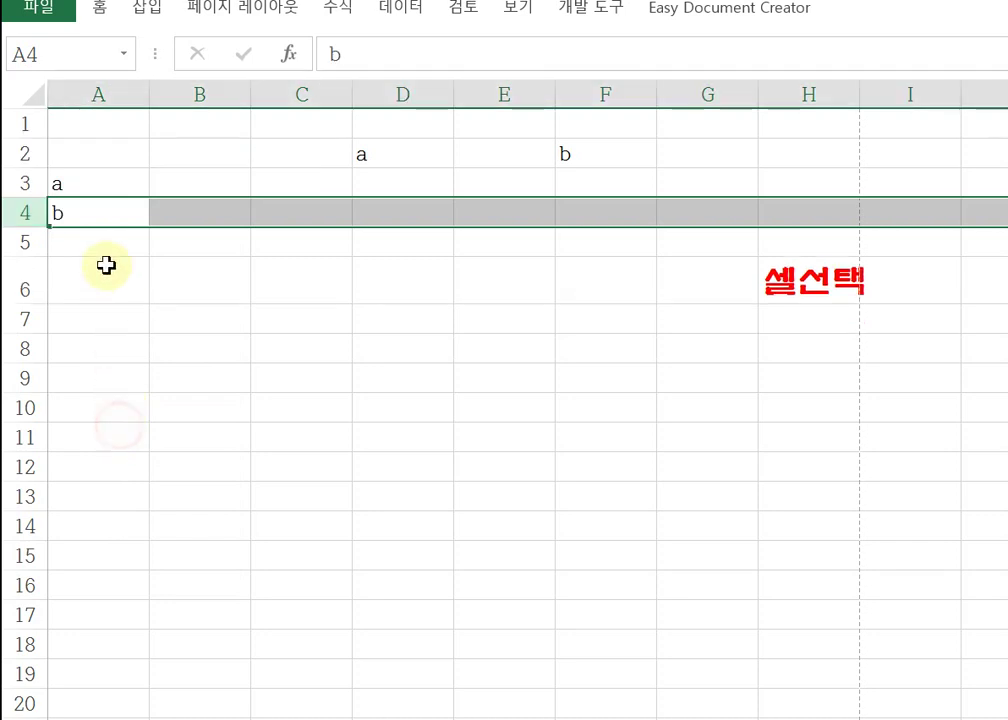
# Step: Delete the blank column E between the a and b entries in row 2
pyautogui.click(492, 76)
pyautogui.rightClick(492, 76)
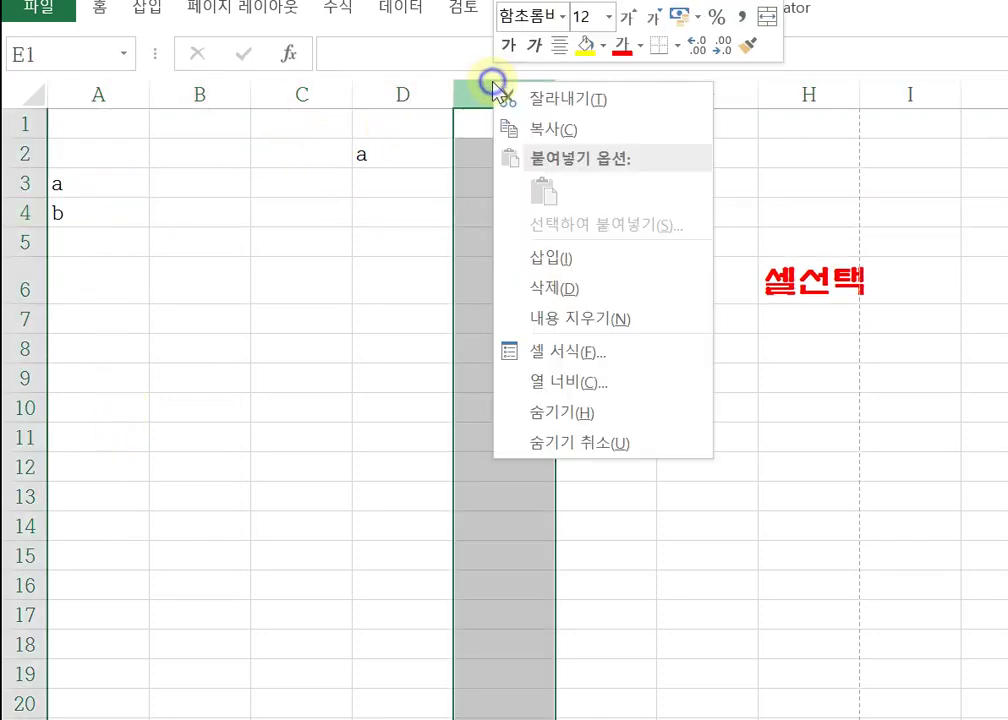
pyautogui.click(542, 281)
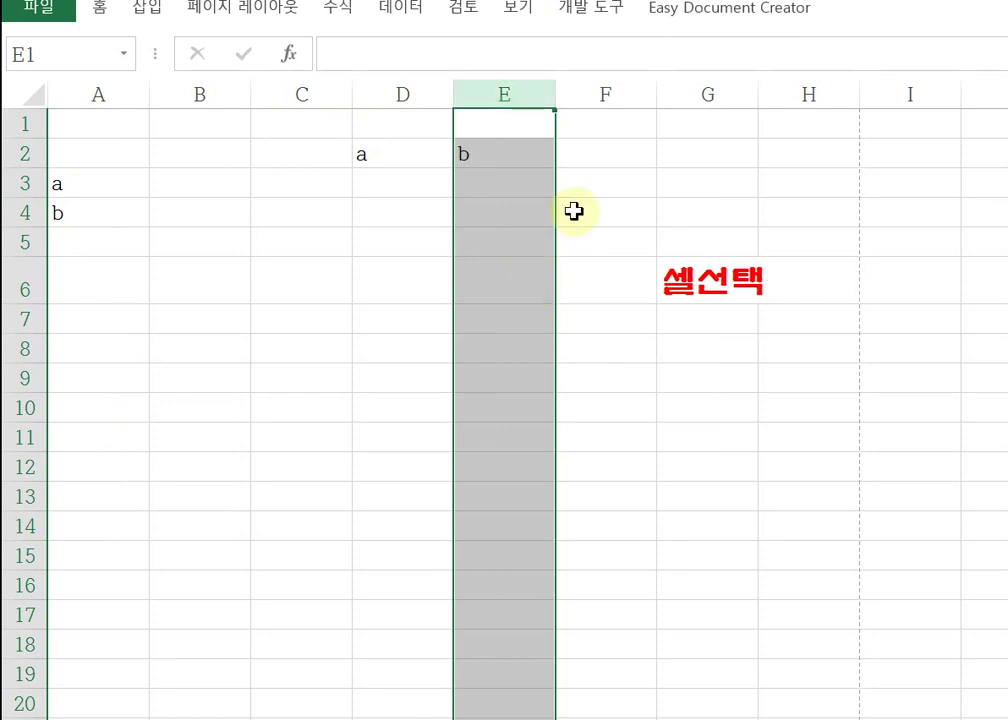
# Step: Enter the label 셀삽입 in cell G7, directly below the red 셀선택 heading
pyautogui.click(732, 315)
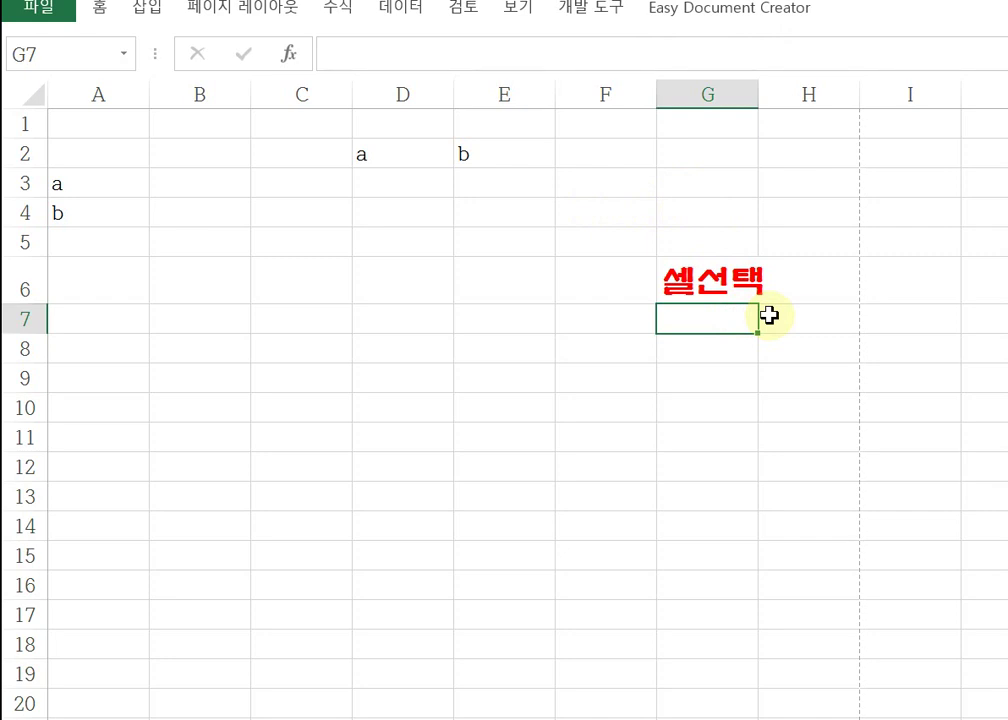
pyautogui.press('BackSpace')
pyautogui.press('BackSpace')
pyautogui.write('셀선택')
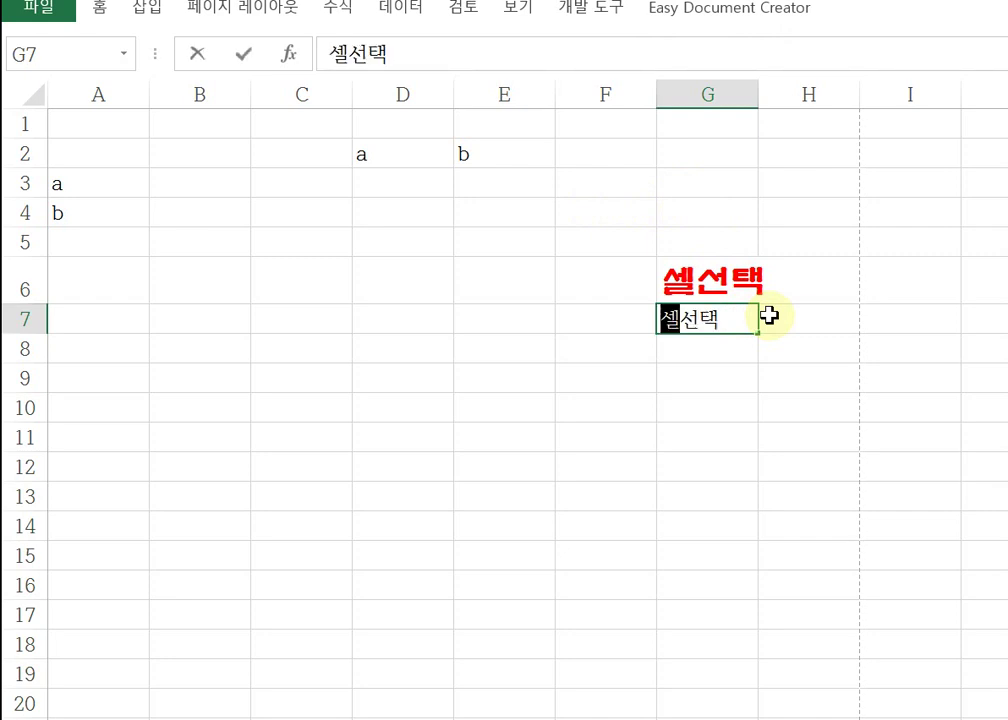
pyautogui.press('Delete')
pyautogui.press('Delete')
pyautogui.write('삽이')
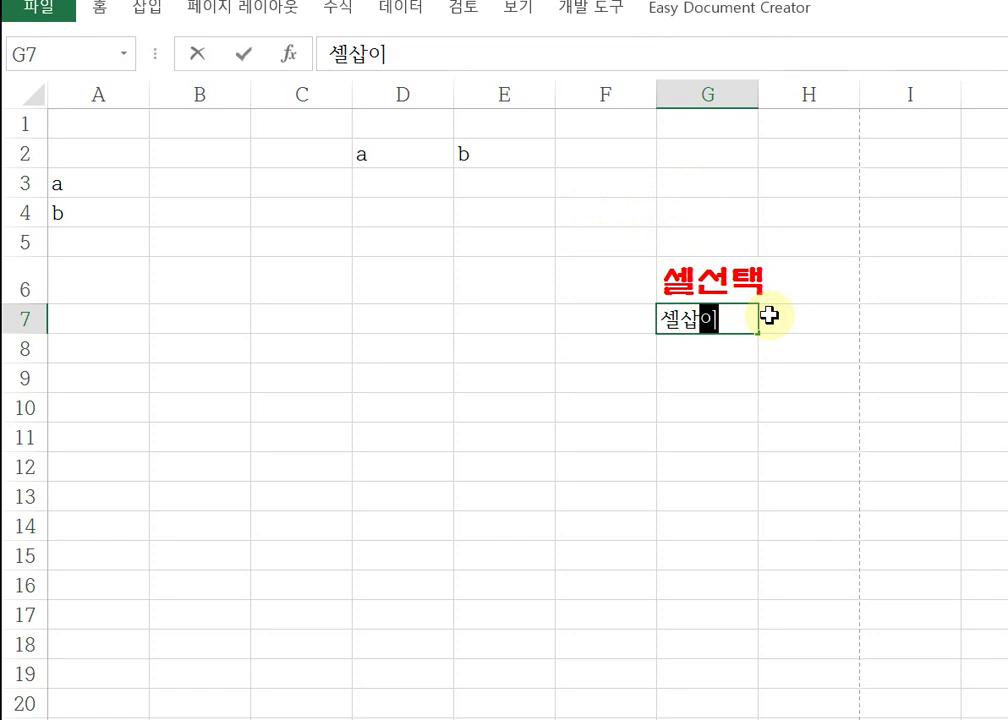
pyautogui.click(823, 351)
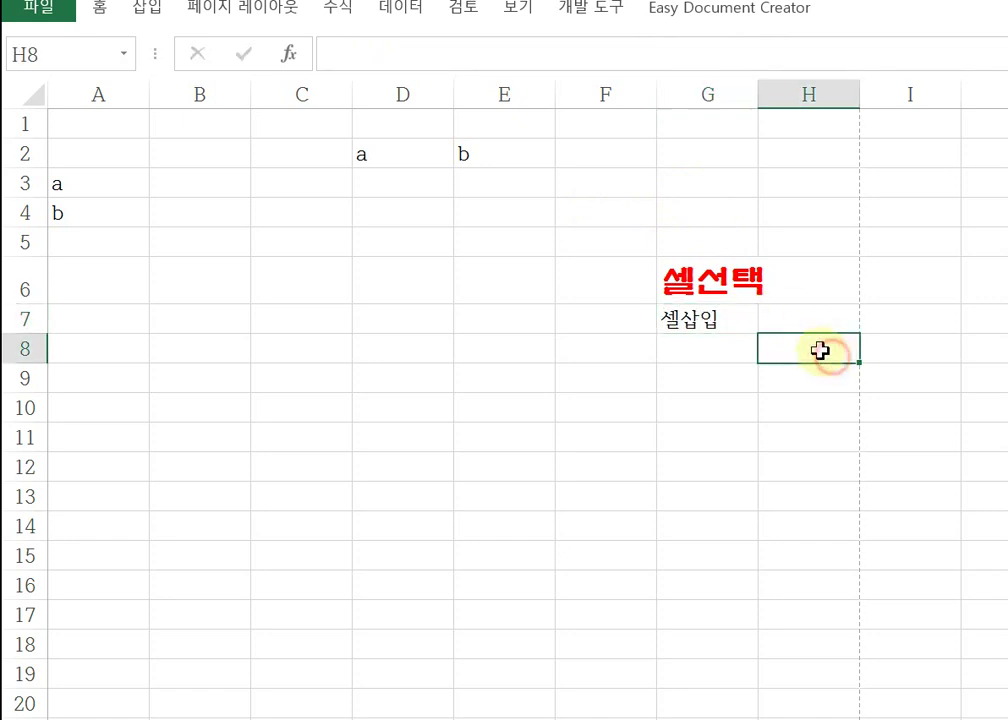
# Step: Format the 셀삽입 label in cell G7 with a red font colour and font size 20
pyautogui.click(706, 316)
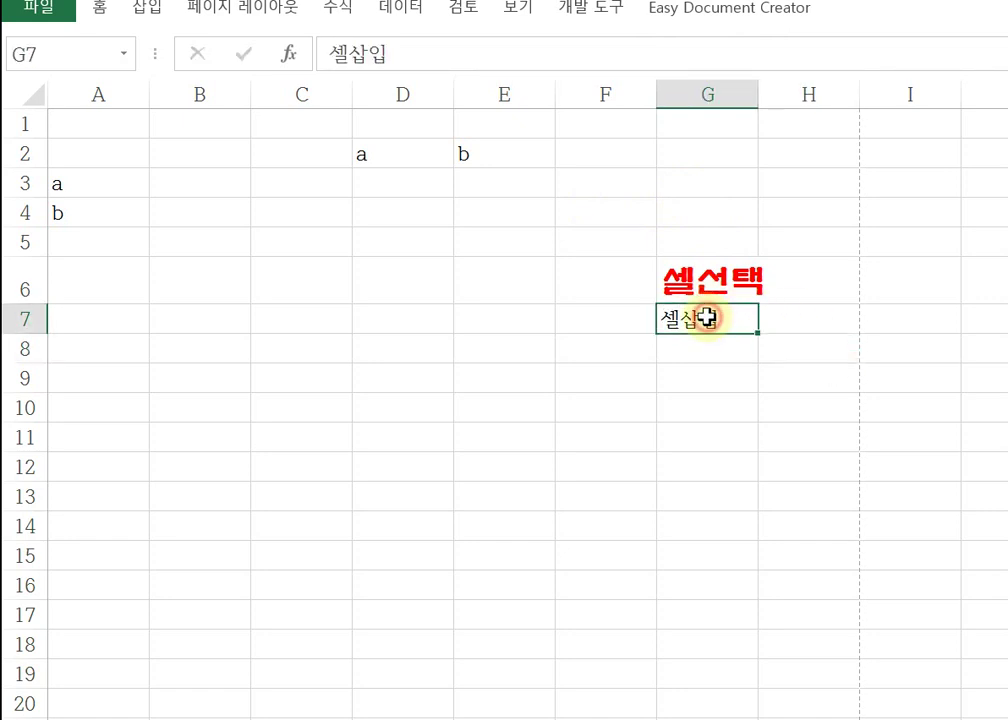
pyautogui.click(102, 12)
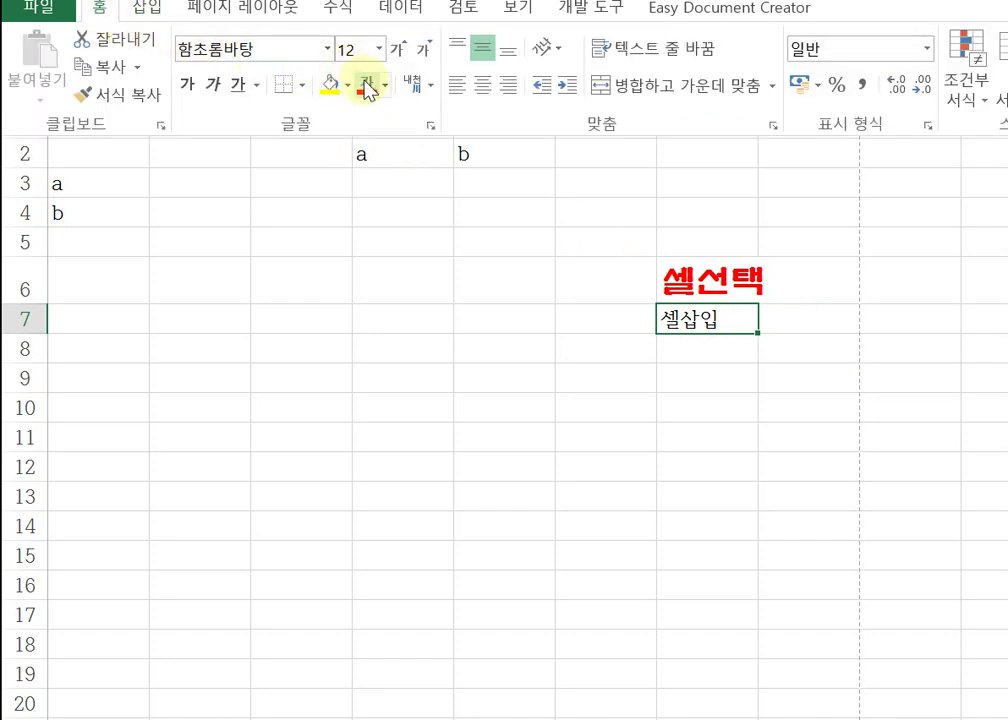
pyautogui.click(368, 86)
pyautogui.click(379, 50)
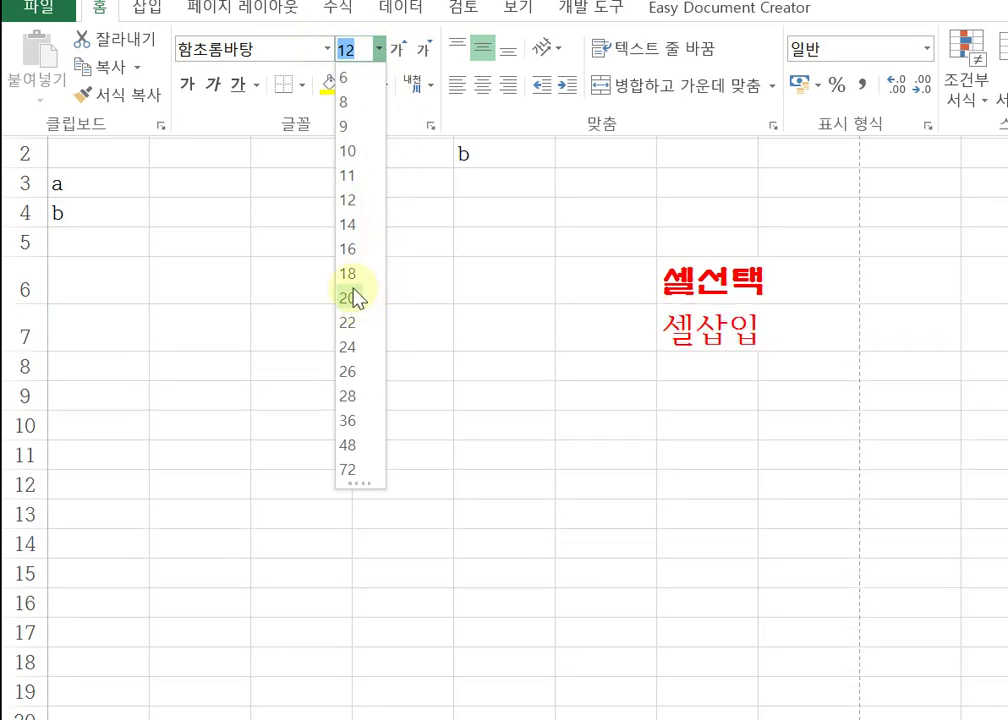
pyautogui.click(354, 297)
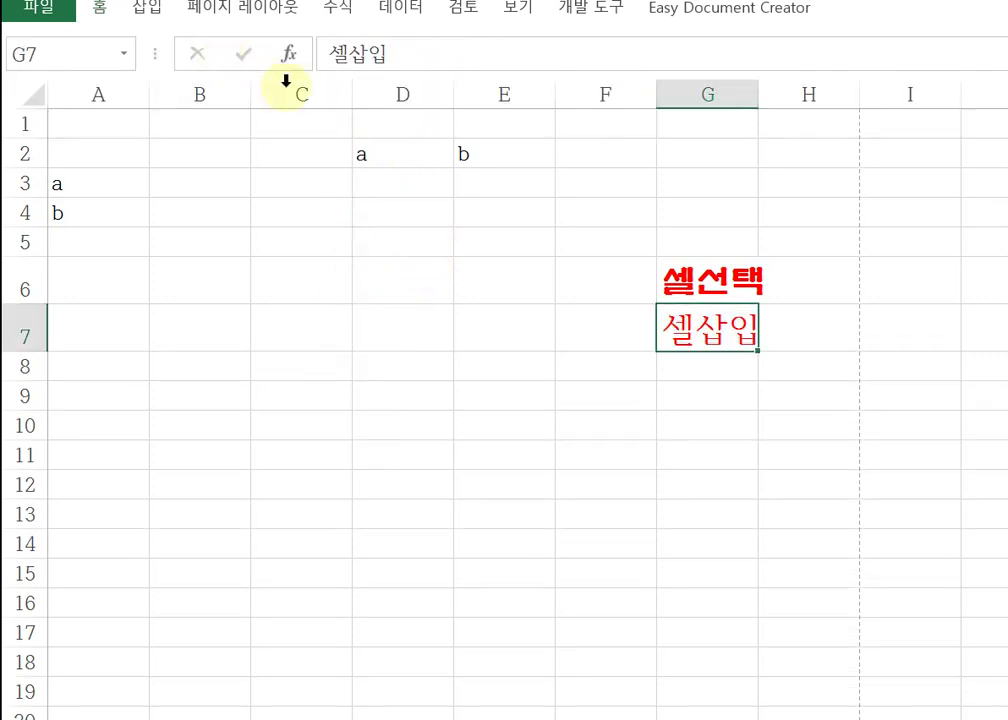
pyautogui.click(857, 269)
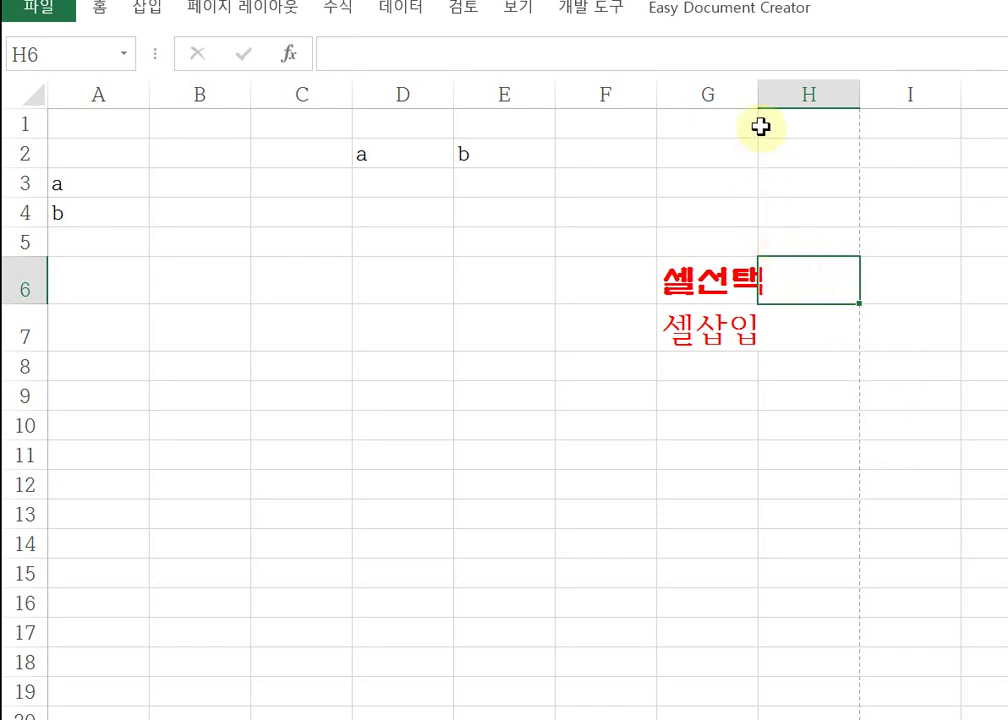
pyautogui.click(822, 368)
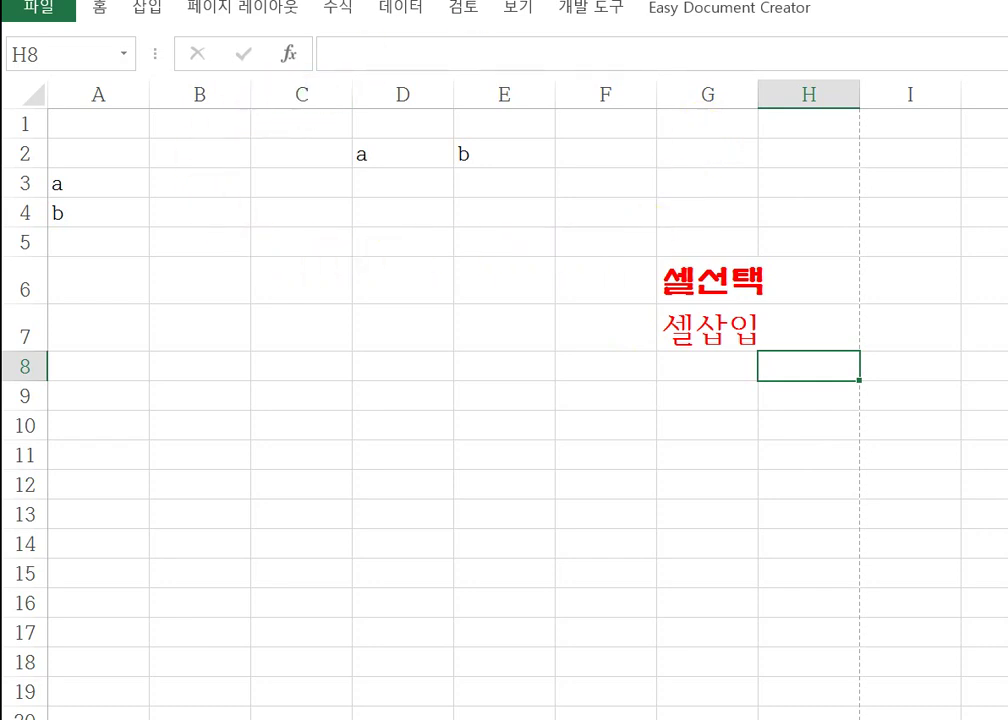
# Step: Select the whole worksheet, then select cell C6 and its cell reference
pyautogui.click(38, 101)
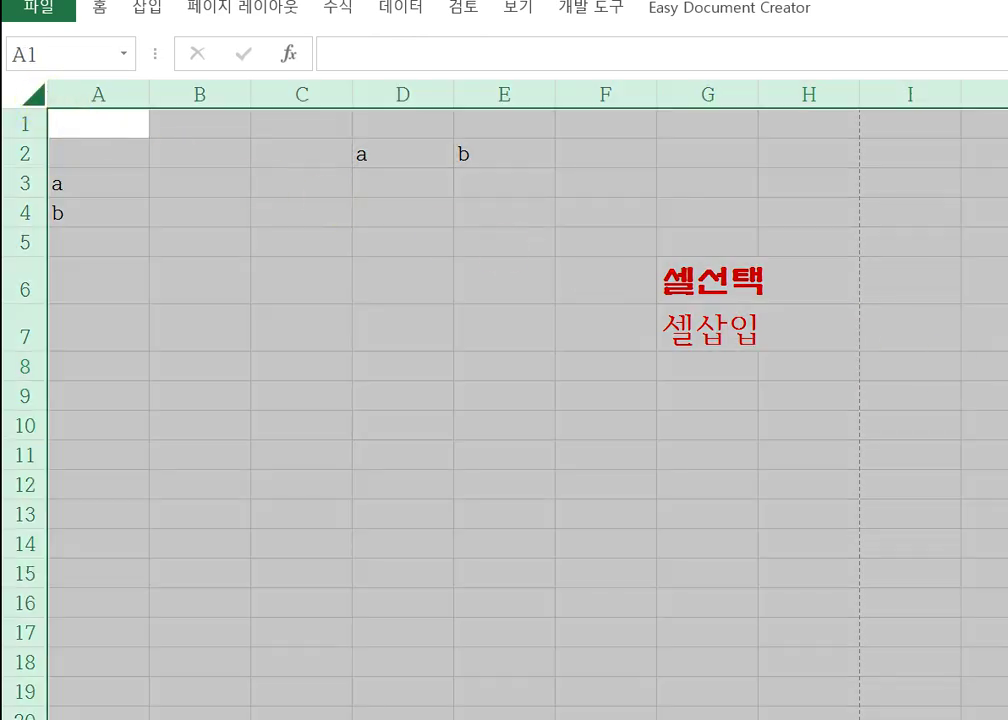
pyautogui.click(1007, 425)
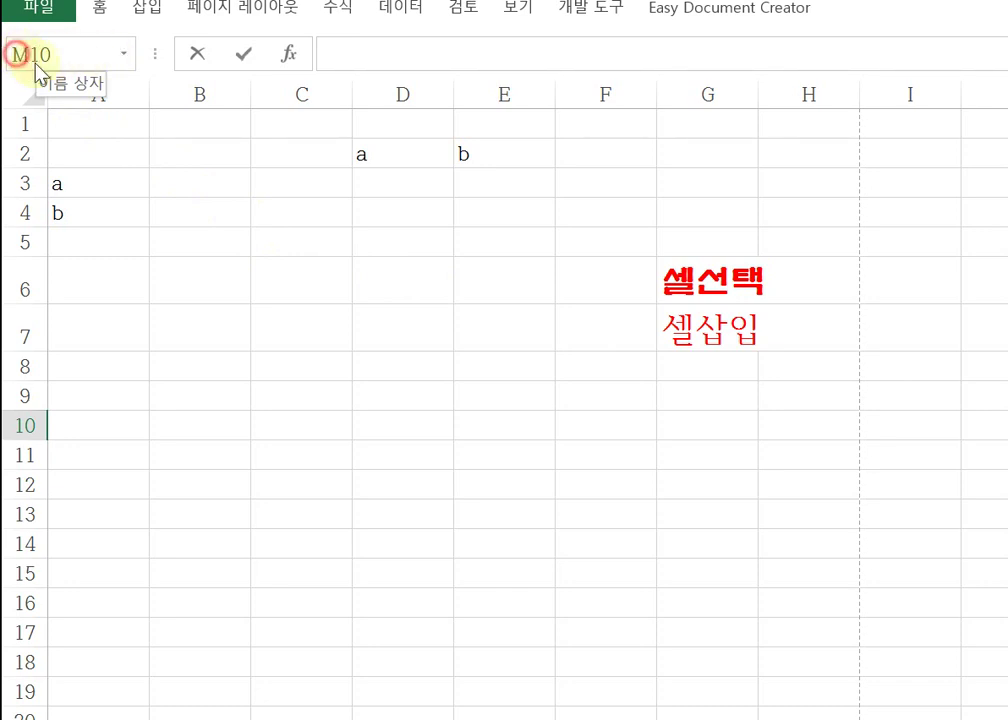
pyautogui.click(344, 262)
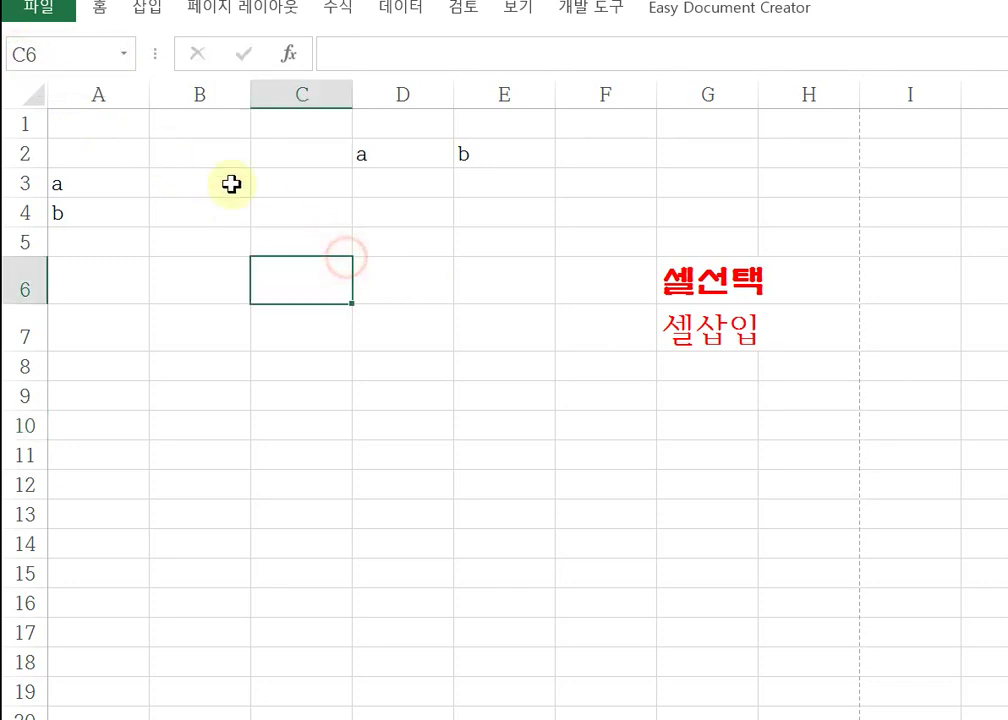
pyautogui.click(62, 64)
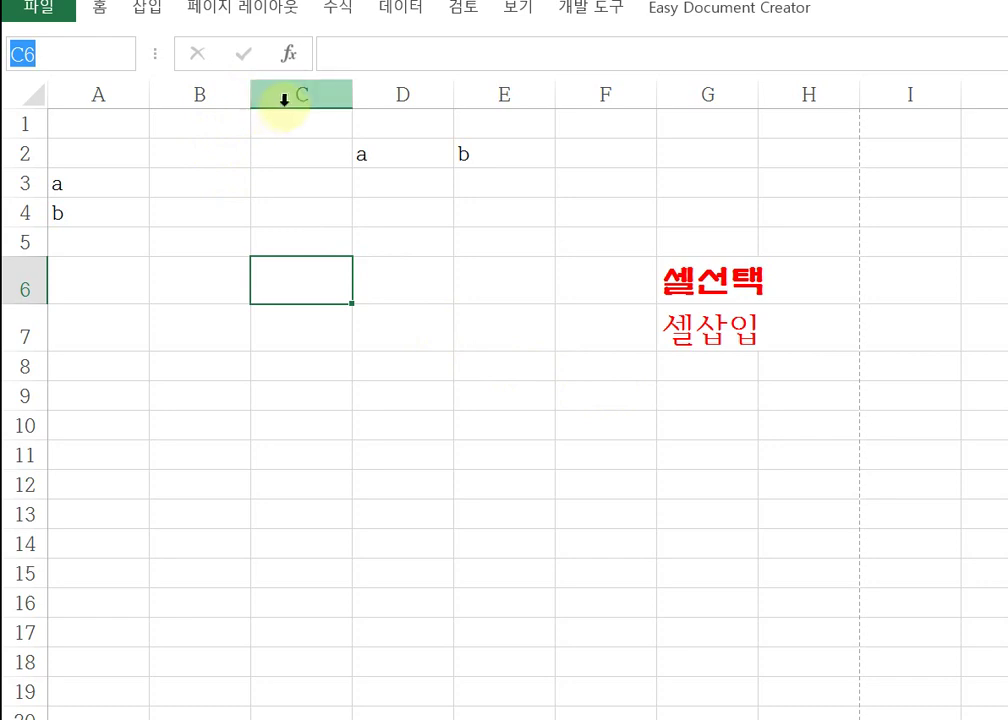
# Step: Enter row in cell B2 and 행 in cell C2
pyautogui.click(20, 154)
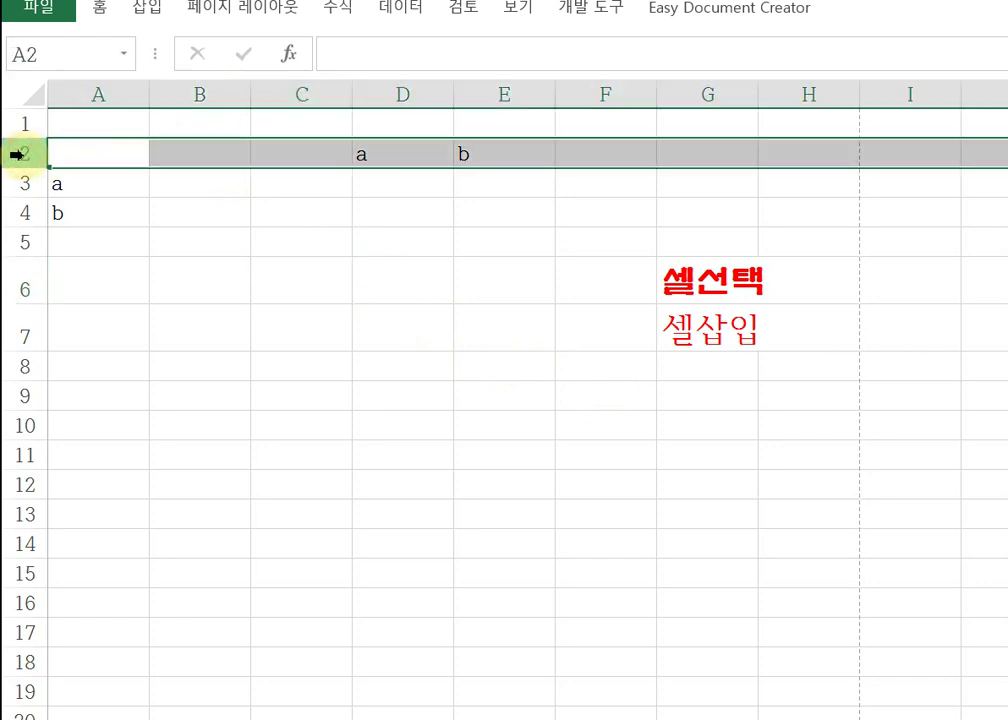
pyautogui.click(218, 154)
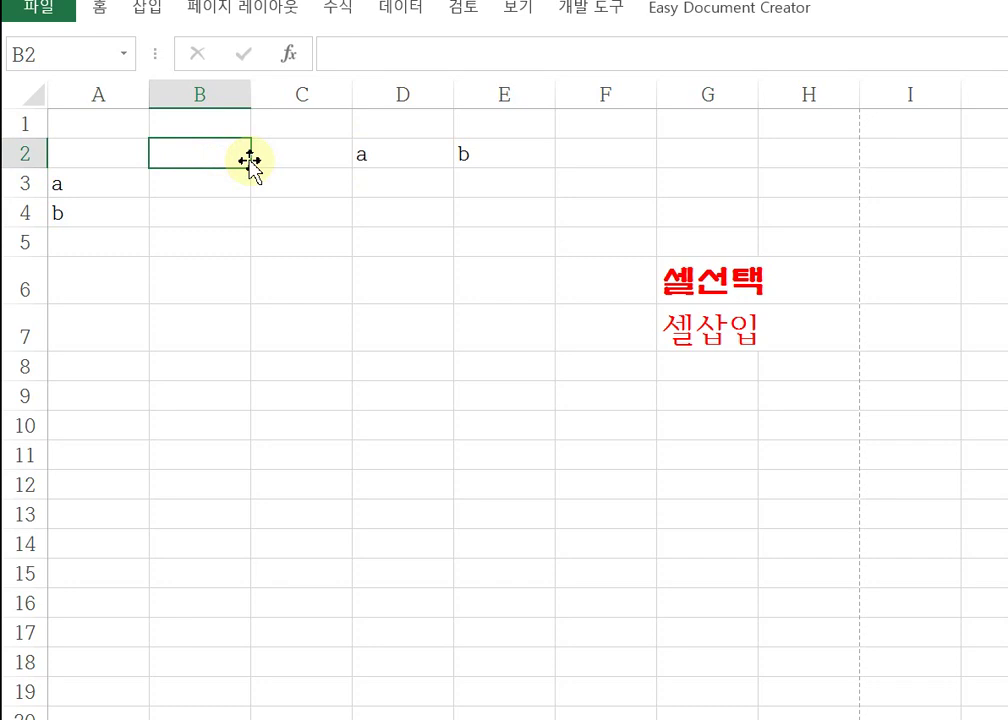
pyautogui.write('ㄱ')
pyautogui.press('BackSpace')
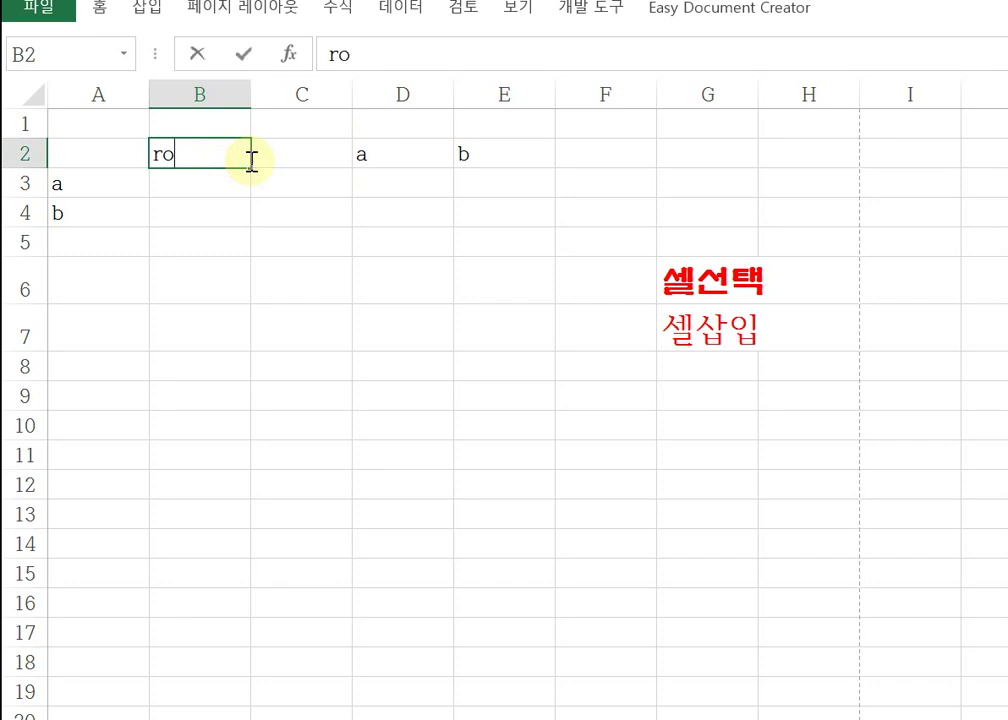
pyautogui.press('Tab')
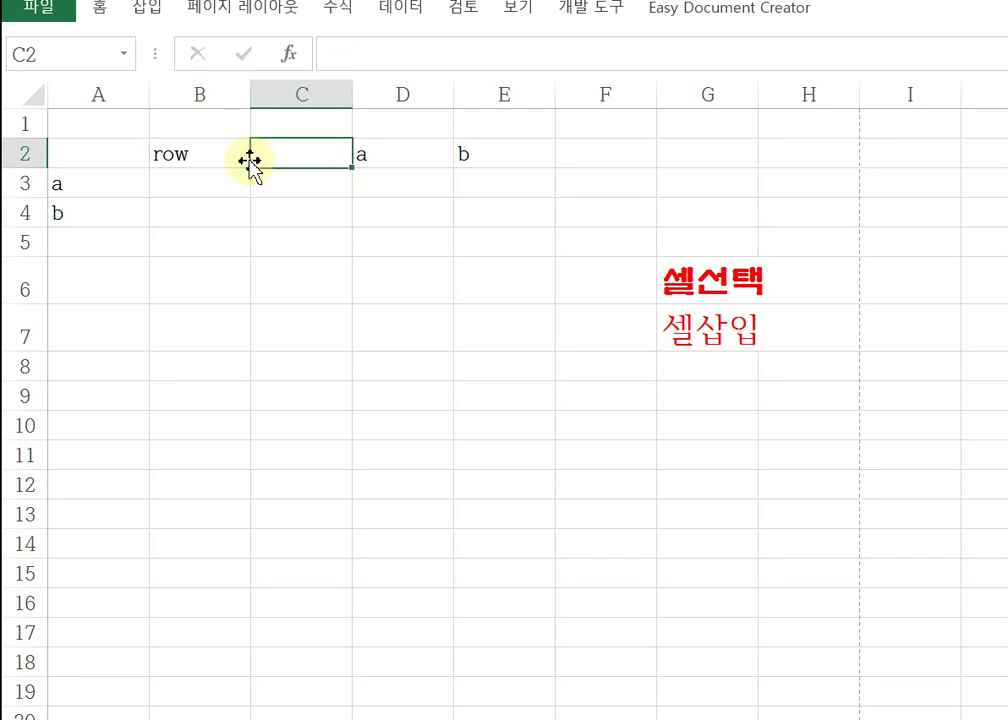
pyautogui.write('go')
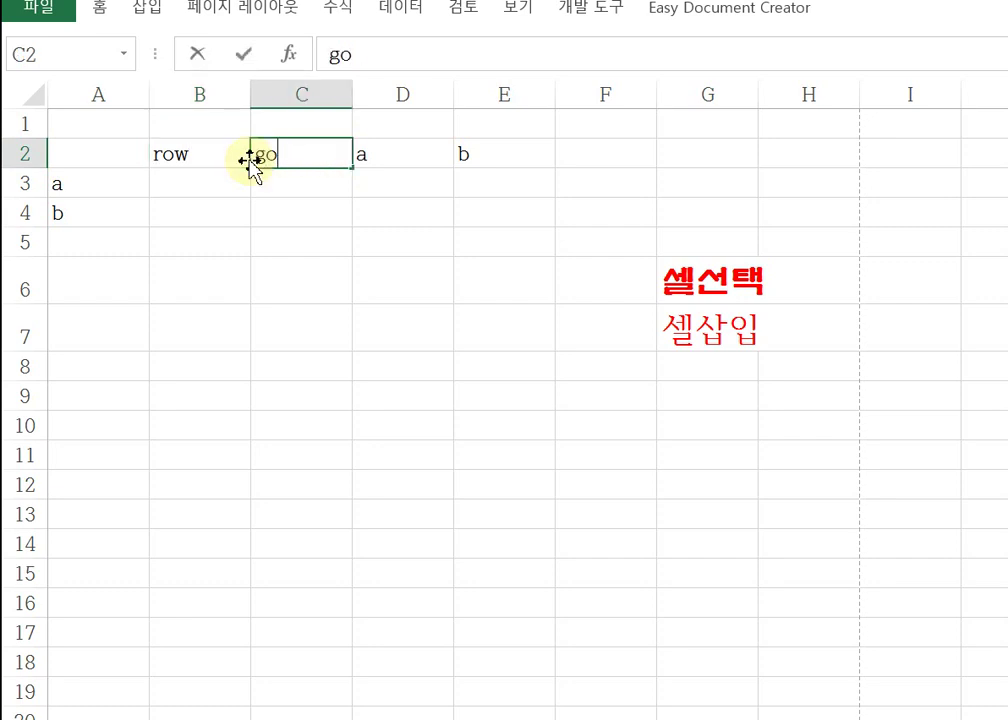
pyautogui.write('해')
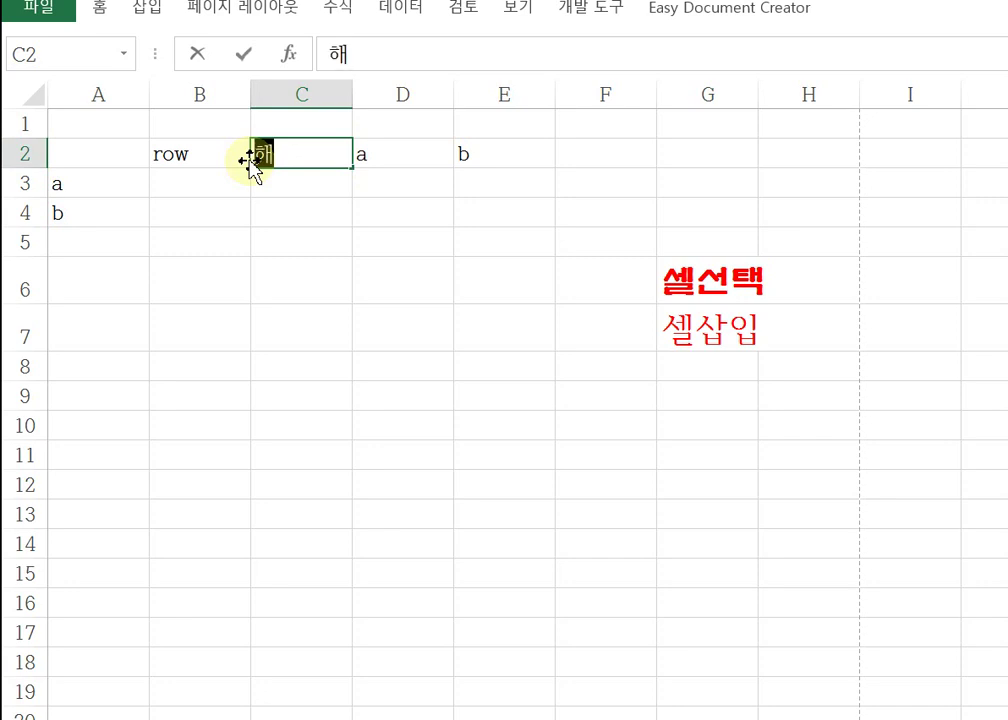
pyautogui.press('Tab')
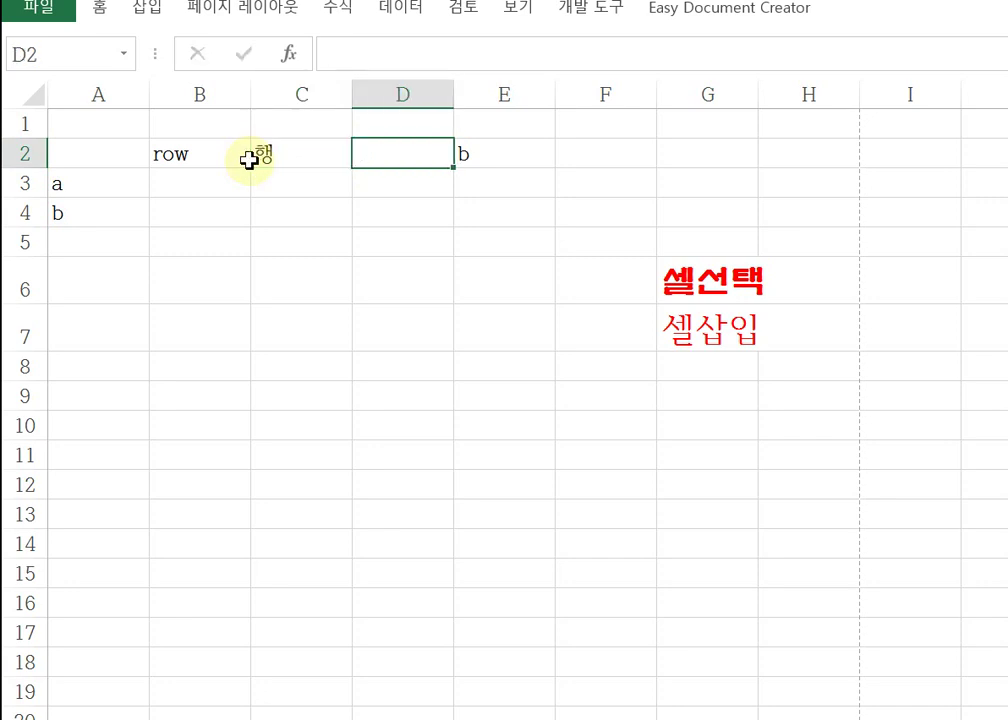
# Step: Enter 레코드 in cell D2 and clear the b entry in cell E2
pyautogui.write('레고')
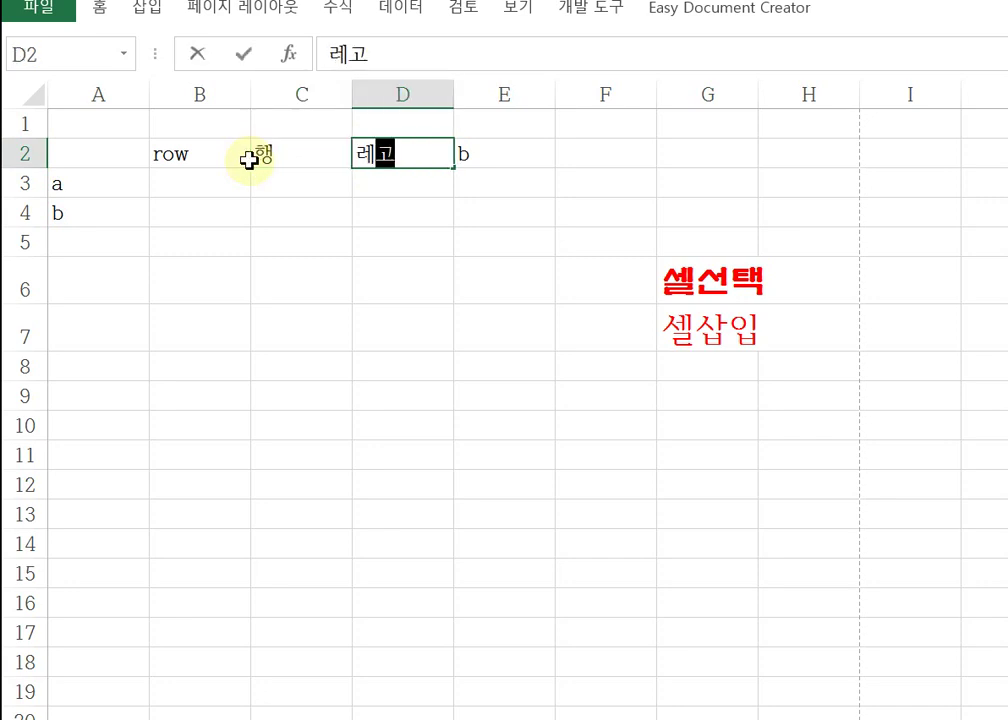
pyautogui.press('BackSpace')
pyautogui.press('BackSpace')
pyautogui.write('코드')
pyautogui.press('Tab')
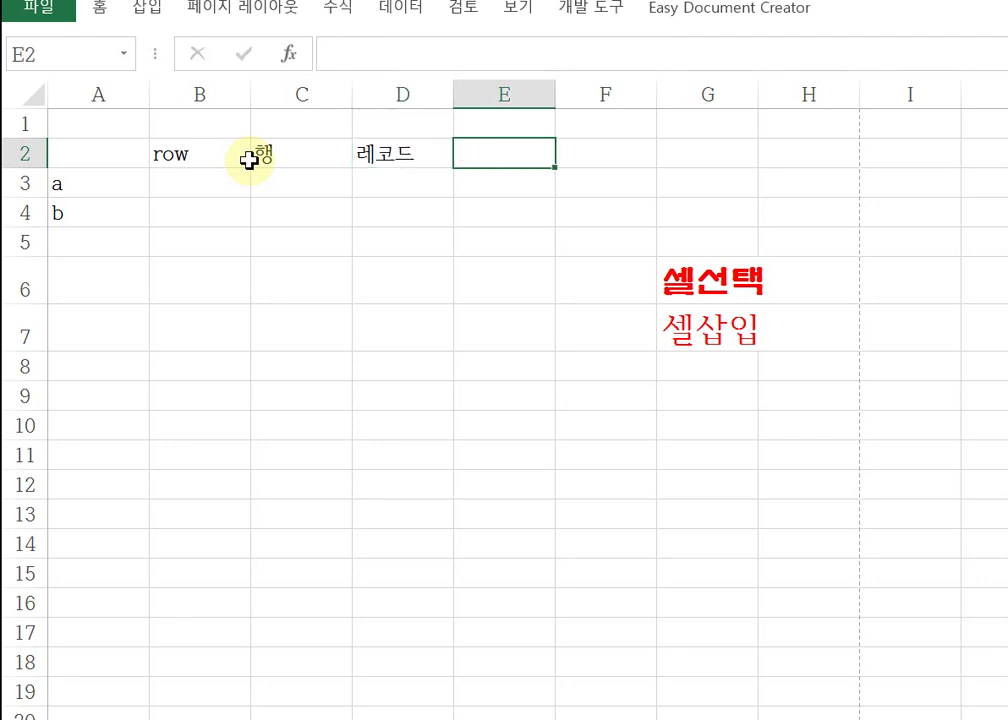
pyautogui.click(495, 240)
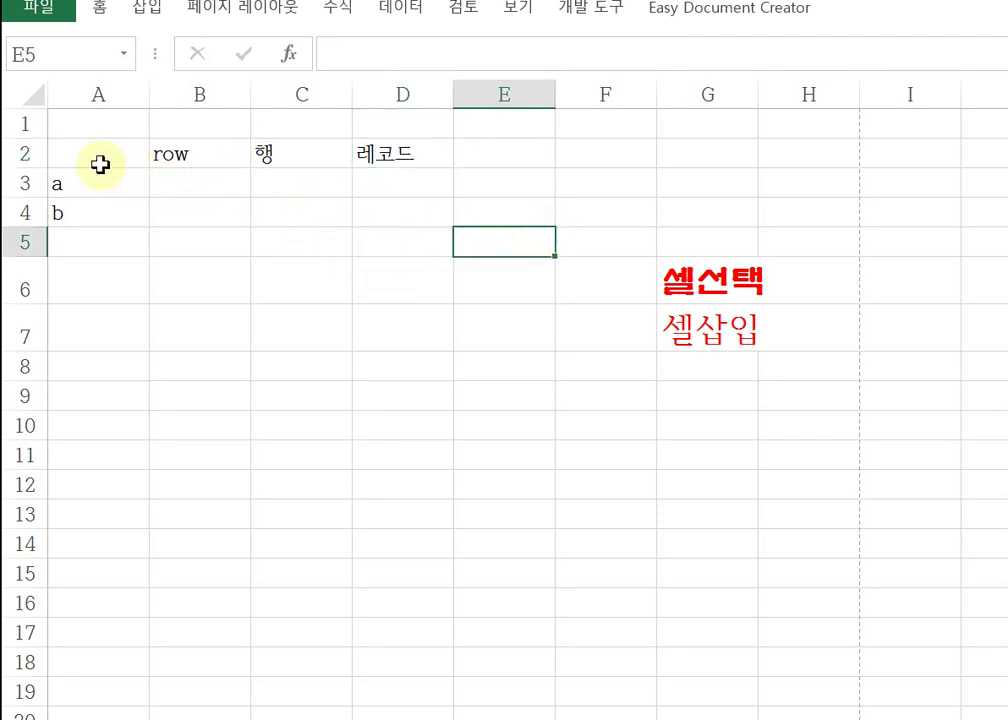
# Step: Fill the whole of row 2 with yellow
pyautogui.click(32, 153)
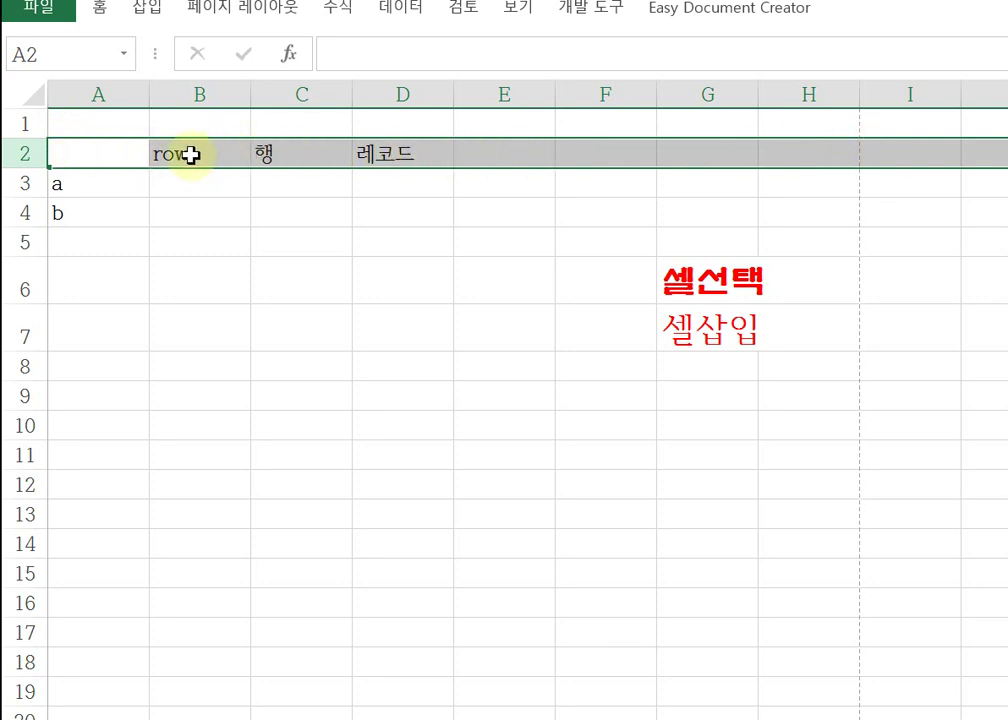
pyautogui.rightClick(89, 157)
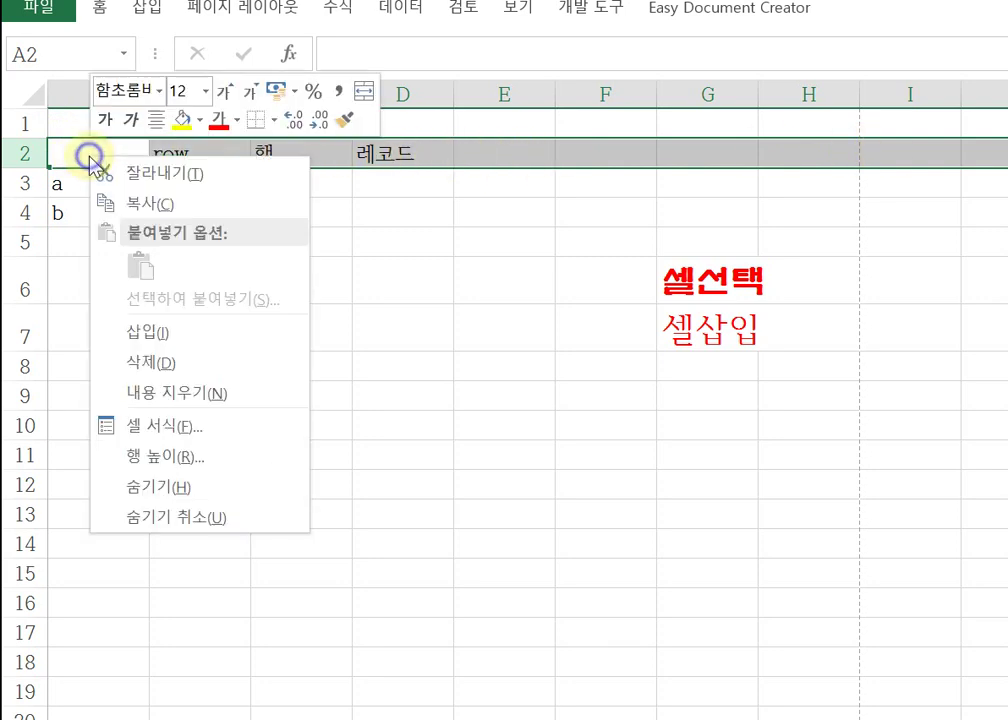
pyautogui.click(181, 119)
pyautogui.click(382, 240)
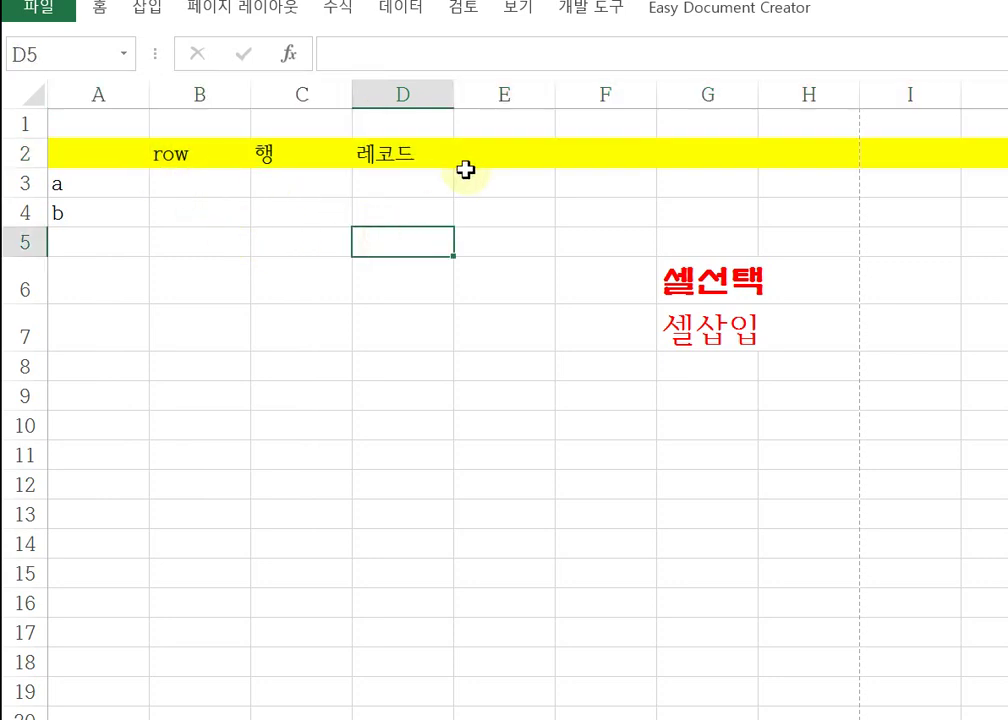
# Step: Fill the whole of column E with the lightest blue theme colour
pyautogui.click(513, 88)
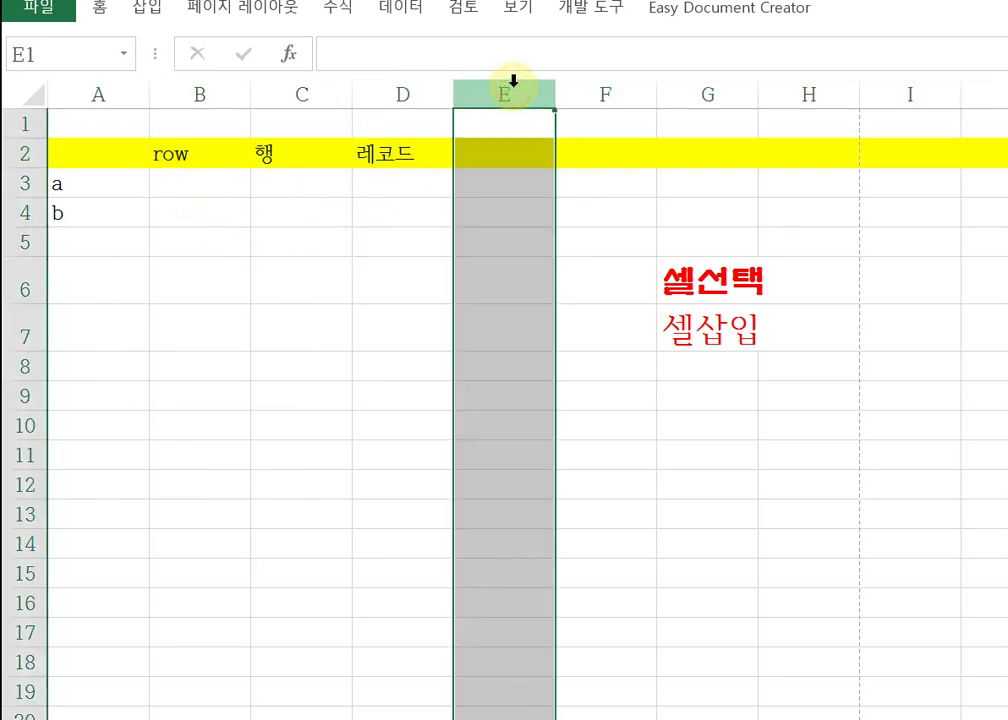
pyautogui.click(516, 206)
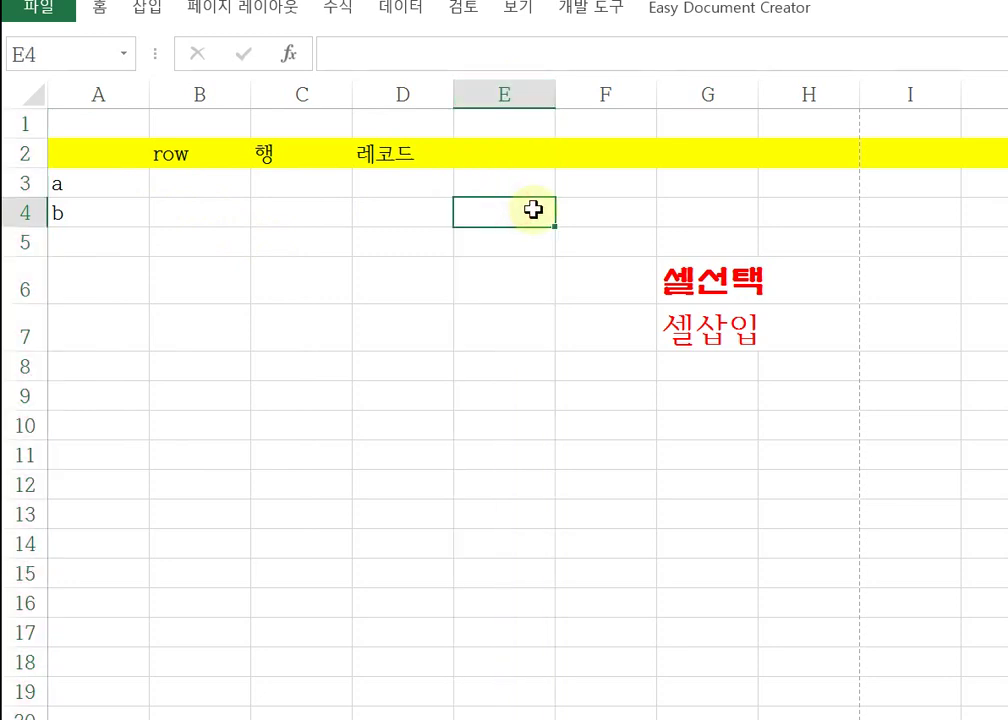
pyautogui.click(522, 90)
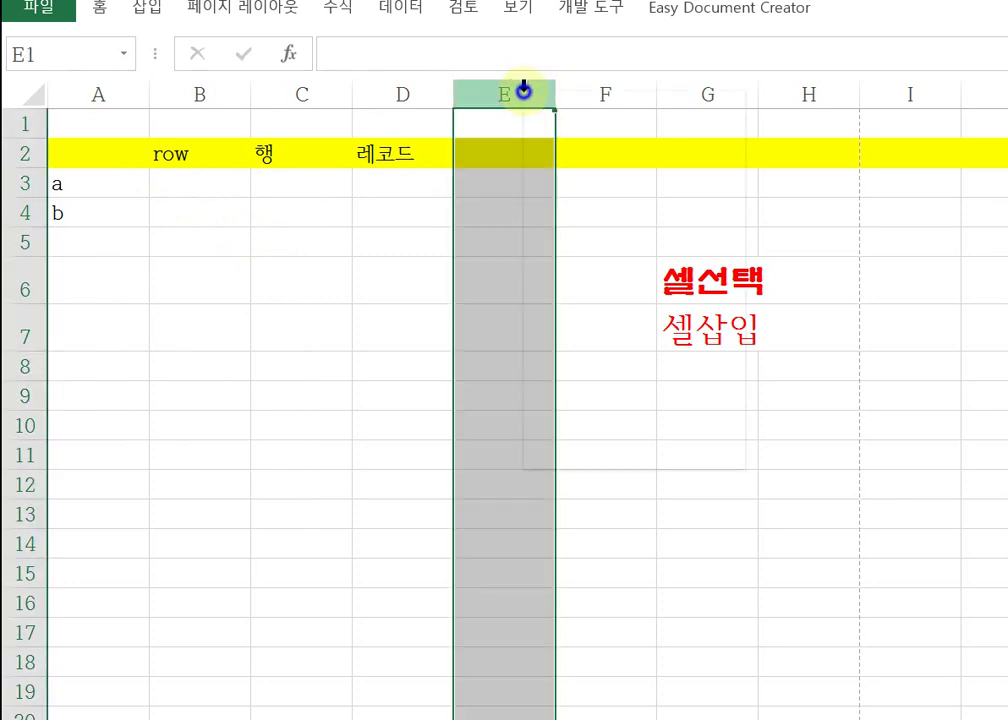
pyautogui.rightClick(524, 91)
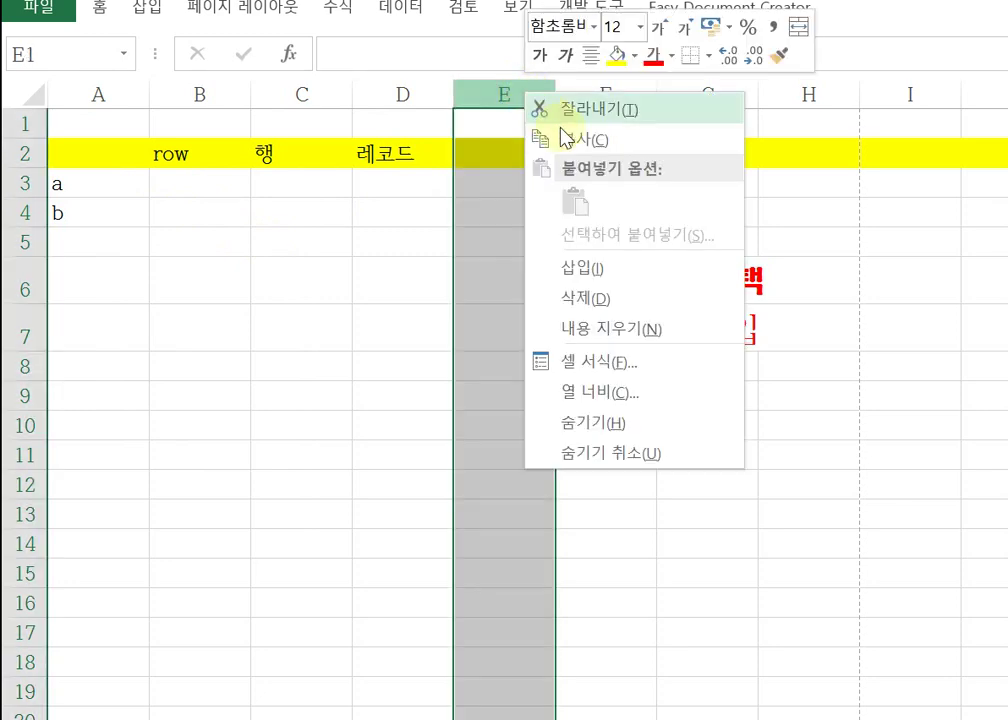
pyautogui.click(632, 58)
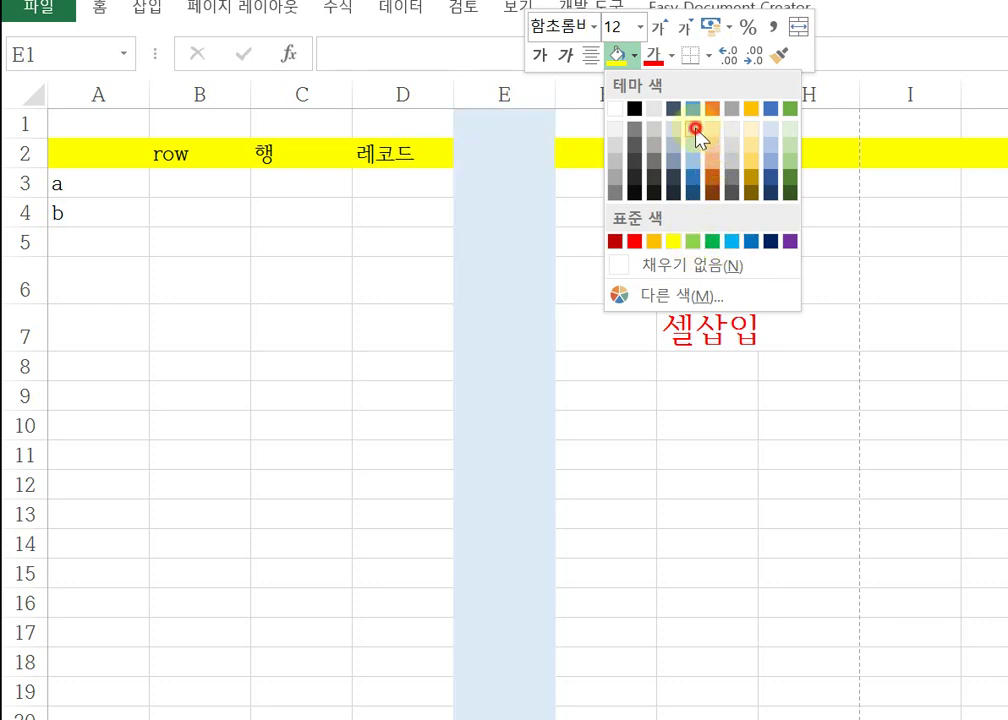
pyautogui.click(695, 130)
pyautogui.click(609, 195)
# Step: Enter the label 열 in cell E1 of the light blue column
pyautogui.click(517, 124)
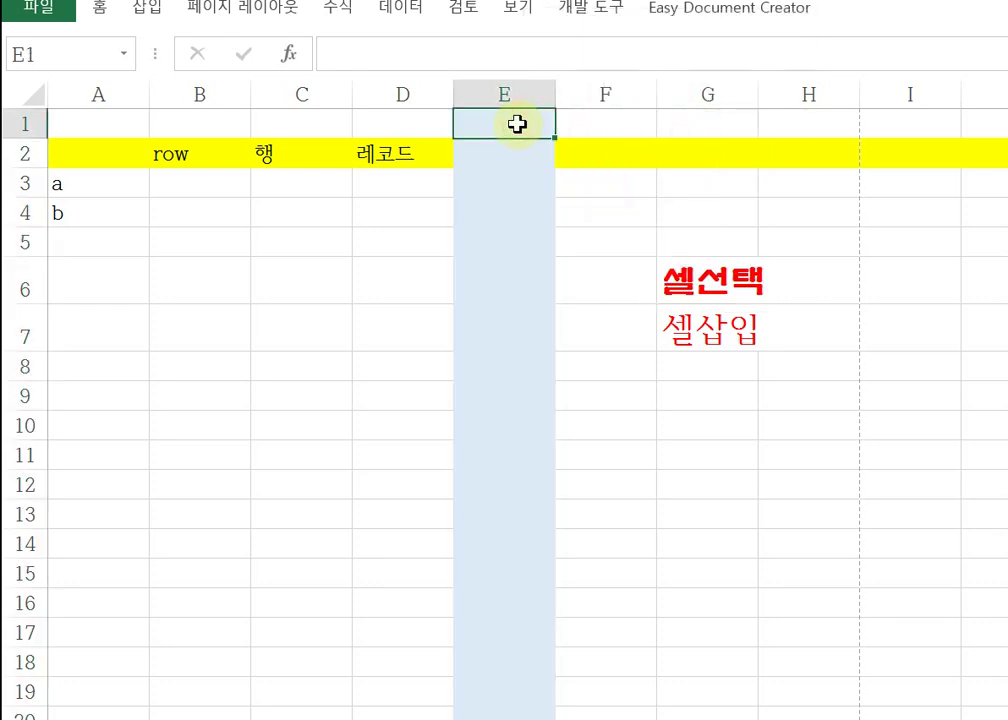
pyautogui.write('여')
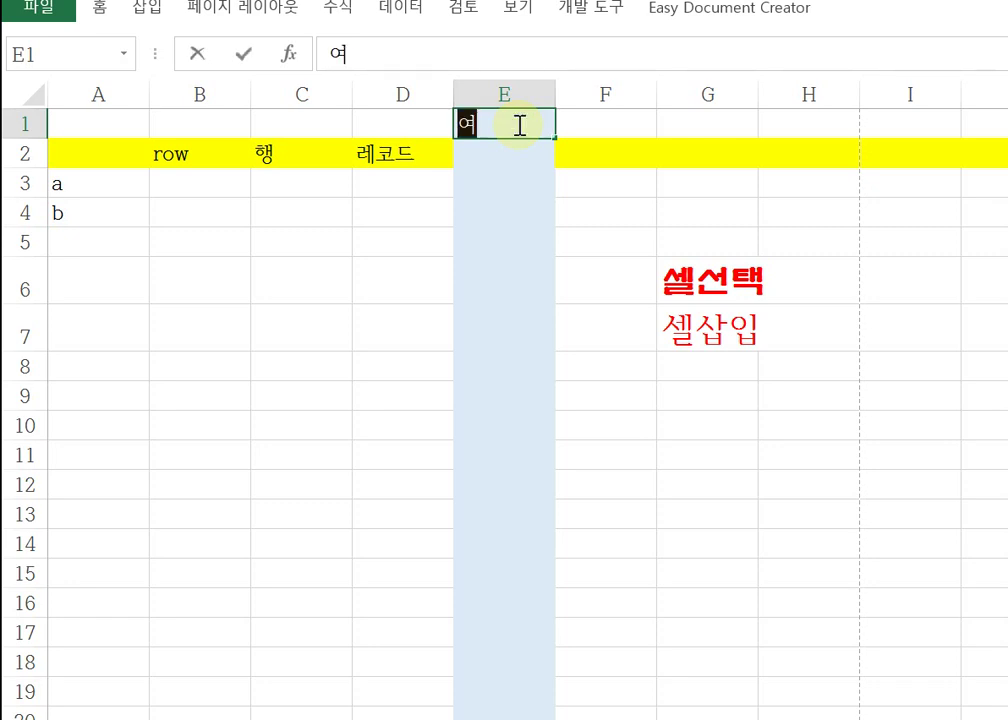
pyautogui.press('Return')
pyautogui.press('Return')
pyautogui.press('Return')
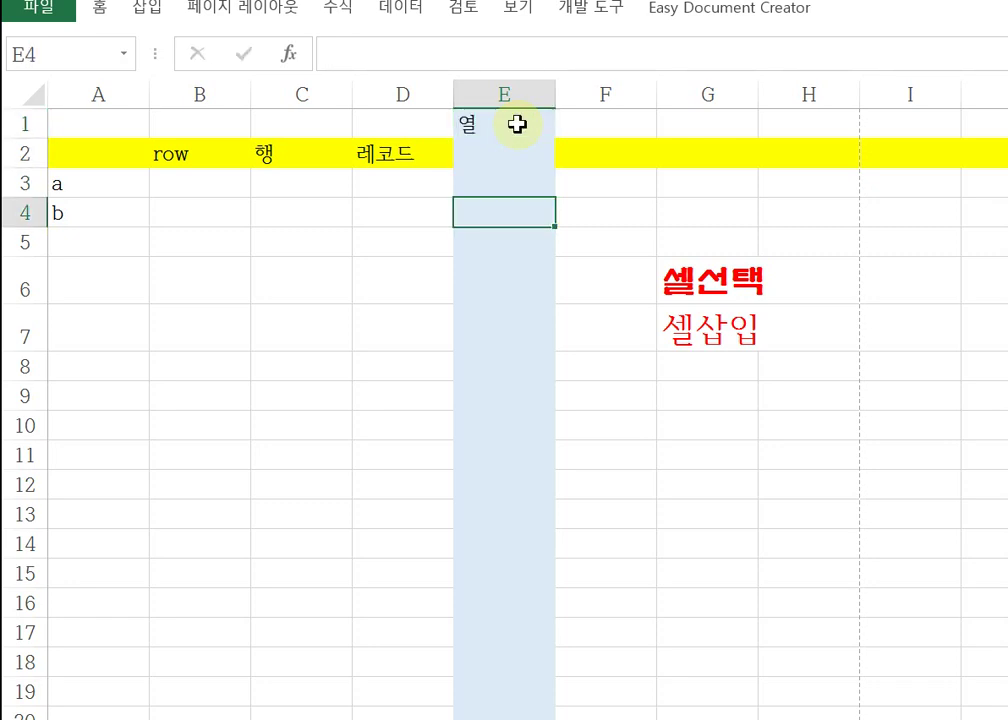
# Step: Enter the label colume in cell E4 of the light blue column
pyautogui.write('치')
pyautogui.press('BackSpace')
pyautogui.press('BackSpace')
pyautogui.write('colume')
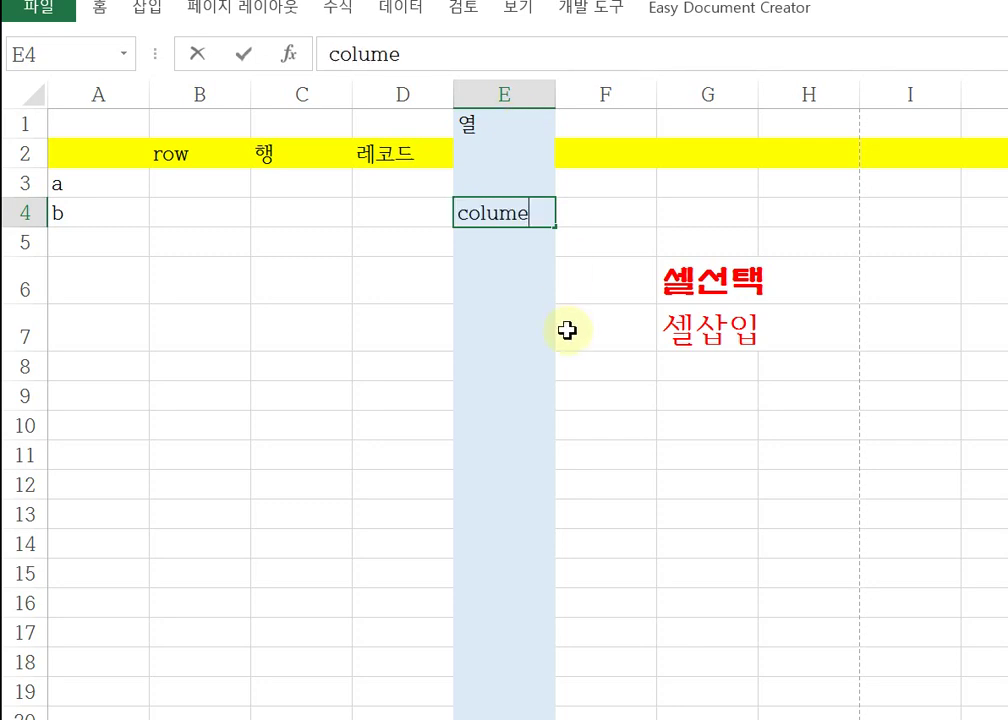
pyautogui.click(598, 355)
pyautogui.click(476, 218)
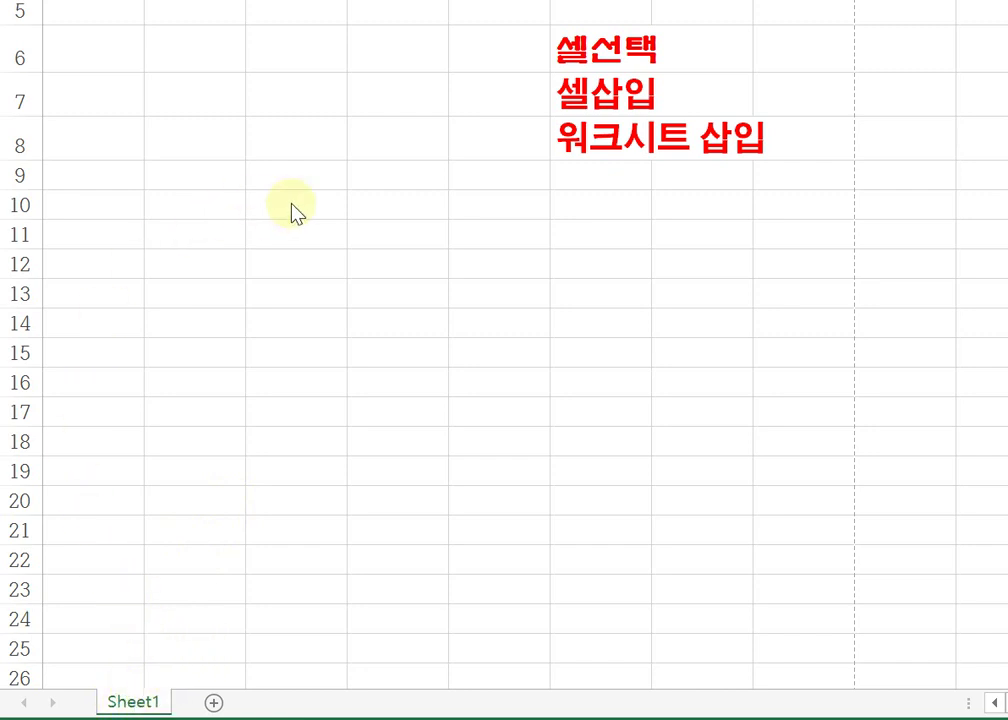
# Step: Add a new blank worksheet after Sheet1
pyautogui.click(215, 704)
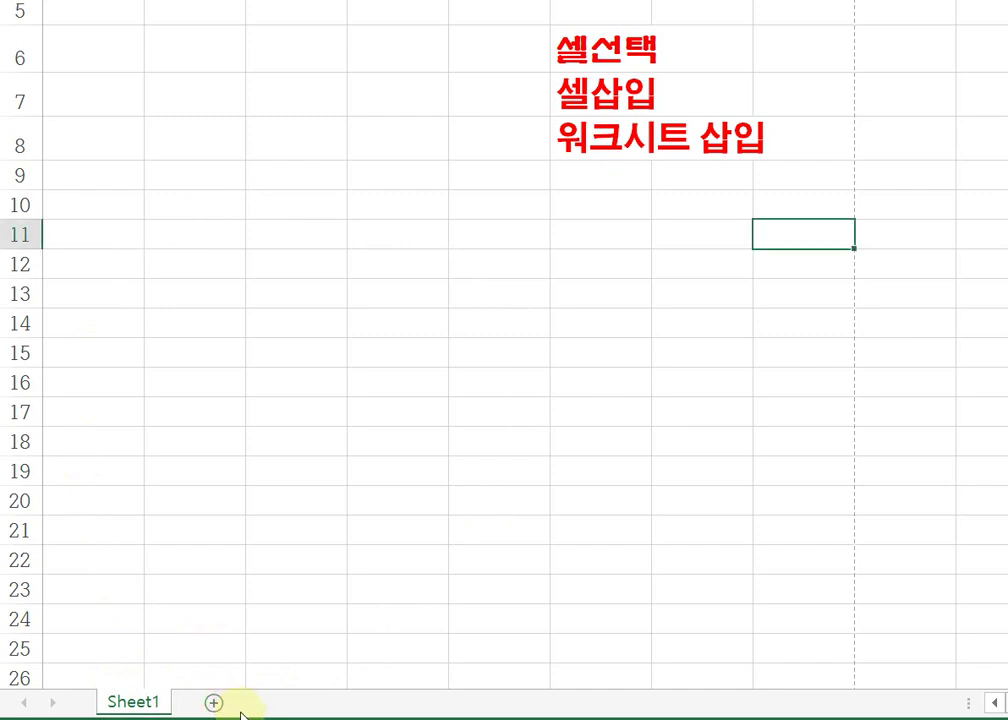
pyautogui.click(213, 703)
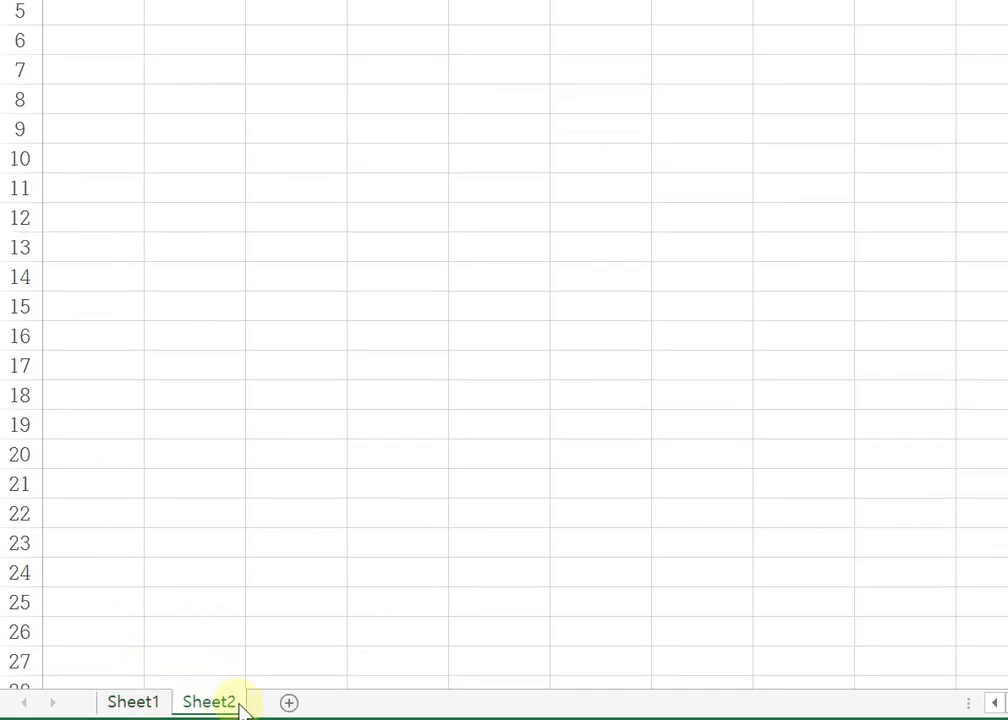
# Step: Add four more blank worksheets after Sheet2
pyautogui.click(288, 703)
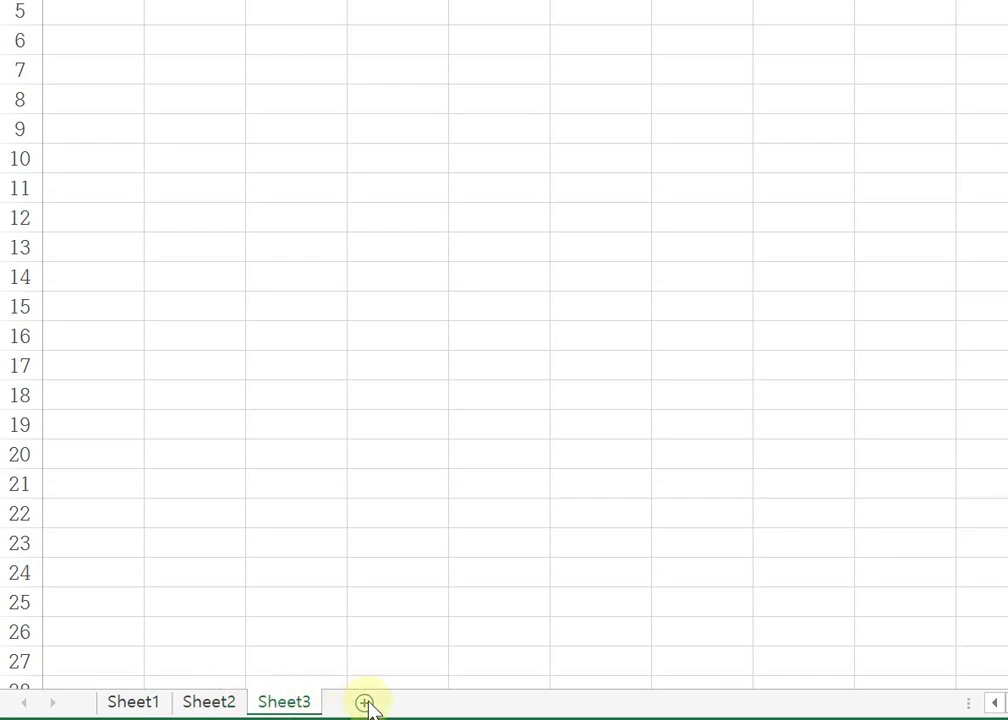
pyautogui.click(365, 704)
pyautogui.click(438, 704)
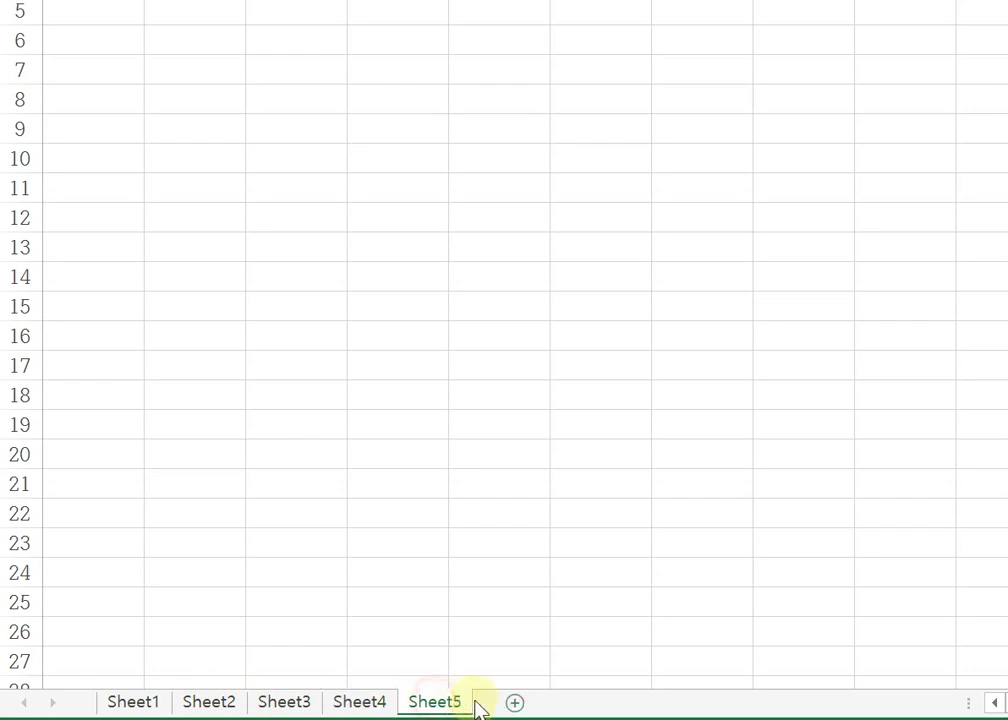
pyautogui.click(514, 703)
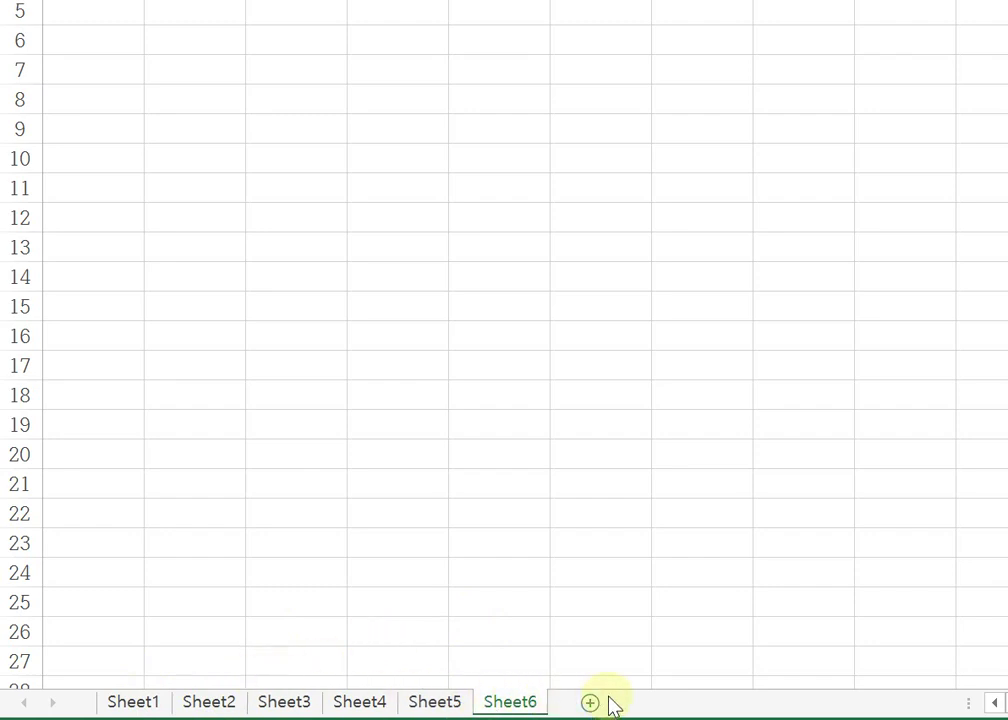
# Step: Delete the worksheets Sheet6, Sheet5 and Sheet4 from the workbook
pyautogui.rightClick(524, 702)
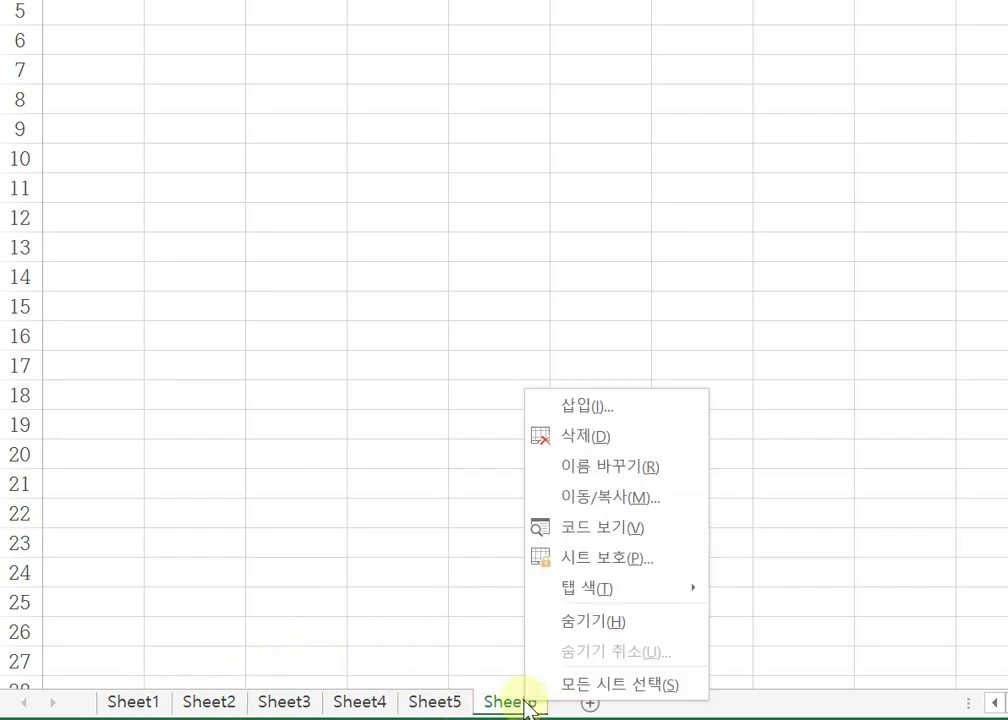
pyautogui.click(628, 440)
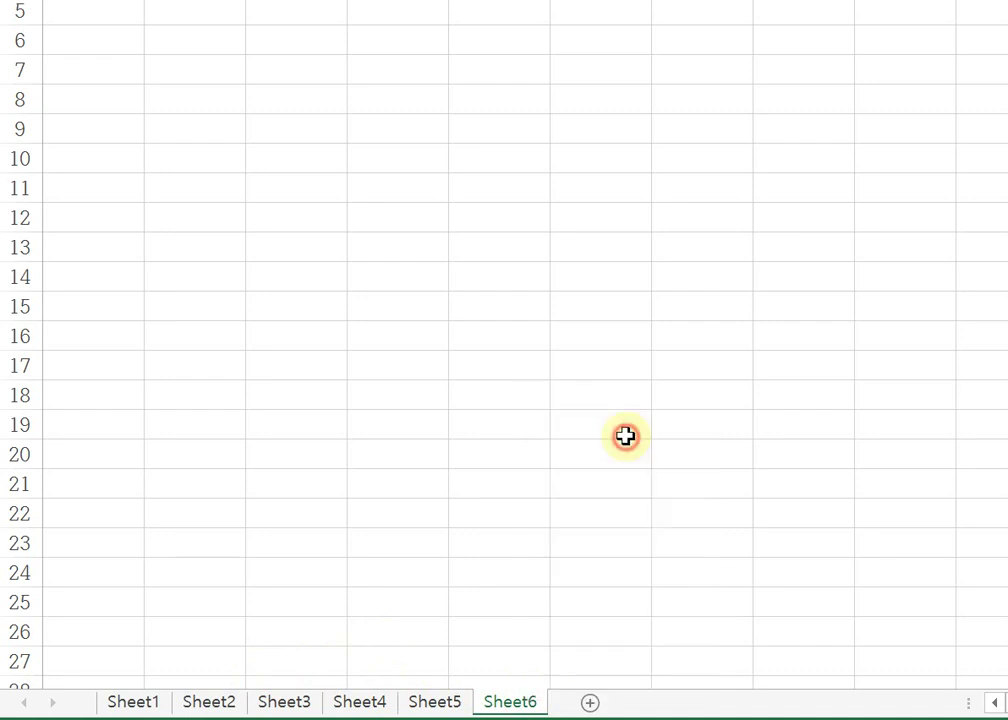
pyautogui.rightClick(448, 703)
pyautogui.click(527, 438)
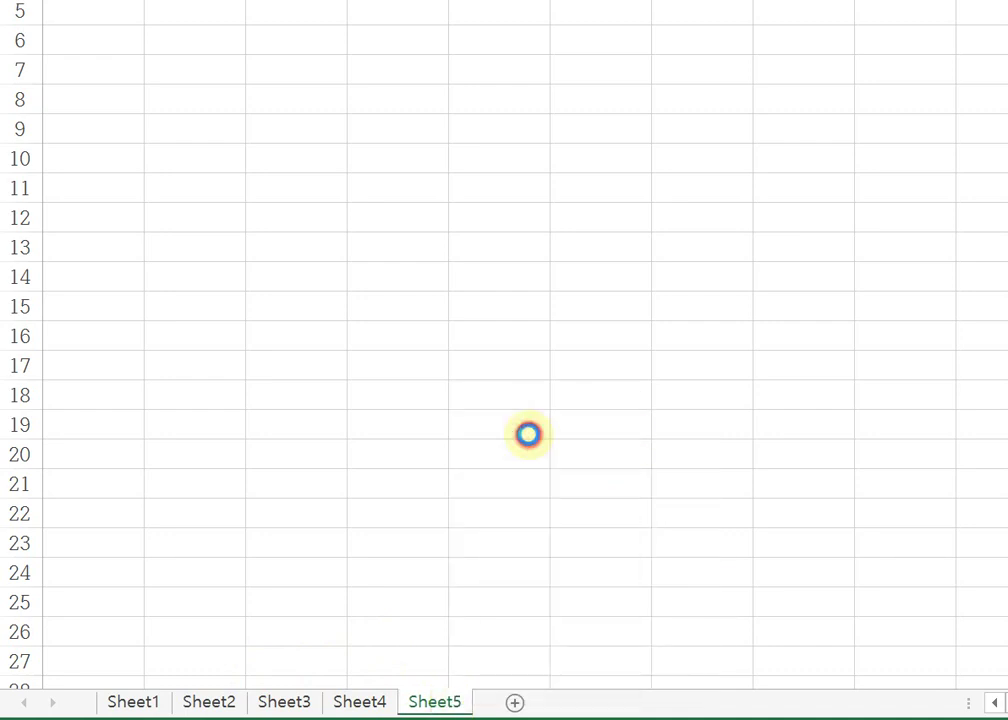
pyautogui.rightClick(362, 703)
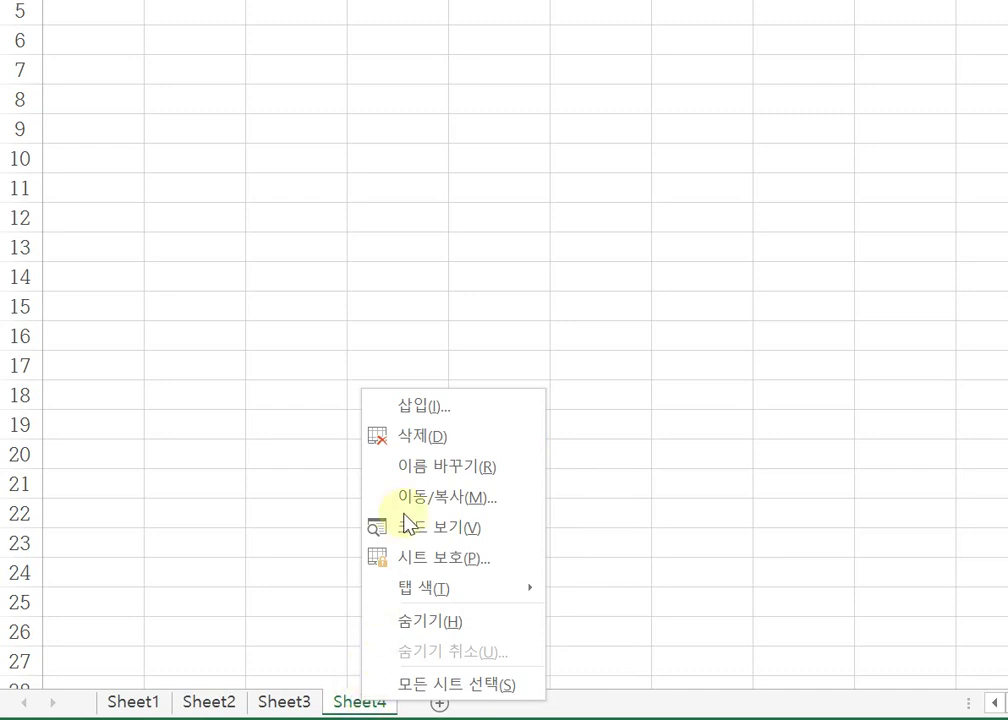
pyautogui.click(424, 438)
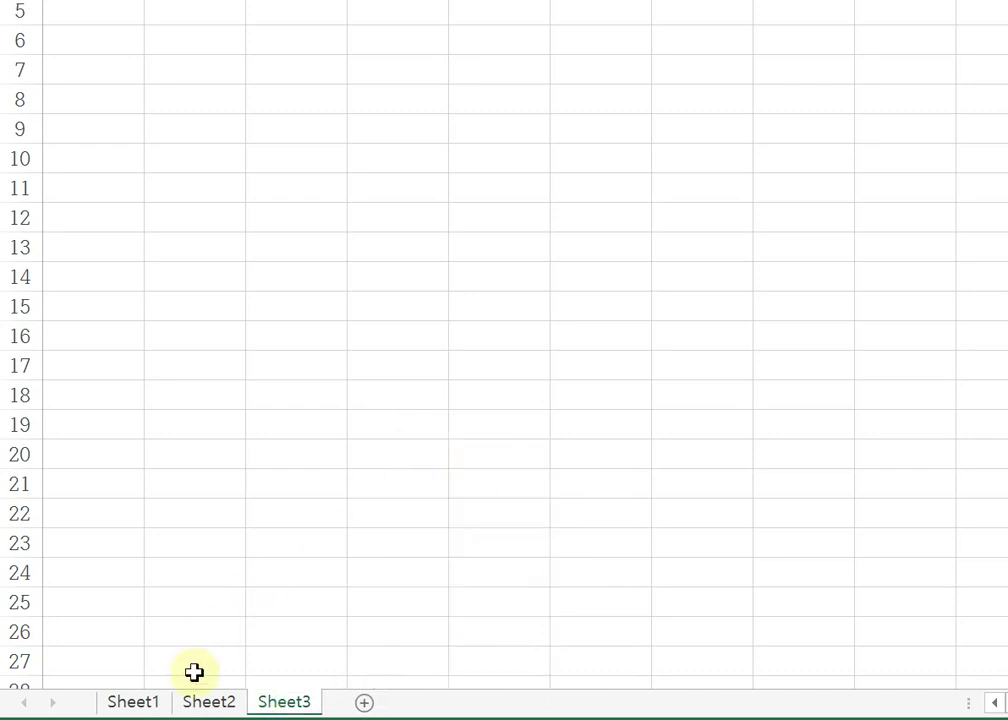
# Step: Rename the worksheet Sheet1 as 시간표
pyautogui.rightClick(145, 705)
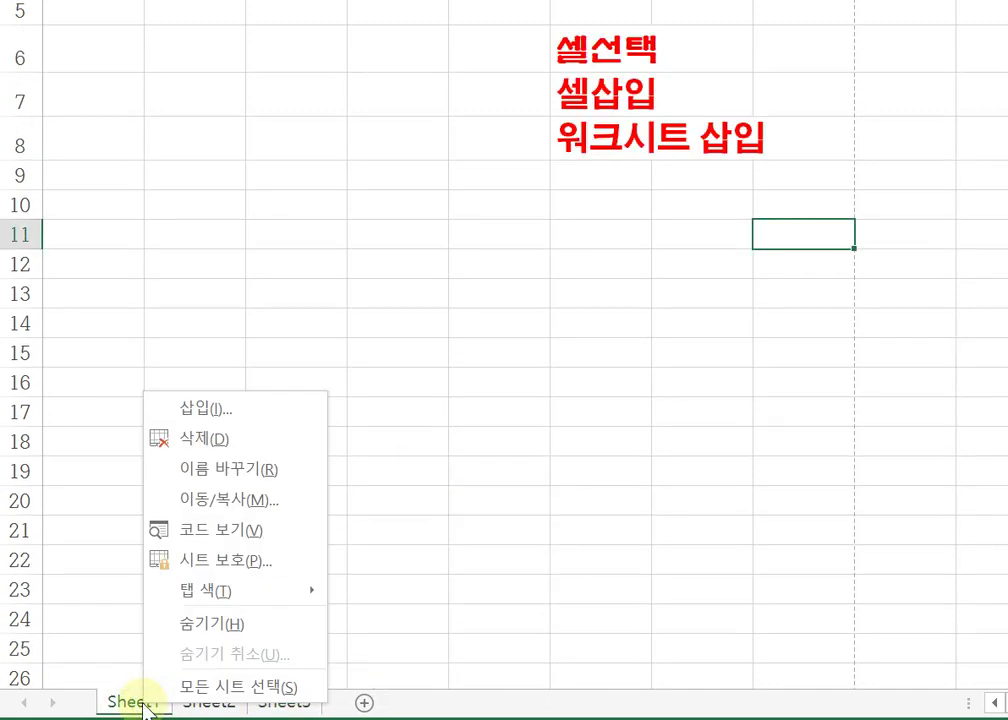
pyautogui.click(248, 470)
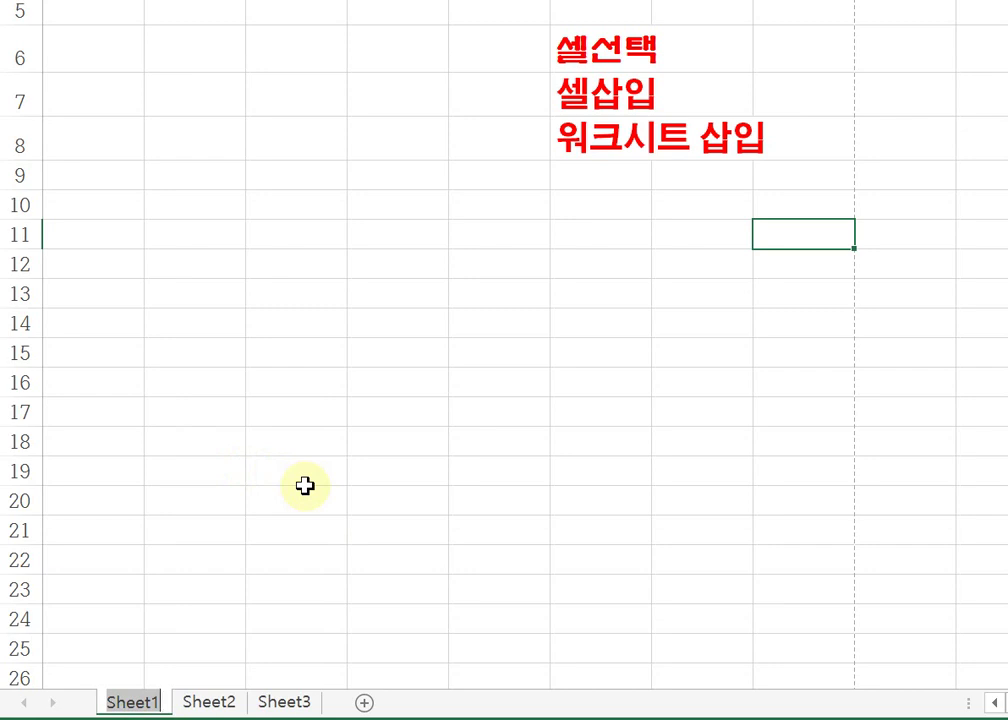
pyautogui.write('시간표')
pyautogui.press('Return')
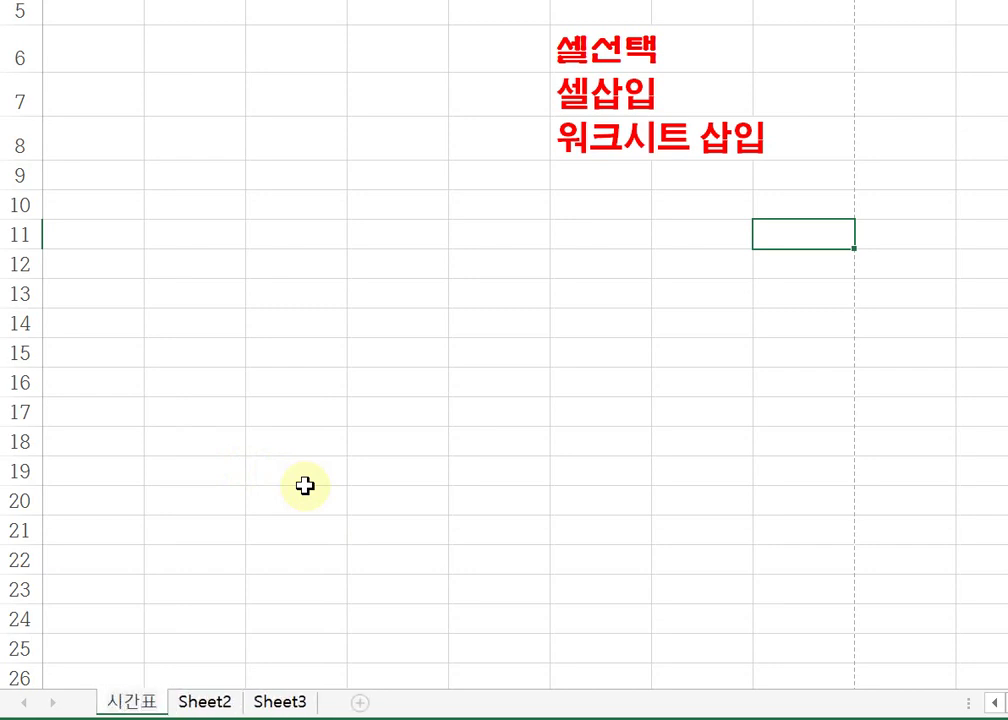
pyautogui.click(304, 487)
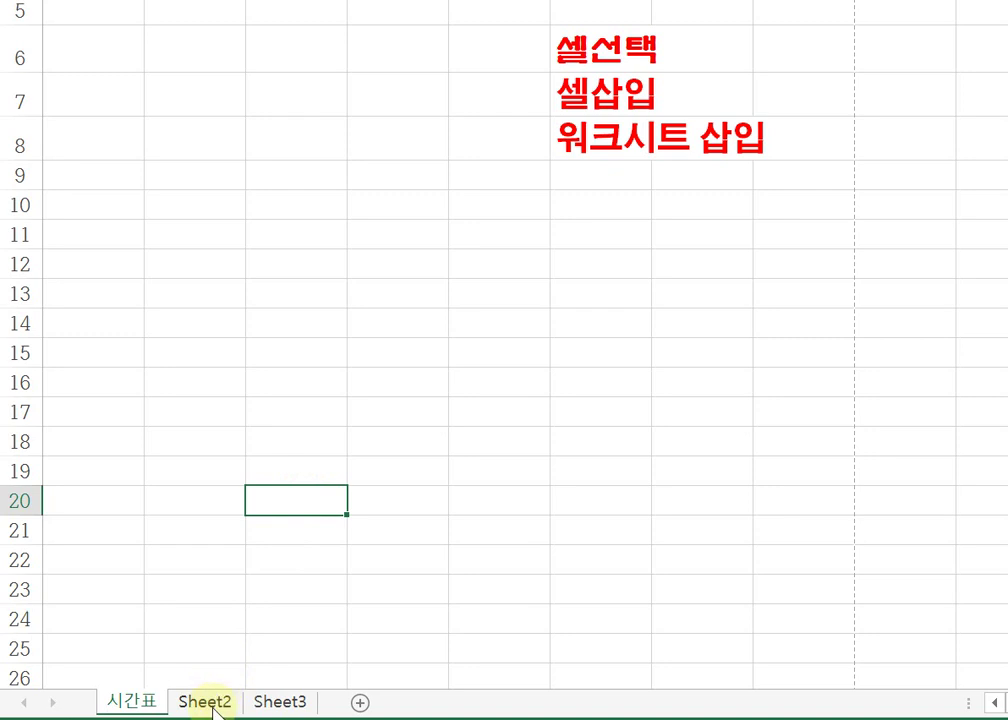
# Step: Rename the worksheet Sheet2 as 작업
pyautogui.rightClick(213, 705)
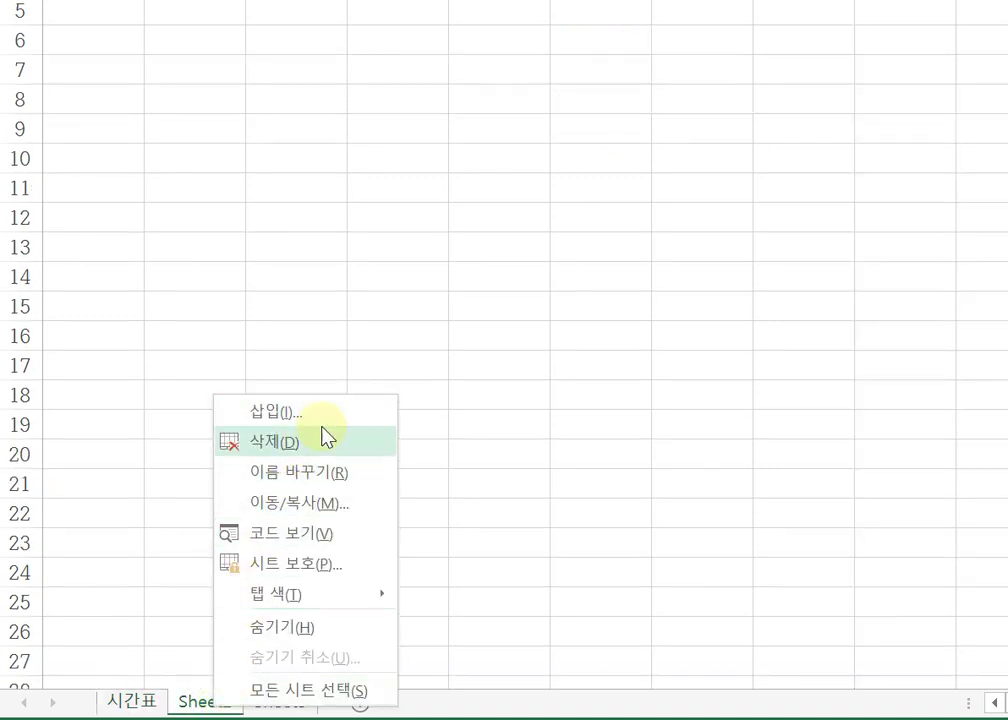
pyautogui.click(318, 472)
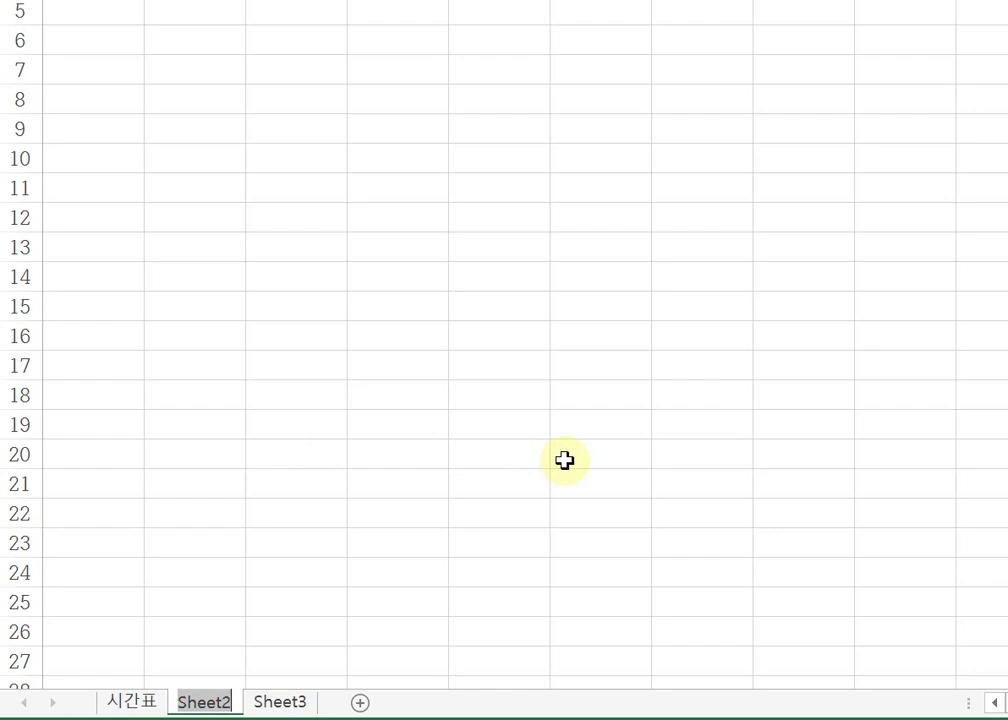
pyautogui.write('작업')
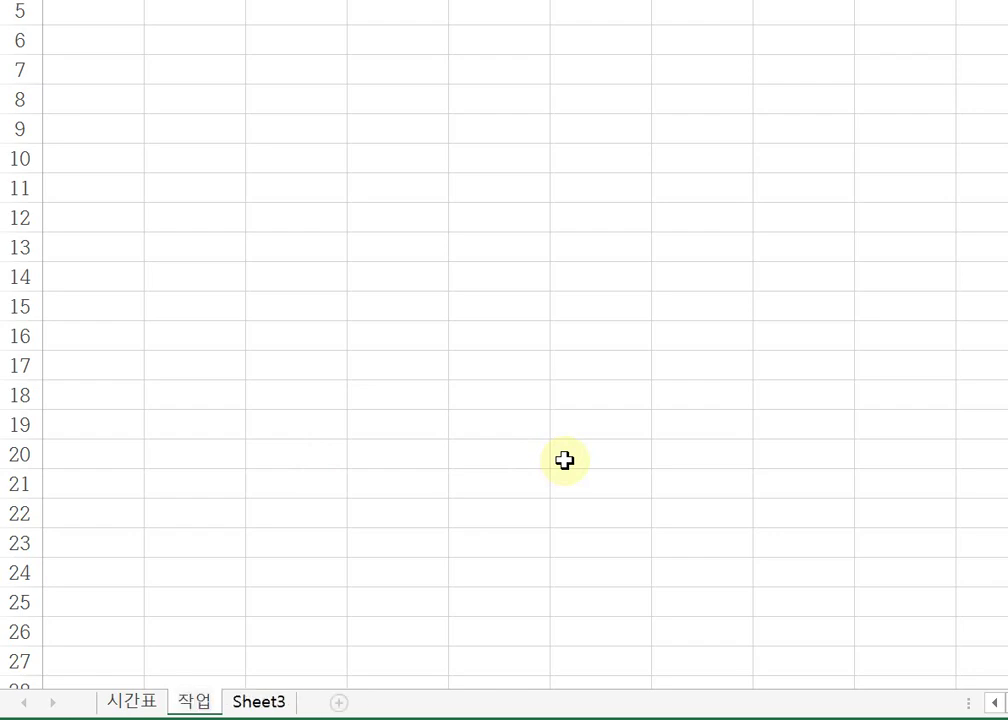
pyautogui.click(505, 485)
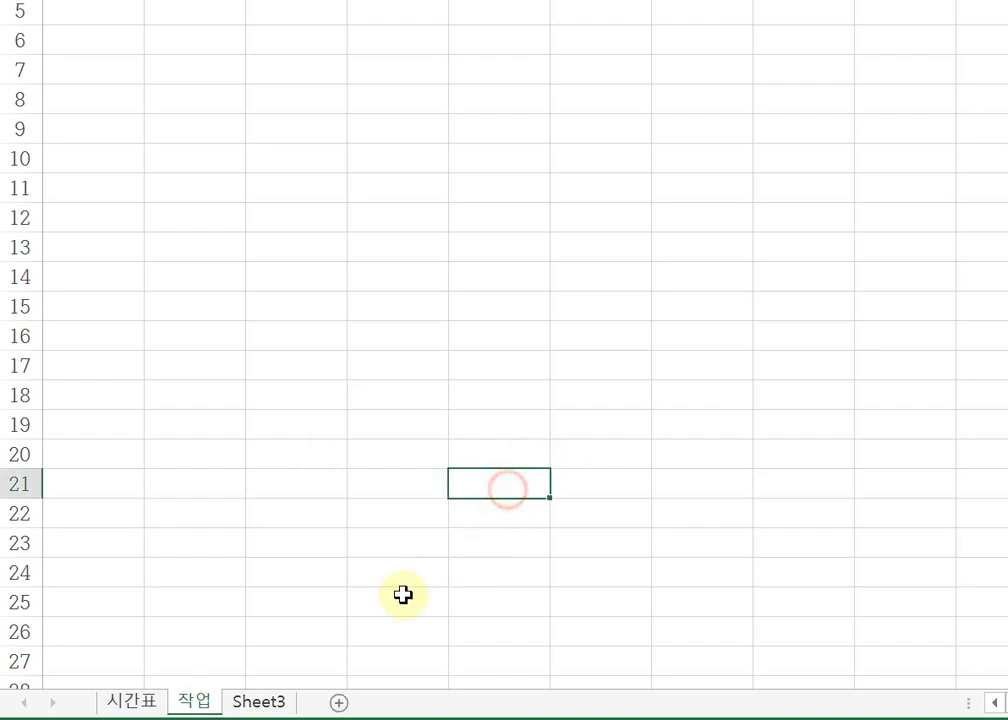
# Step: Rename the worksheet Sheet3 as 인원
pyautogui.rightClick(274, 702)
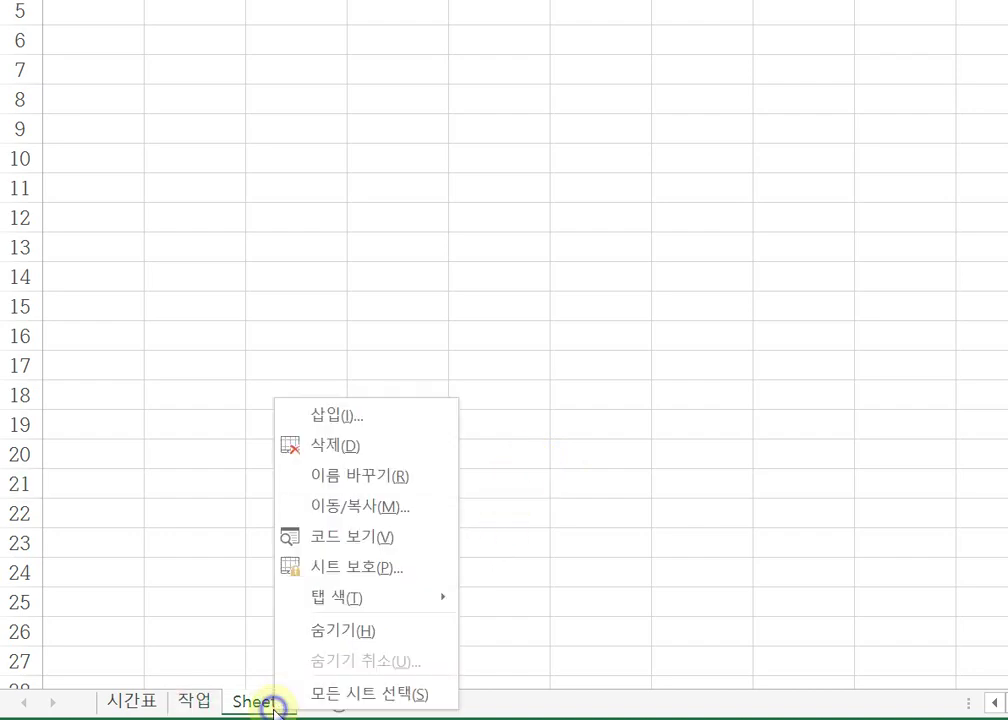
pyautogui.click(359, 480)
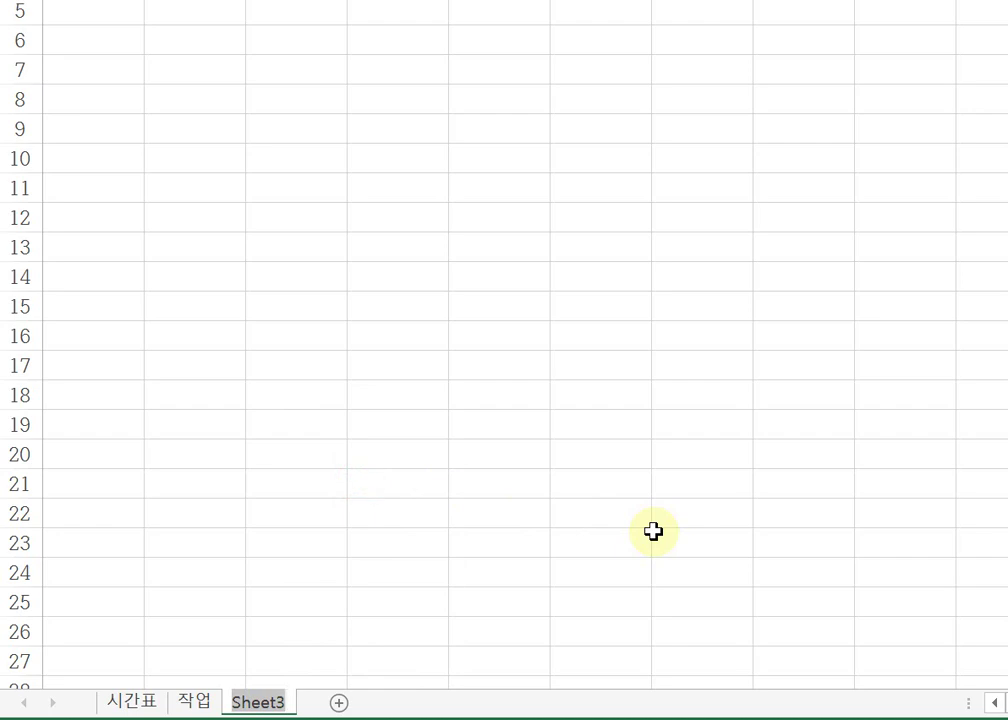
pyautogui.write('ㅇ')
pyautogui.write('원')
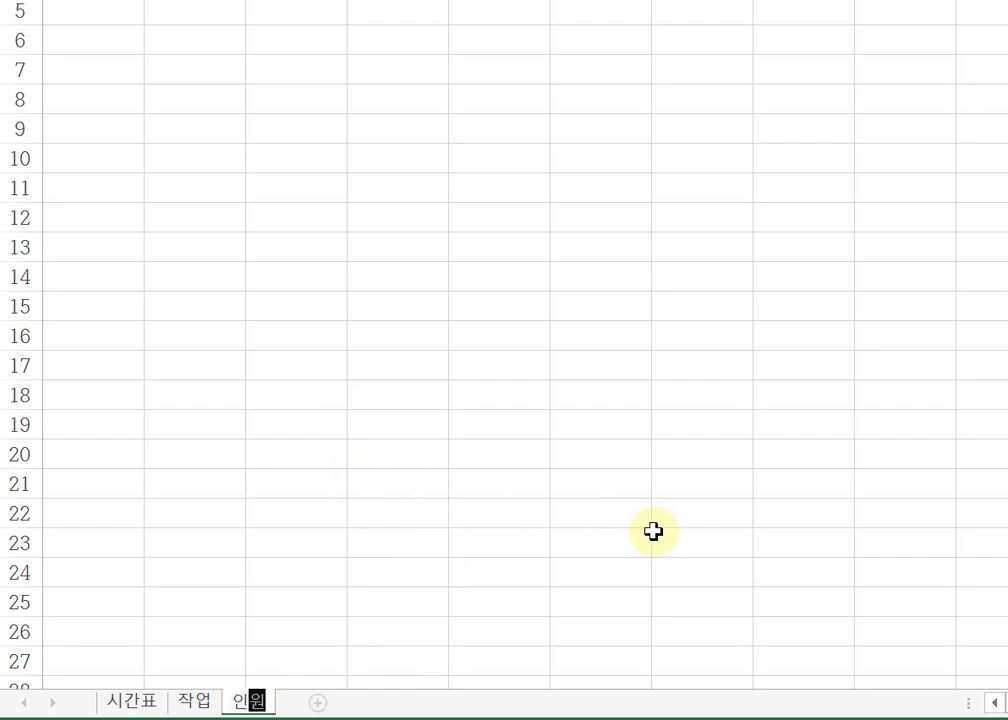
pyautogui.click(395, 480)
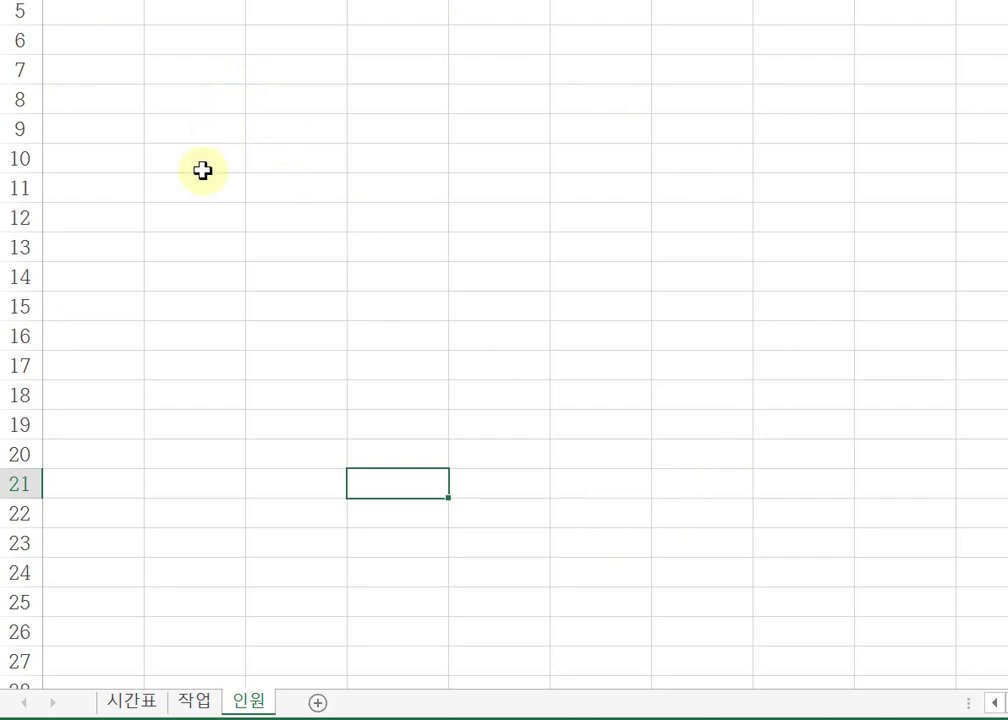
# Step: Switch back and forth among the 시간표, 작업 and 인원 worksheets to view each one, ending on 시간표
pyautogui.click(140, 705)
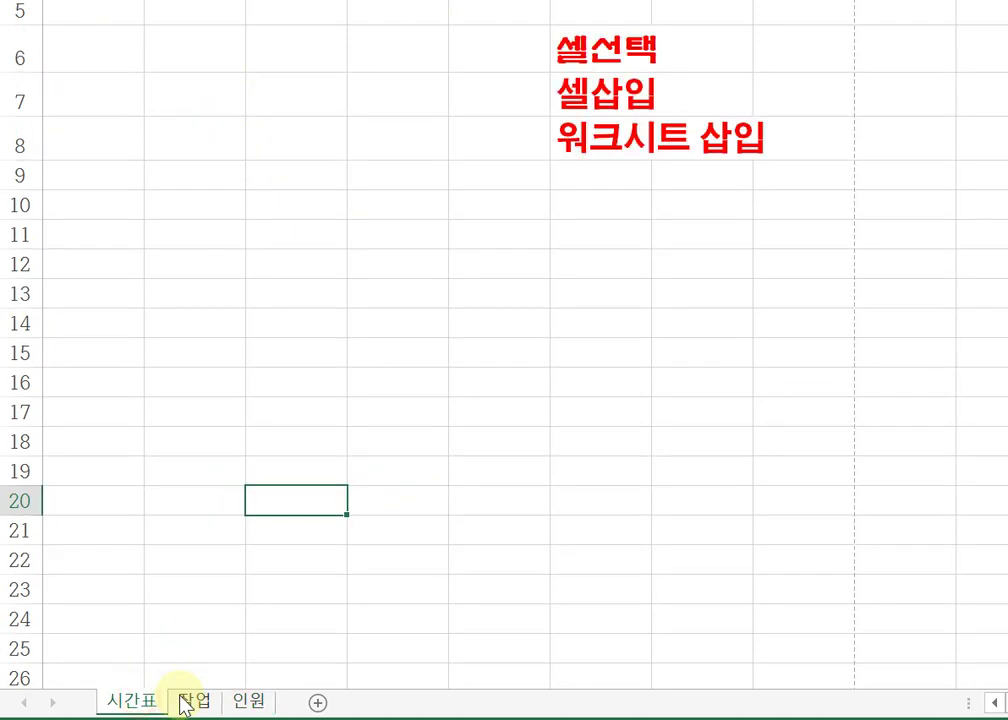
pyautogui.click(190, 702)
pyautogui.click(246, 703)
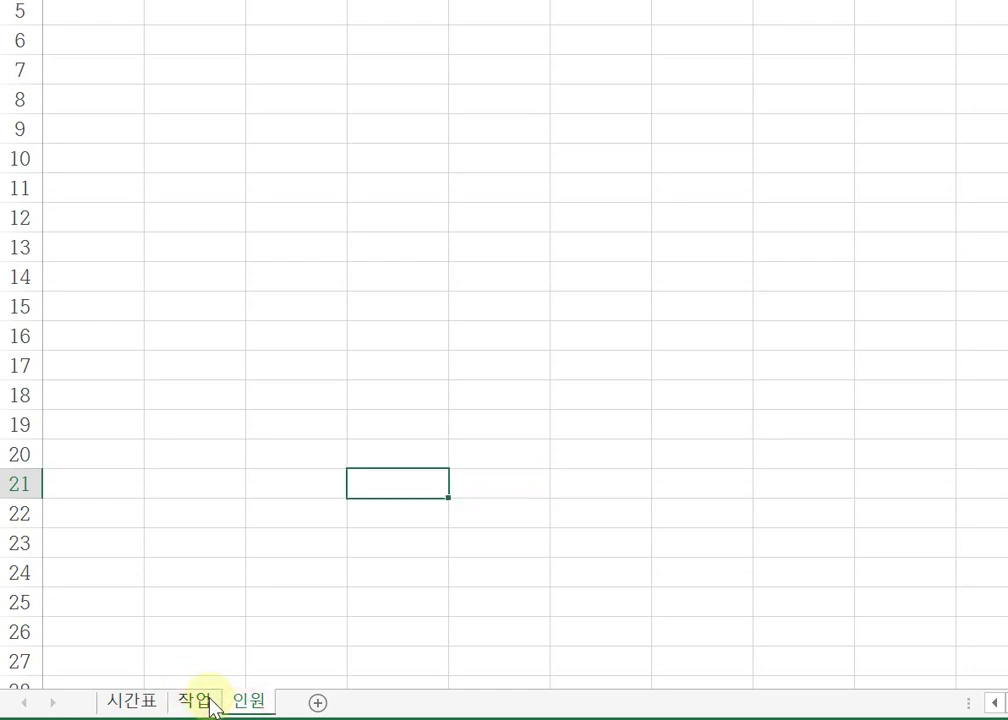
pyautogui.click(197, 703)
pyautogui.click(158, 705)
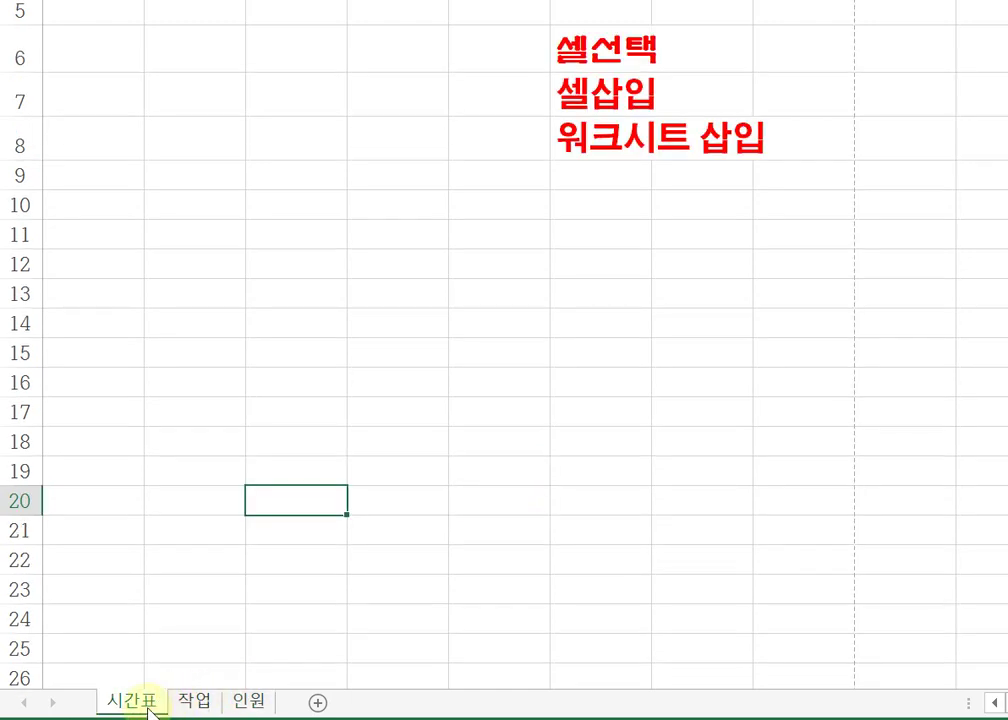
pyautogui.click(190, 703)
pyautogui.click(240, 704)
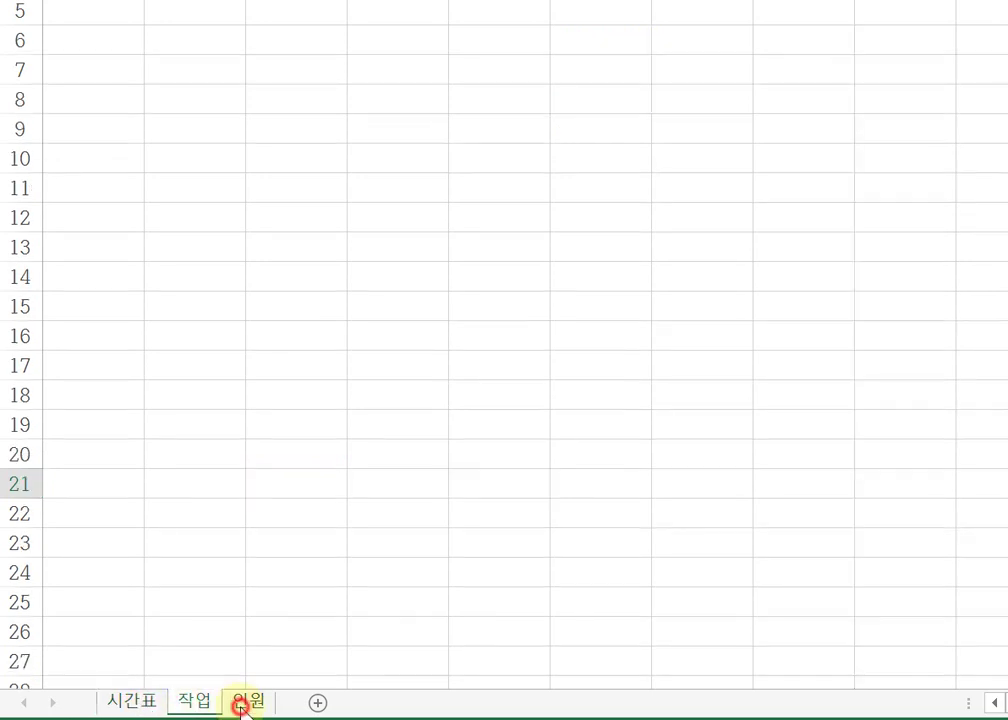
pyautogui.click(190, 705)
pyautogui.click(147, 702)
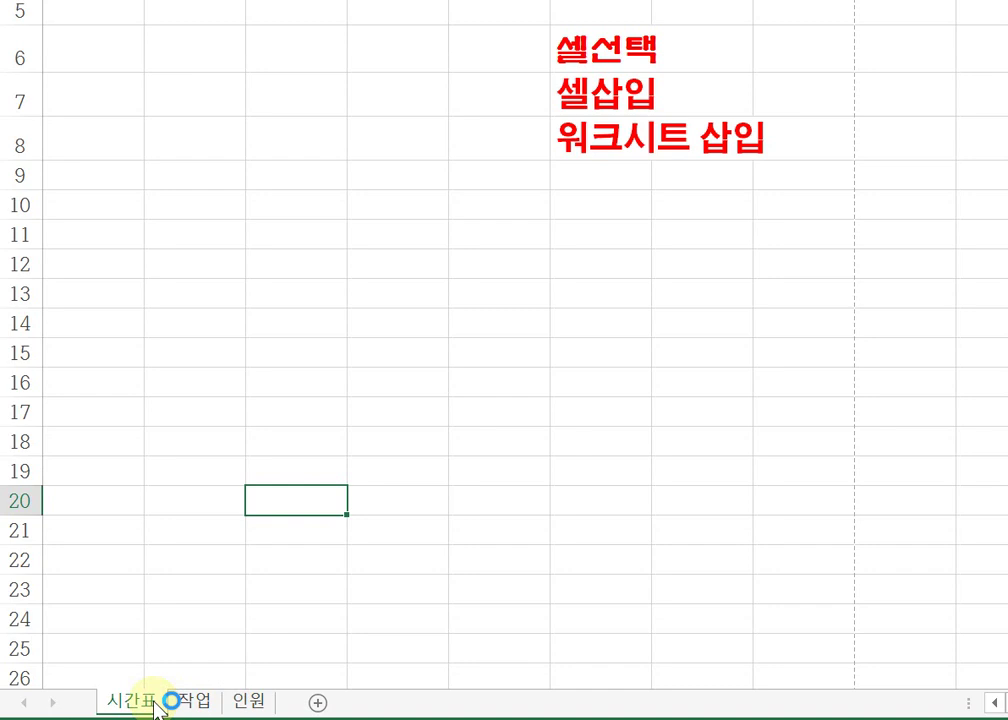
pyautogui.click(191, 702)
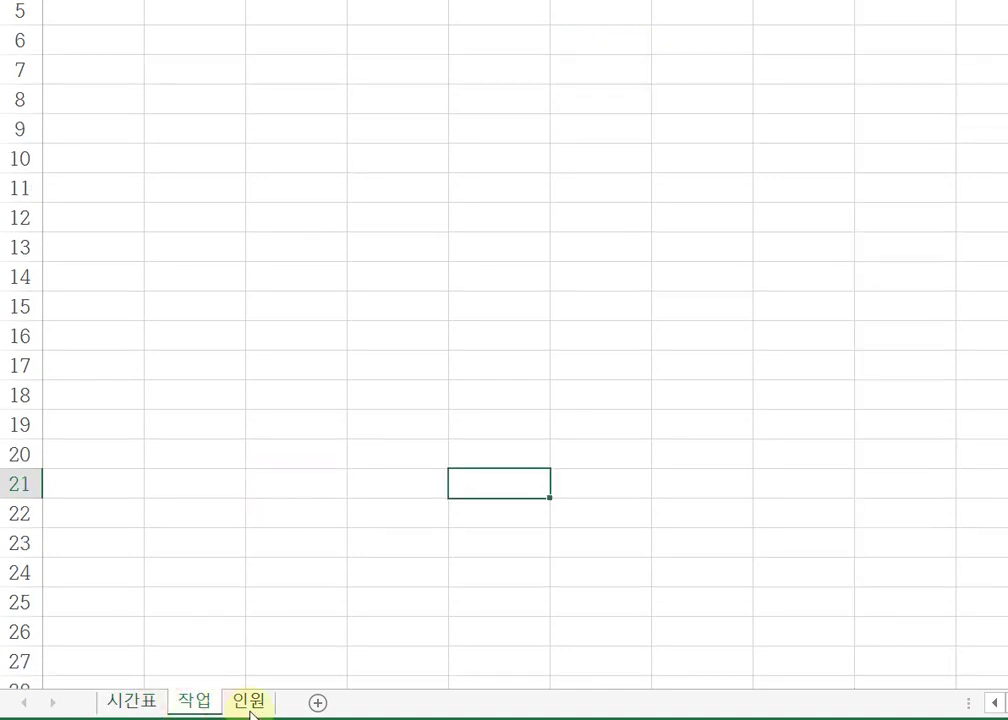
pyautogui.click(251, 704)
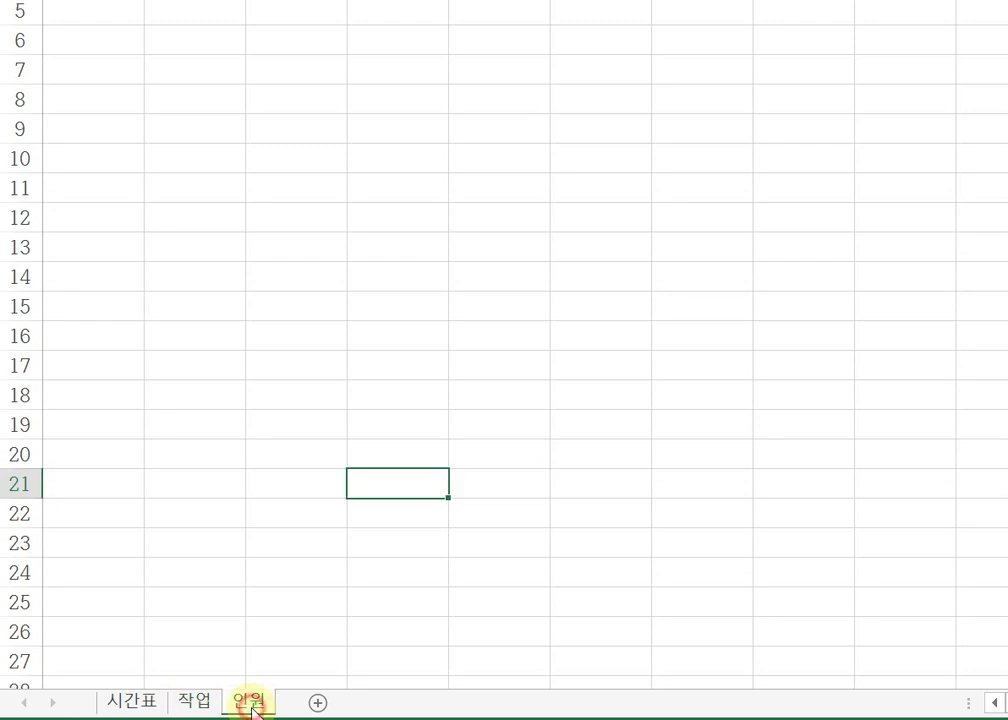
pyautogui.click(200, 704)
pyautogui.click(128, 700)
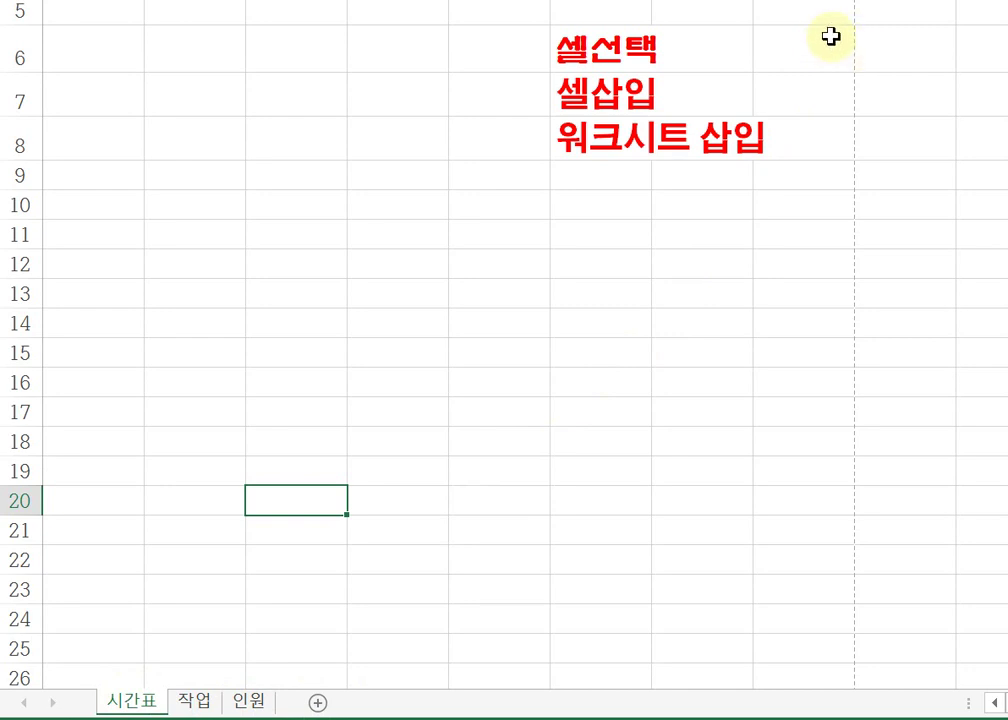
pyautogui.click(858, 3)
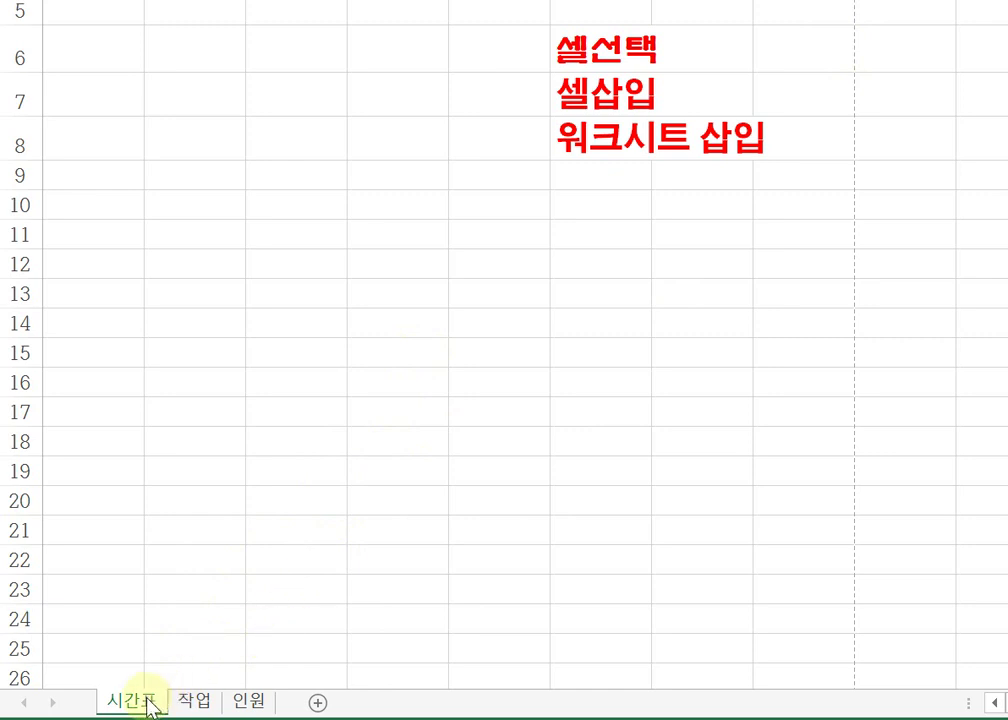
pyautogui.click(145, 704)
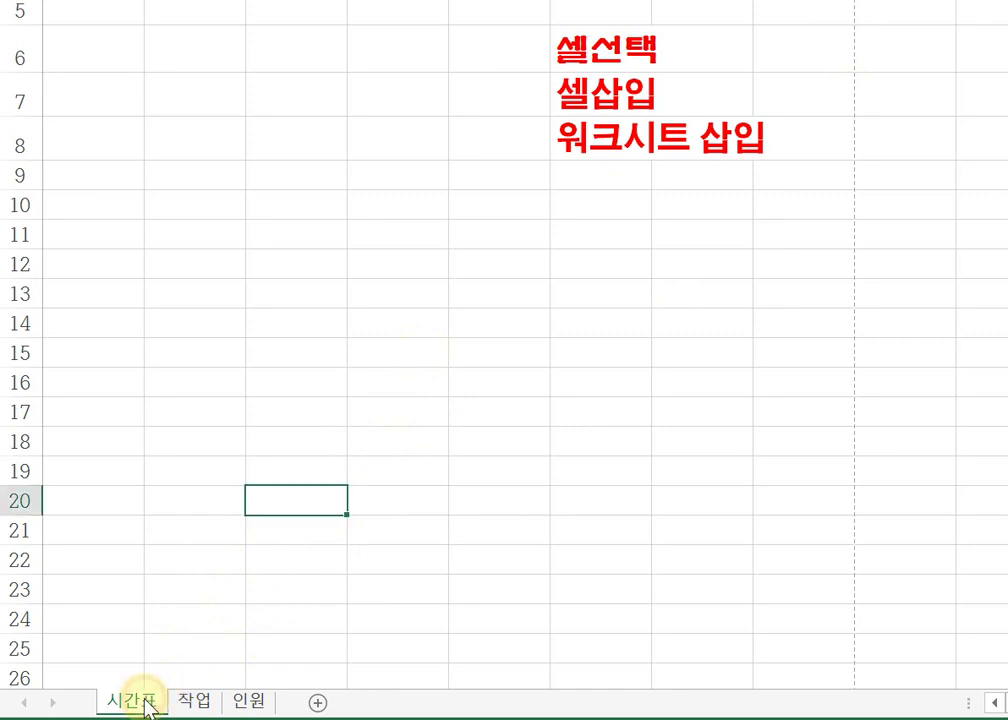
# Step: Try to move the 작업 worksheet behind the 인원 worksheet
pyautogui.click(198, 703)
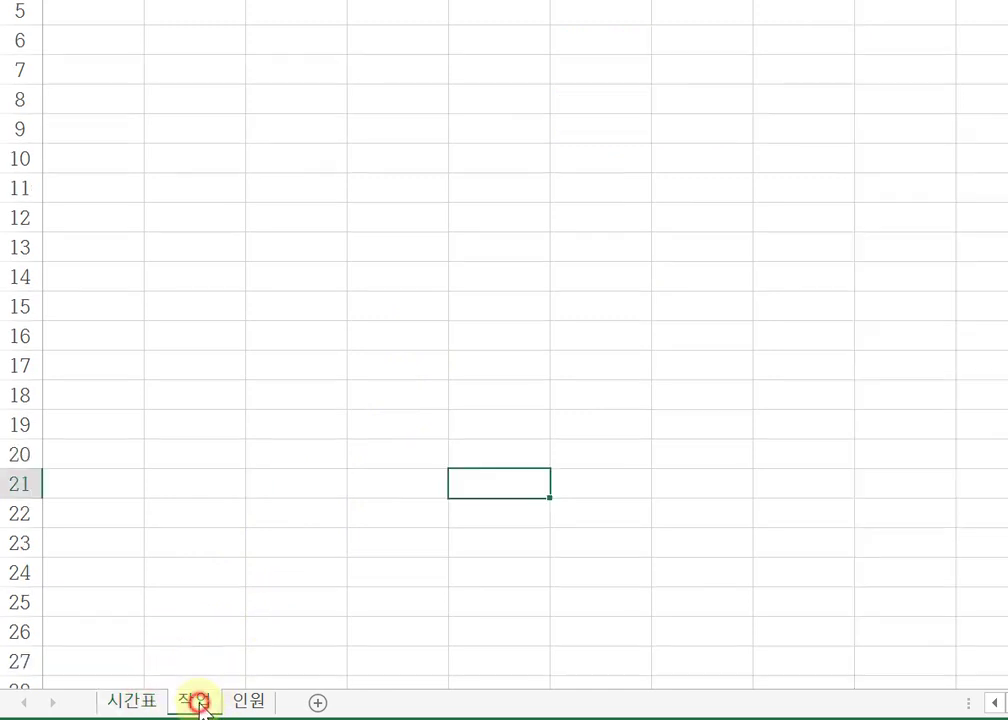
pyautogui.moveTo(199, 701); pyautogui.dragTo(262, 706)
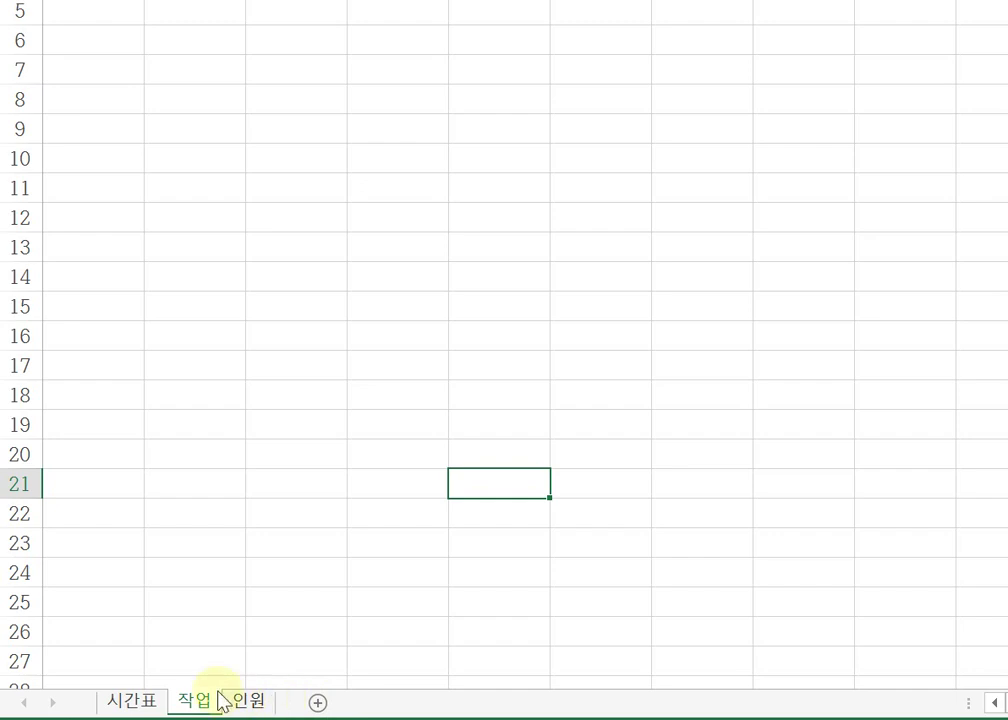
# Step: Move the 인원 worksheet in front of 시간표, and try moving the 시간표 worksheet behind 작업
pyautogui.click(254, 704)
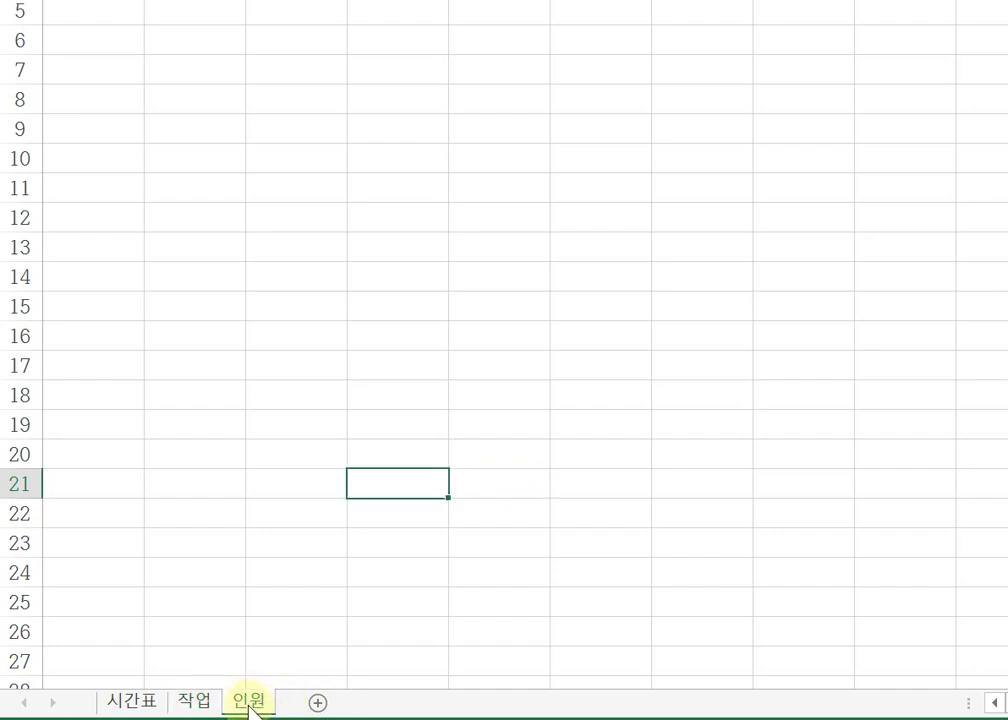
pyautogui.moveTo(248, 705); pyautogui.dragTo(137, 706)
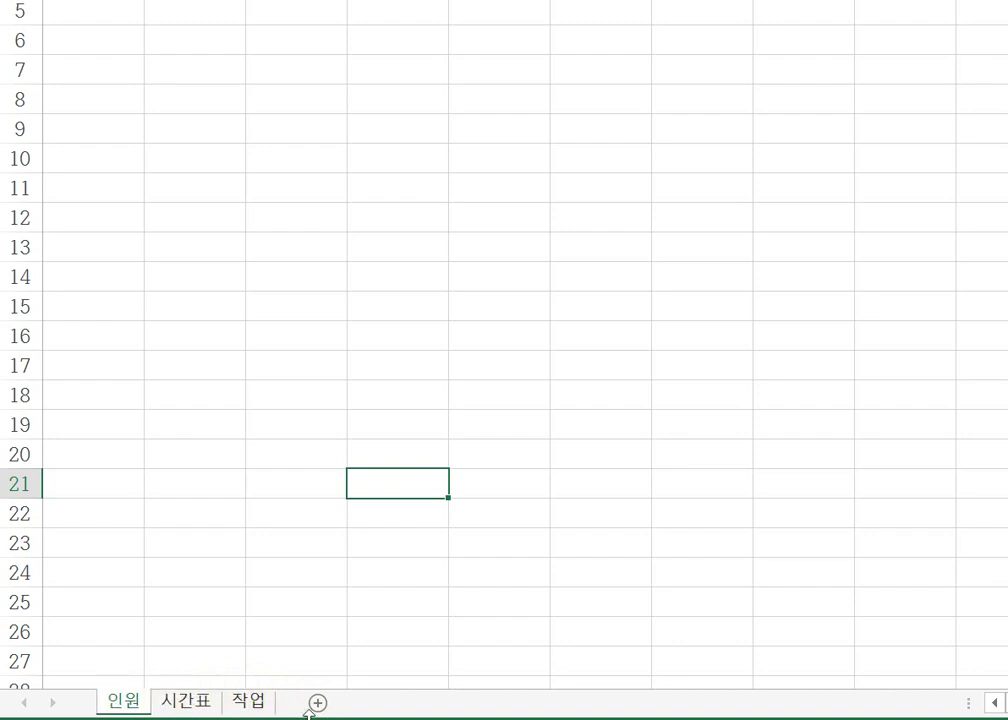
pyautogui.moveTo(205, 706)
pyautogui.mouseDown()
pyautogui.moveTo(196, 705)
pyautogui.moveTo(263, 704)
pyautogui.mouseUp()
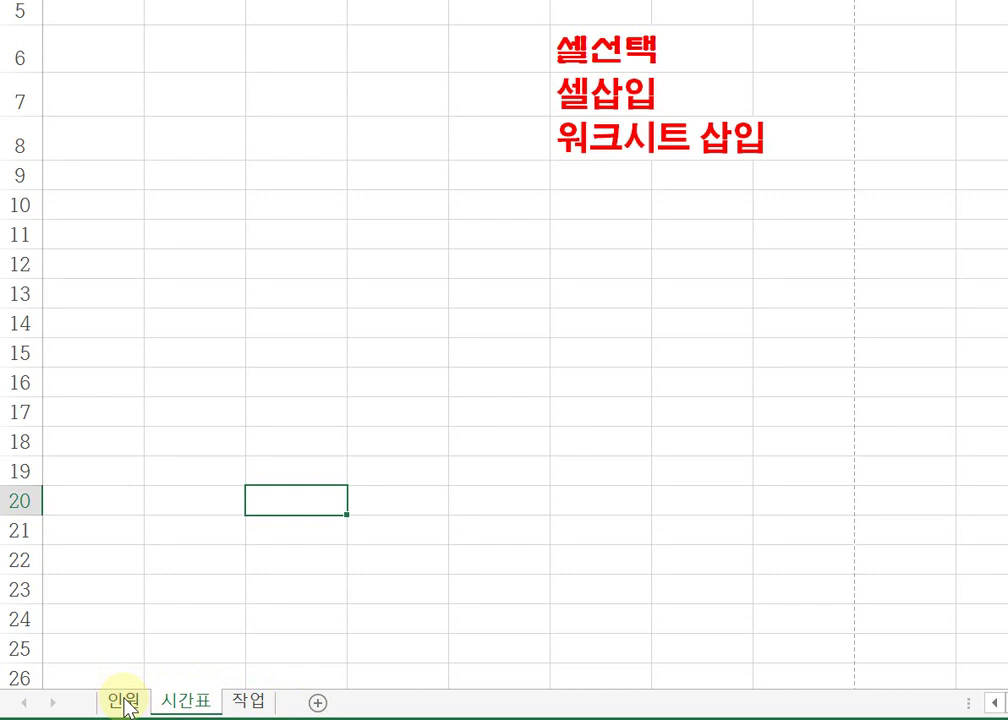
# Step: Move the 인원 worksheet so that it sits between 시간표 and 작업
pyautogui.moveTo(124, 701); pyautogui.dragTo(124, 704)
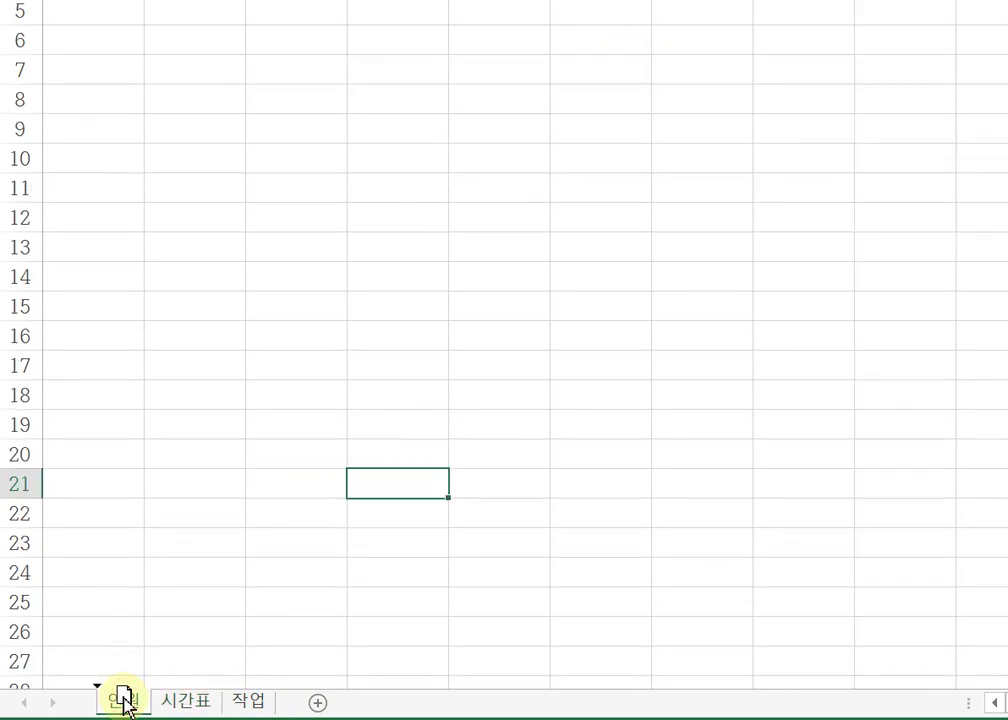
pyautogui.moveTo(124, 704); pyautogui.dragTo(259, 709)
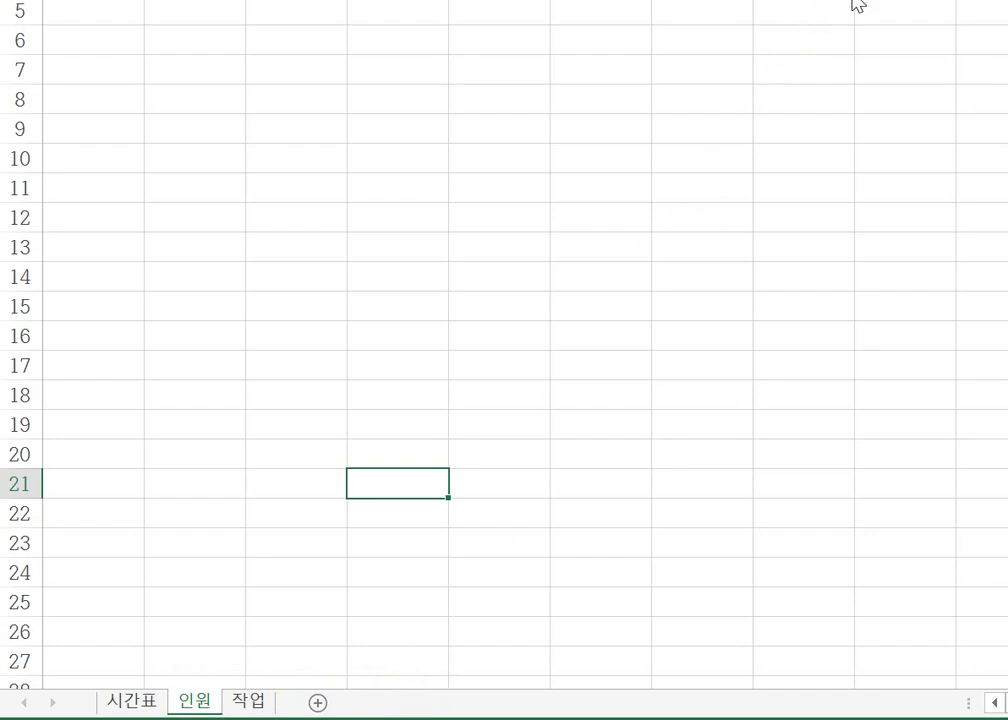
pyautogui.click(410, 484)
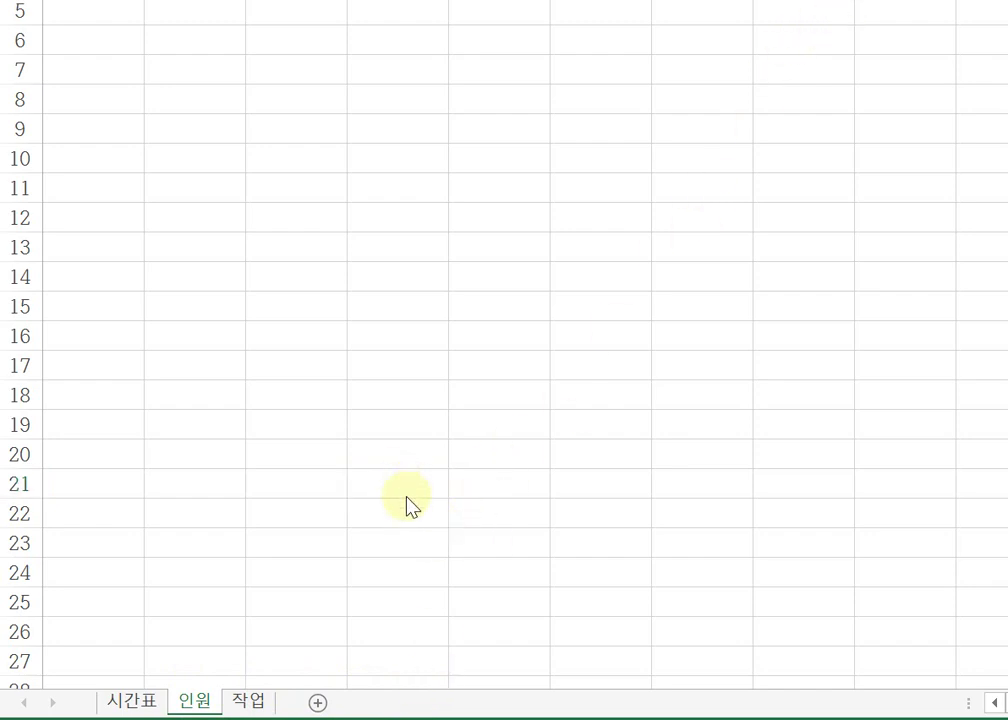
# Step: Create a copy of the 작업 worksheet in front of 시간표, and go back to the original 작업 worksheet
pyautogui.rightClick(260, 702)
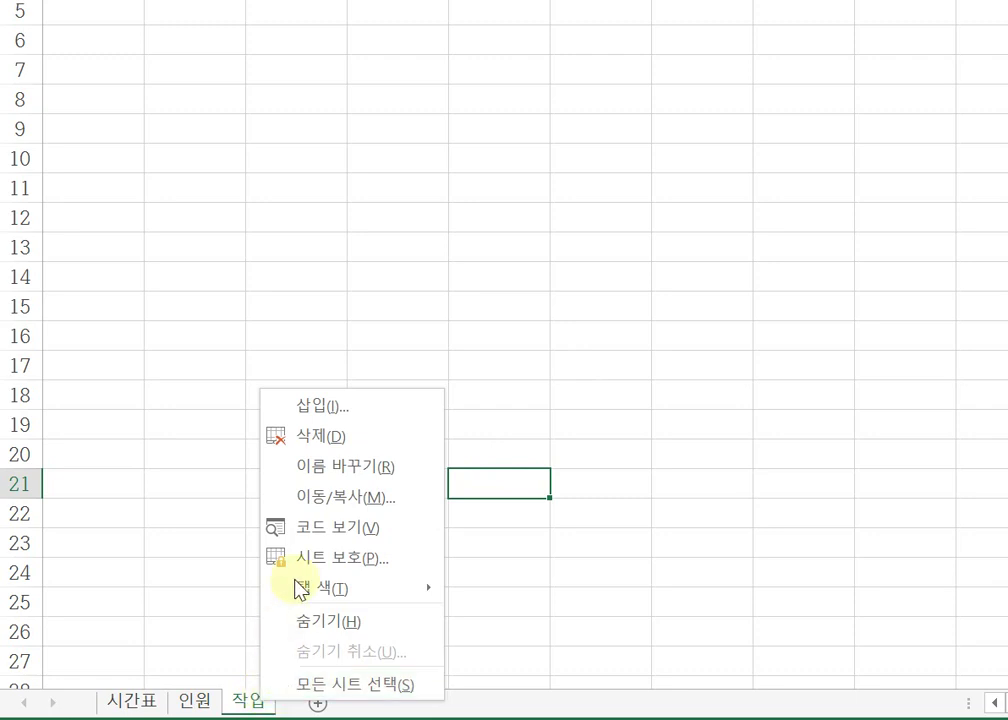
pyautogui.click(345, 500)
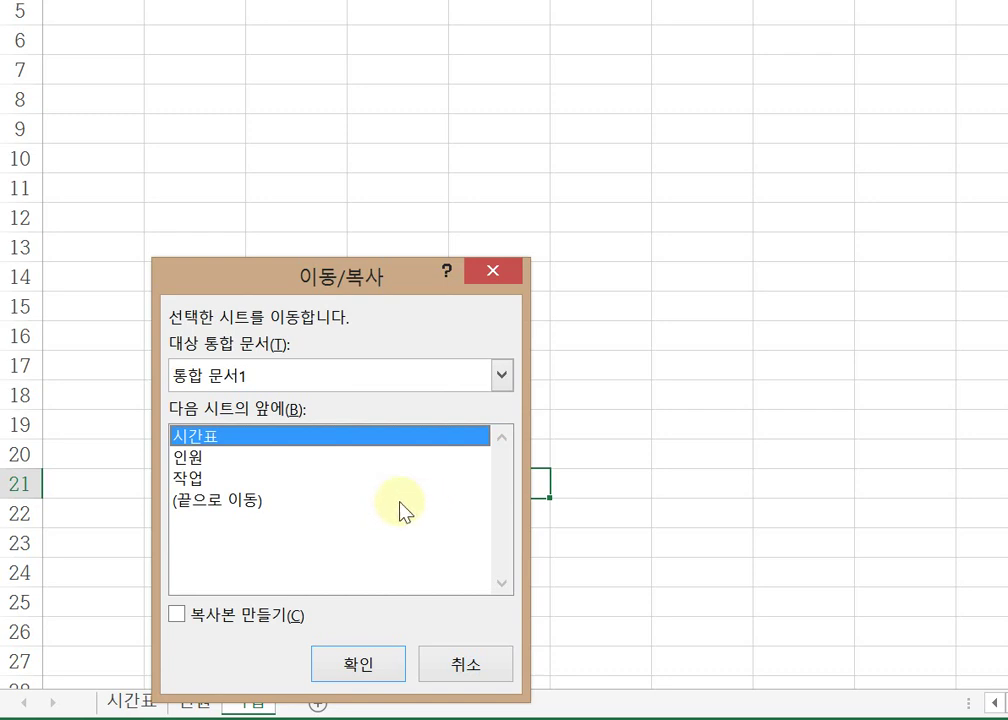
pyautogui.click(177, 617)
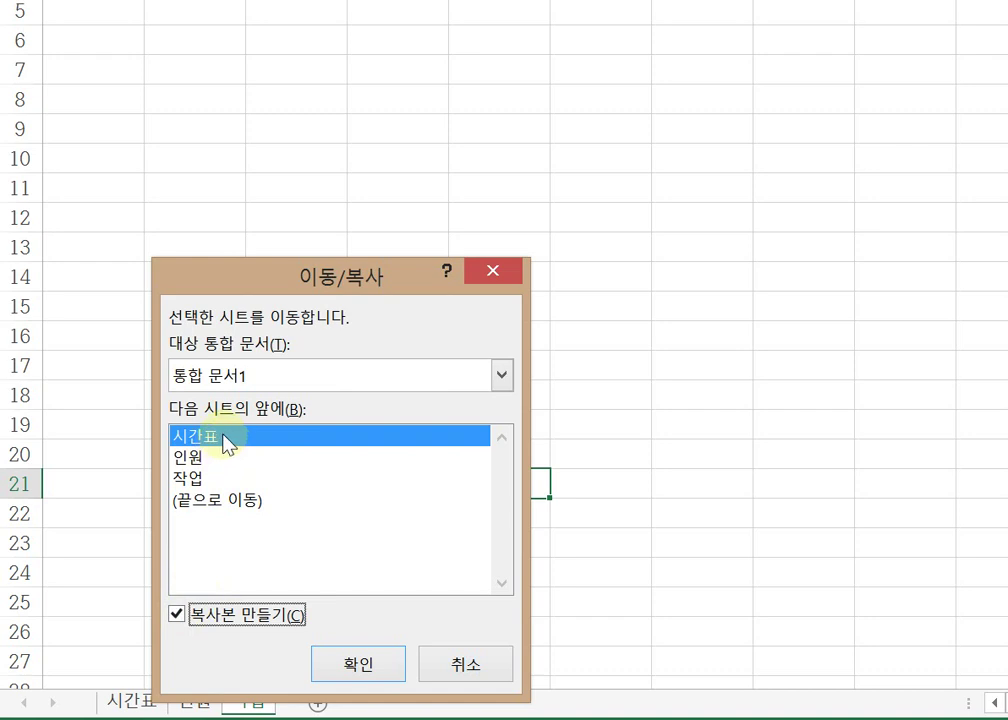
pyautogui.click(351, 672)
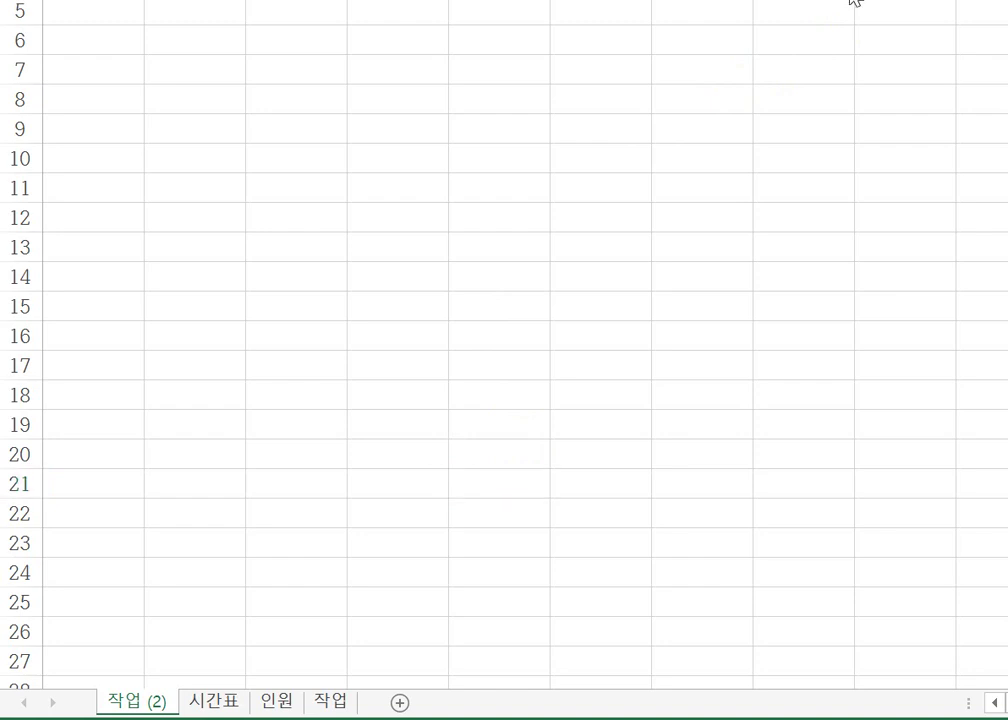
pyautogui.hotkey('ctrl', 'pagedown')
pyautogui.hotkey('ctrl', 'pagedown')
pyautogui.hotkey('ctrl', 'pagedown')
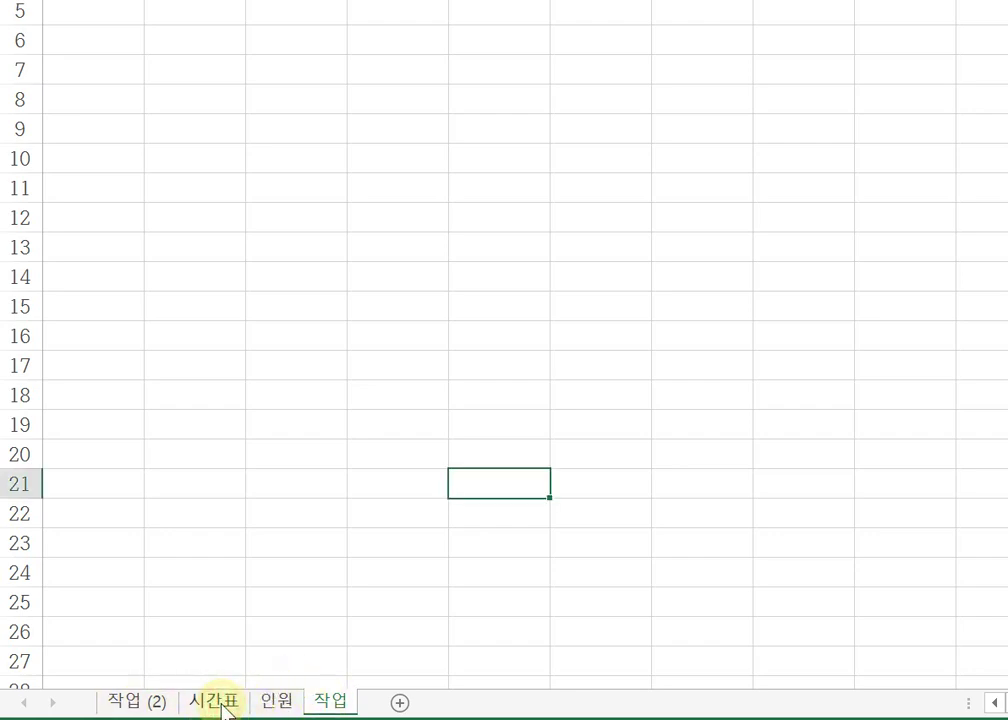
# Step: Set the tab color of the 시간표 worksheet to standard red
pyautogui.rightClick(220, 706)
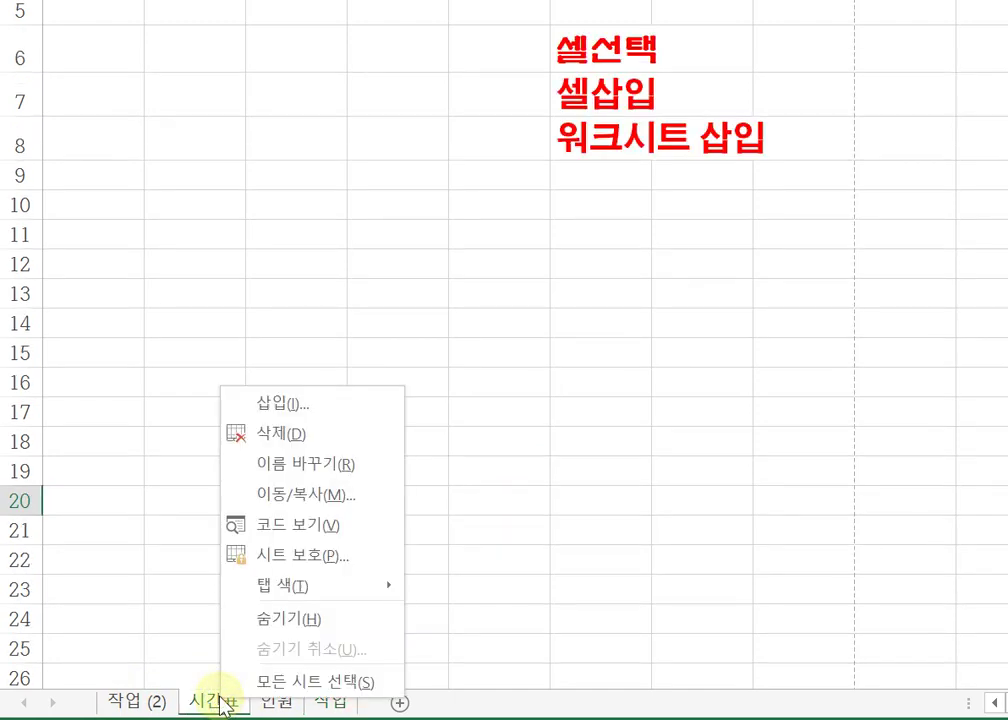
pyautogui.moveTo(285, 595)
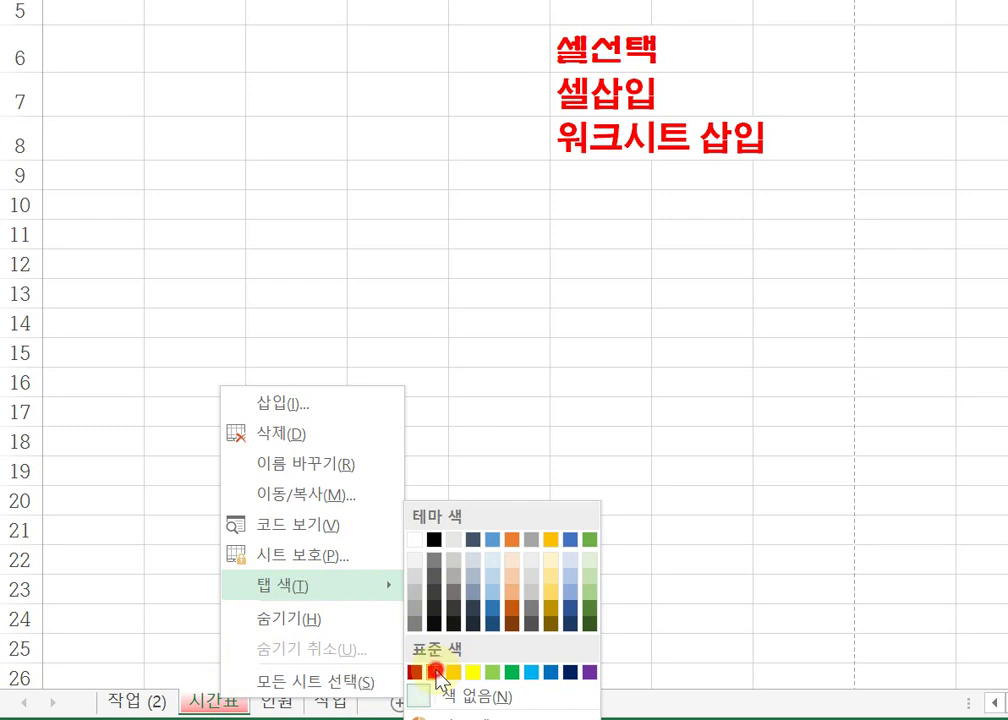
pyautogui.click(436, 672)
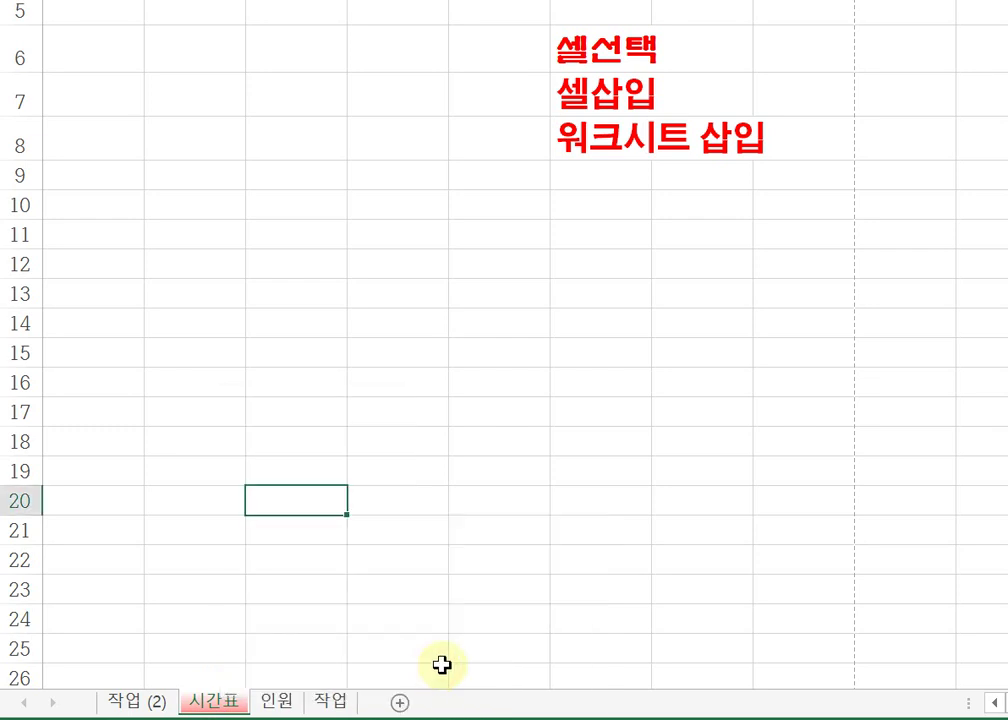
# Step: Change the tab color of the 시간표 worksheet to standard orange
pyautogui.rightClick(218, 700)
pyautogui.moveTo(264, 595)
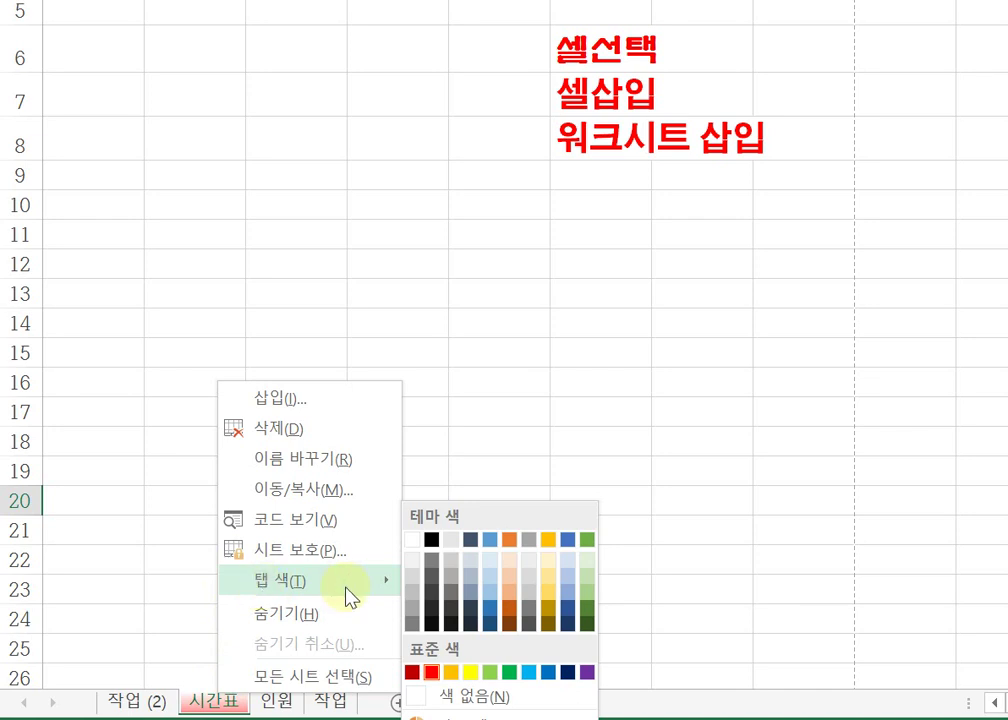
pyautogui.click(450, 670)
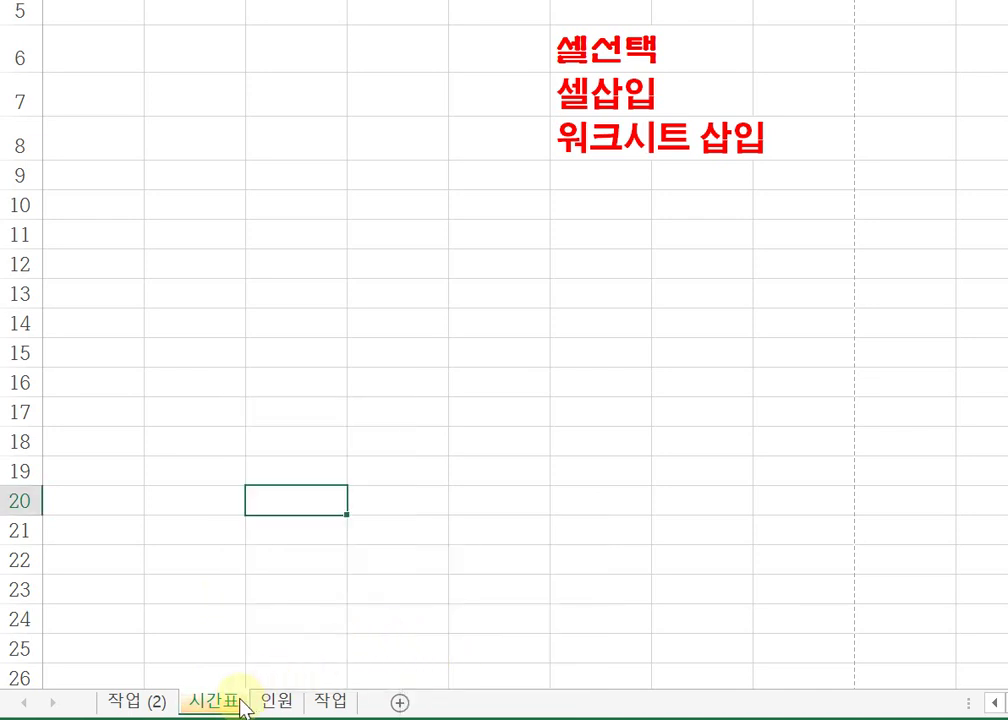
# Step: Set the tab color of the 작업 worksheet to standard purple, and return to the 시간표 worksheet
pyautogui.click(347, 702)
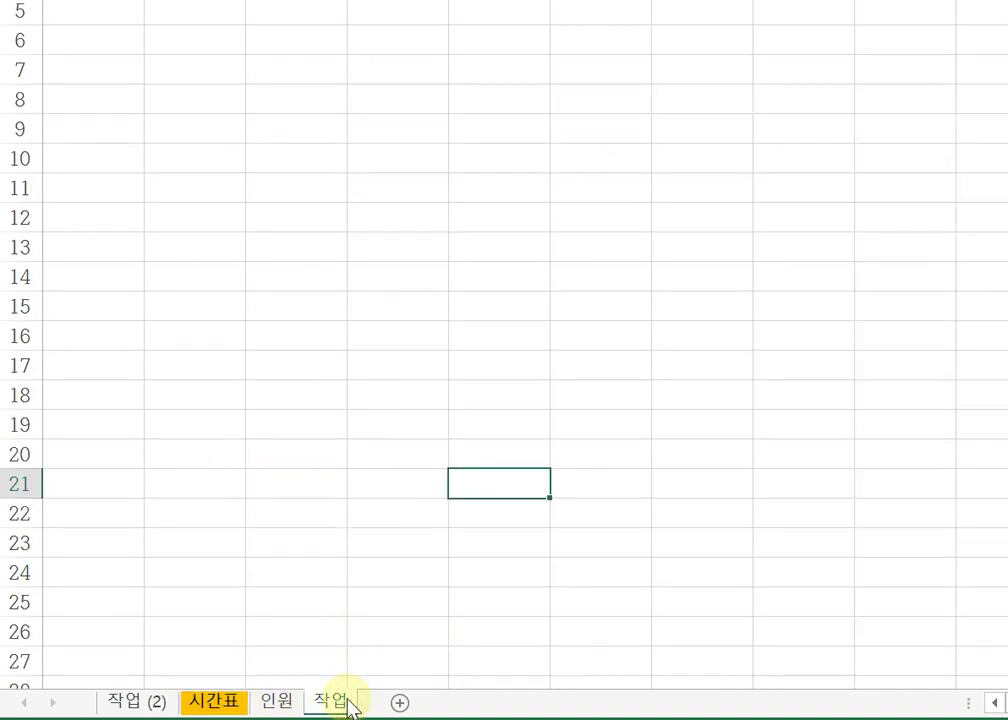
pyautogui.rightClick(348, 700)
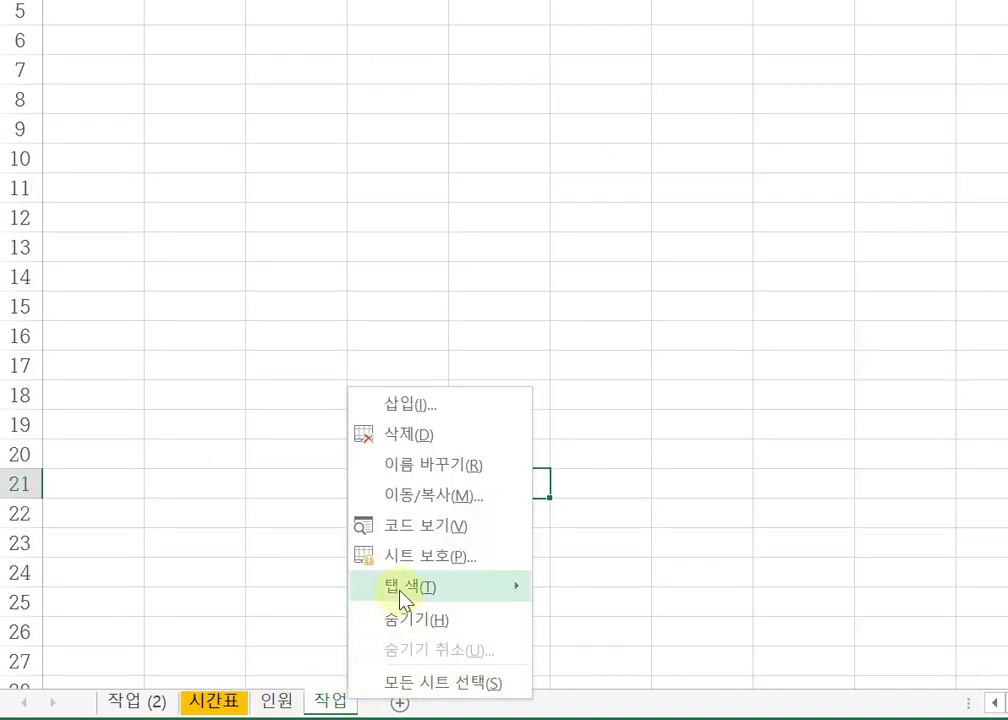
pyautogui.moveTo(400, 595)
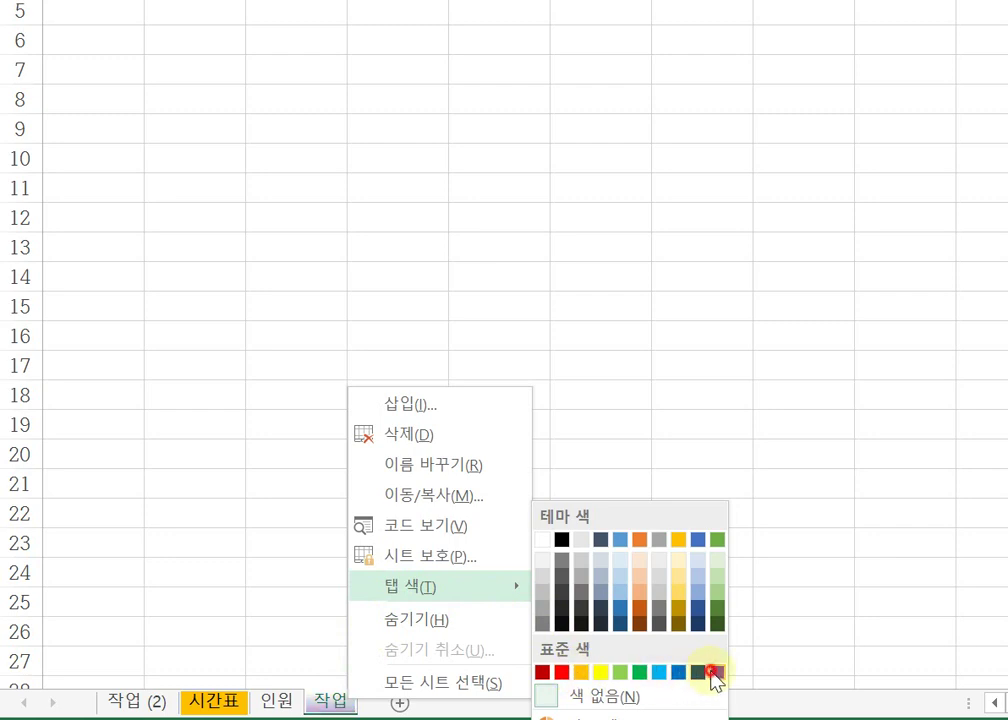
pyautogui.click(714, 672)
pyautogui.click(684, 610)
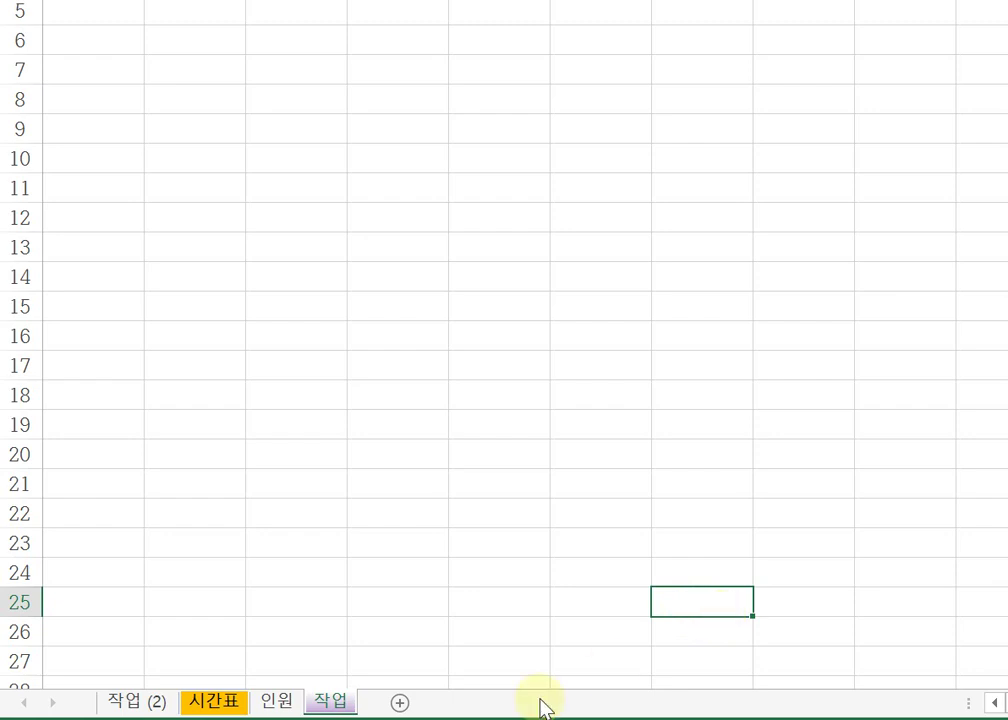
pyautogui.click(224, 704)
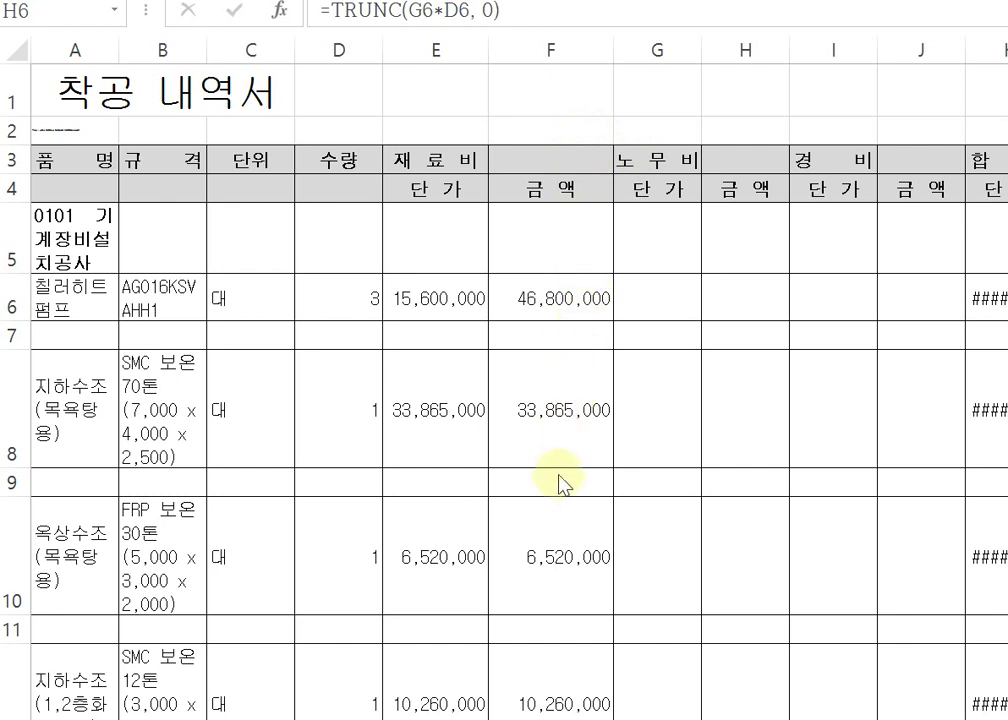
# Step: Hide column F, the material cost 금액 column, in the 착공 내역서 sheet, and unhide it
pyautogui.click(559, 30)
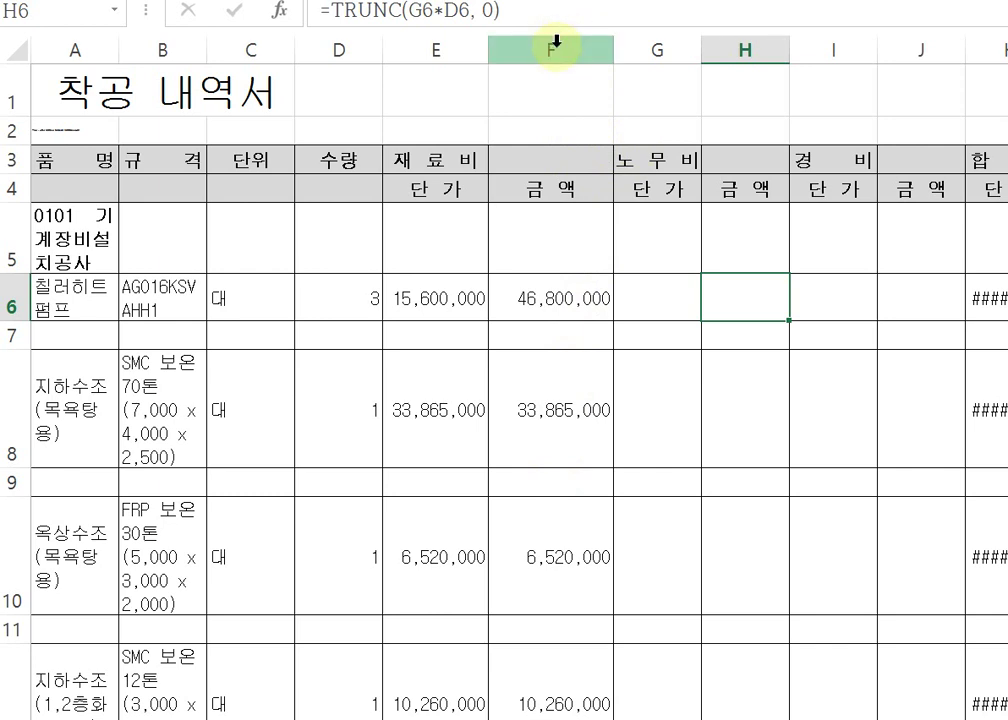
pyautogui.click(557, 44)
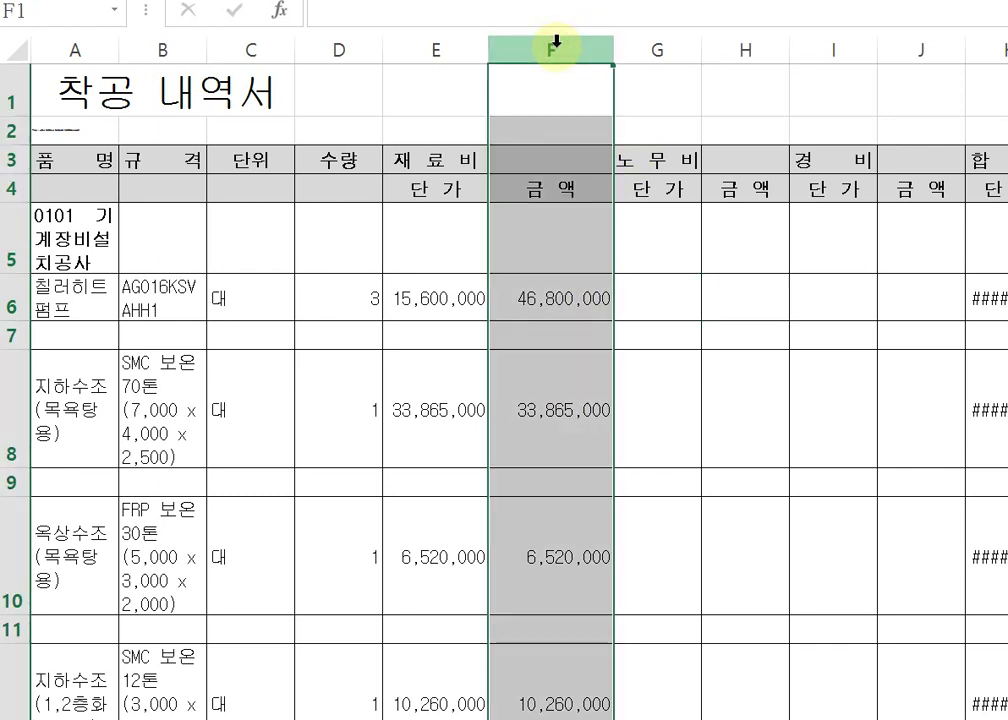
pyautogui.rightClick(565, 135)
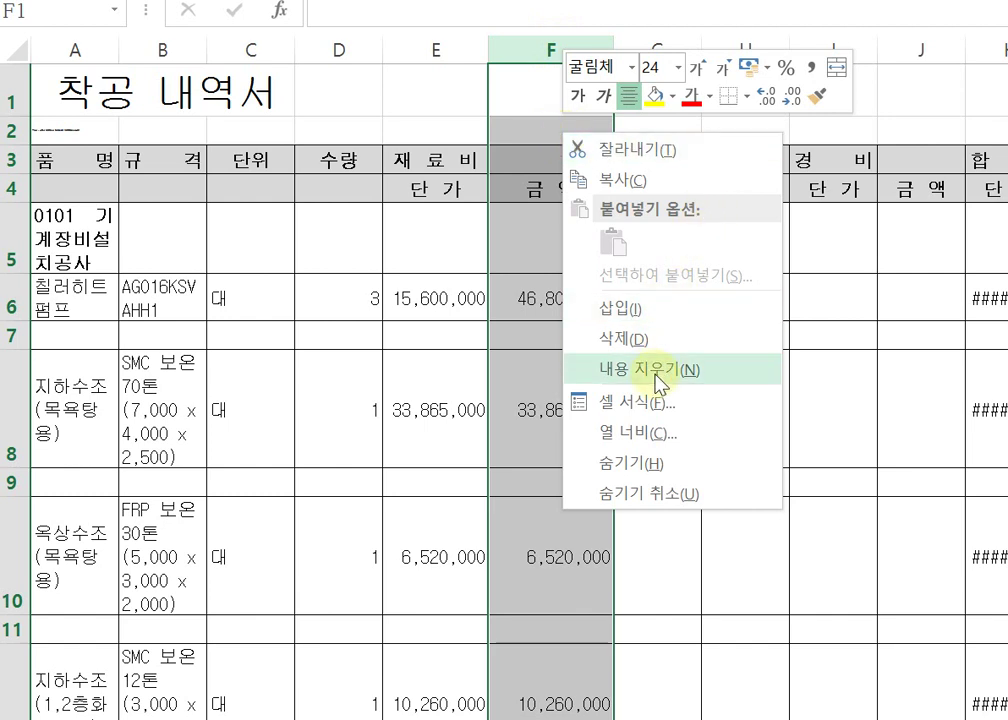
pyautogui.click(641, 464)
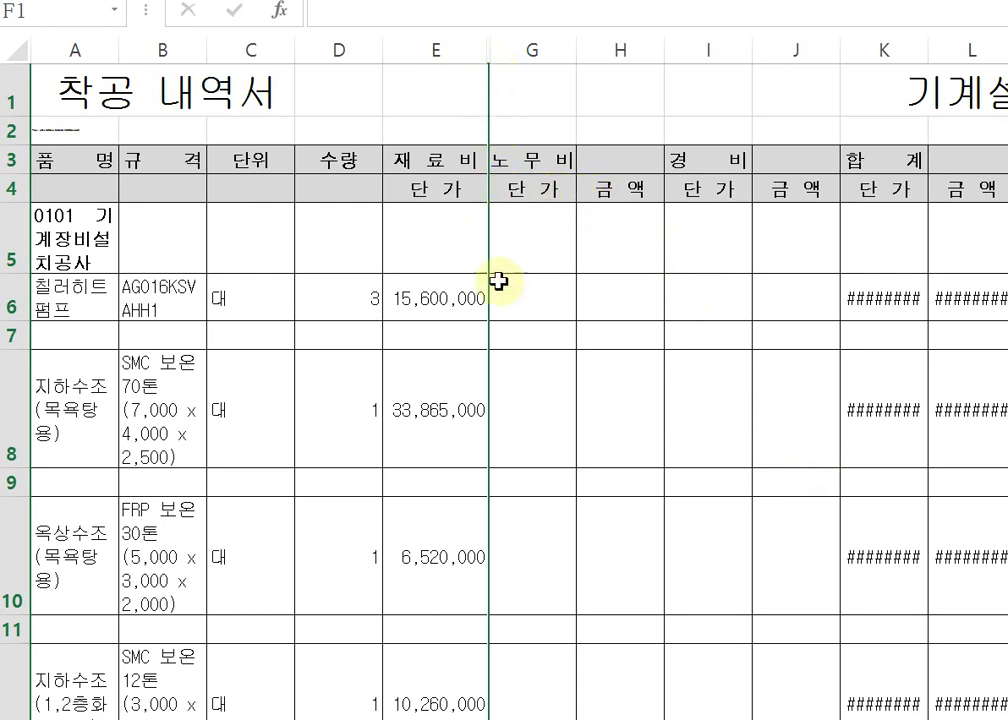
pyautogui.click(514, 91)
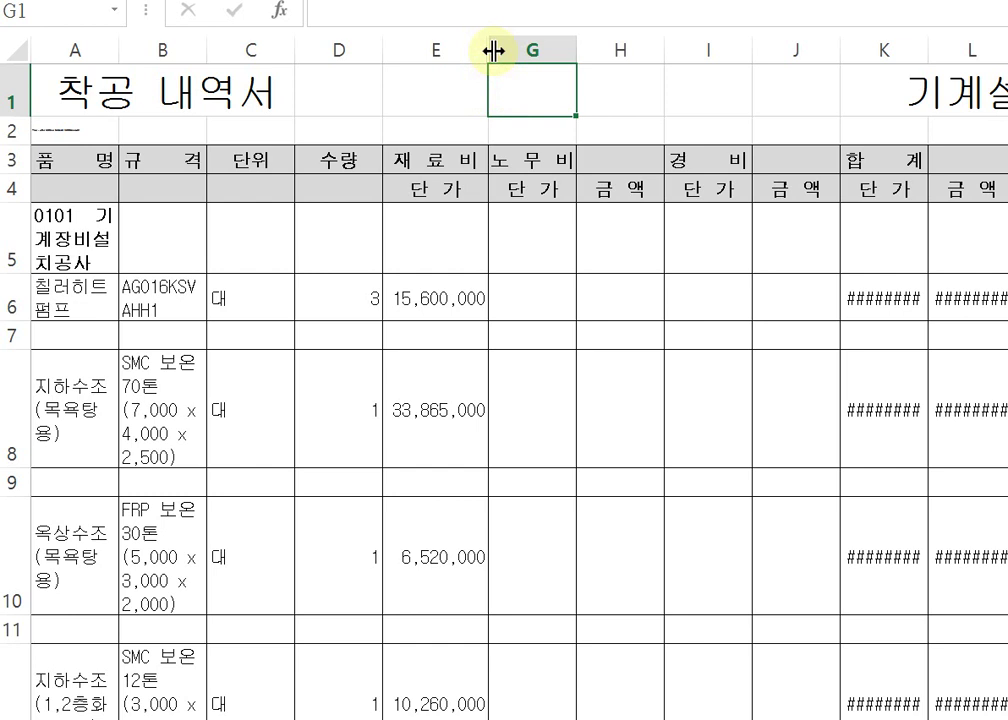
pyautogui.rightClick(493, 50)
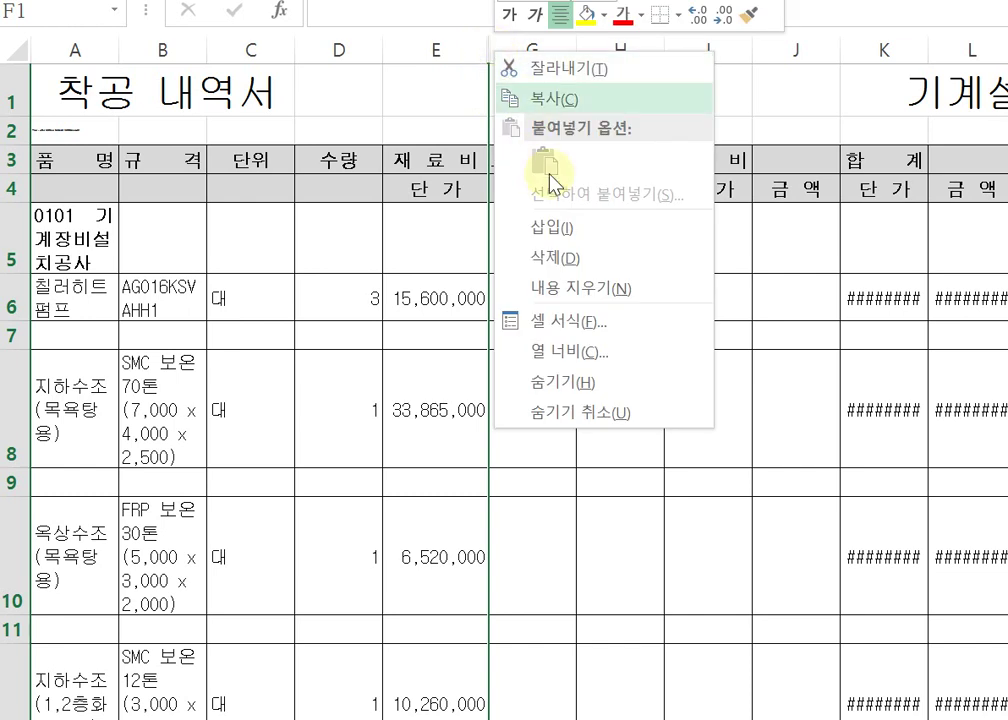
pyautogui.click(593, 413)
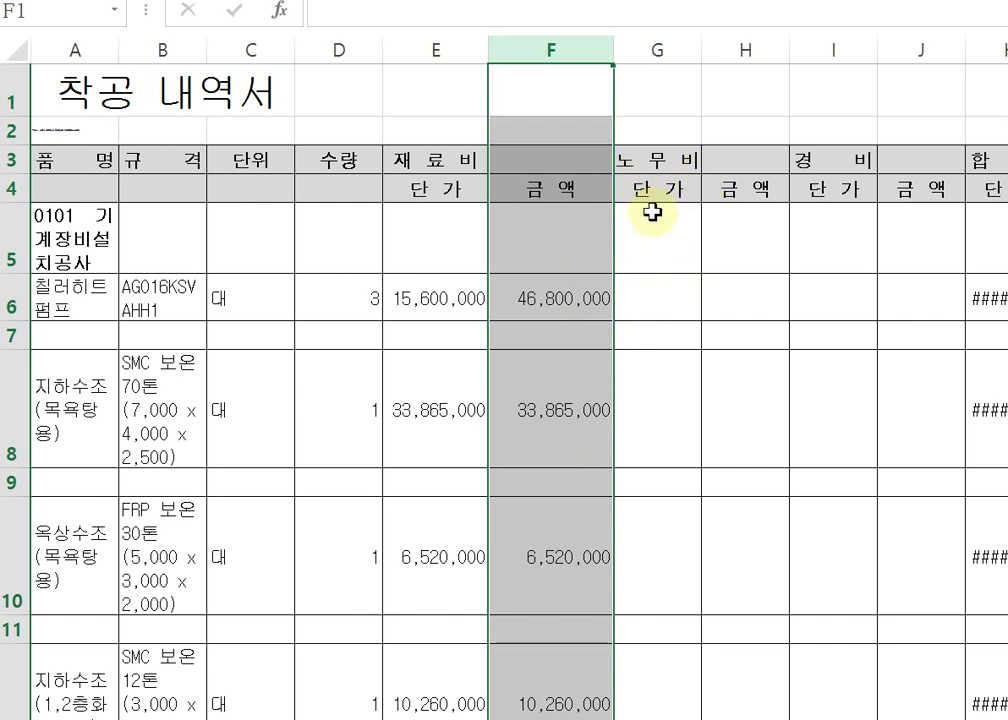
# Step: Repeat hiding column F of the 착공 내역서 sheet and bring it back into view
pyautogui.rightClick(570, 104)
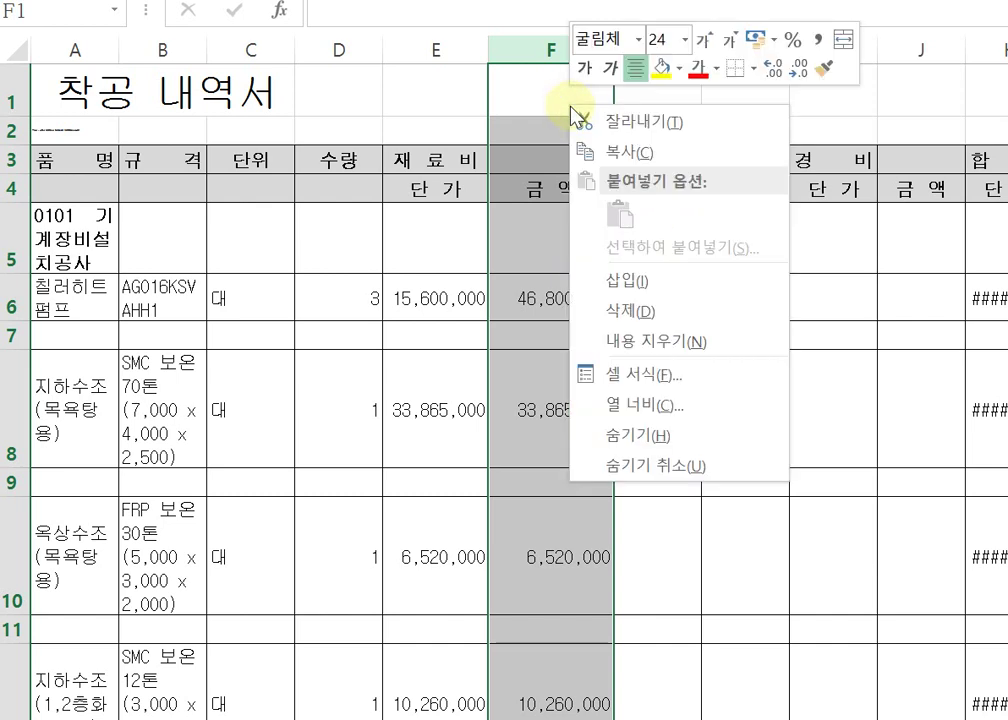
pyautogui.click(690, 433)
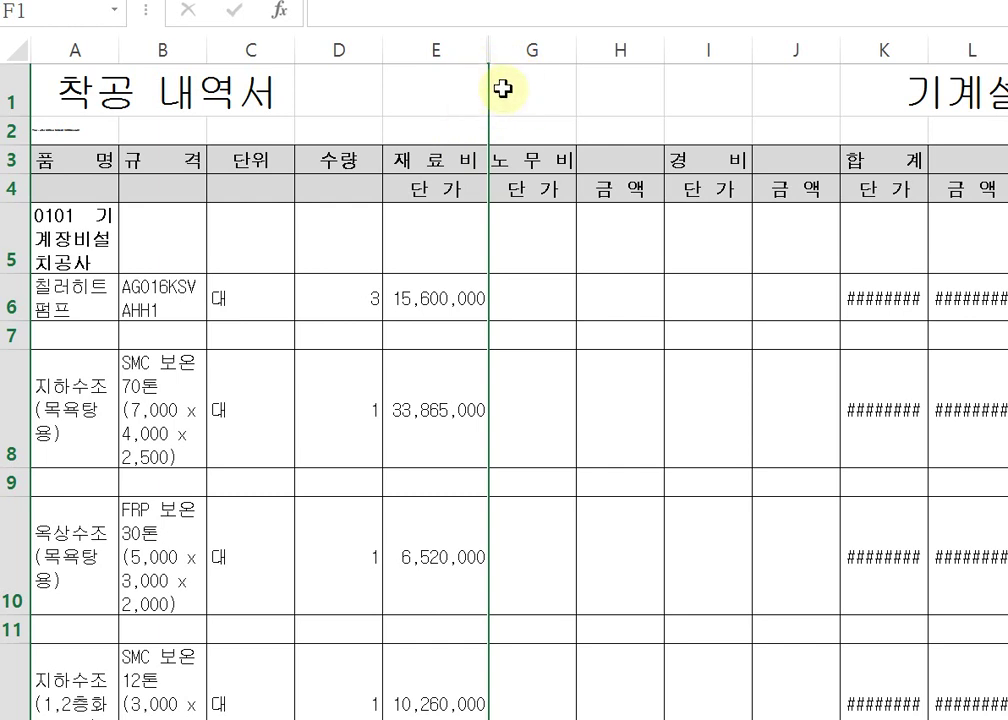
pyautogui.click(476, 33)
pyautogui.rightClick(492, 46)
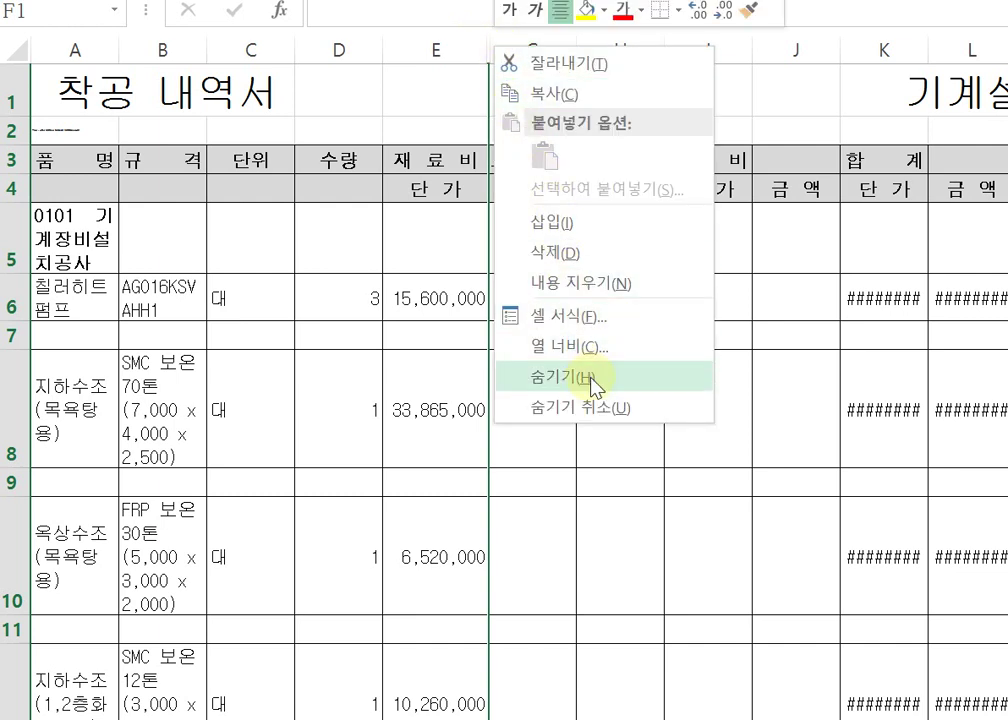
pyautogui.click(598, 409)
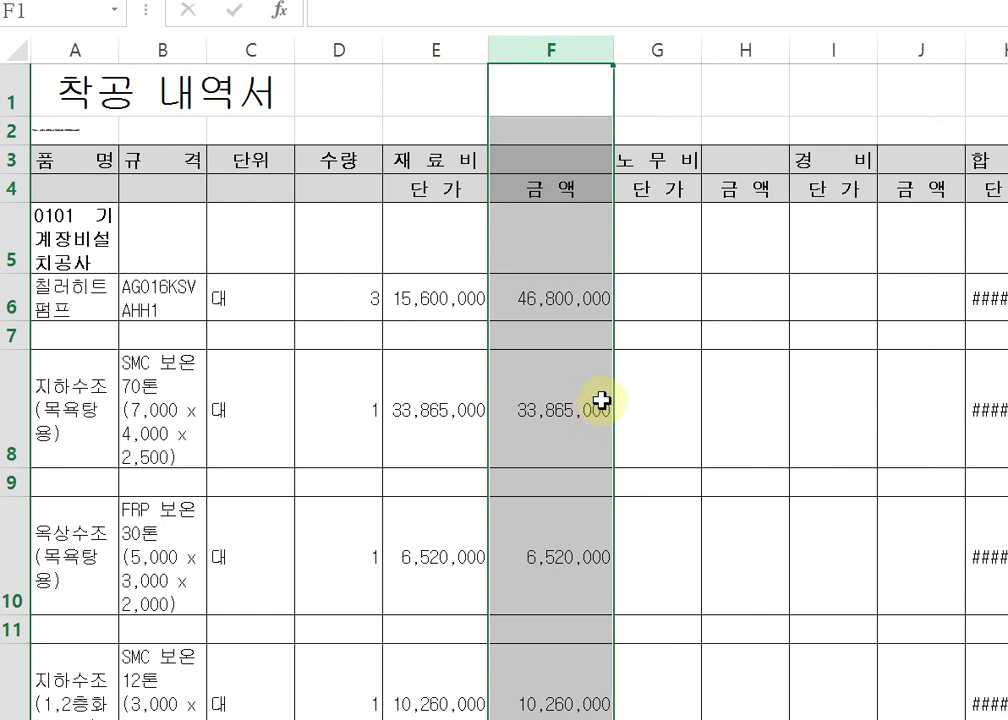
pyautogui.click(658, 419)
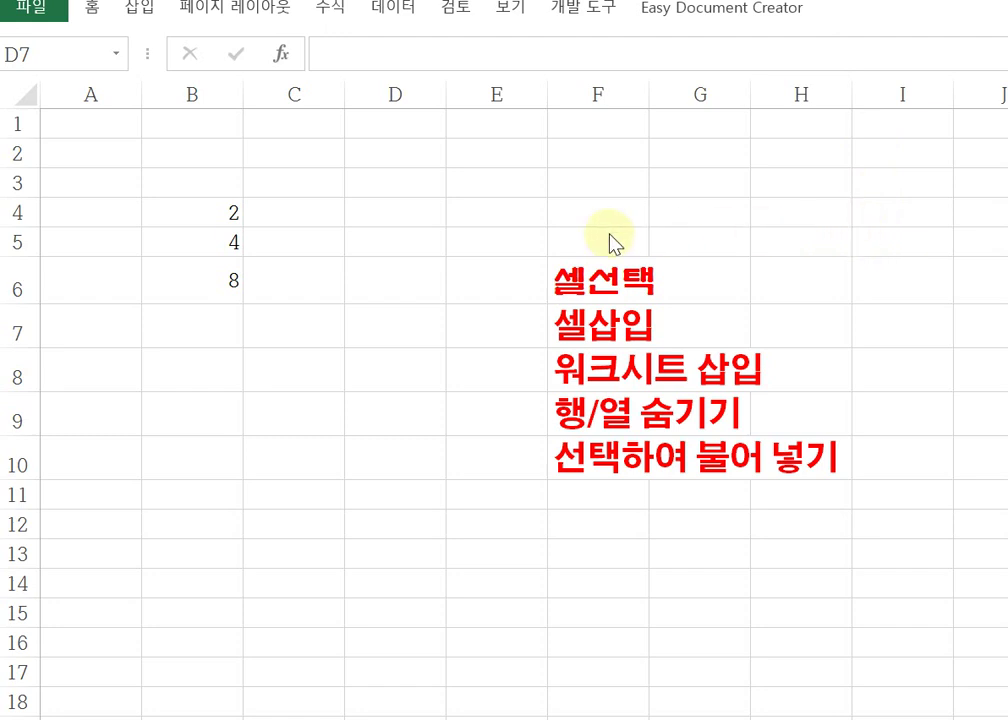
# Step: Inspect the contents of cells B4 and B5 and the formula in cell B6 of the practice worksheet
pyautogui.click(219, 214)
pyautogui.click(221, 244)
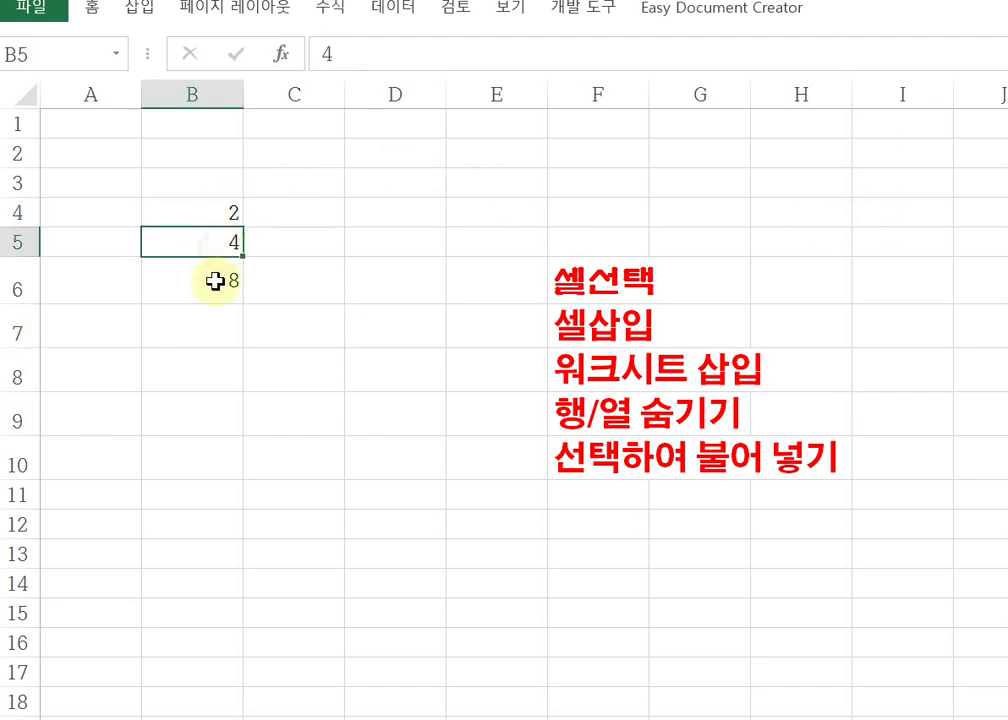
pyautogui.click(214, 281)
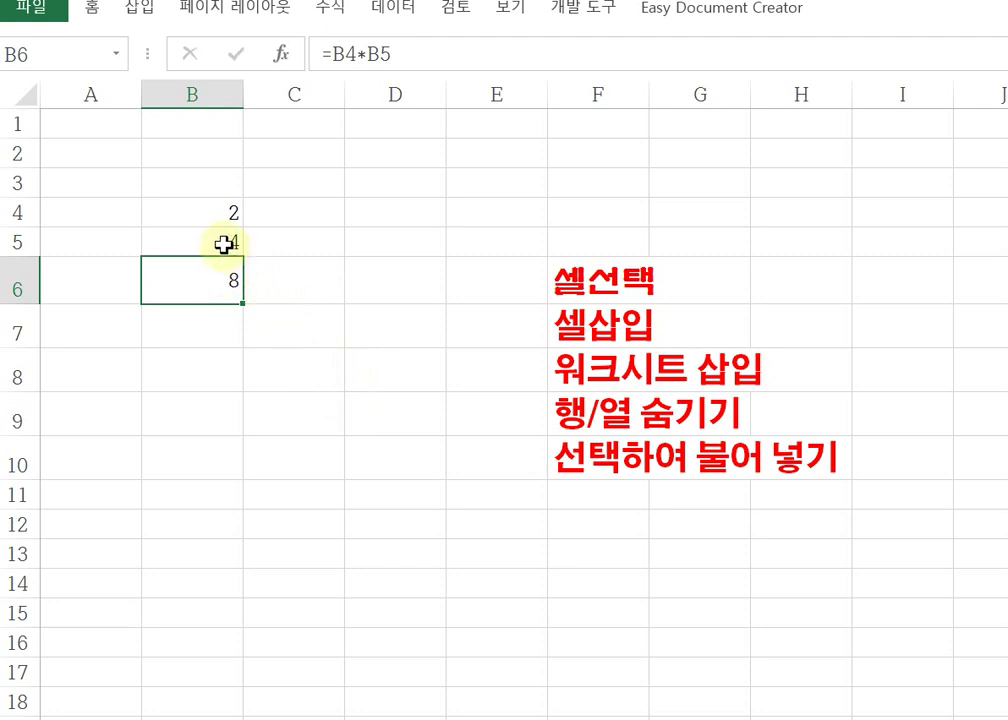
pyautogui.click(215, 214)
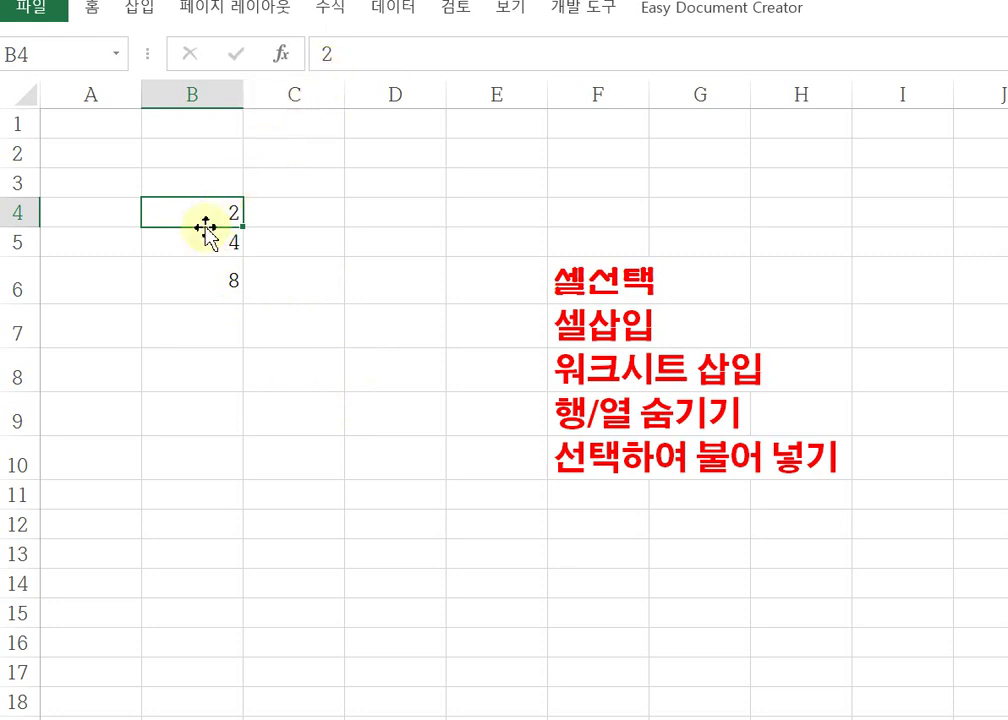
pyautogui.click(197, 246)
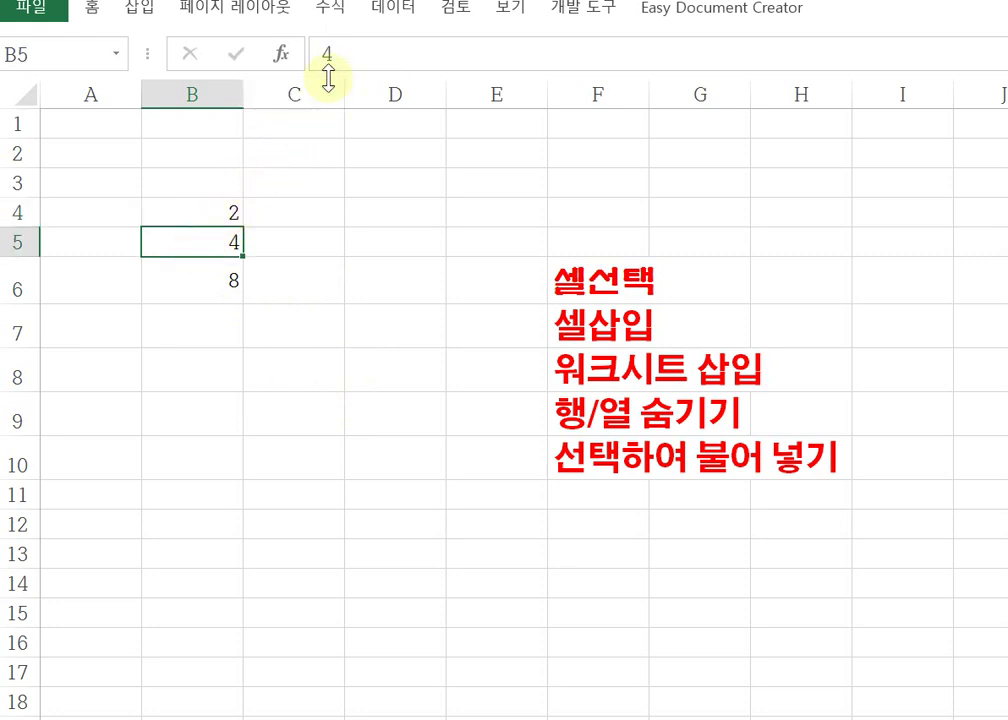
pyautogui.click(228, 279)
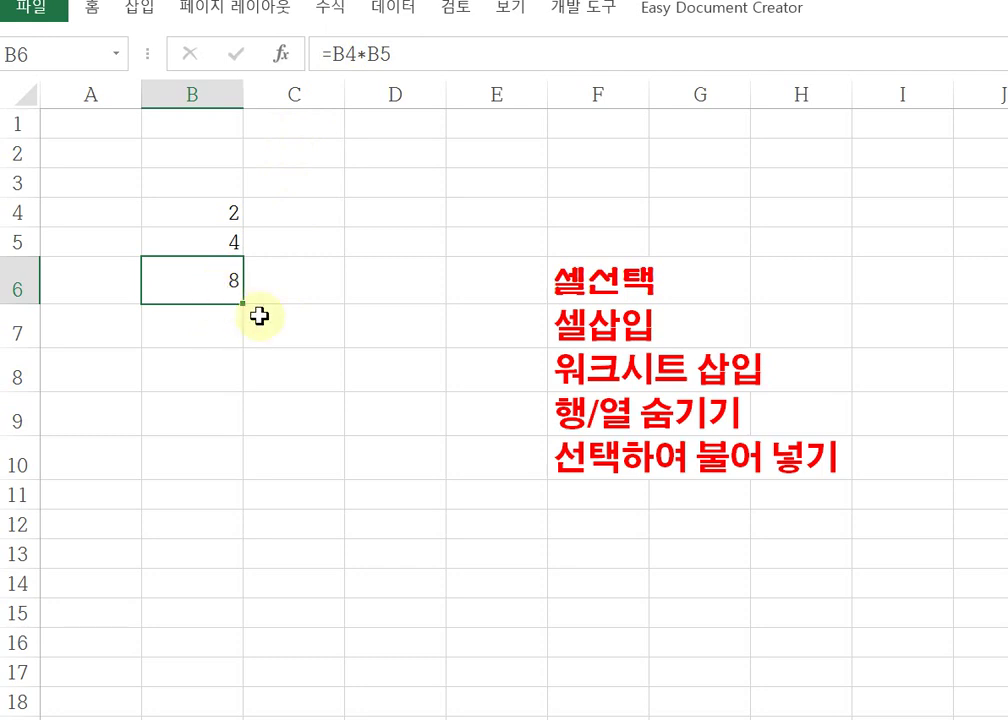
# Step: Copy the range B4:B6 and paste only its values starting at cell D4
pyautogui.click(297, 333)
pyautogui.moveTo(230, 209); pyautogui.dragTo(203, 272)
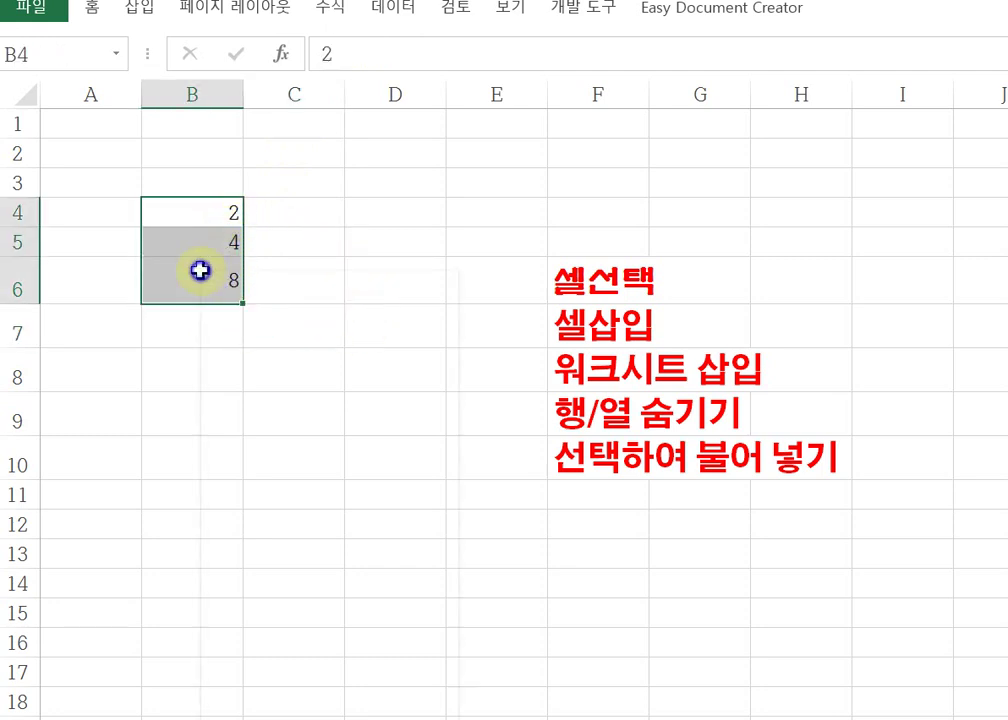
pyautogui.rightClick(203, 272)
pyautogui.click(243, 319)
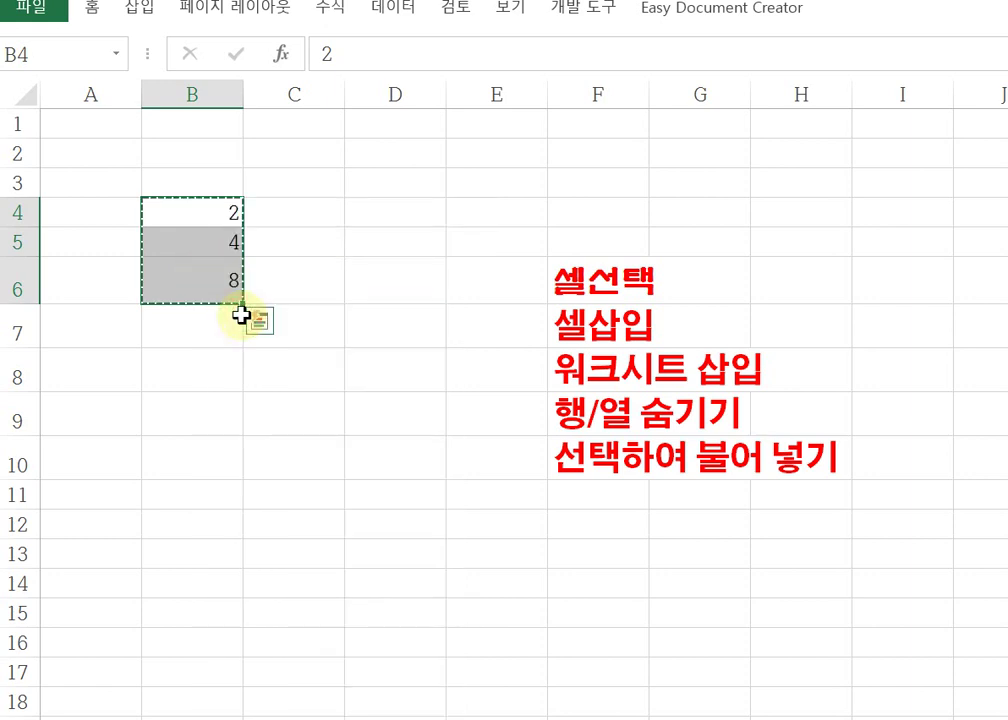
pyautogui.click(401, 210)
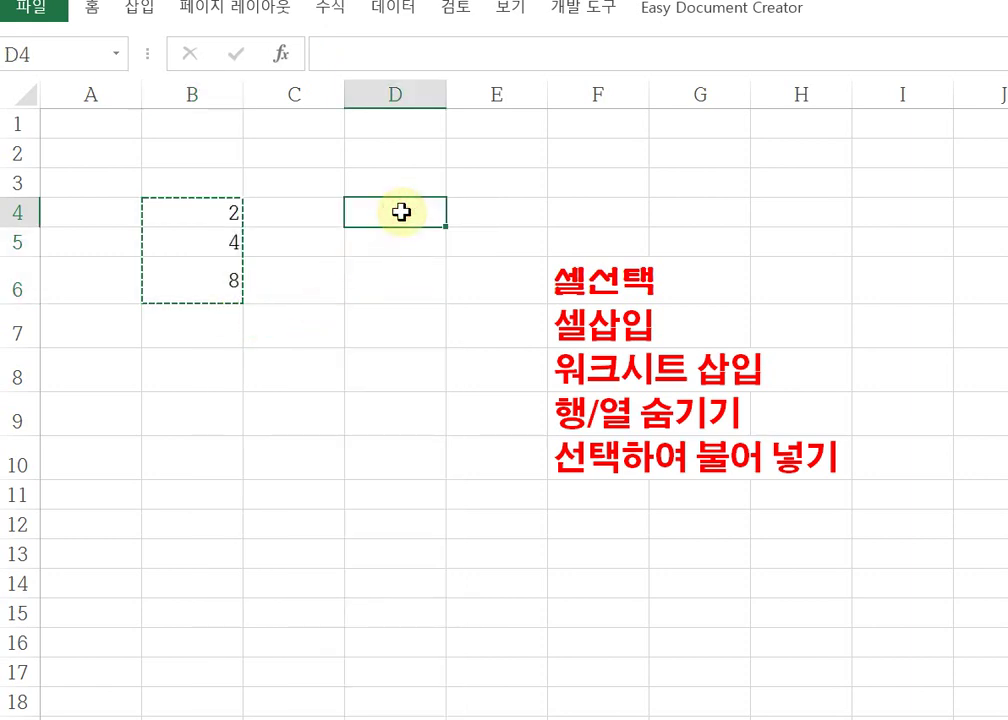
pyautogui.rightClick(401, 210)
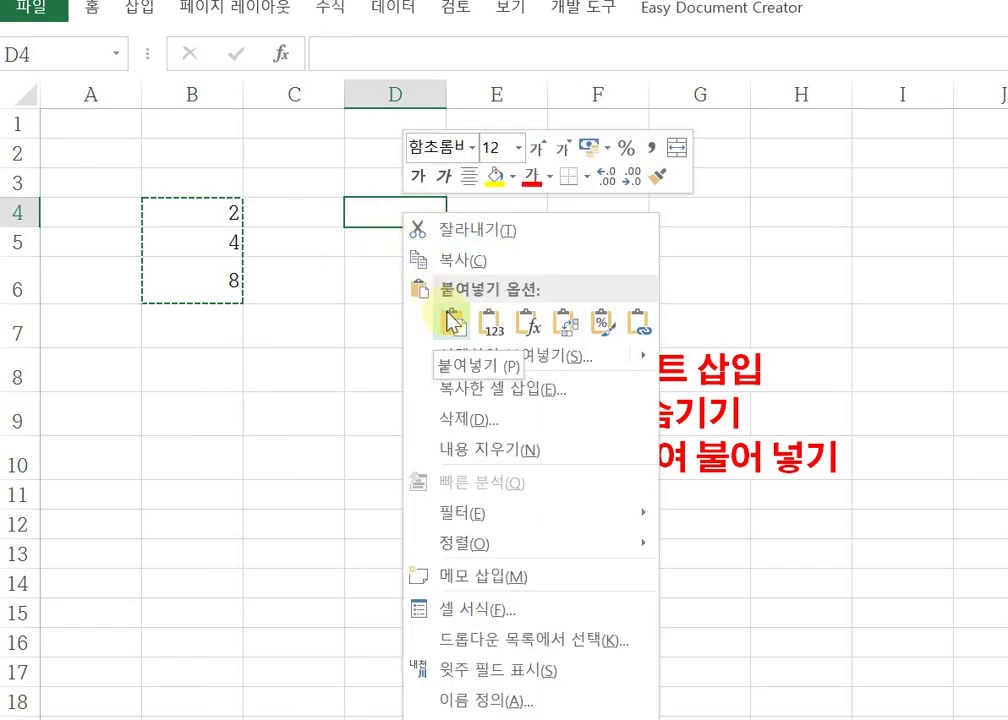
pyautogui.click(449, 322)
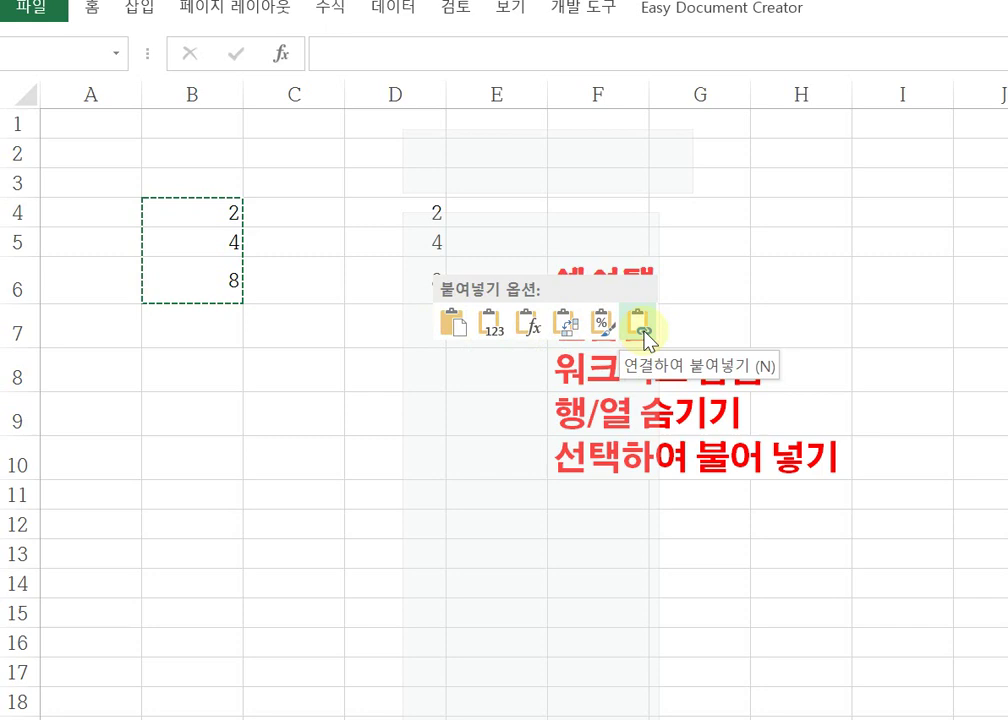
pyautogui.rightClick(402, 292)
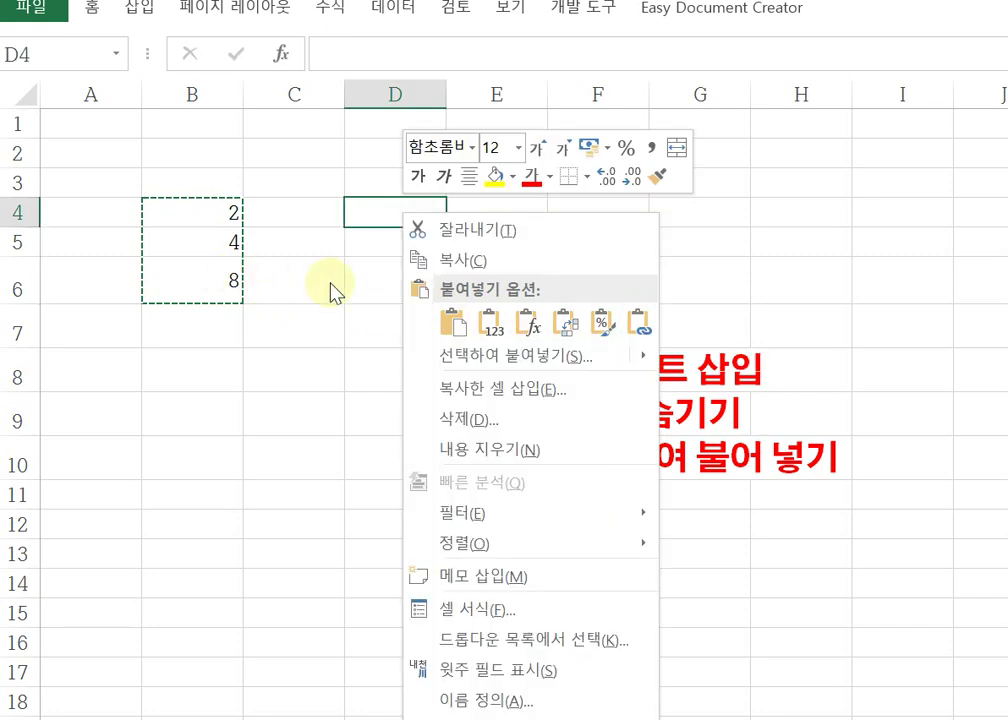
pyautogui.click(603, 328)
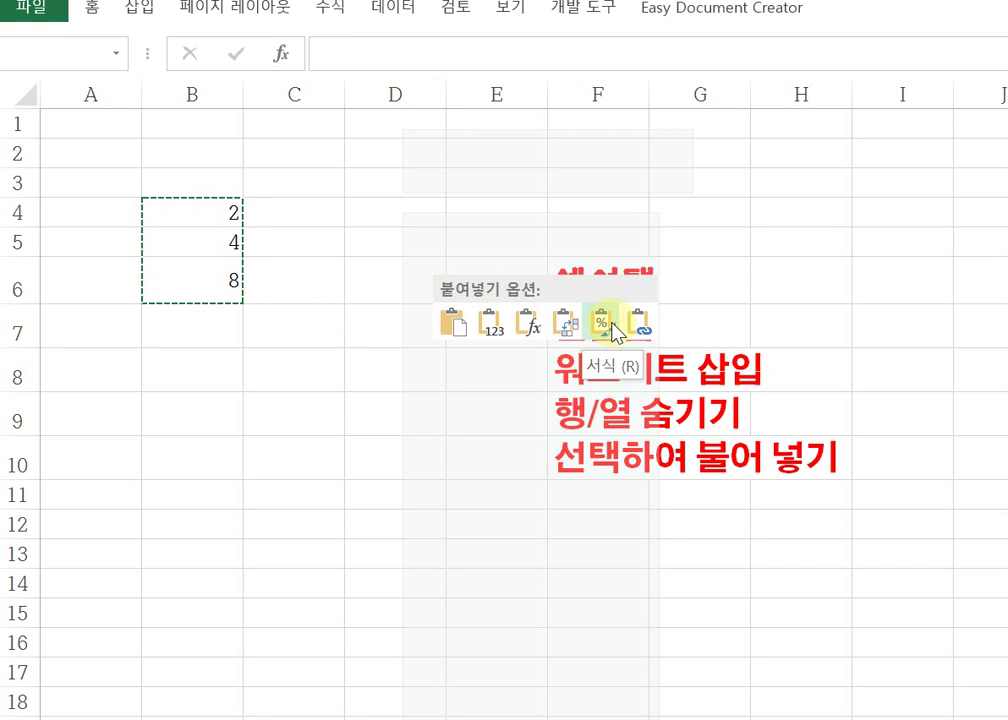
pyautogui.click(486, 330)
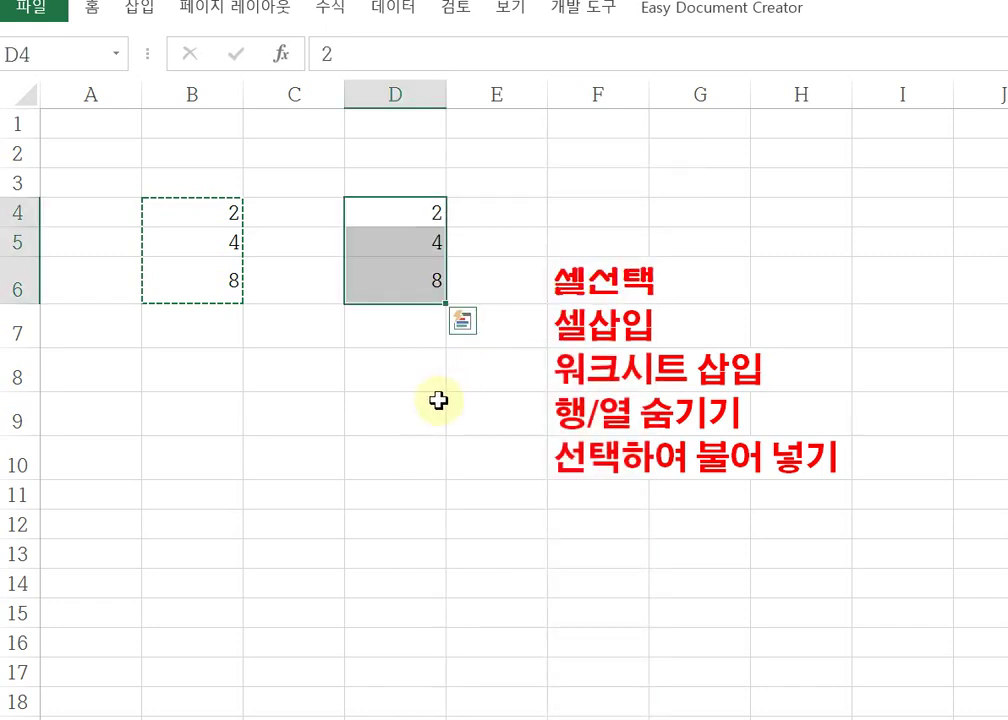
pyautogui.click(428, 400)
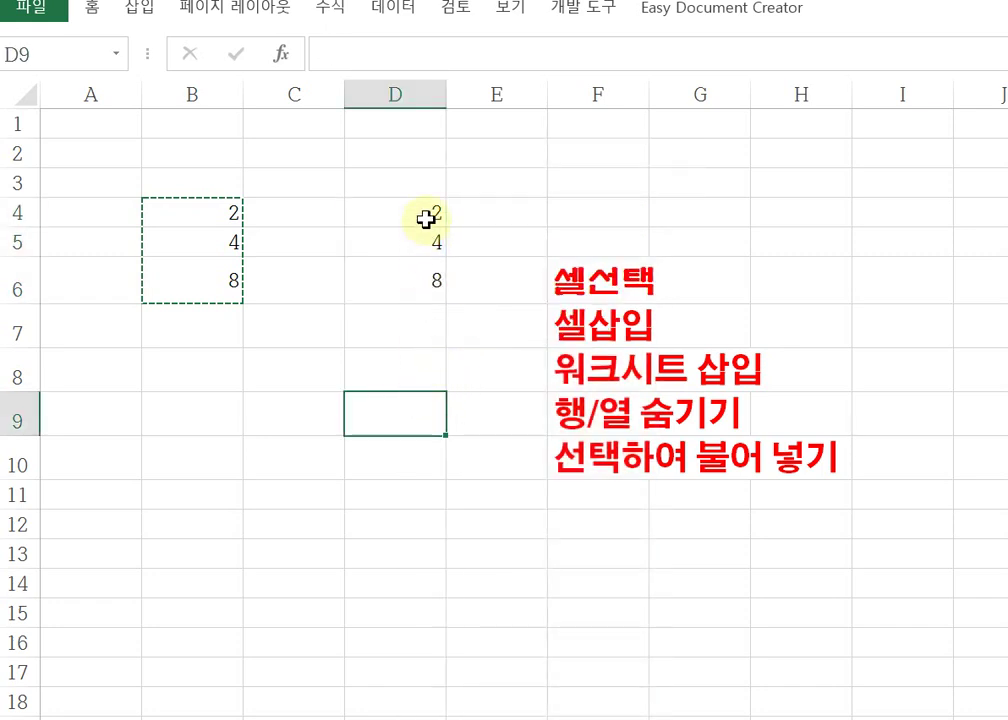
# Step: Compare the contents of the pasted cell D6 with the formula in the source cell B6
pyautogui.click(410, 287)
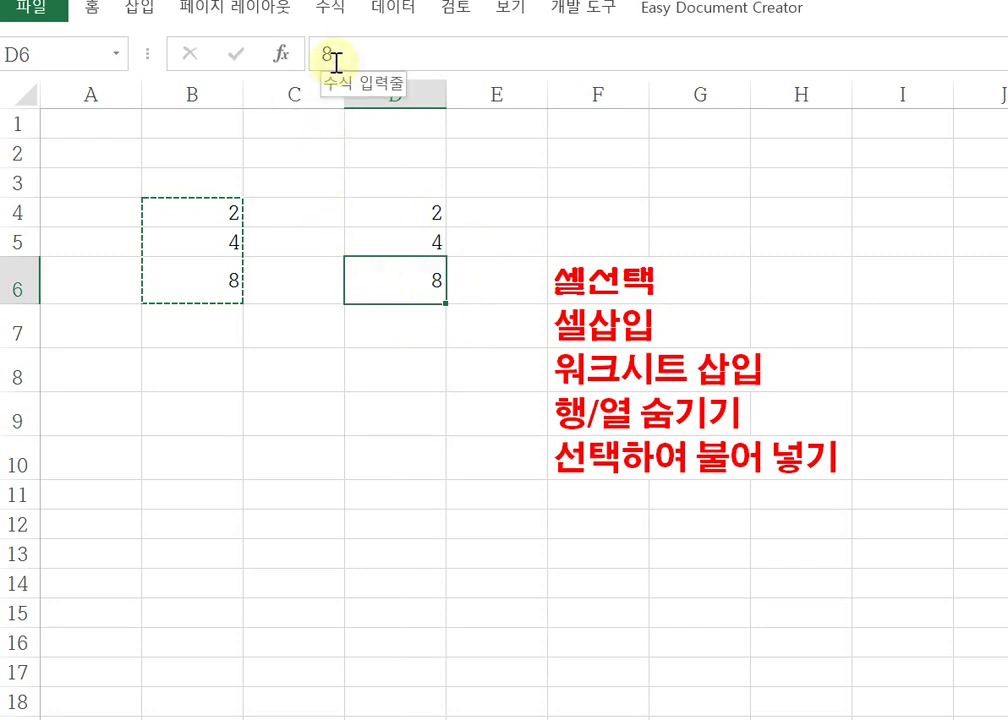
pyautogui.click(218, 287)
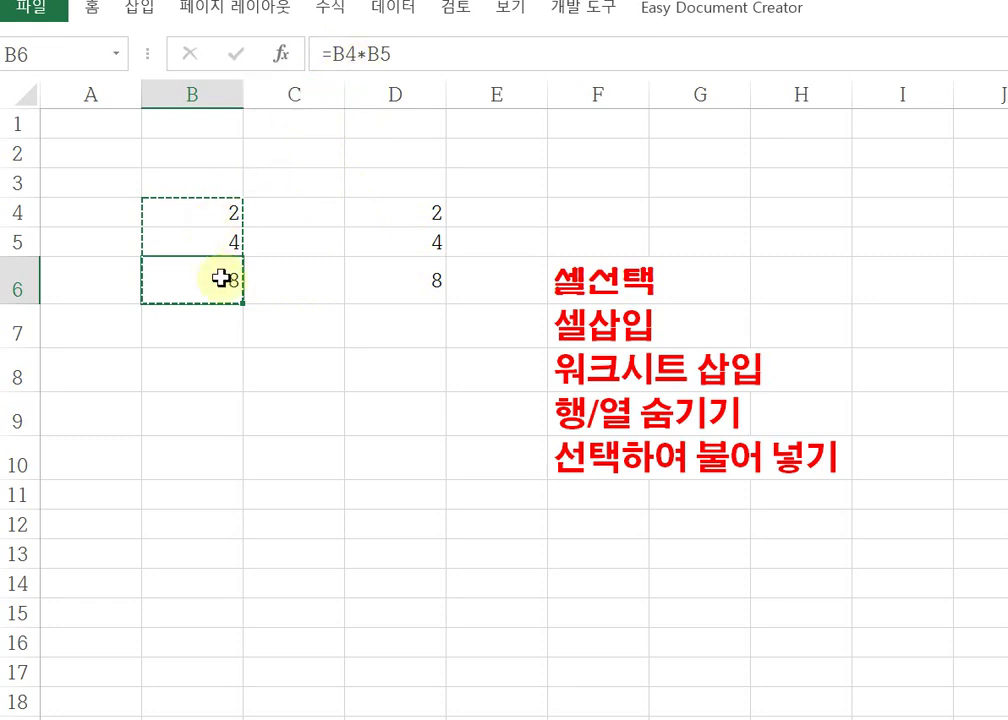
pyautogui.click(400, 279)
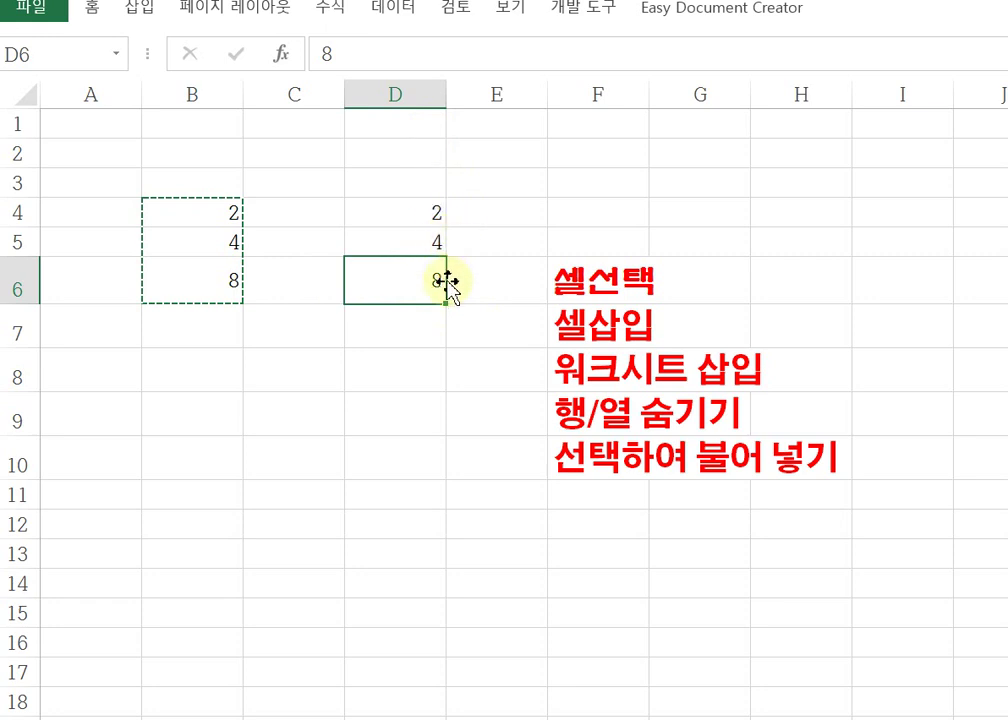
pyautogui.click(218, 285)
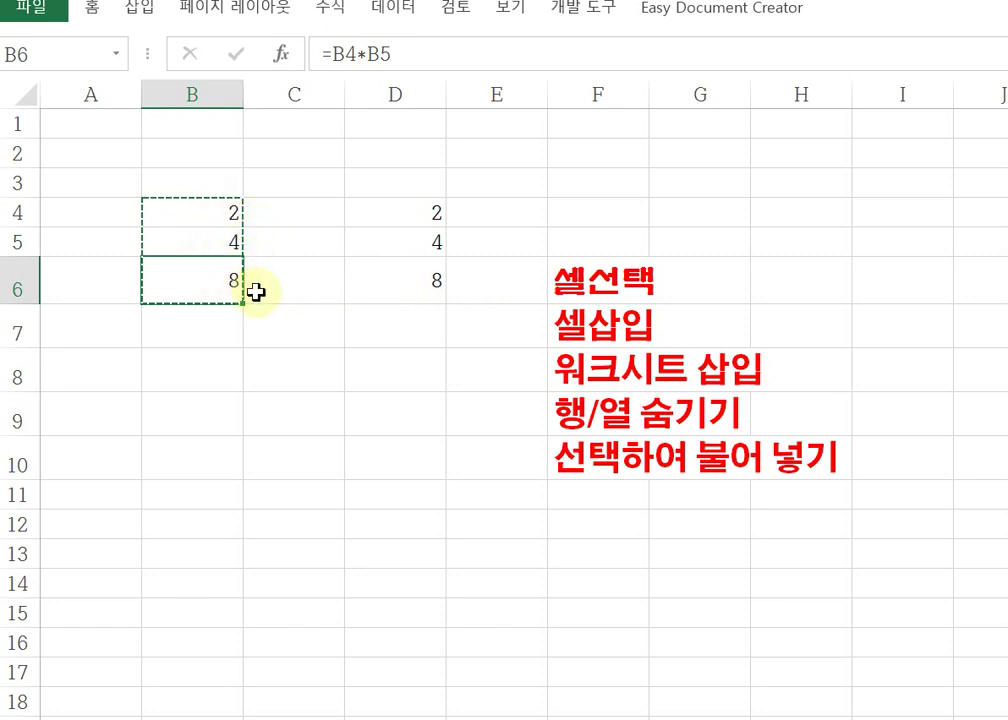
pyautogui.click(403, 286)
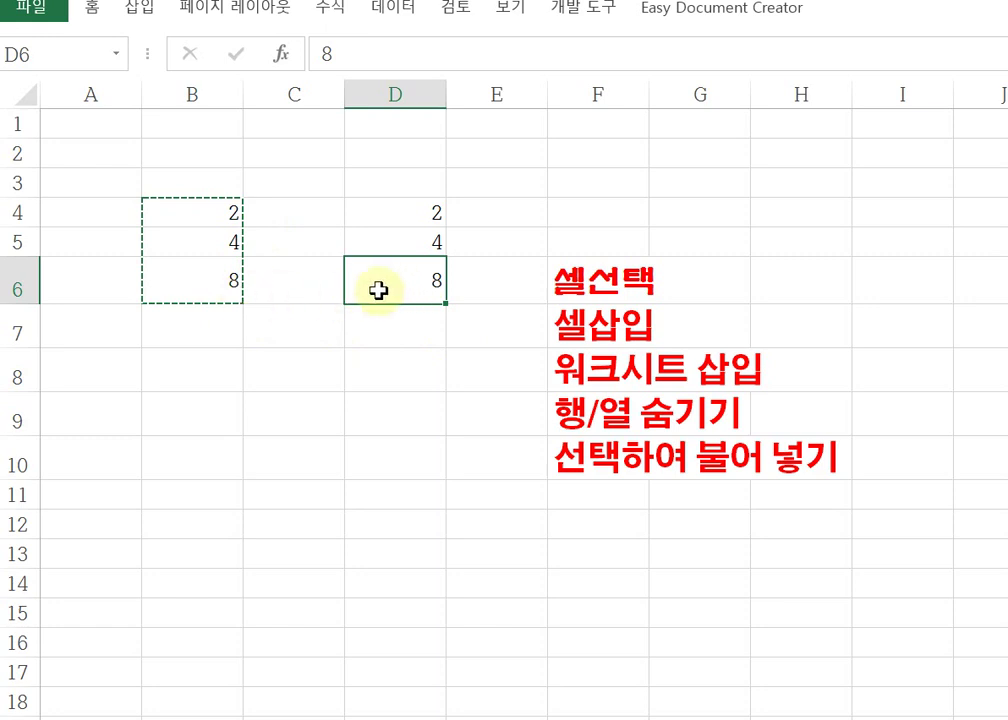
# Step: Set cell D4 to 3 and check the contents of cell D6
pyautogui.click(432, 212)
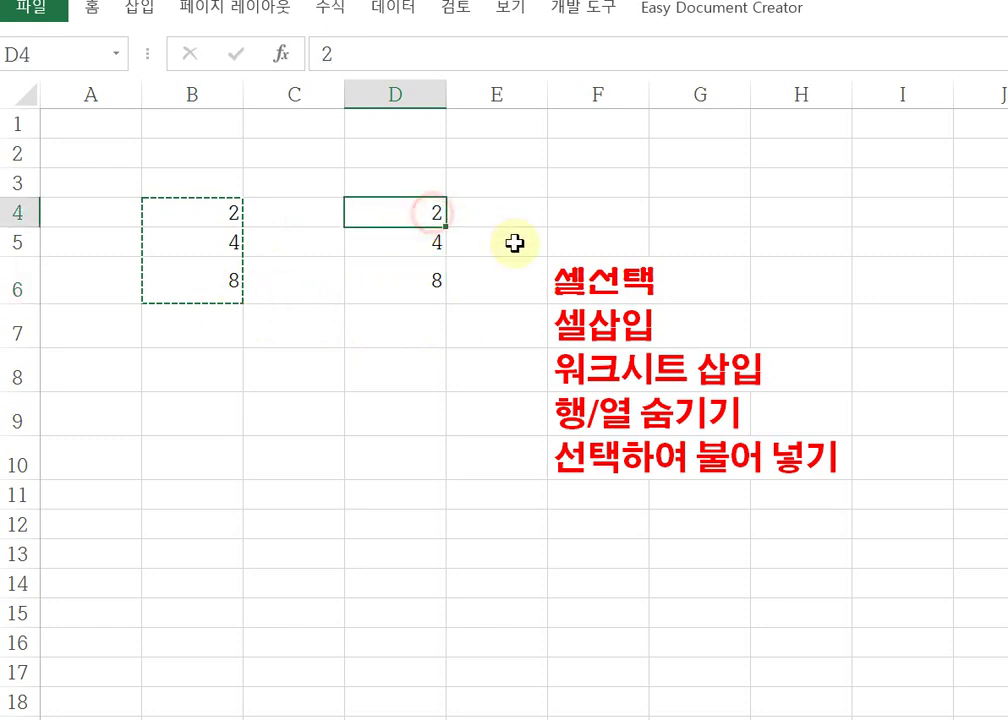
pyautogui.write('3')
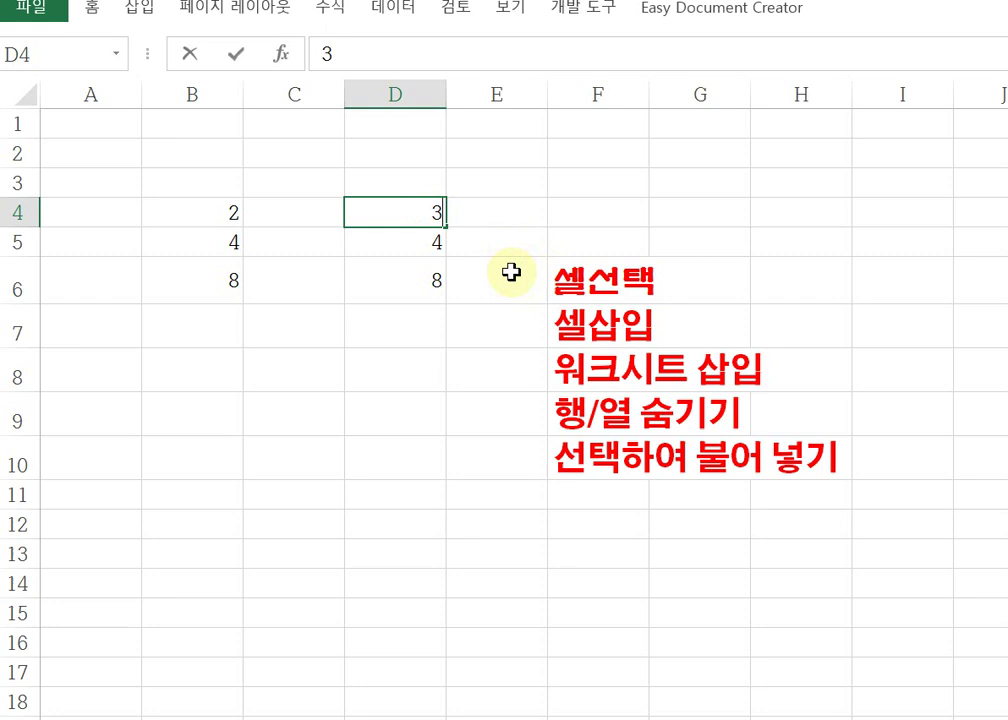
pyautogui.click(423, 353)
pyautogui.click(437, 285)
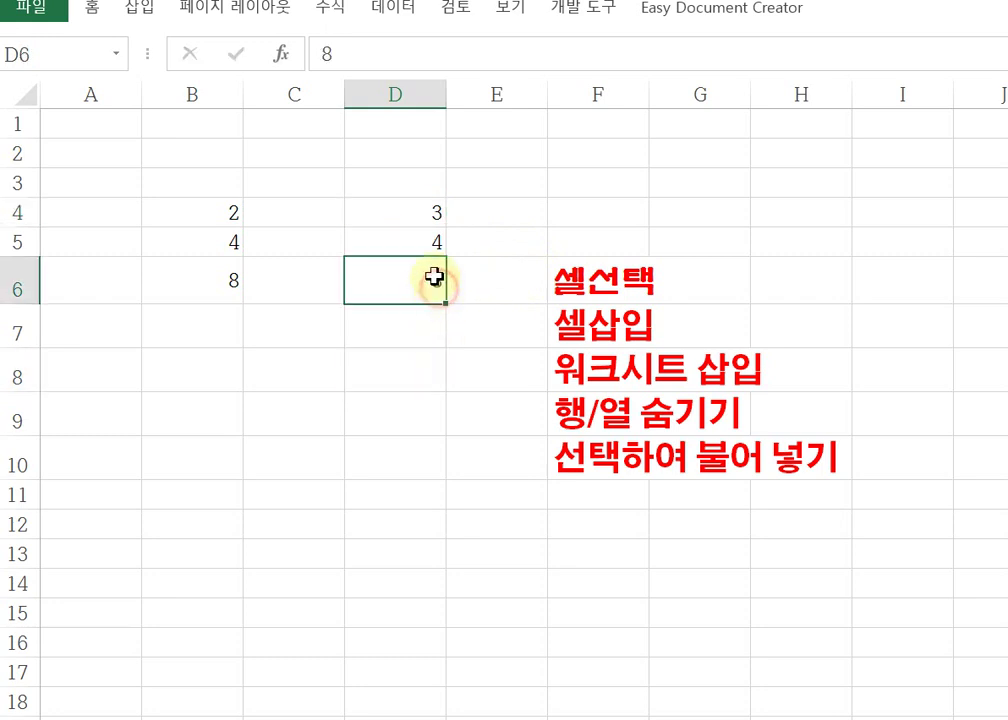
pyautogui.click(425, 216)
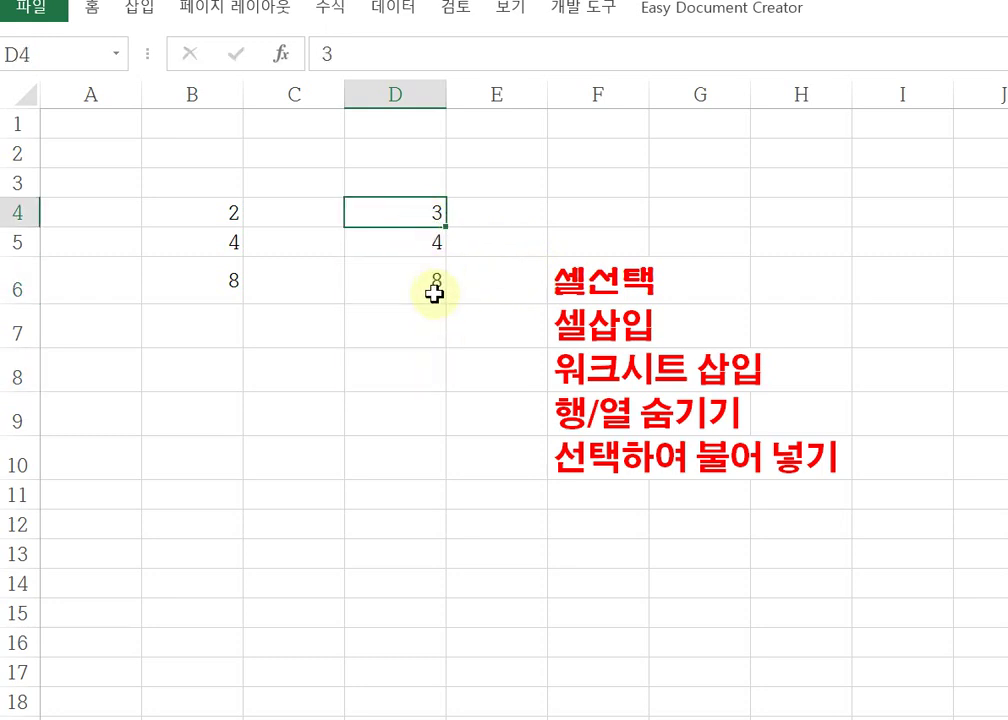
pyautogui.click(434, 288)
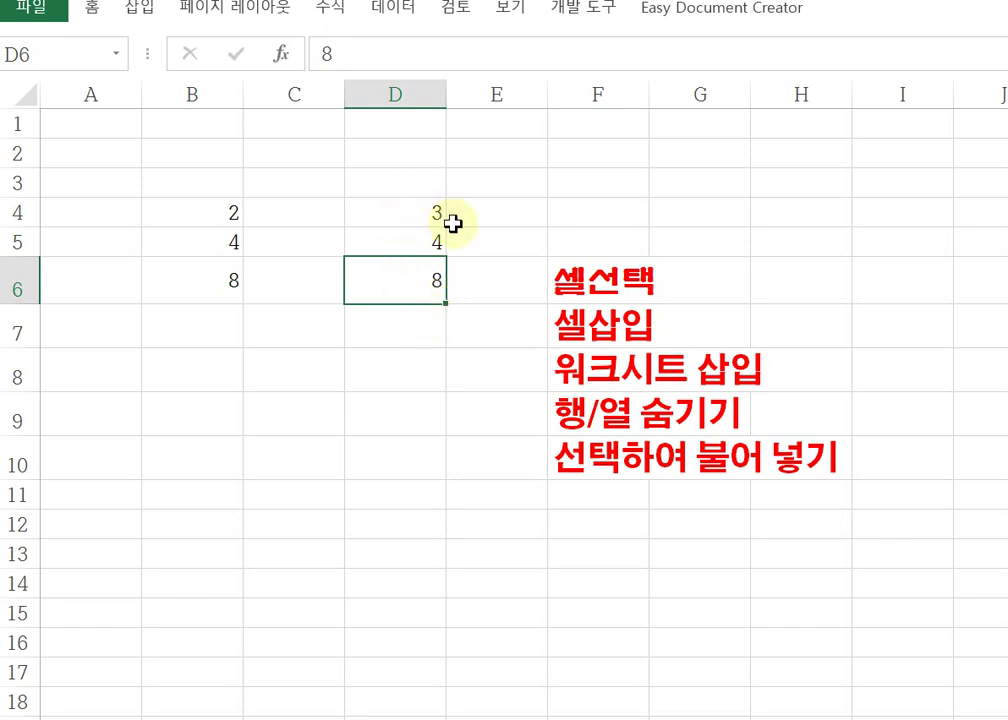
# Step: Set cell B4 to 3 and compare the contents of cells B6 and D6
pyautogui.click(201, 215)
pyautogui.write('3')
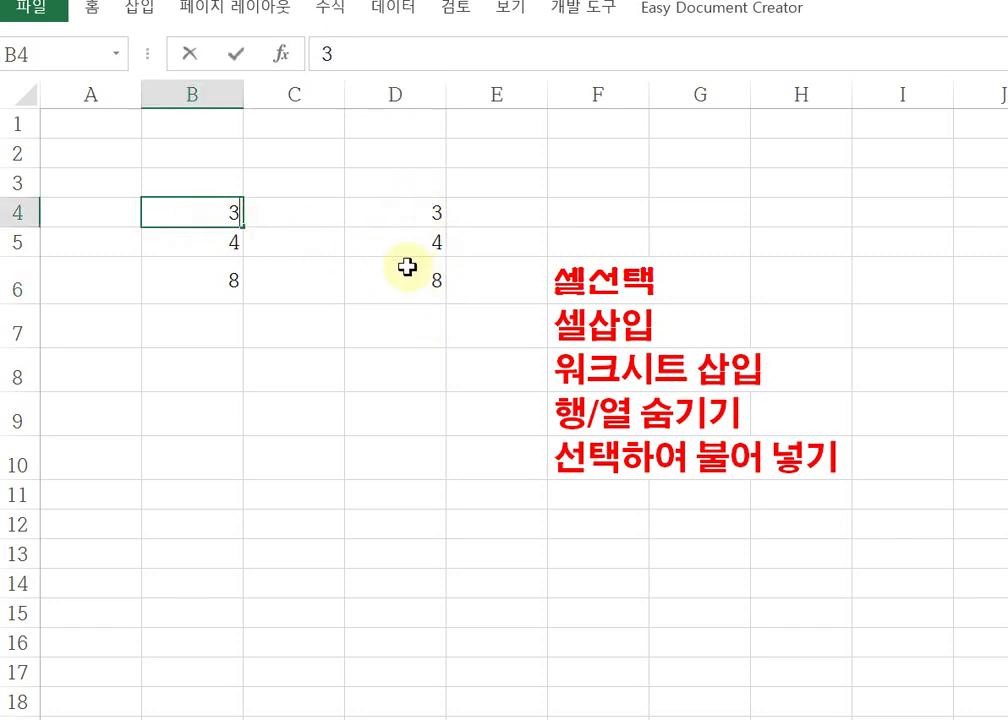
pyautogui.click(333, 371)
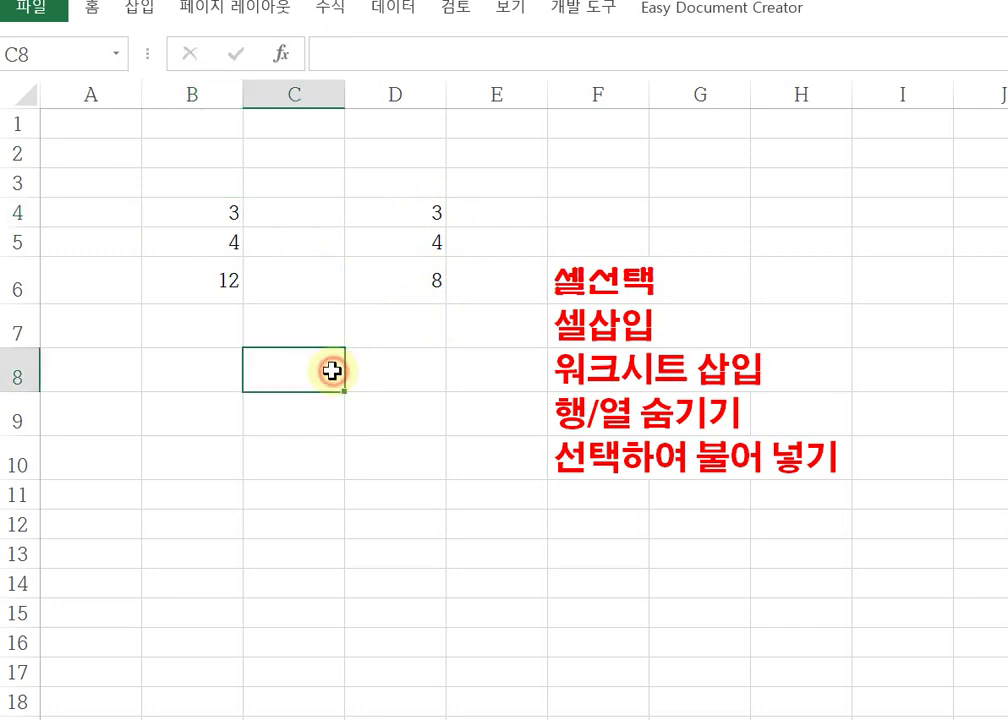
pyautogui.click(222, 283)
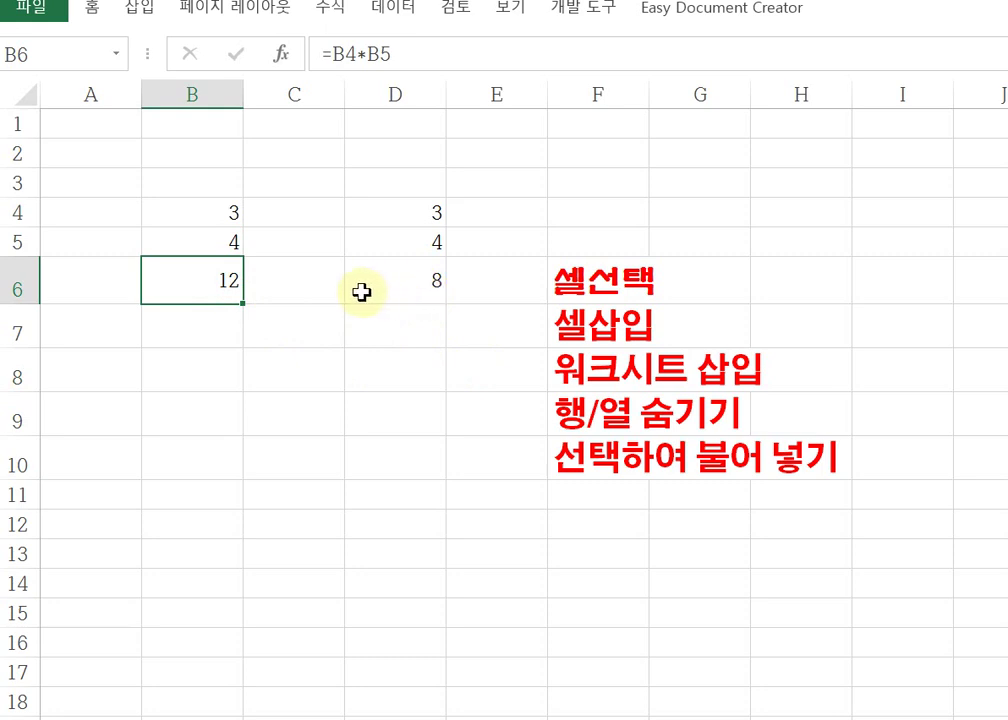
pyautogui.click(402, 289)
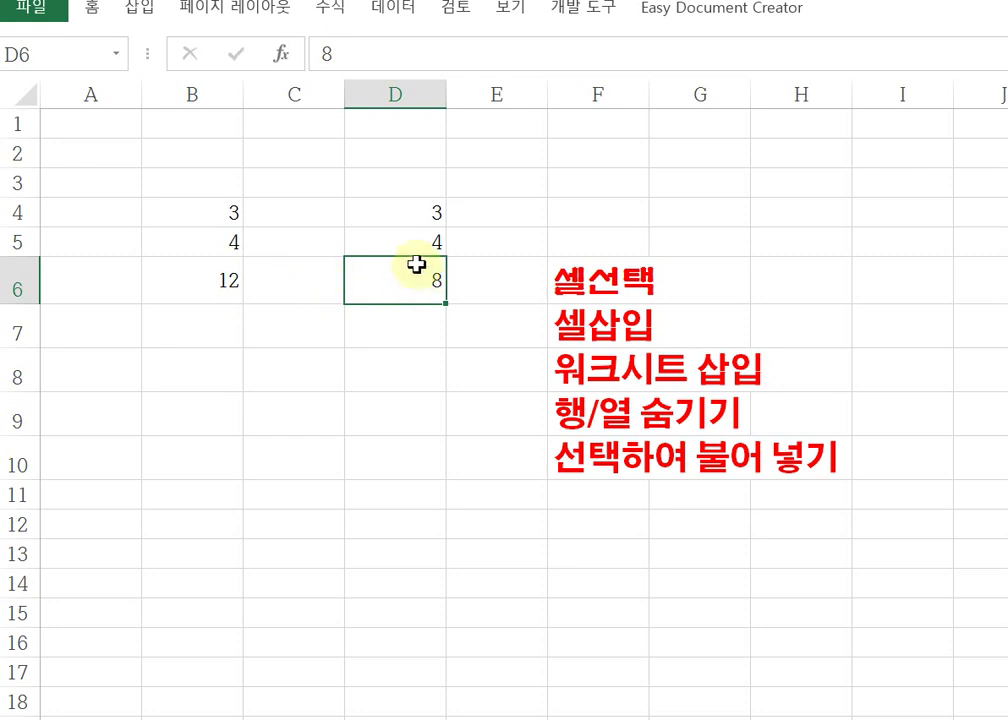
# Step: Select the pasted range D4:D6
pyautogui.moveTo(409, 209); pyautogui.dragTo(423, 270)
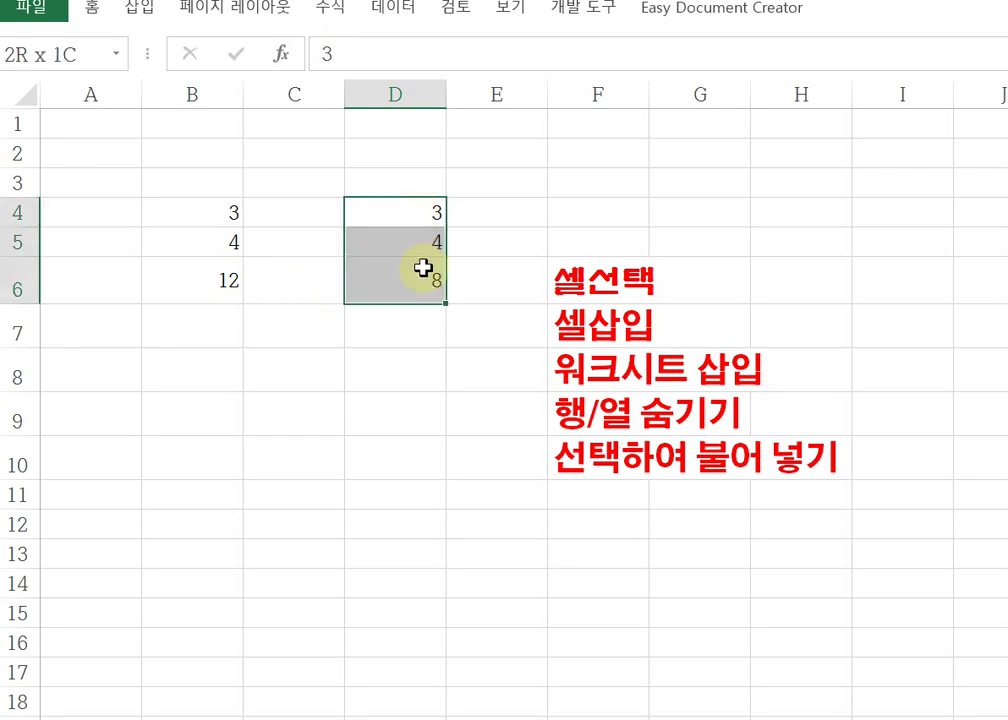
# Step: Compare what cells D6 and B6 contain to see which one holds a formula
pyautogui.rightClick(425, 270)
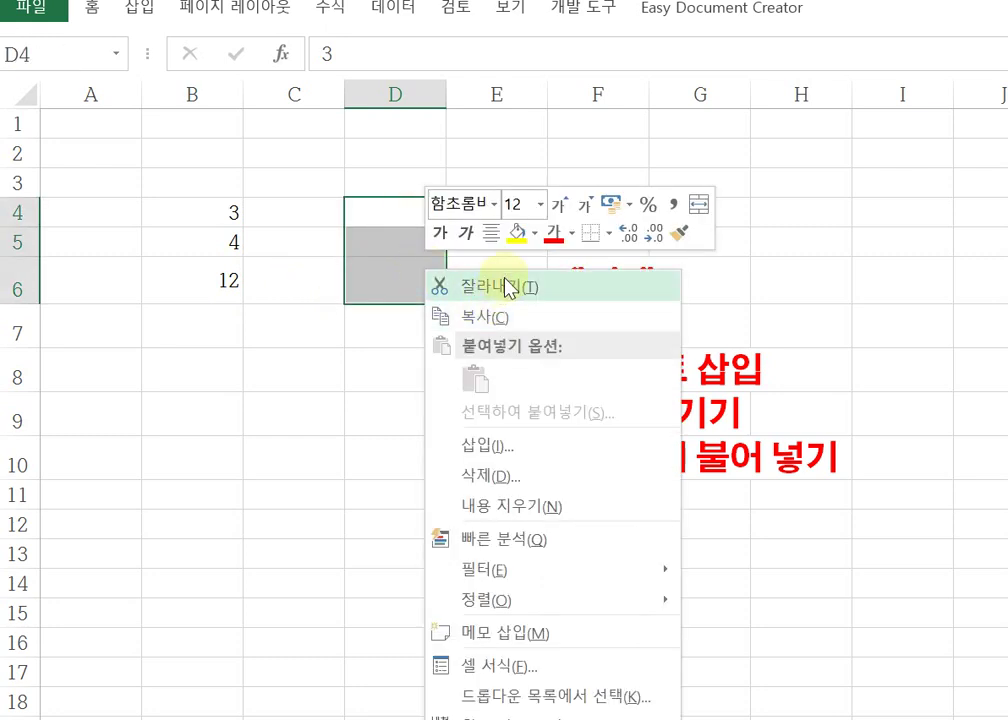
pyautogui.press('Escape')
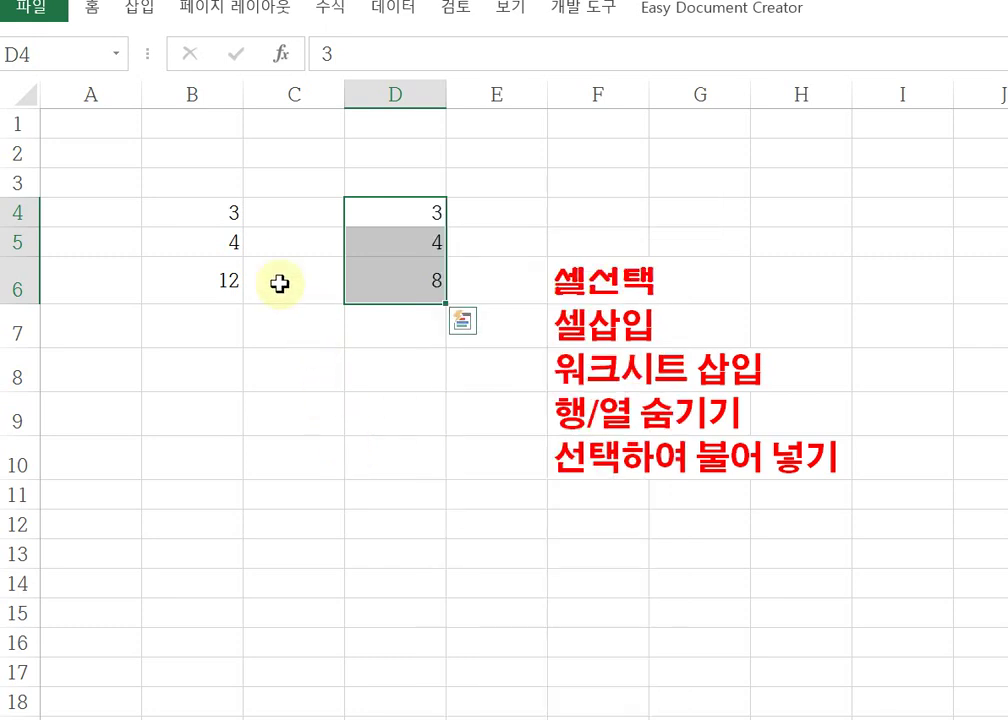
pyautogui.click(287, 356)
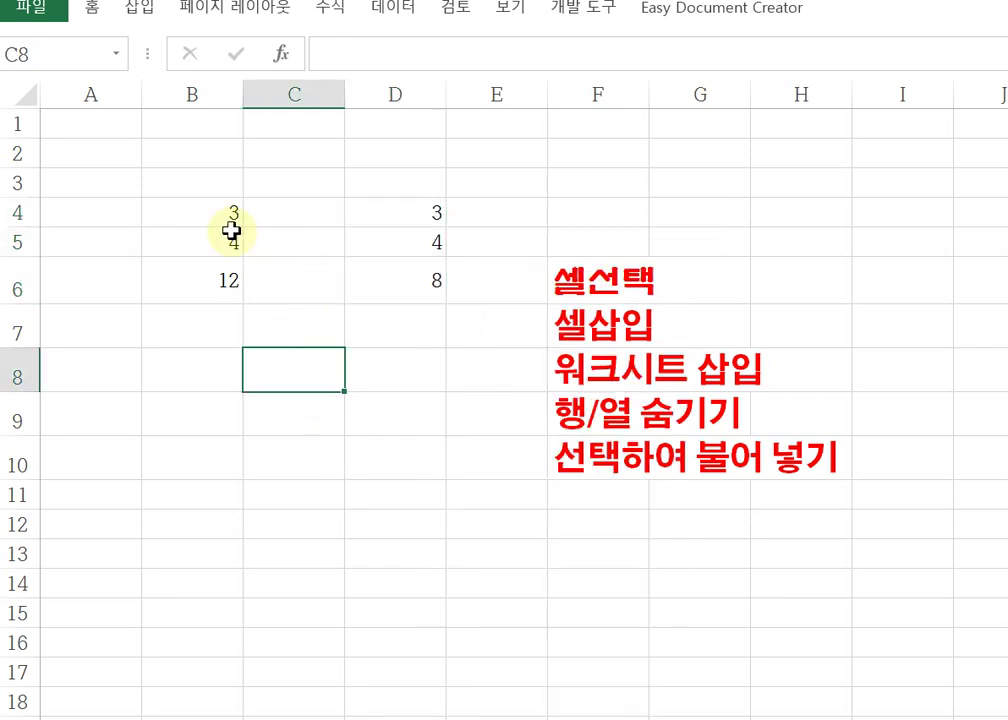
pyautogui.click(425, 288)
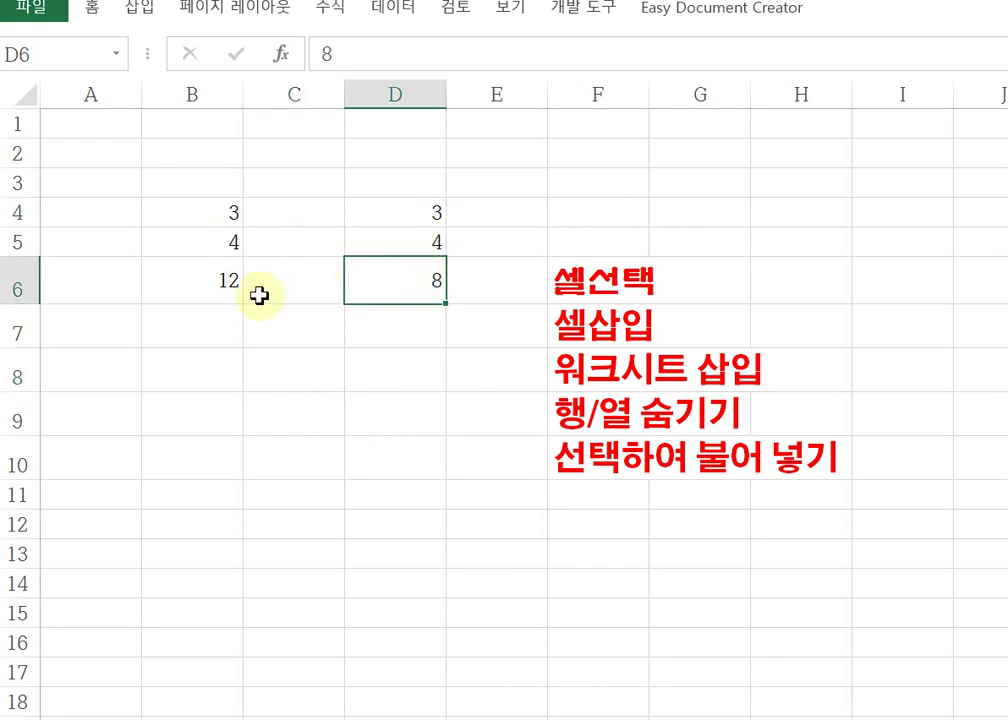
pyautogui.click(216, 280)
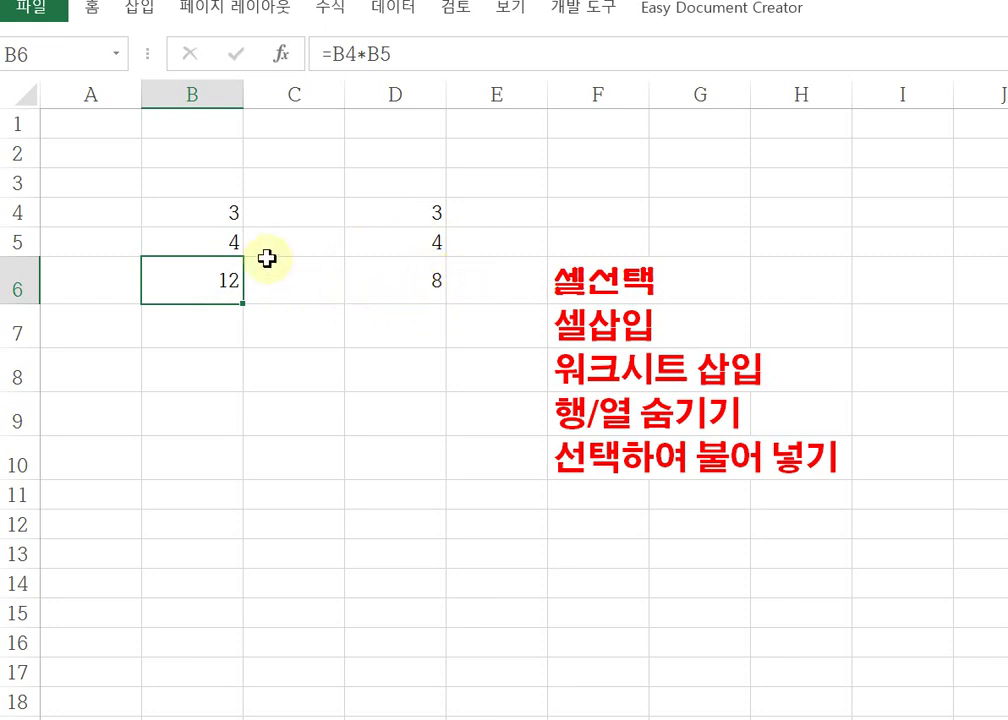
# Step: Copy the range B4:B6 and paste only its formulas starting at cell C4
pyautogui.click(217, 212)
pyautogui.moveTo(217, 212); pyautogui.dragTo(211, 268)
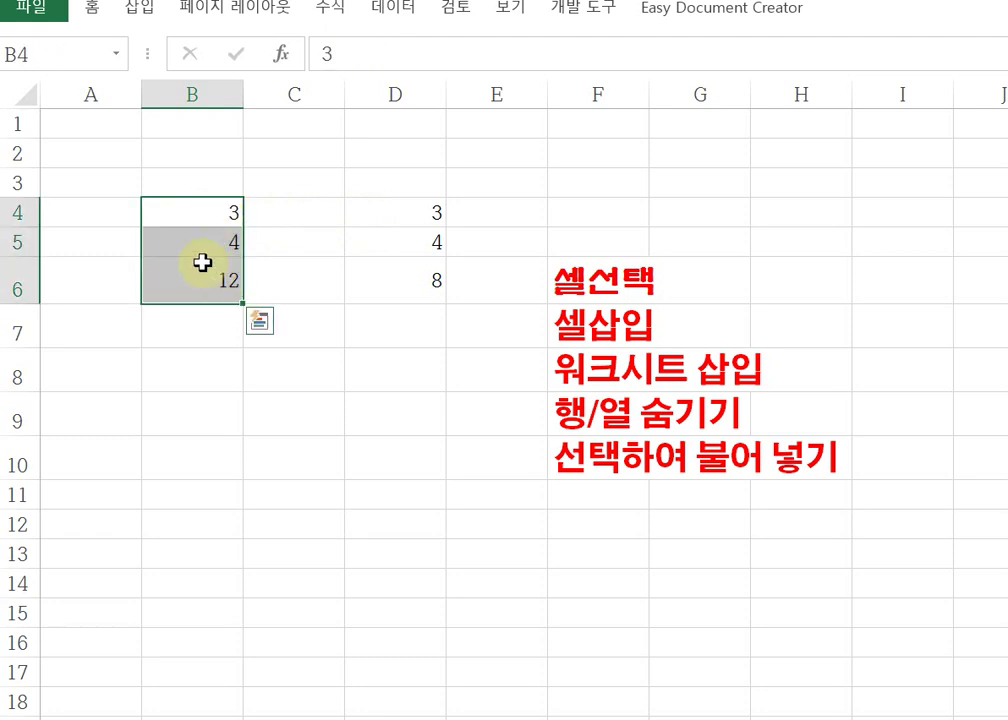
pyautogui.rightClick(202, 262)
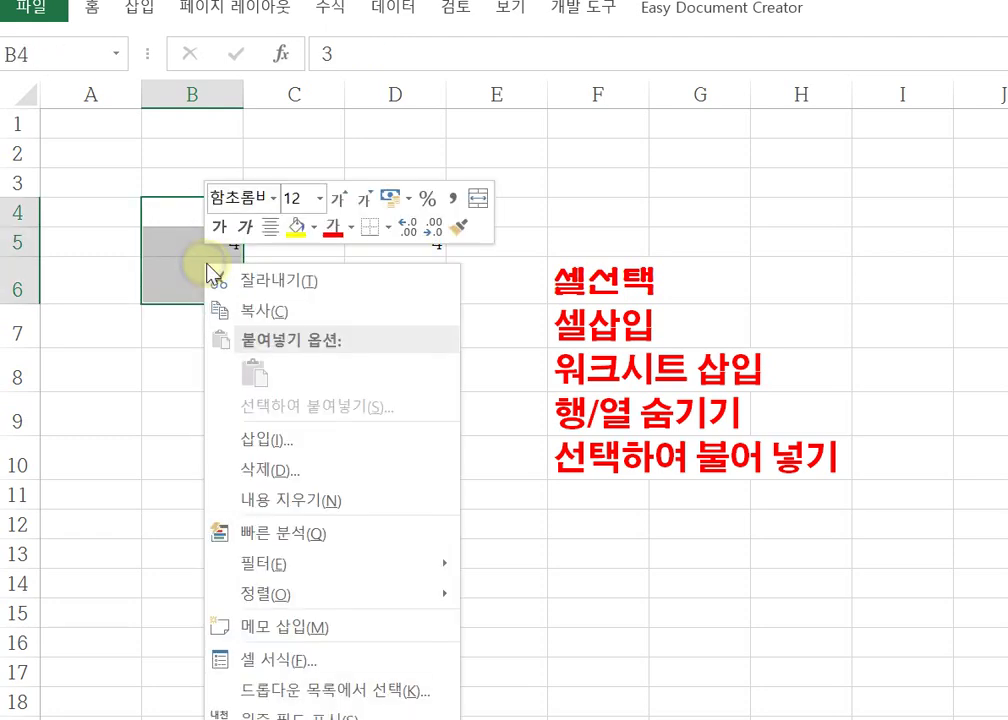
pyautogui.click(286, 313)
pyautogui.click(321, 214)
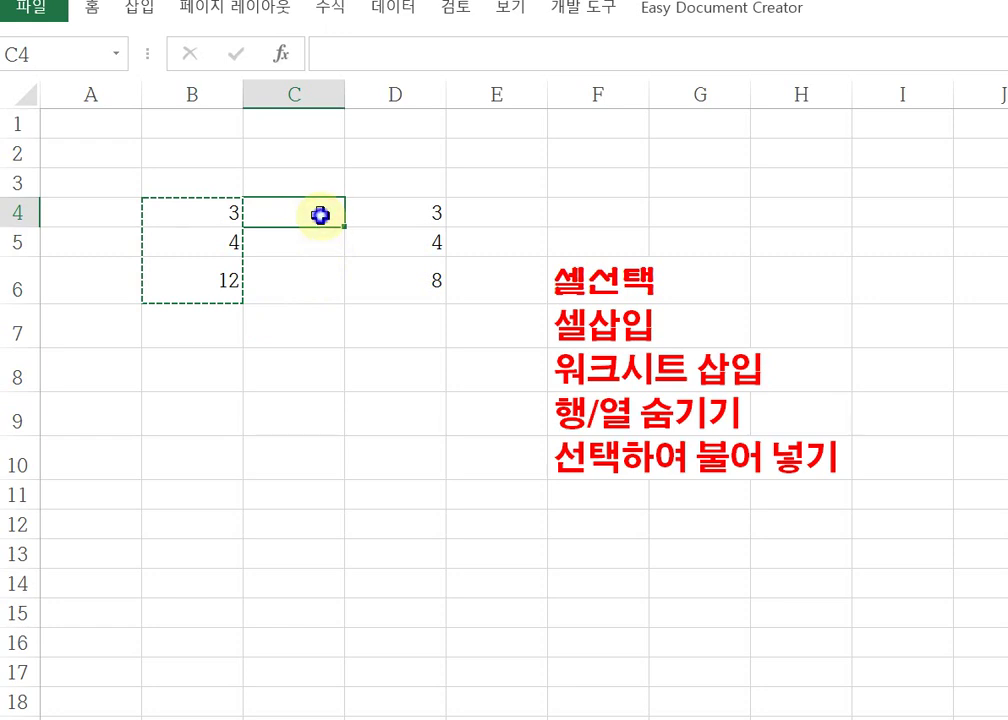
pyautogui.rightClick(321, 214)
pyautogui.click(368, 328)
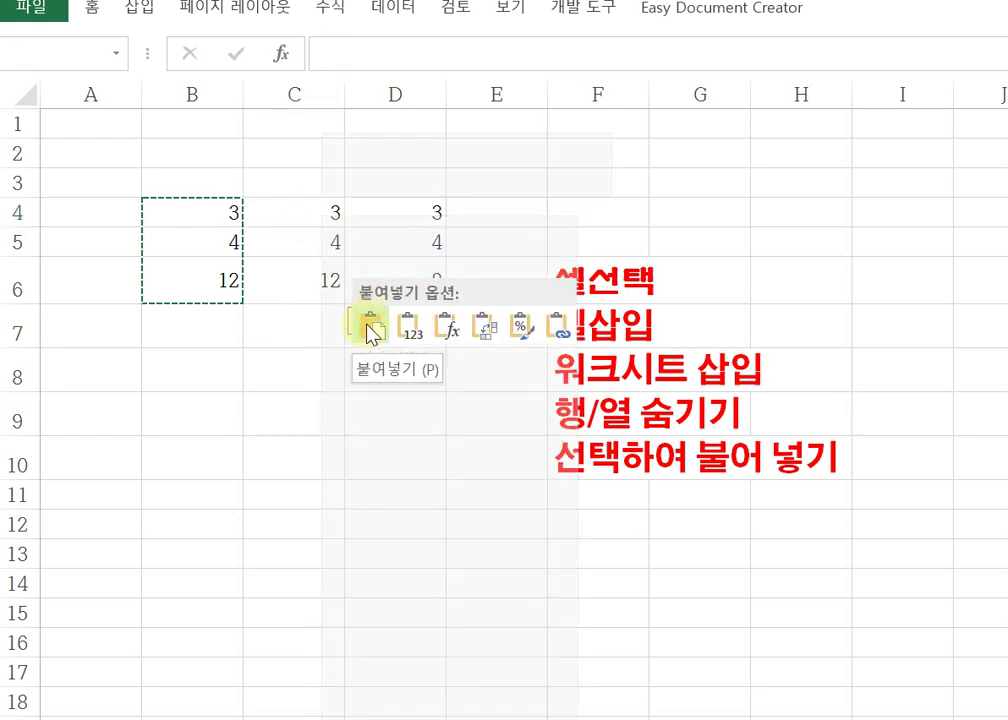
pyautogui.click(452, 330)
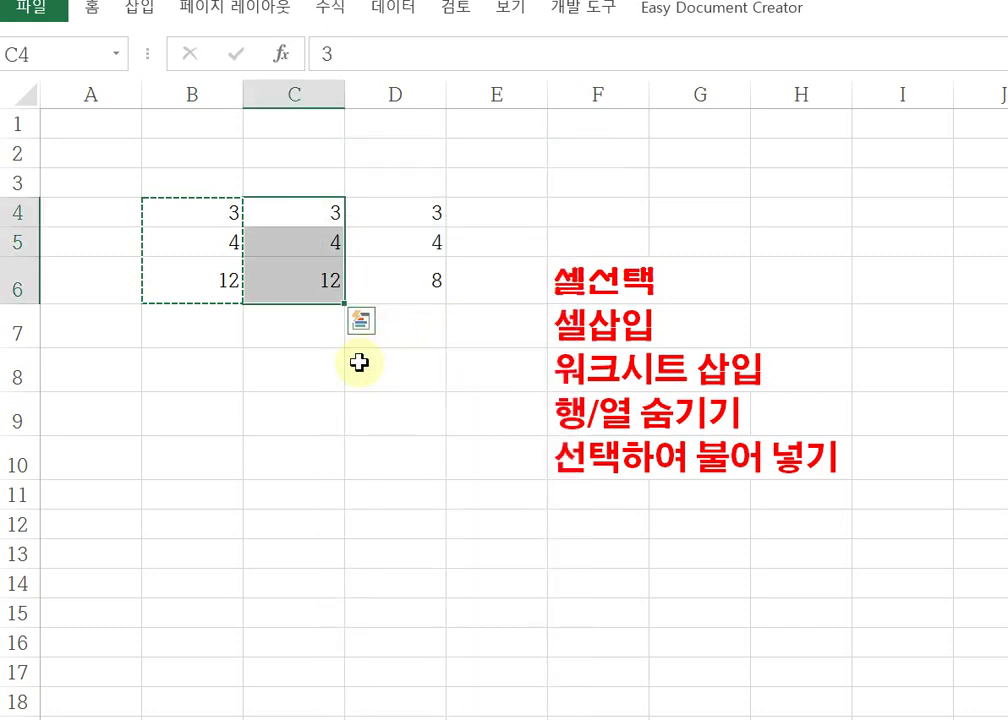
# Step: Set cell C4 to 4 and check the formula in C6 against the one in B6
pyautogui.click(308, 371)
pyautogui.click(305, 214)
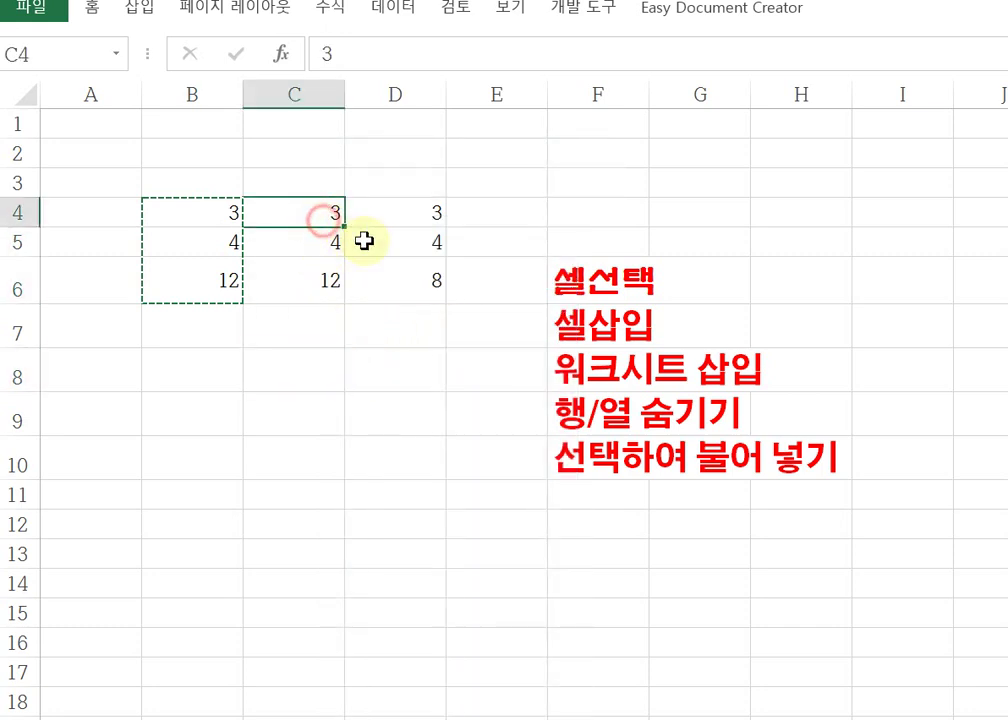
pyautogui.press('Escape')
pyautogui.write('4')
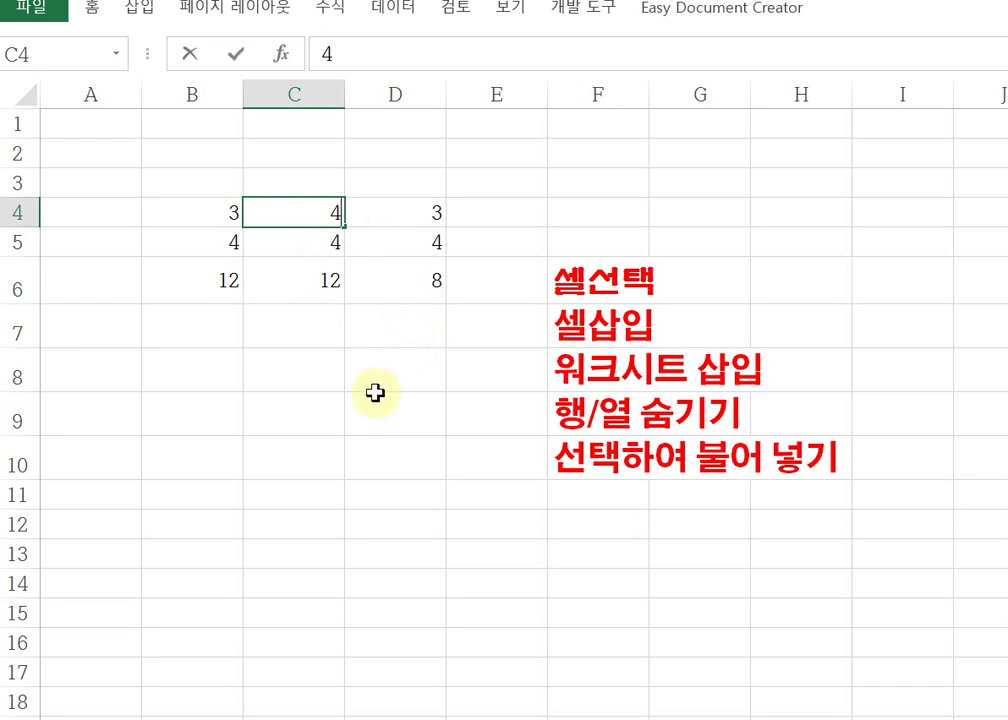
pyautogui.click(380, 397)
pyautogui.click(331, 280)
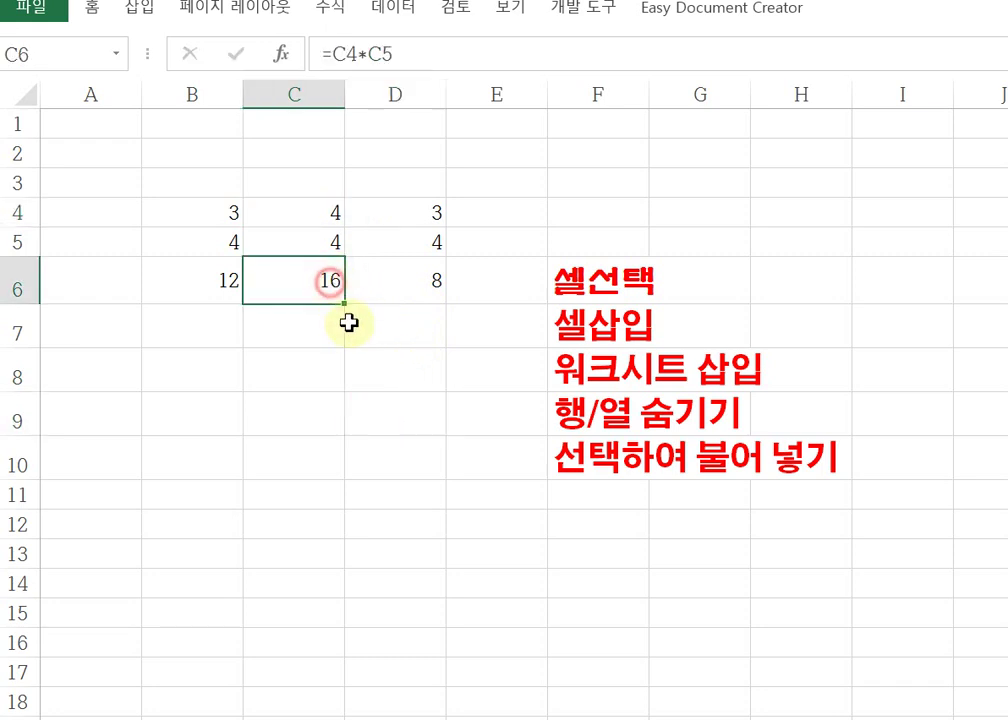
pyautogui.click(215, 286)
pyautogui.click(297, 373)
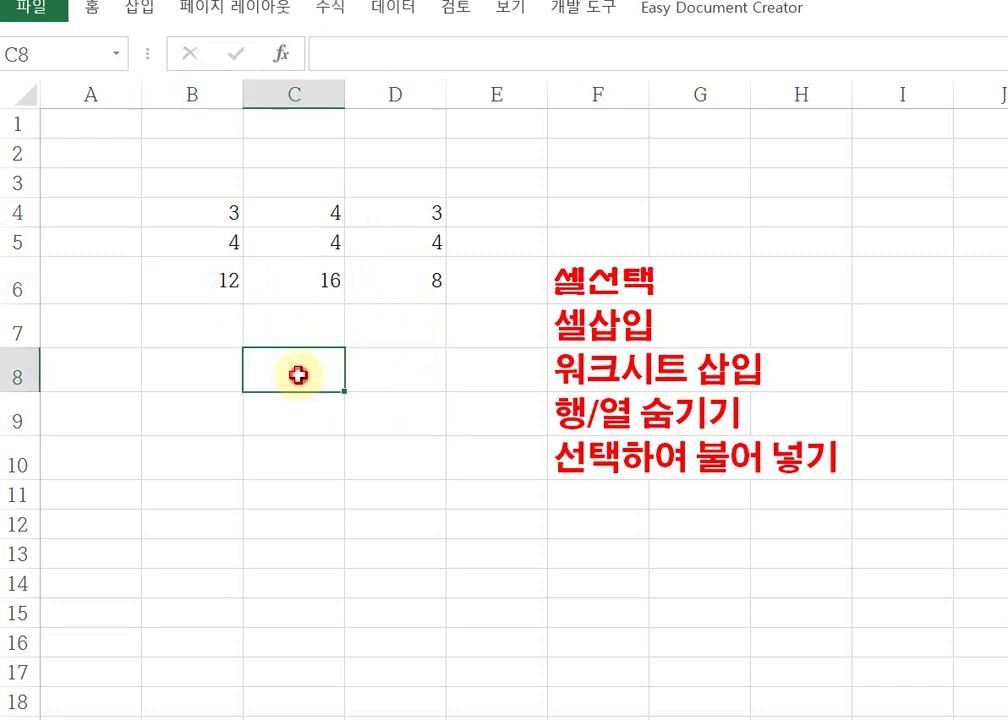
pyautogui.click(315, 247)
# Step: Copy the range B4:B6 and paste it transposed into a row starting at cell E4
pyautogui.click(512, 207)
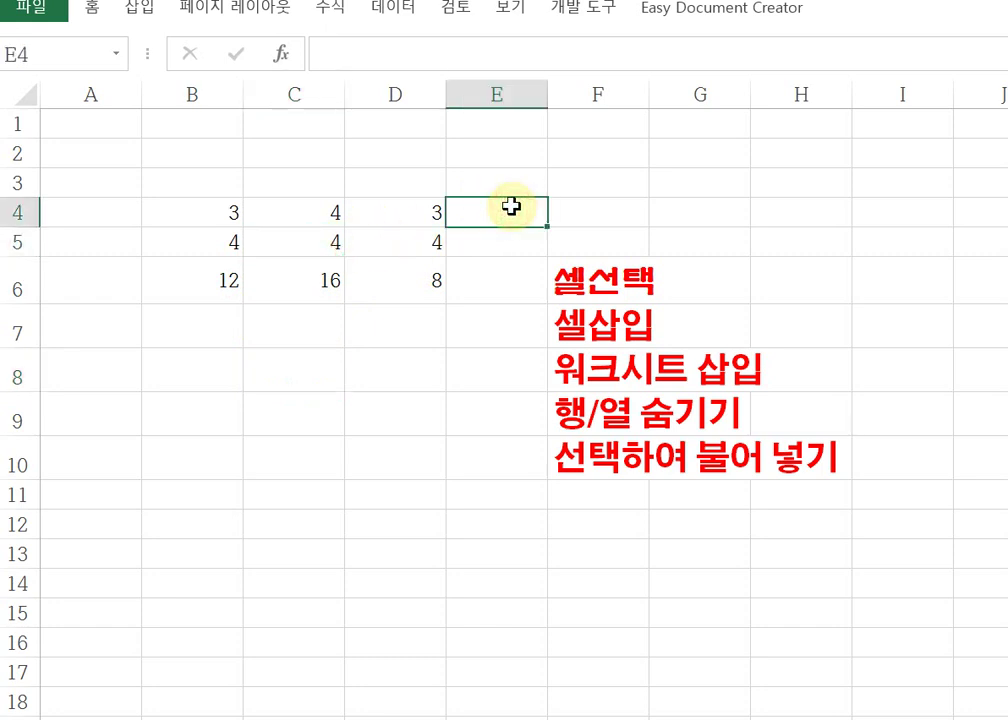
pyautogui.moveTo(230, 212); pyautogui.dragTo(213, 269)
pyautogui.rightClick(213, 269)
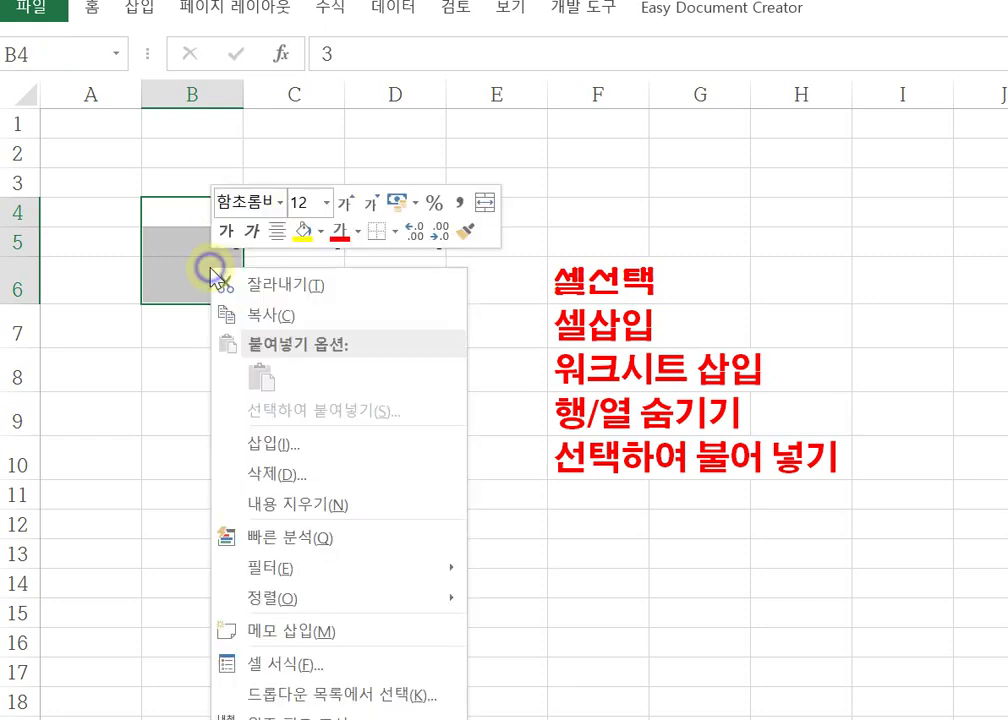
pyautogui.click(272, 316)
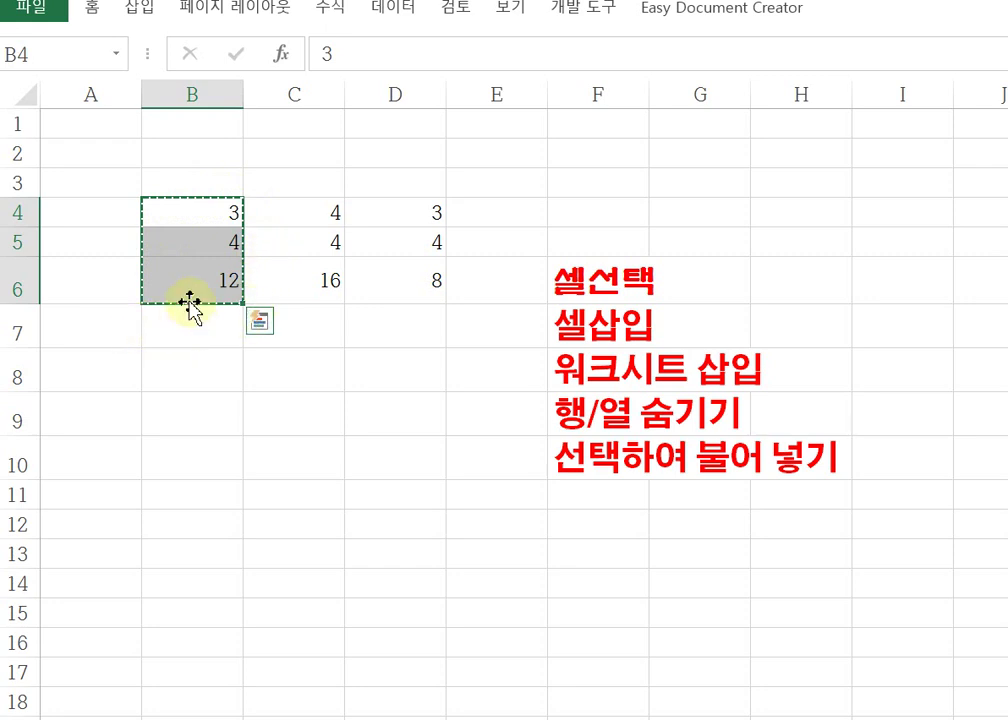
pyautogui.click(492, 207)
pyautogui.rightClick(491, 207)
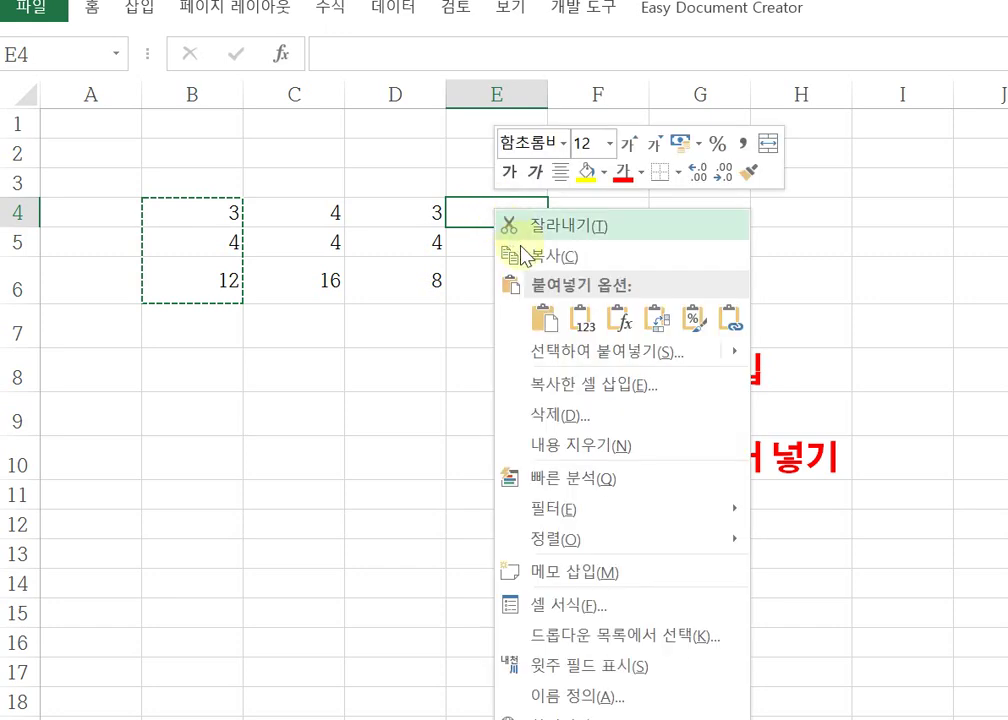
pyautogui.click(580, 320)
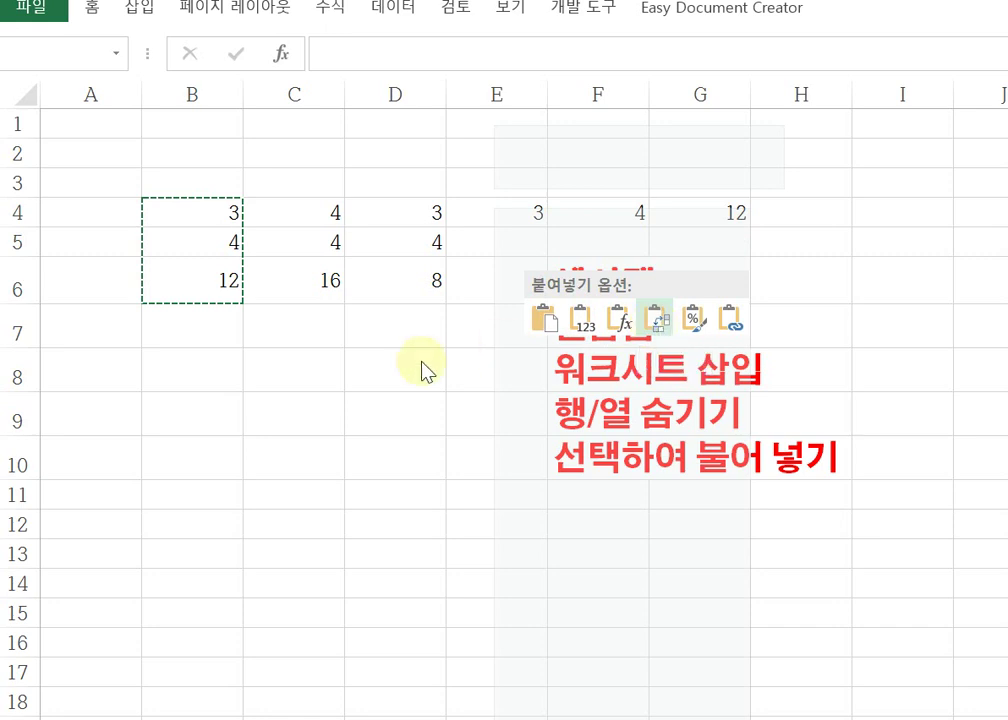
pyautogui.hotkey('shift', 'F10')
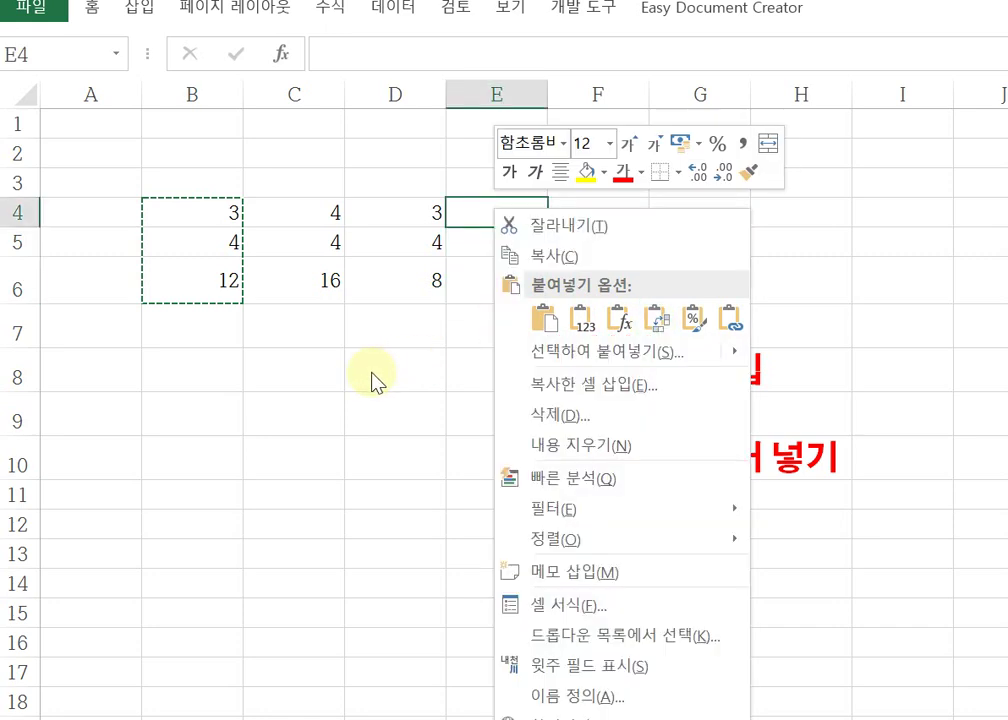
pyautogui.click(657, 325)
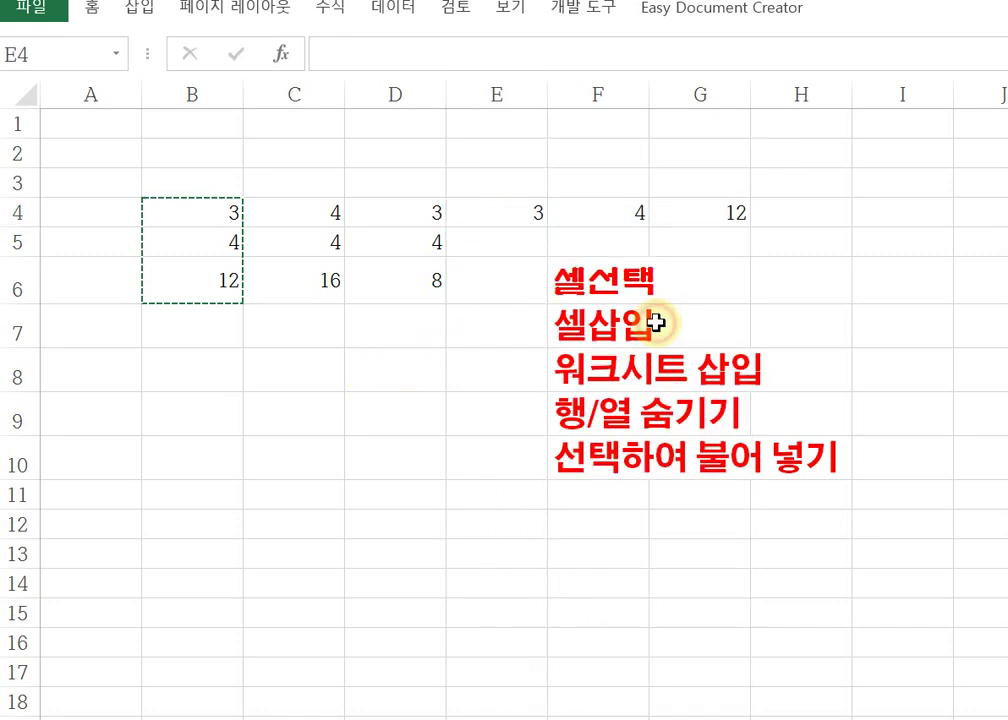
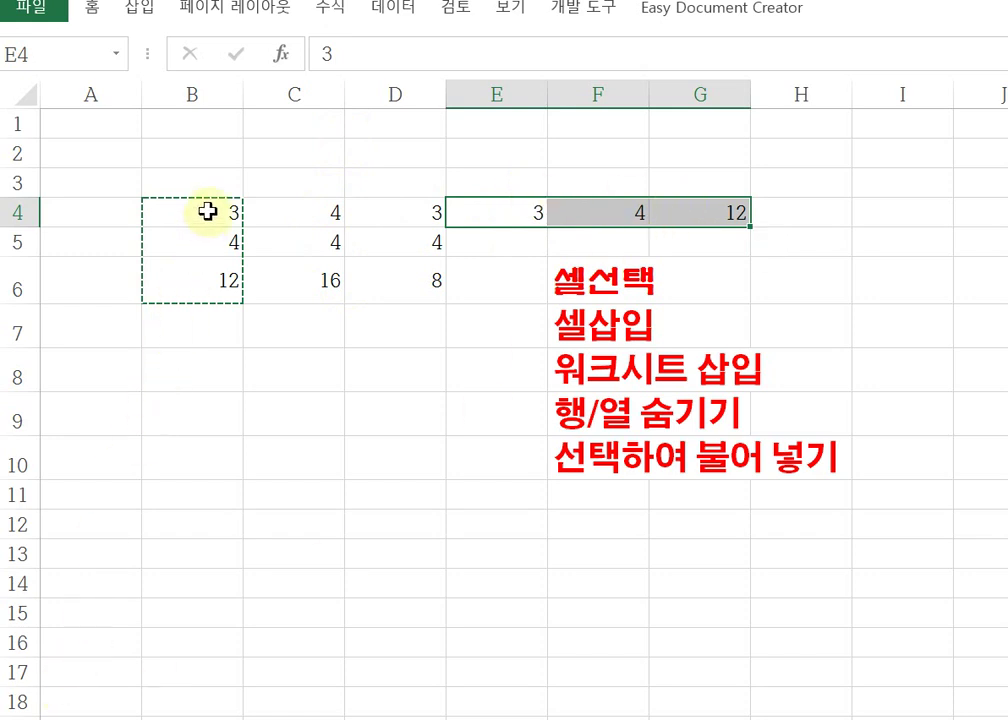
# Step: Copy the range B4:B6 again and paste it transposed into row 12 starting at cell C12
pyautogui.moveTo(207, 211); pyautogui.dragTo(200, 275)
pyautogui.rightClick(204, 278)
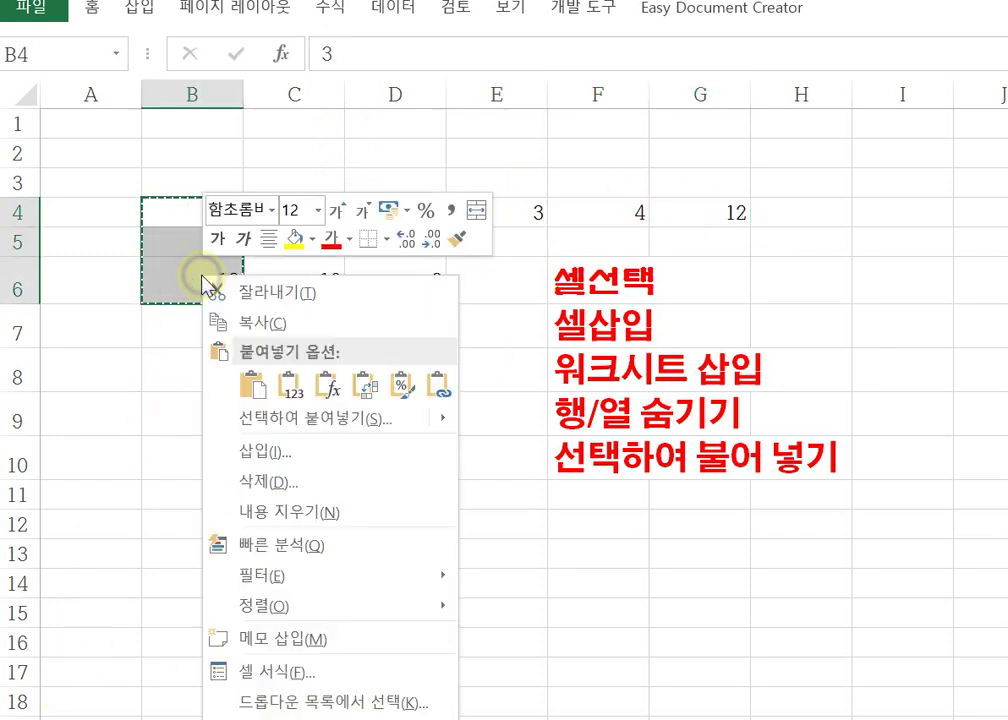
pyautogui.click(263, 322)
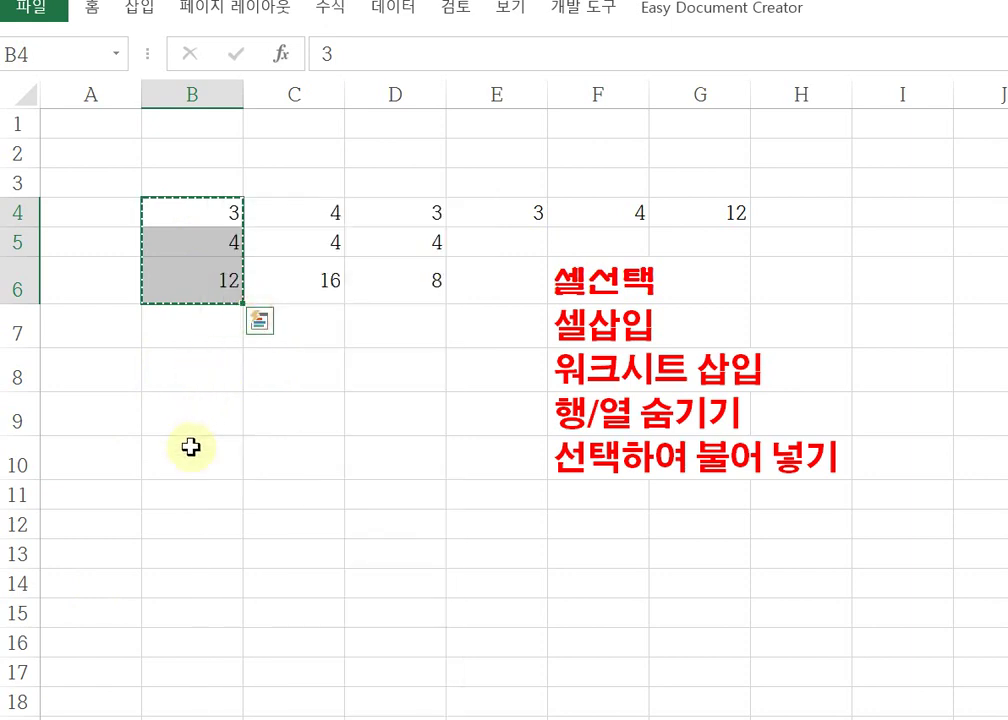
pyautogui.click(284, 517)
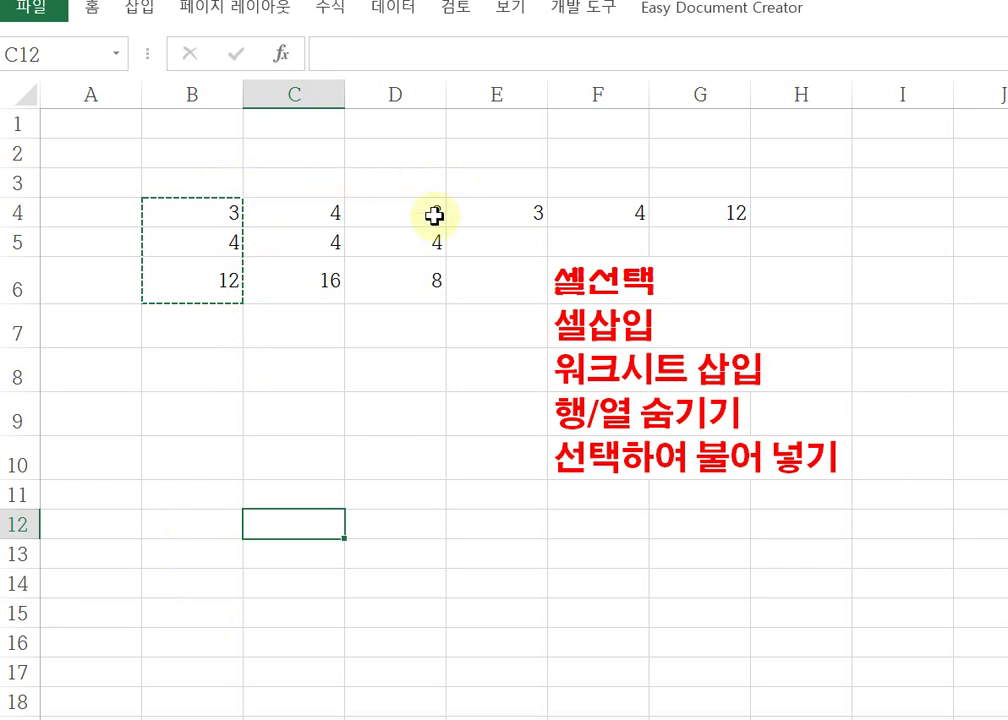
pyautogui.rightClick(317, 529)
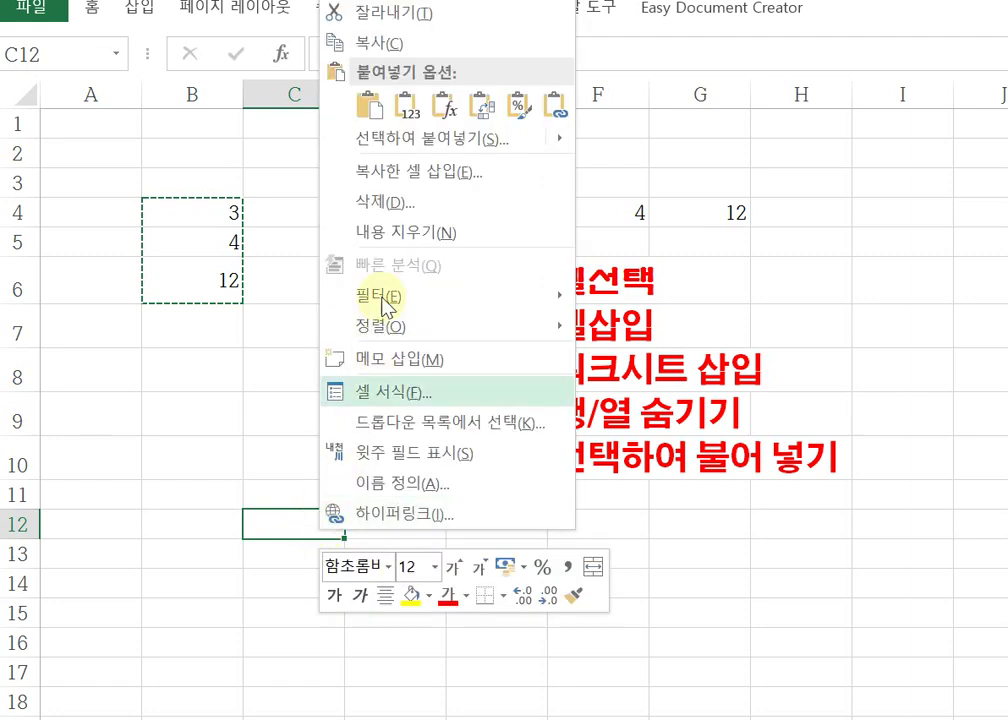
pyautogui.click(484, 111)
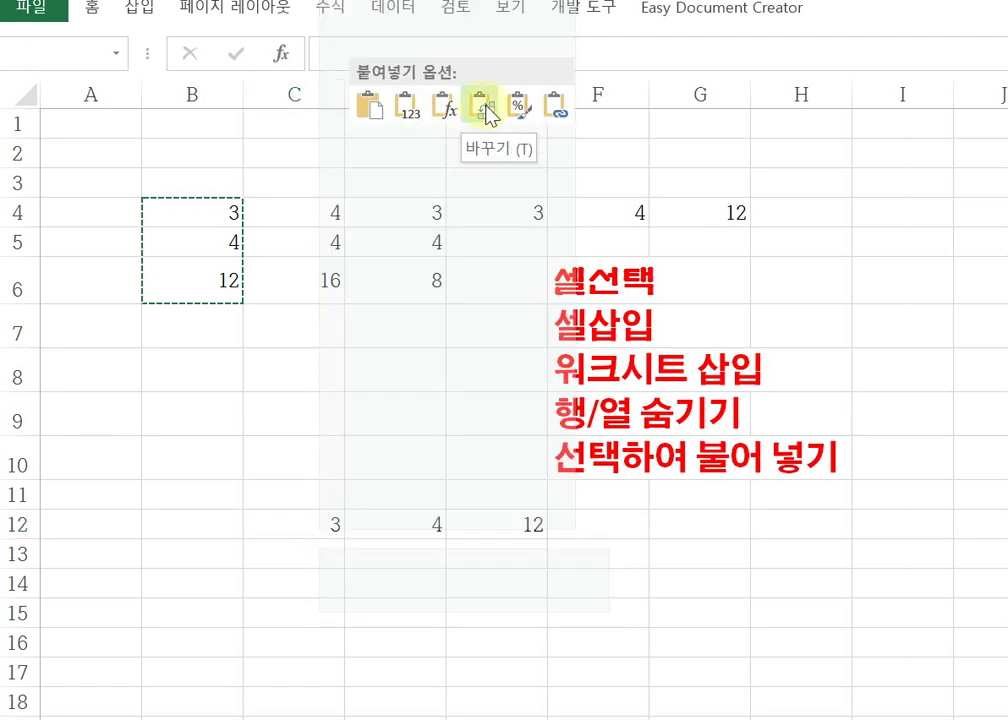
pyautogui.click(392, 578)
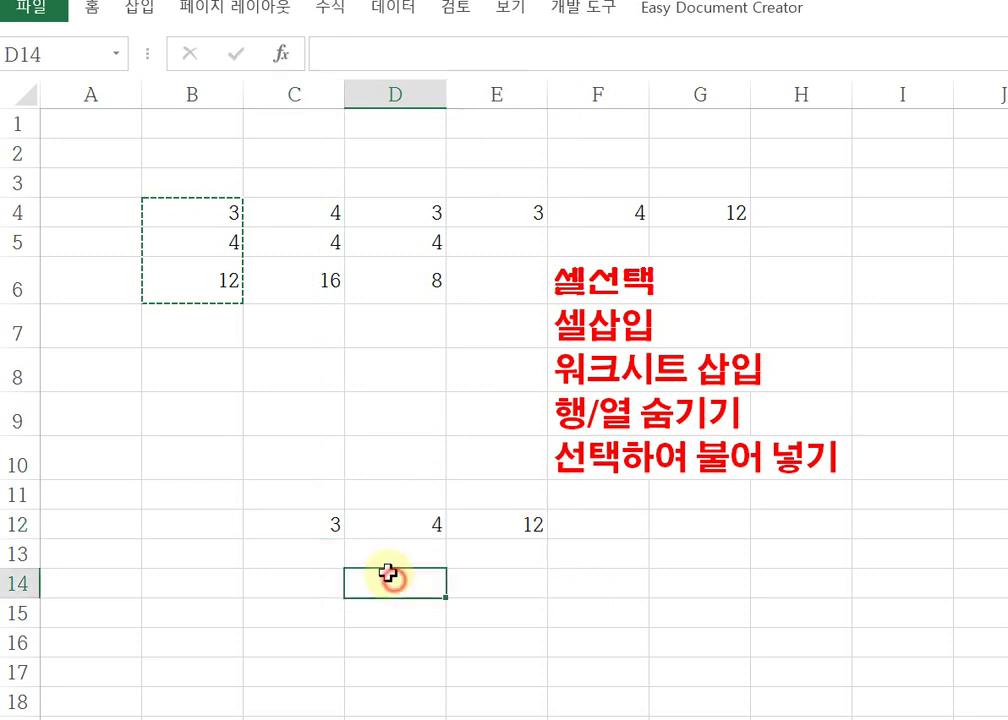
# Step: Set cell C12 to 5 and check the contents of D12 and the formula in E12
pyautogui.click(335, 529)
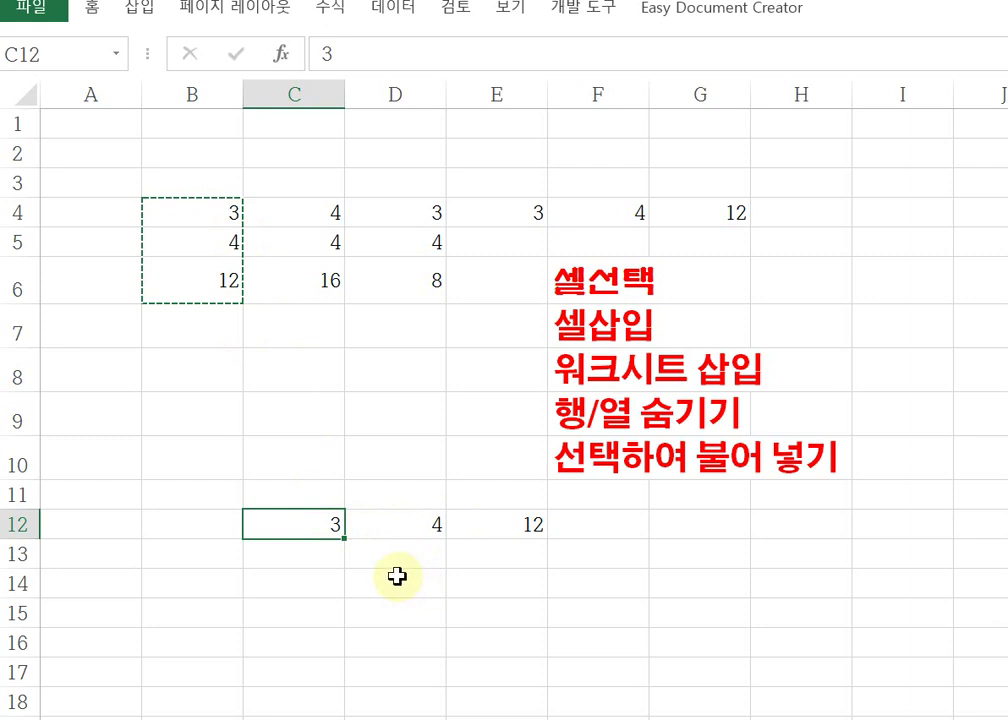
pyautogui.write('5')
pyautogui.click(483, 579)
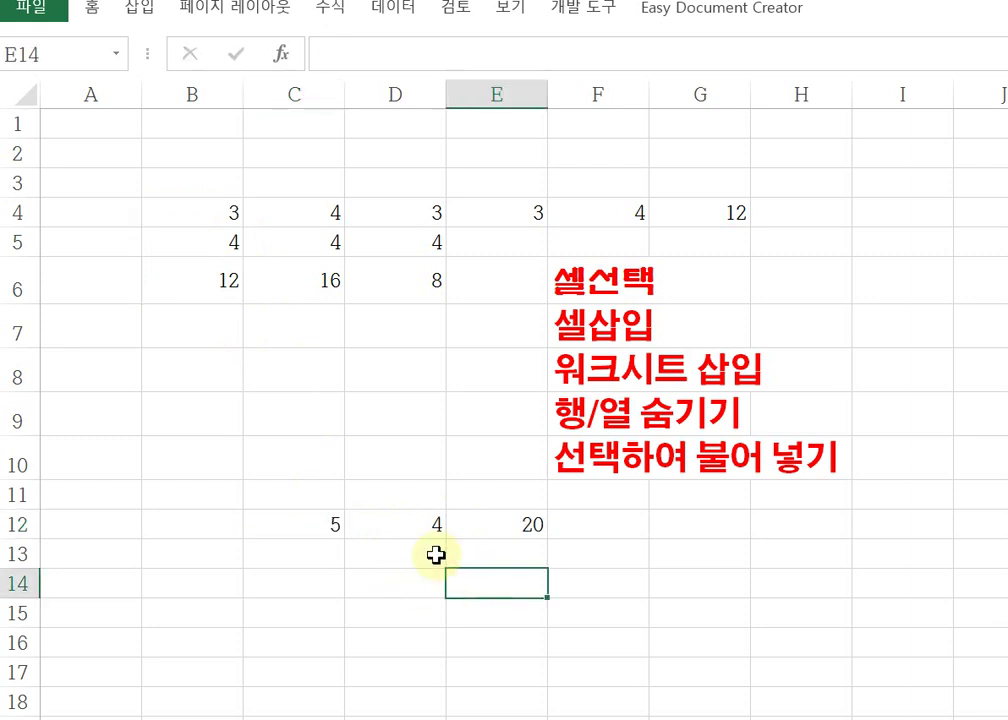
pyautogui.click(326, 526)
pyautogui.click(407, 522)
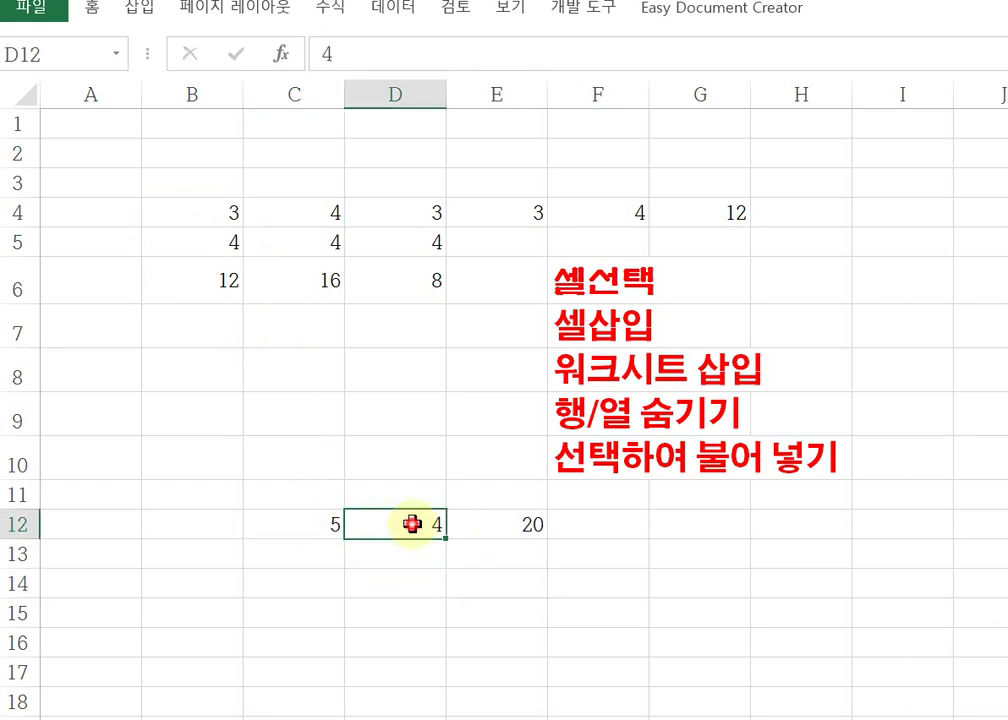
pyautogui.click(502, 520)
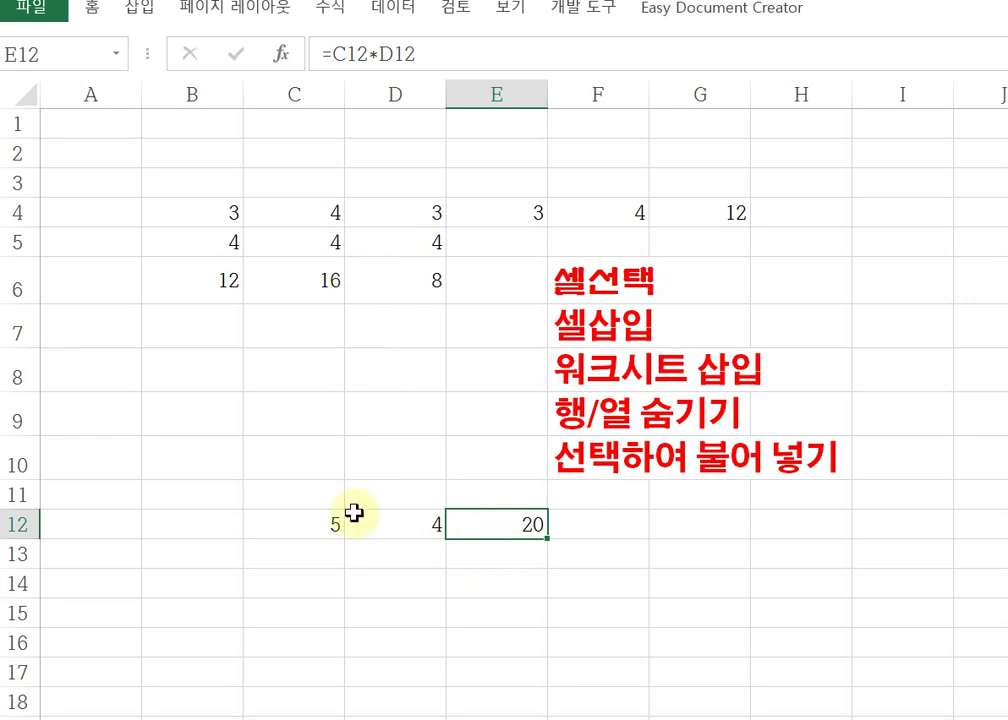
pyautogui.click(332, 554)
pyautogui.rightClick(333, 556)
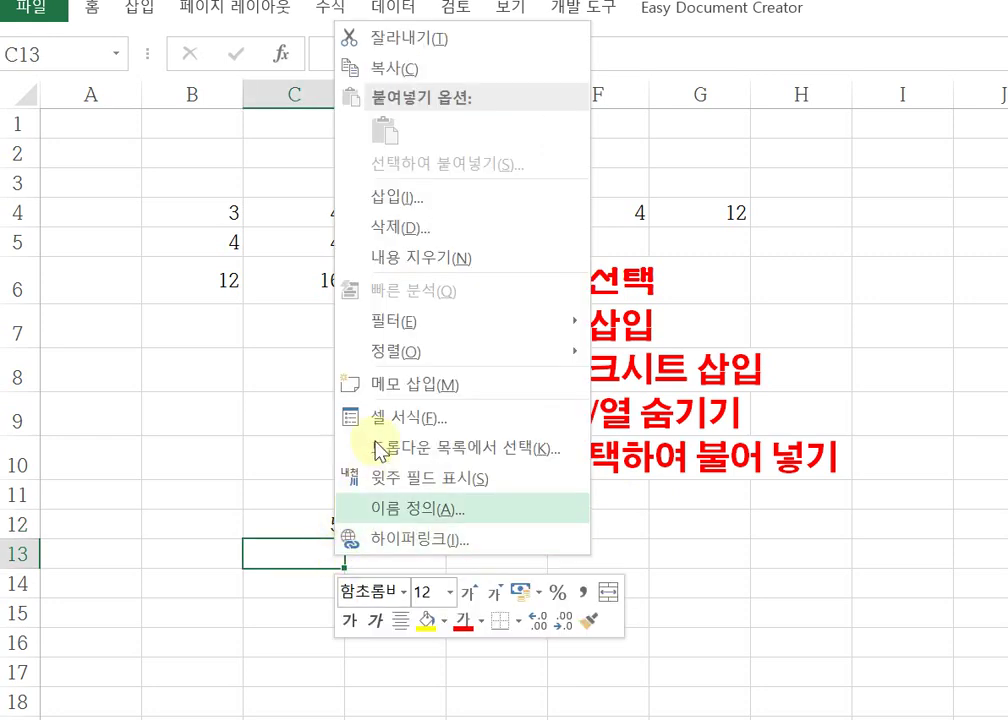
pyautogui.click(690, 647)
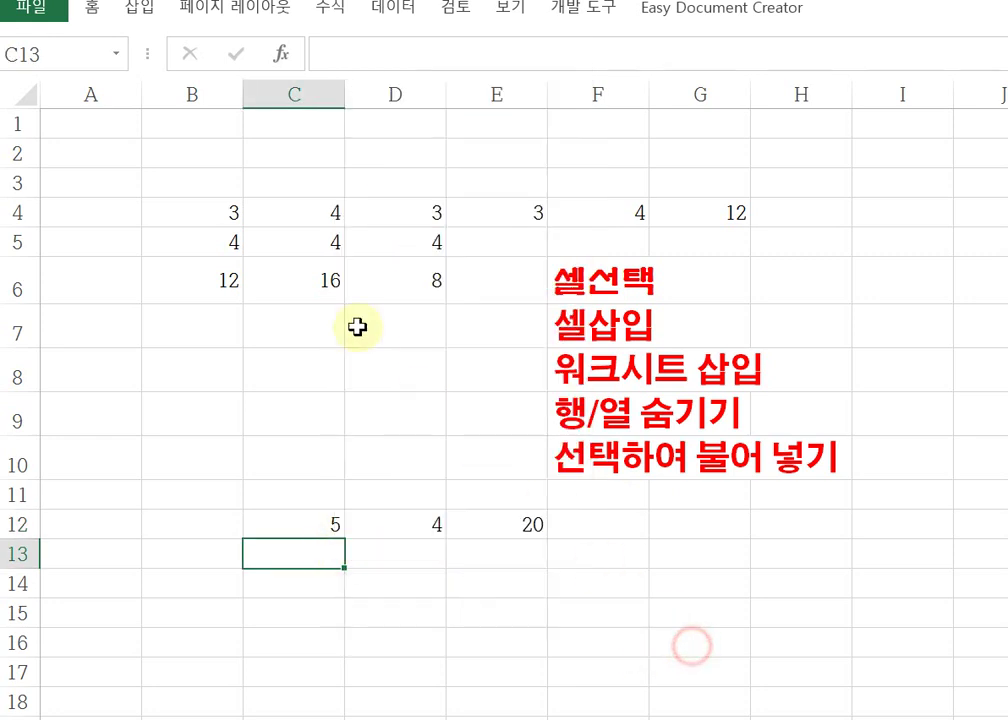
# Step: Copy the range B4:B6 and paste only its formatting into the cells starting at C13
pyautogui.moveTo(222, 209); pyautogui.dragTo(229, 279)
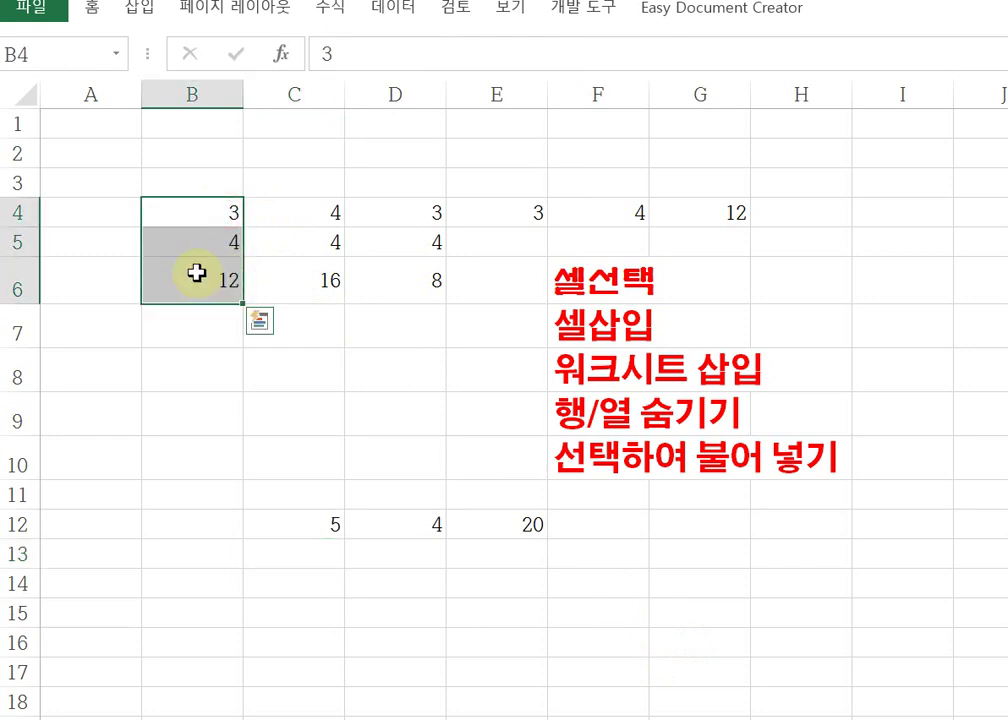
pyautogui.rightClick(196, 273)
pyautogui.click(266, 320)
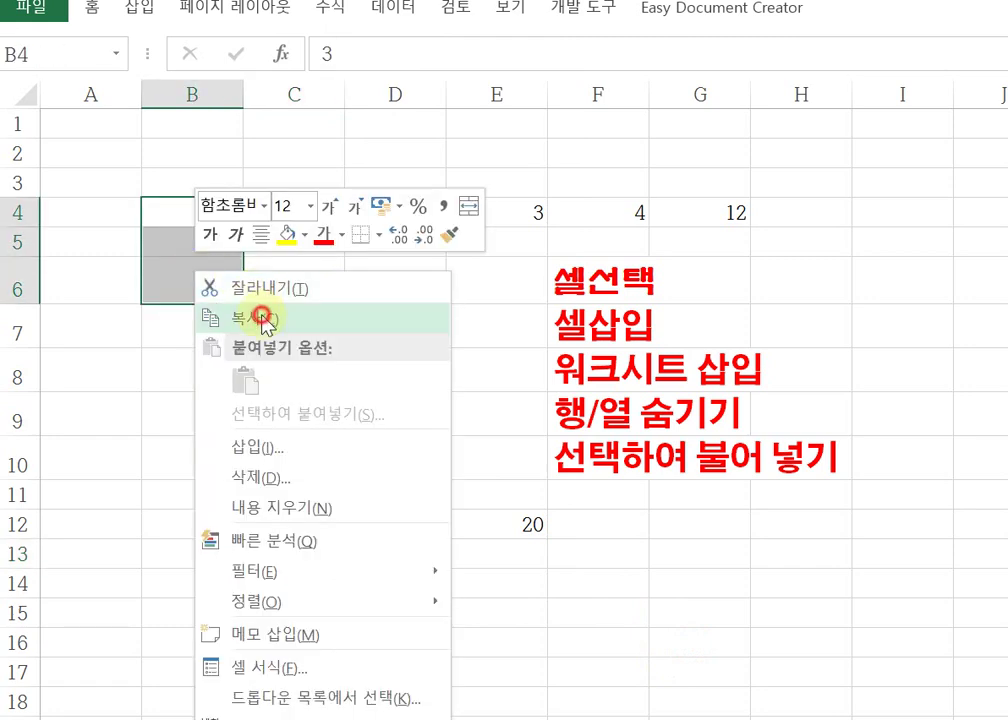
pyautogui.click(326, 546)
pyautogui.rightClick(330, 552)
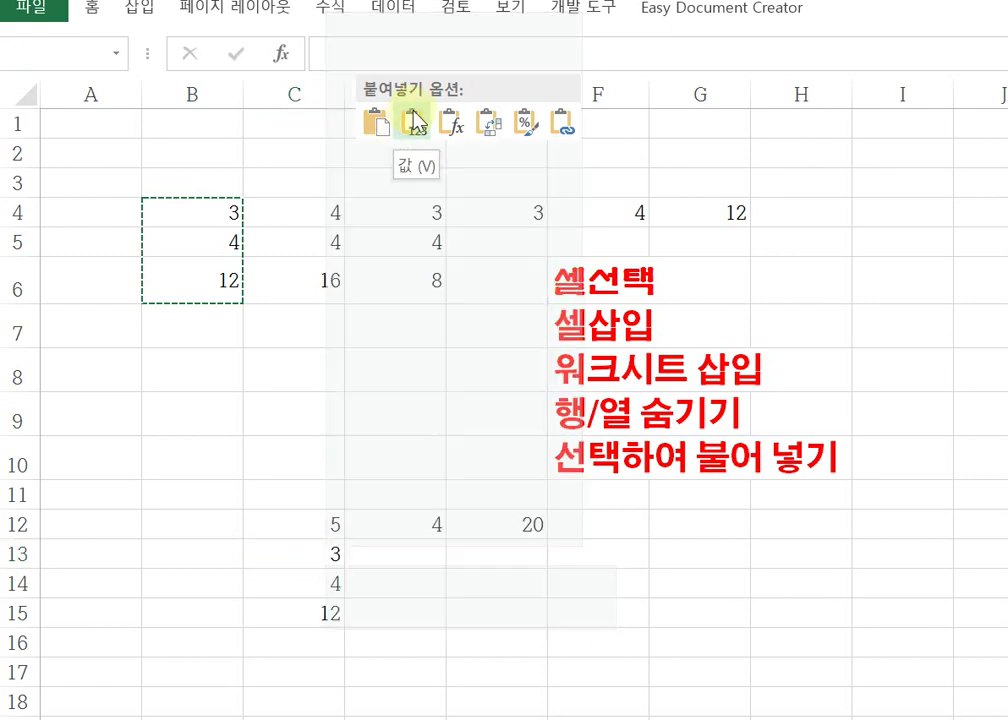
pyautogui.click(527, 126)
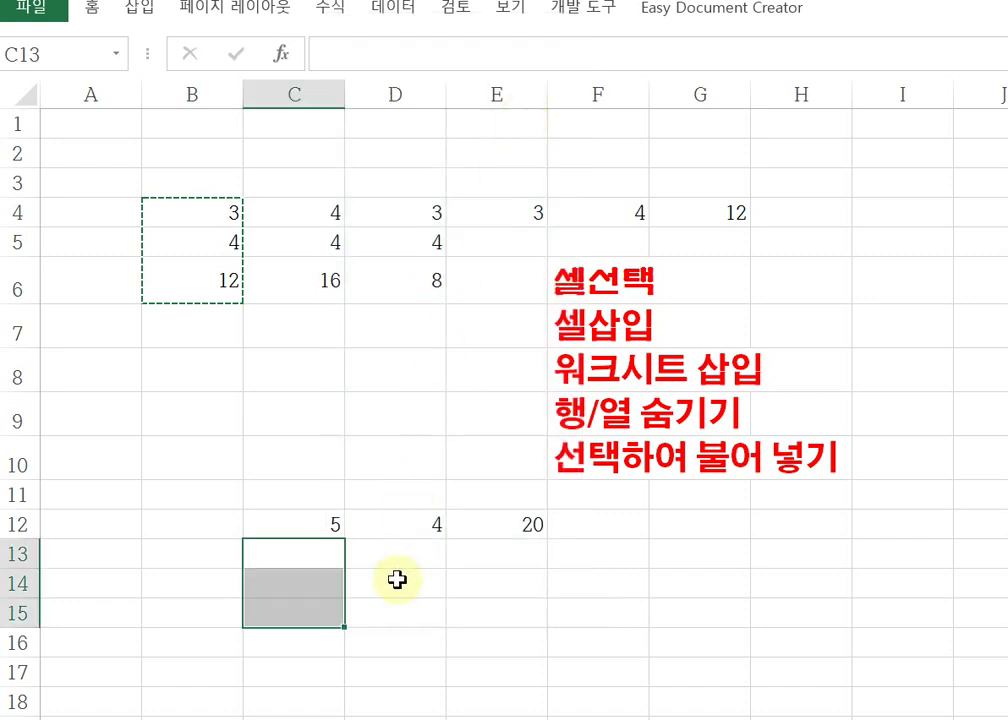
pyautogui.click(397, 580)
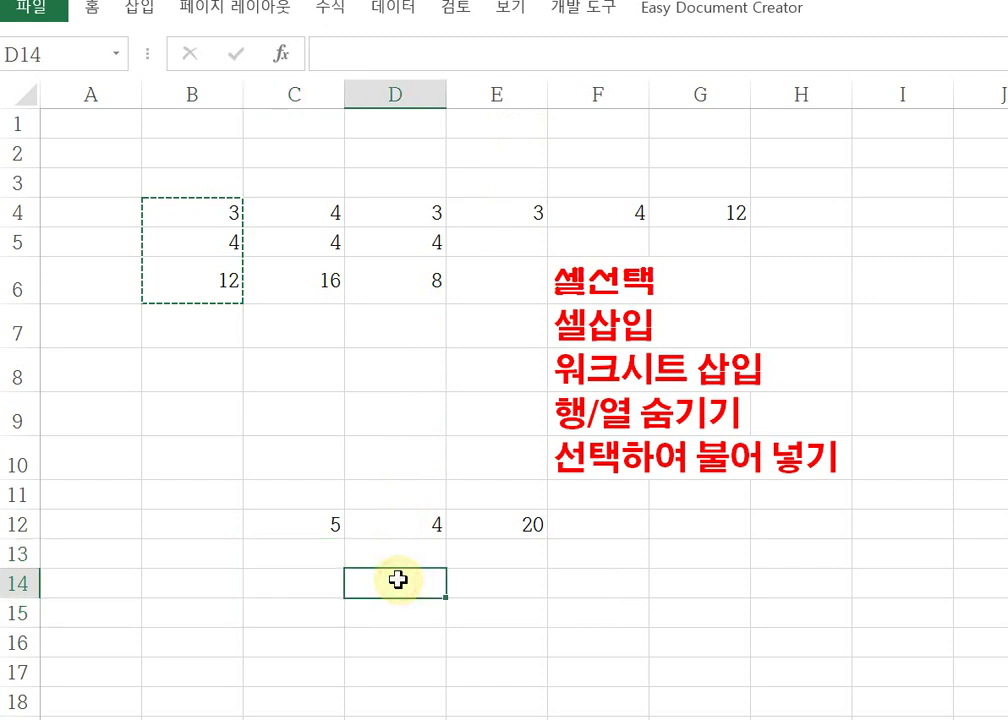
pyautogui.click(340, 557)
# Step: Copy B4:B6 again, paste its formatting only at C13, and check the cells C13:C15
pyautogui.moveTo(220, 209); pyautogui.dragTo(229, 283)
pyautogui.rightClick(188, 250)
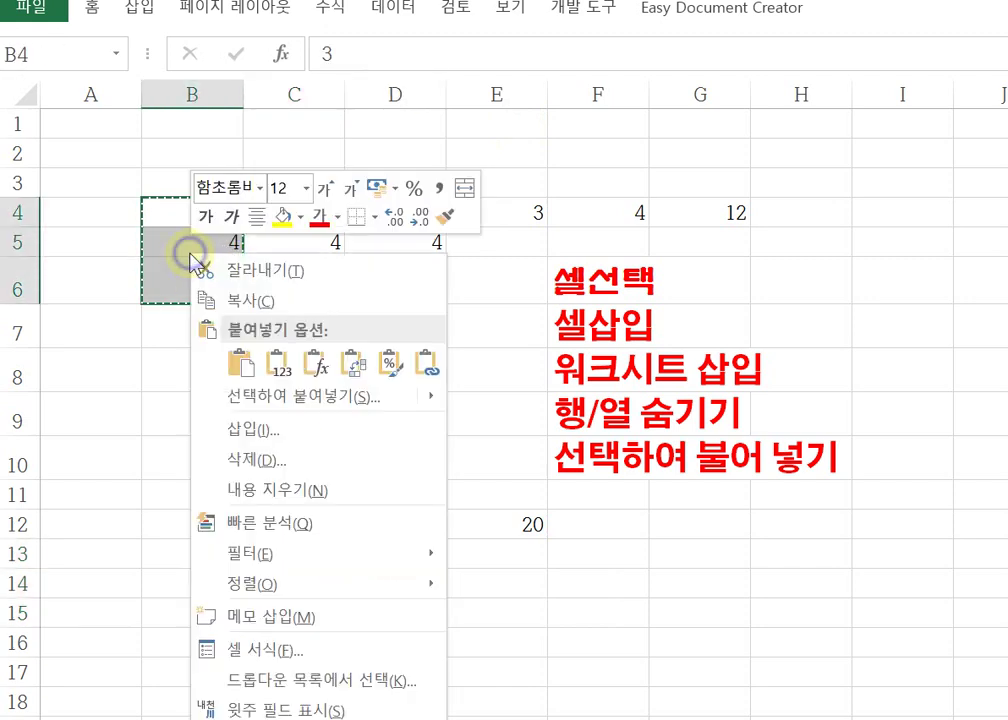
pyautogui.click(243, 299)
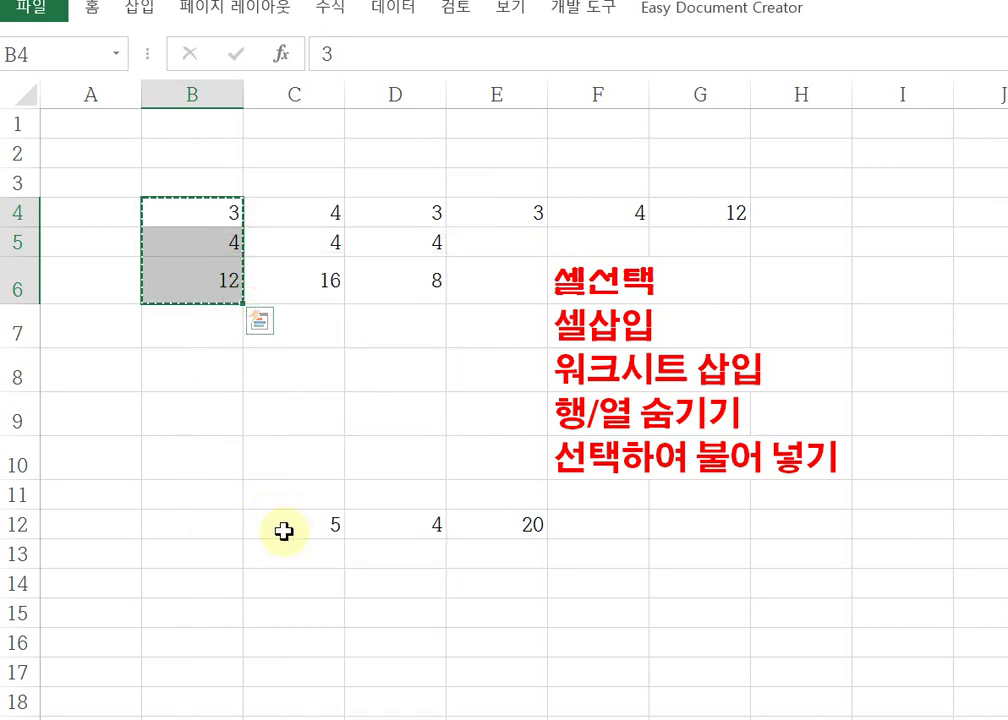
pyautogui.click(327, 560)
pyautogui.rightClick(327, 559)
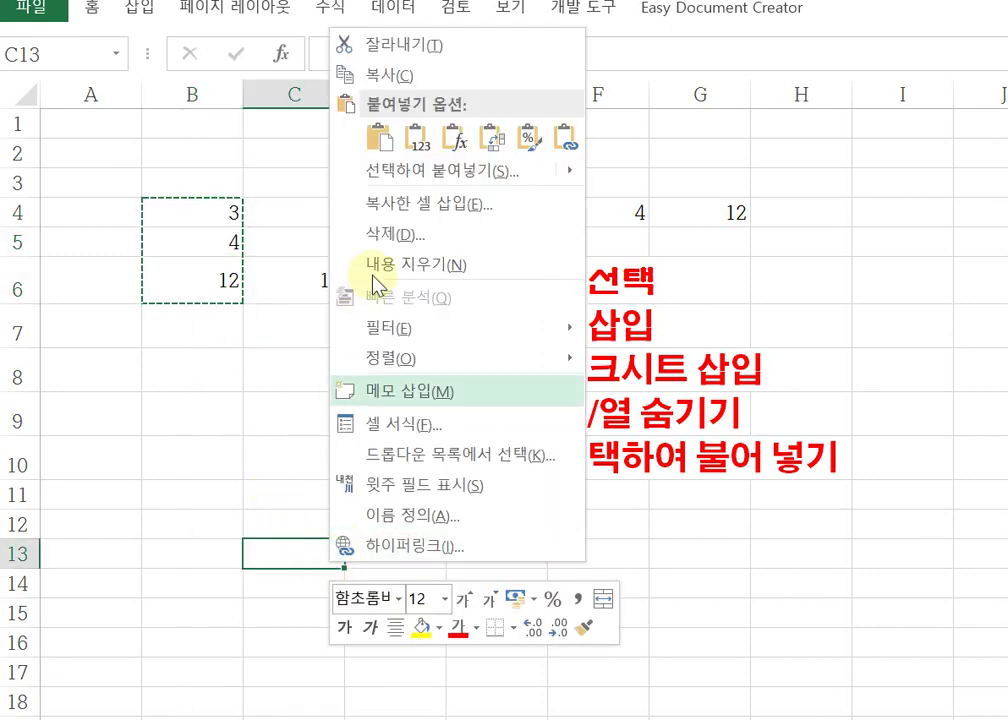
pyautogui.click(530, 142)
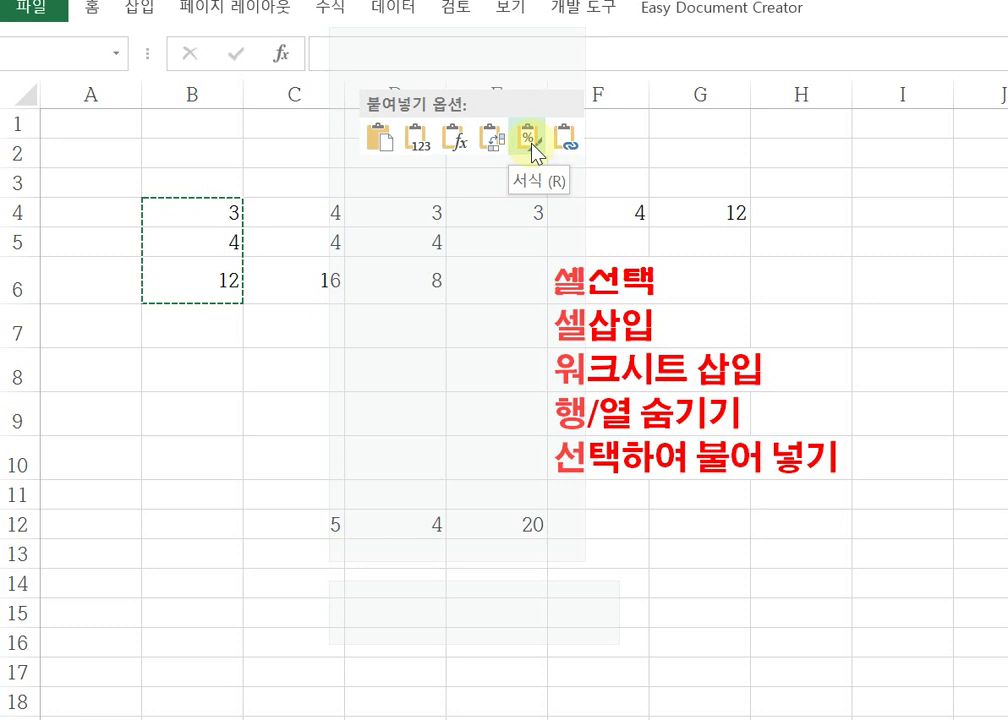
pyautogui.click(530, 142)
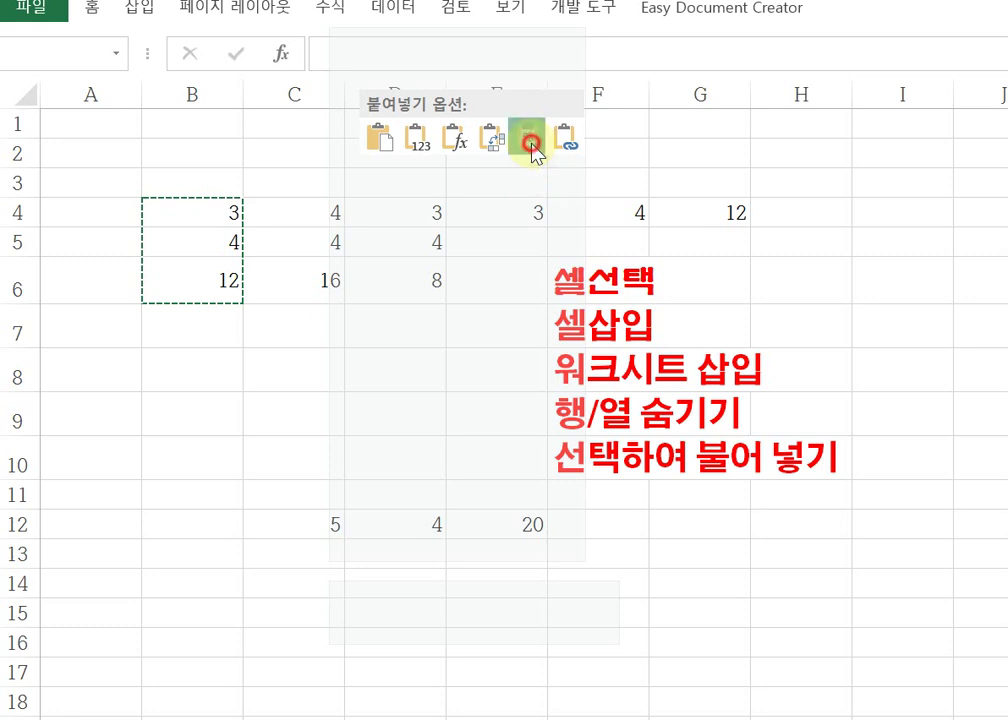
pyautogui.click(392, 558)
pyautogui.moveTo(317, 556); pyautogui.dragTo(318, 600)
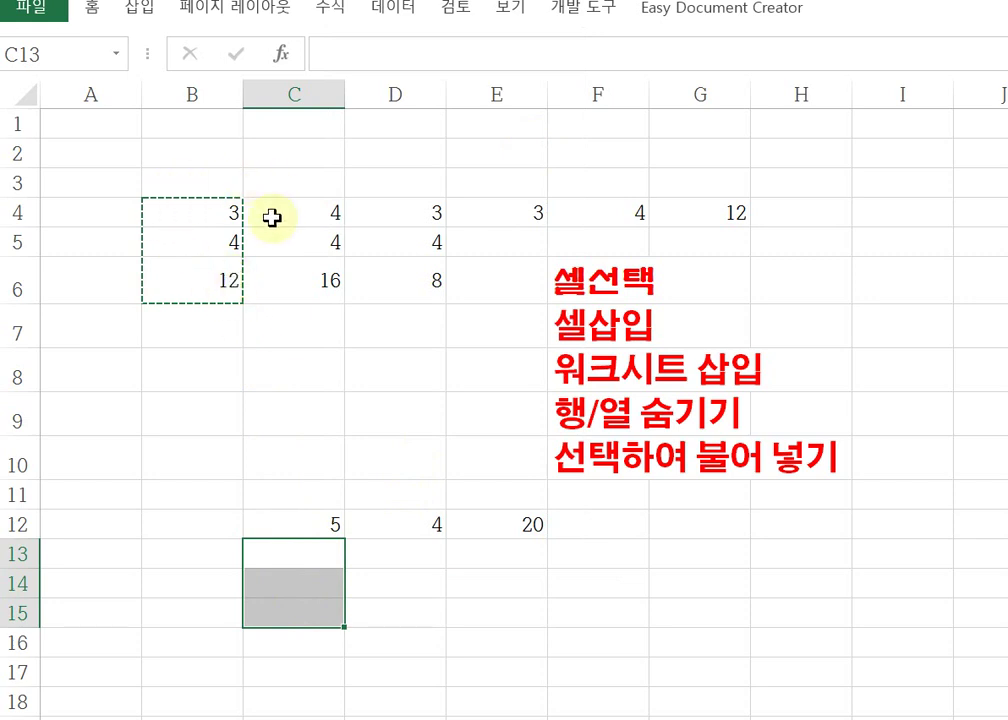
pyautogui.click(288, 550)
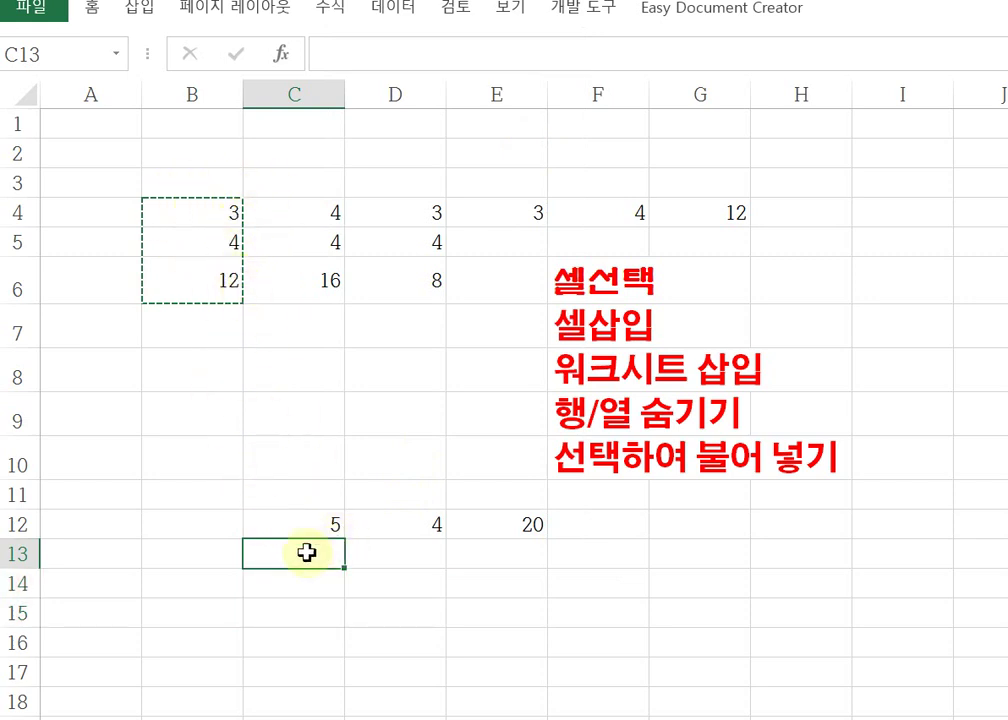
# Step: Change the font of the range B4:B6 to 제주한라산
pyautogui.click(229, 207)
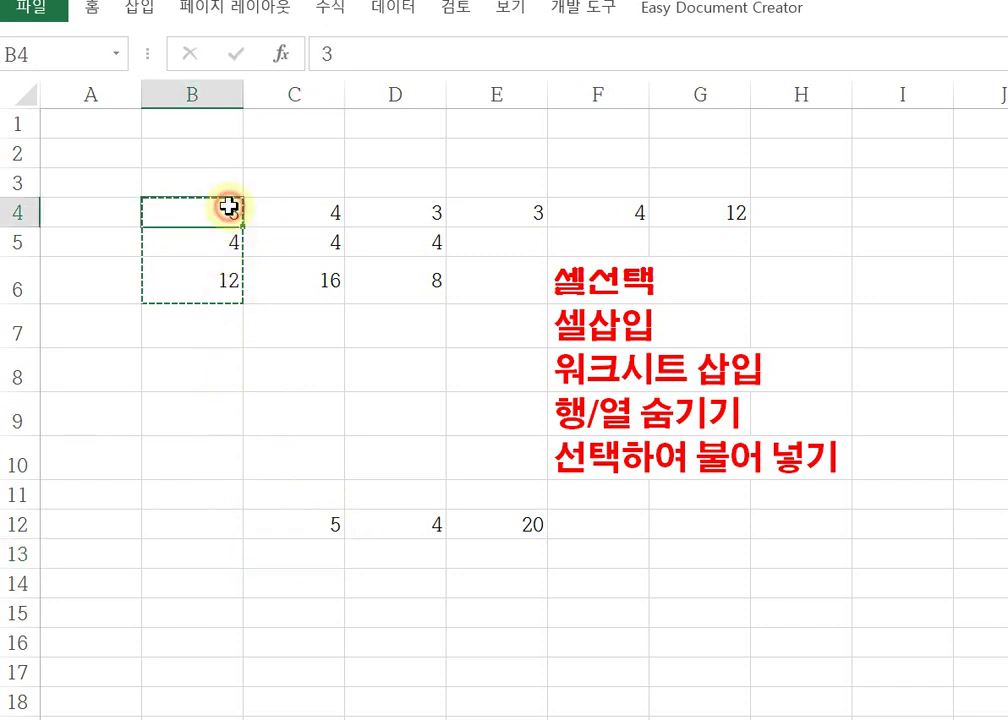
pyautogui.moveTo(286, 351); pyautogui.dragTo(286, 340)
pyautogui.moveTo(222, 216); pyautogui.dragTo(227, 292)
pyautogui.hotkey('ctrl', 'v')
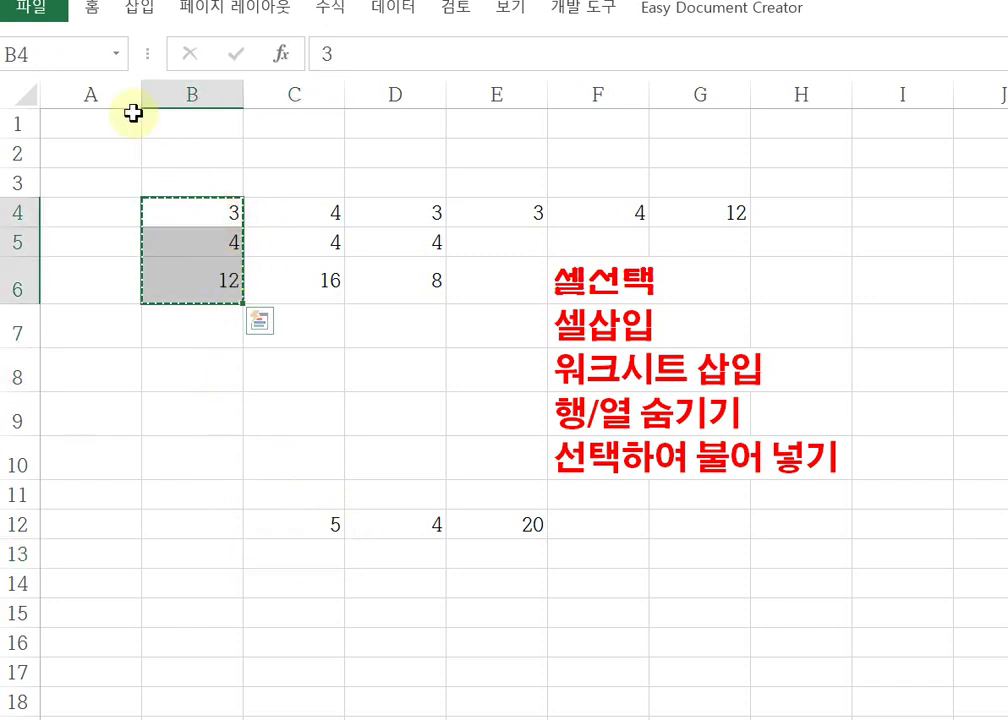
pyautogui.click(95, 14)
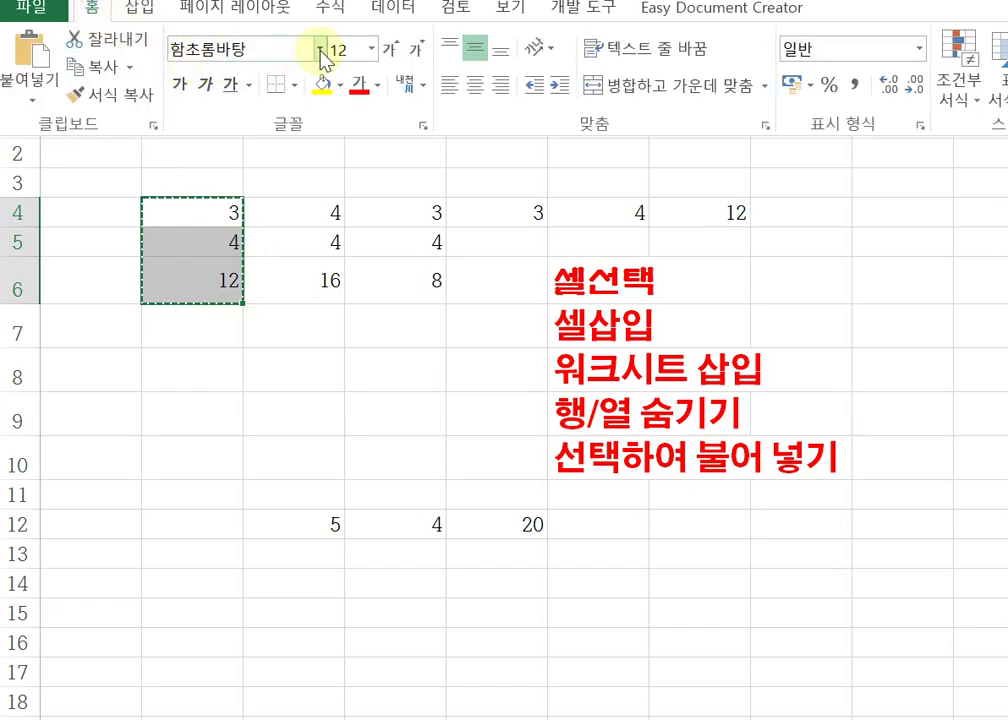
pyautogui.click(320, 50)
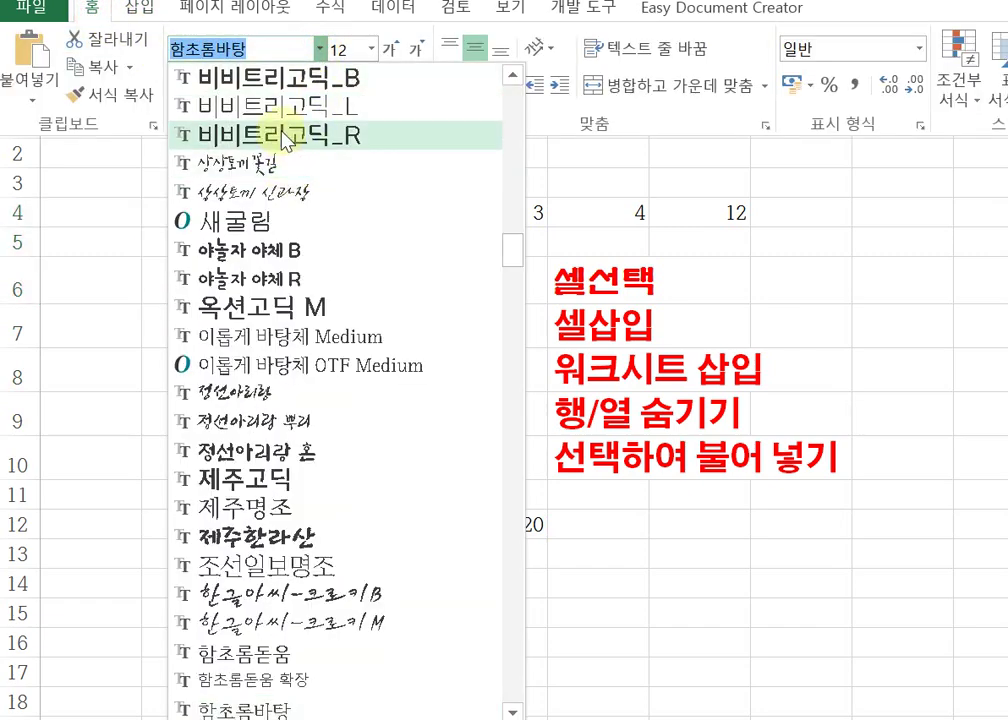
pyautogui.scroll(-2, 320, 218)
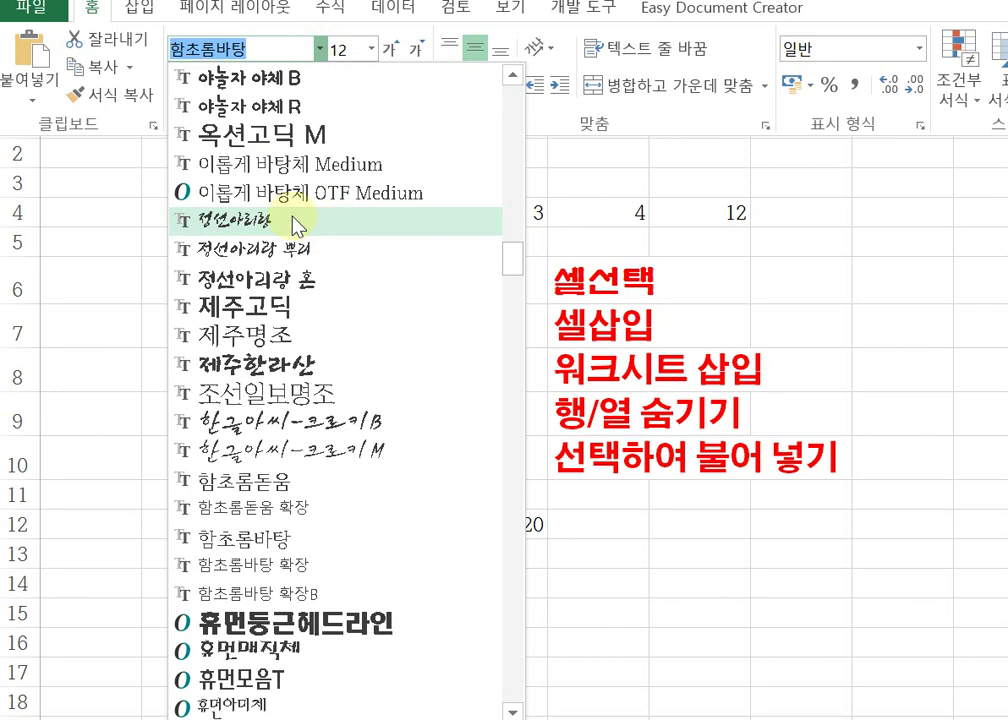
pyautogui.click(278, 367)
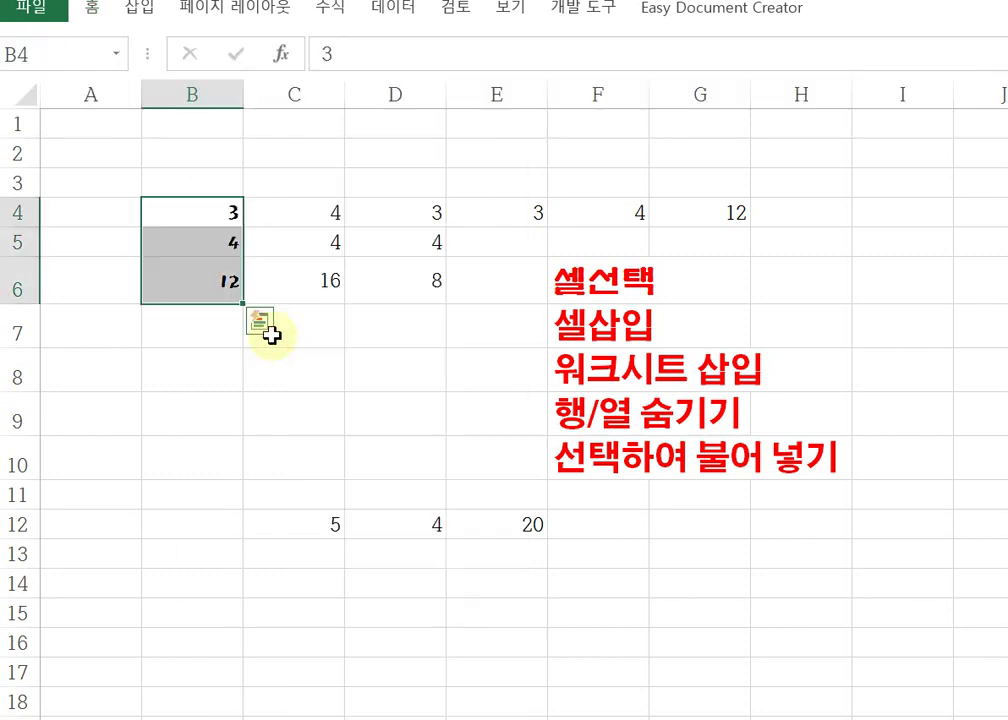
pyautogui.click(326, 357)
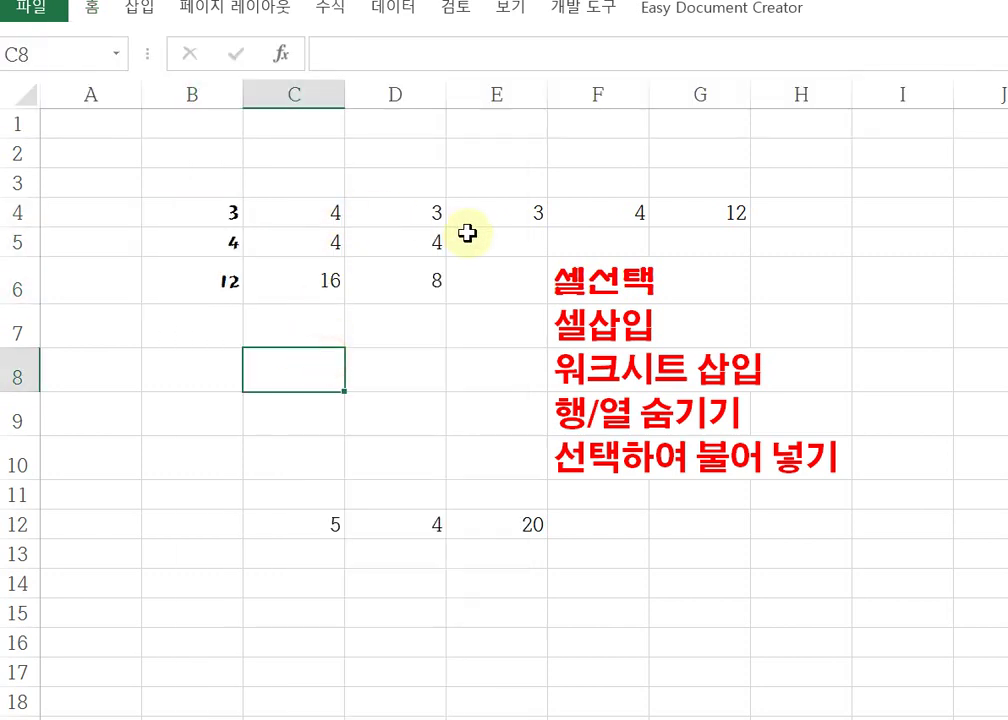
# Step: Copy the restyled range B4:B6 and paste only its formatting into the cells starting at C14
pyautogui.moveTo(226, 210); pyautogui.dragTo(222, 284)
pyautogui.rightClick(222, 288)
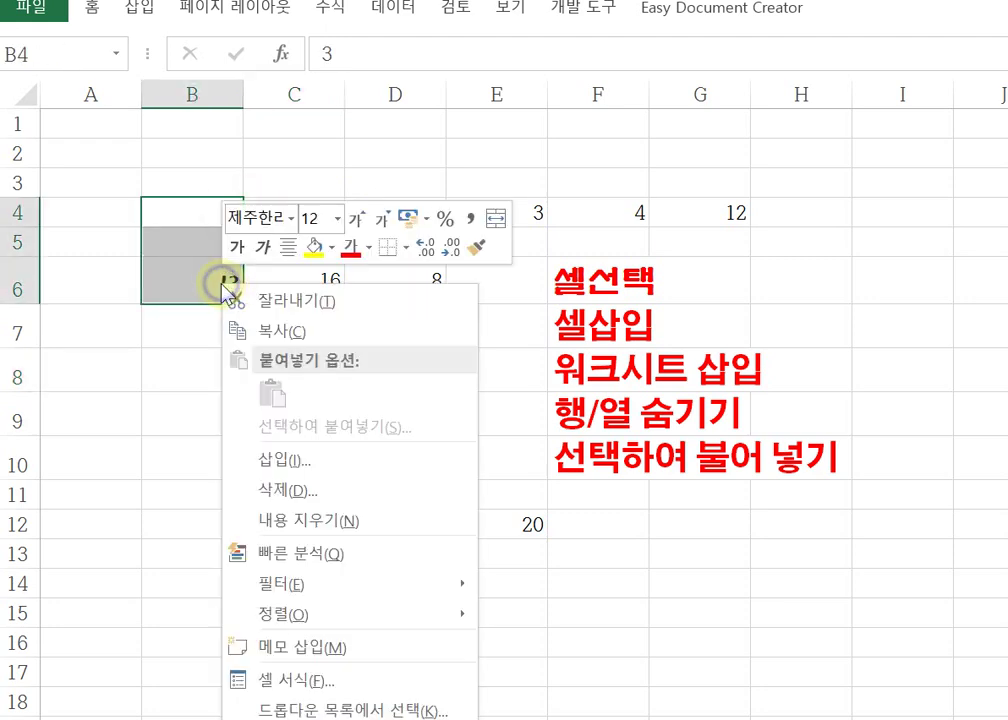
pyautogui.click(276, 331)
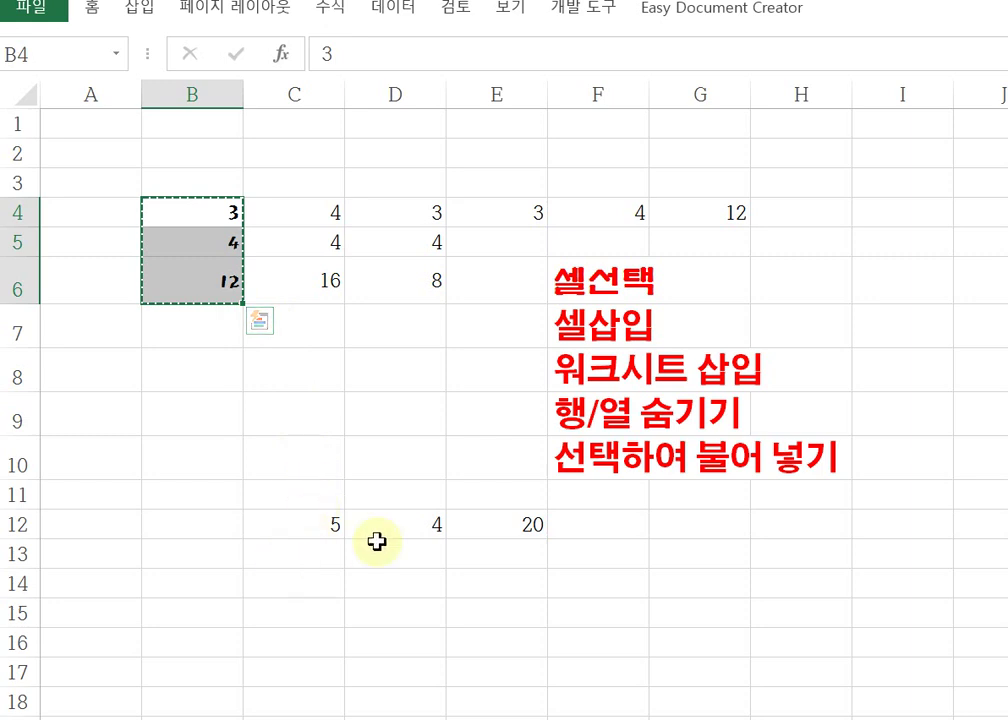
pyautogui.click(315, 588)
pyautogui.rightClick(316, 585)
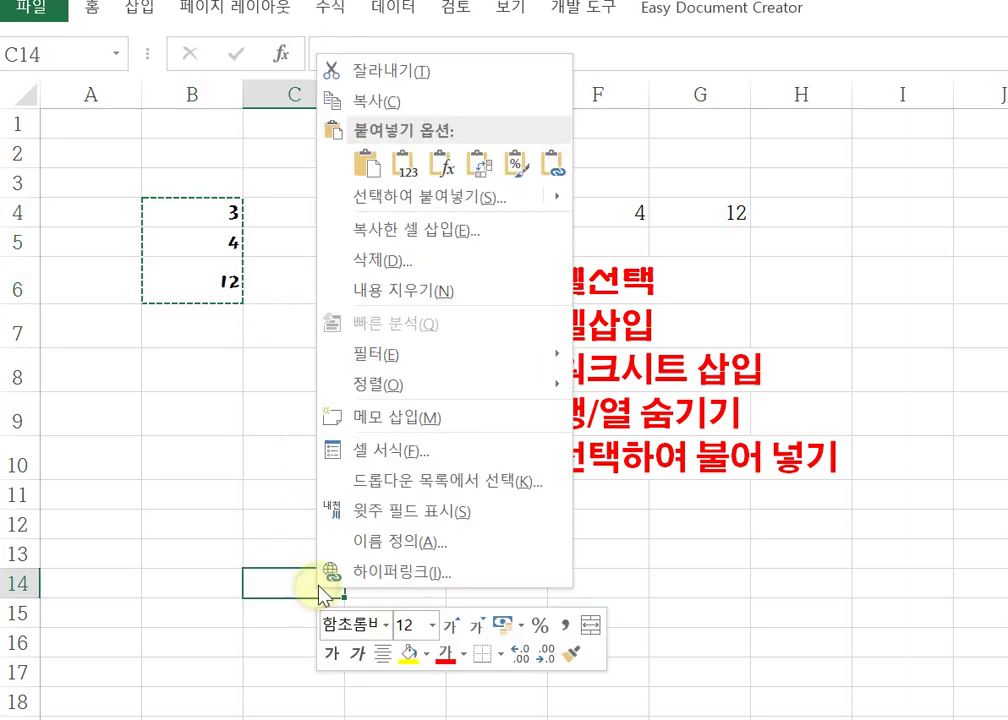
pyautogui.click(514, 166)
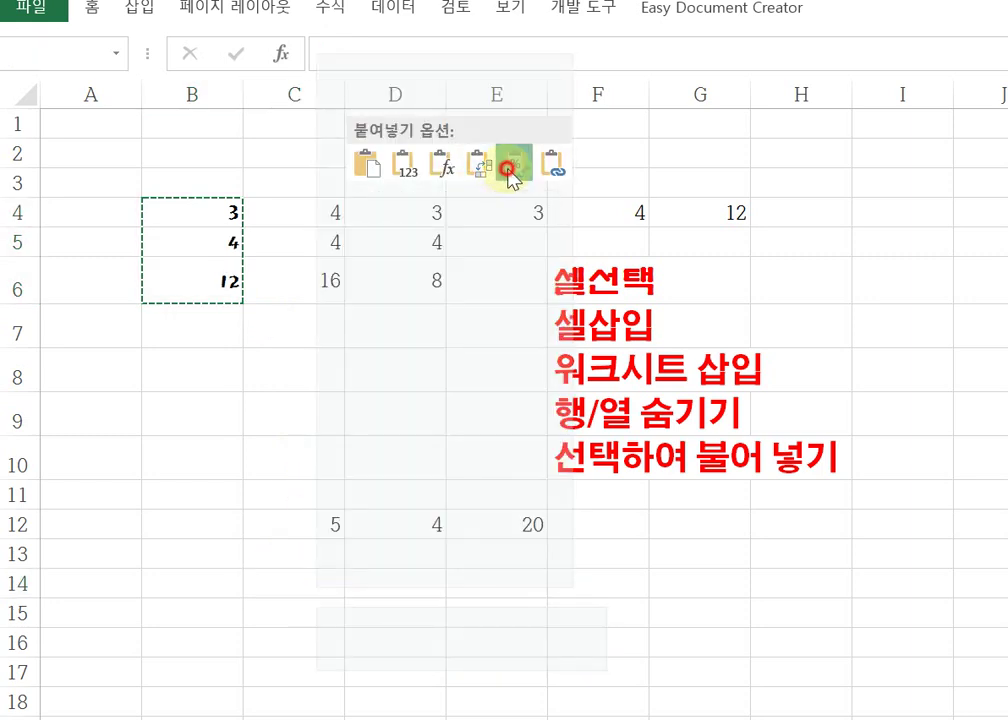
# Step: Enter 6, 7 and 9 in cells C14, C15 and C16
pyautogui.click(312, 582)
pyautogui.write('6')
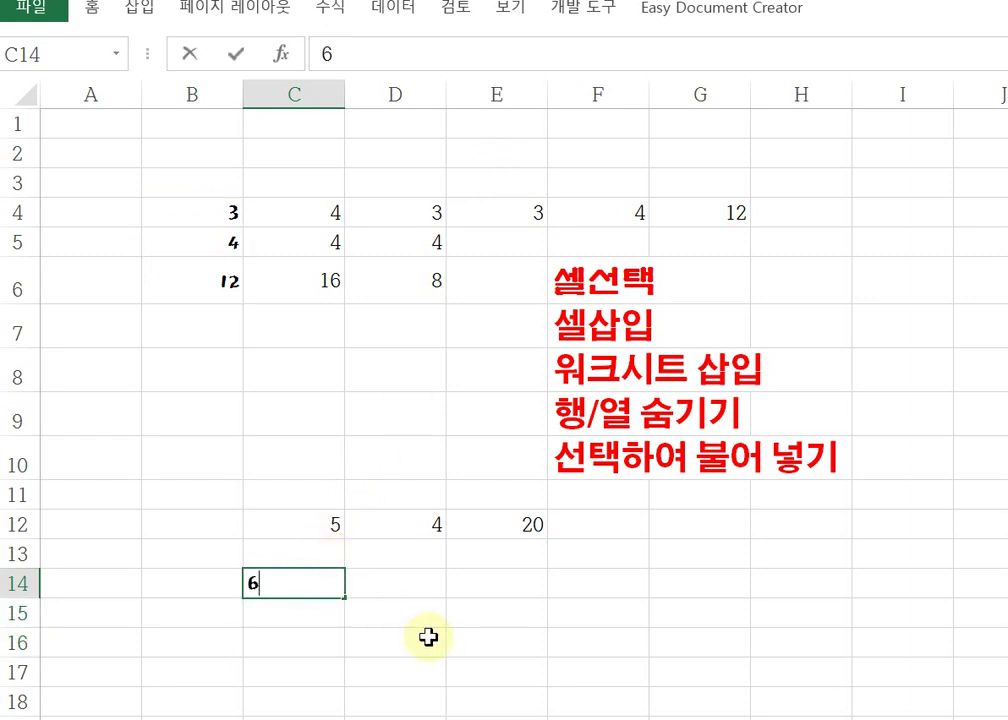
pyautogui.click(305, 615)
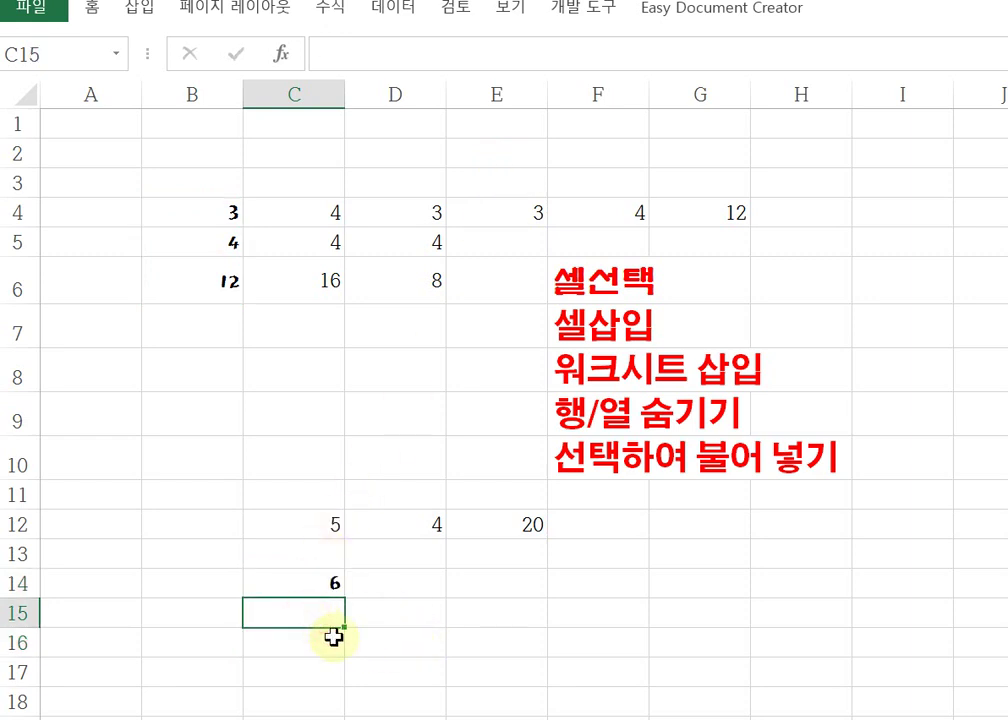
pyautogui.click(318, 655)
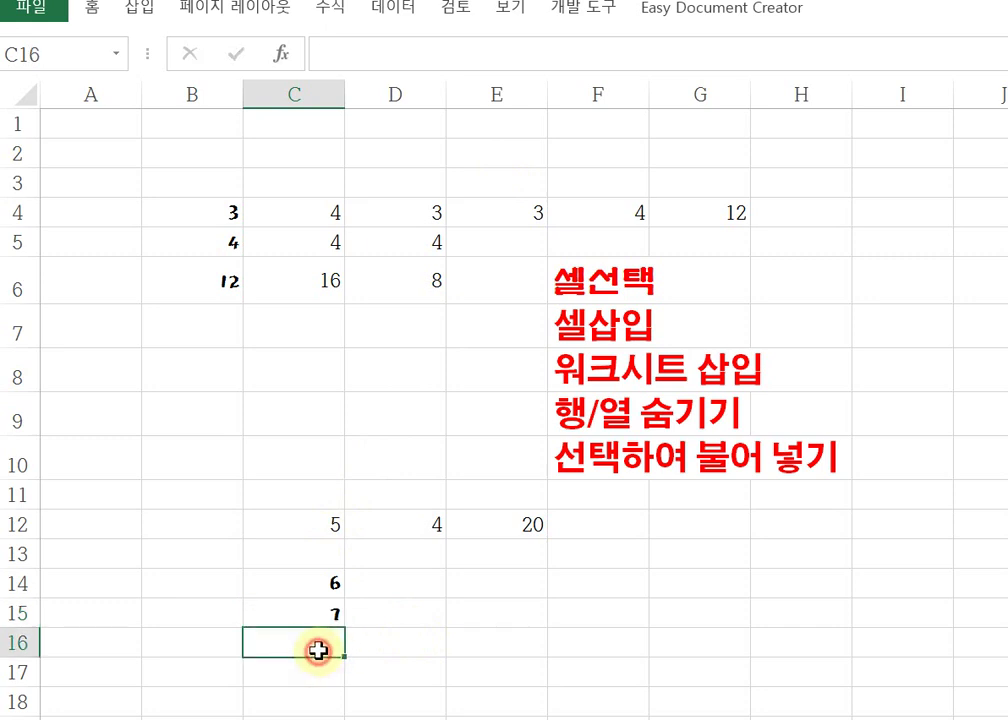
pyautogui.write('9')
pyautogui.click(443, 642)
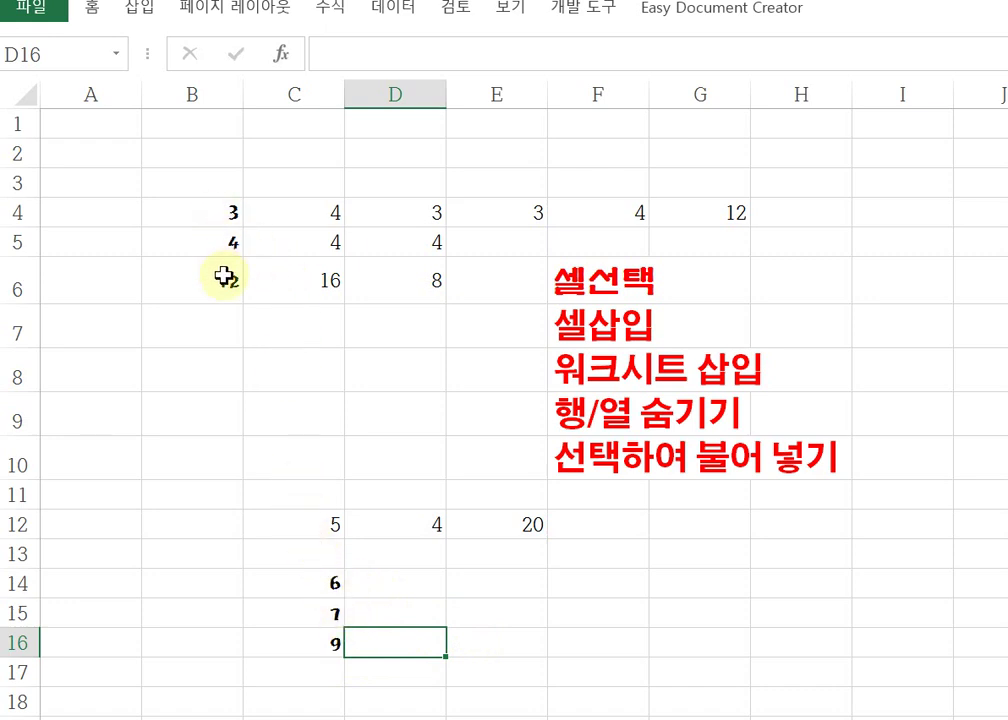
# Step: Compare the font formatting of the entries in C14:C16 with that of the source range B4:B6
pyautogui.moveTo(330, 586); pyautogui.dragTo(333, 648)
pyautogui.moveTo(219, 216); pyautogui.dragTo(228, 282)
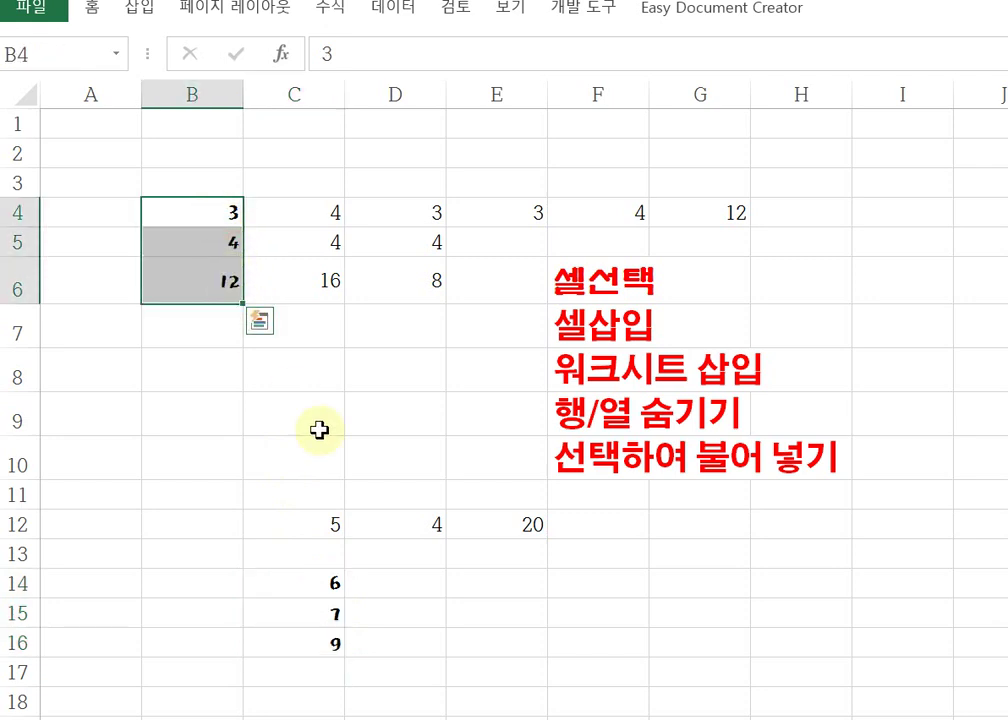
pyautogui.click(434, 592)
pyautogui.moveTo(315, 580); pyautogui.dragTo(333, 646)
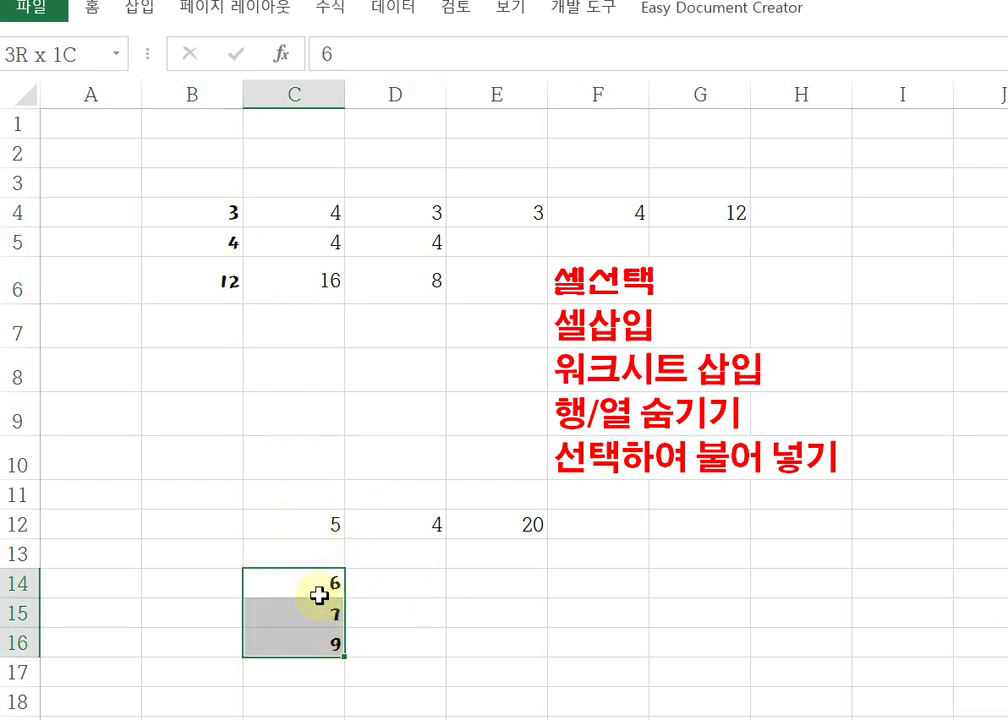
pyautogui.click(206, 216)
pyautogui.moveTo(207, 216); pyautogui.dragTo(228, 276)
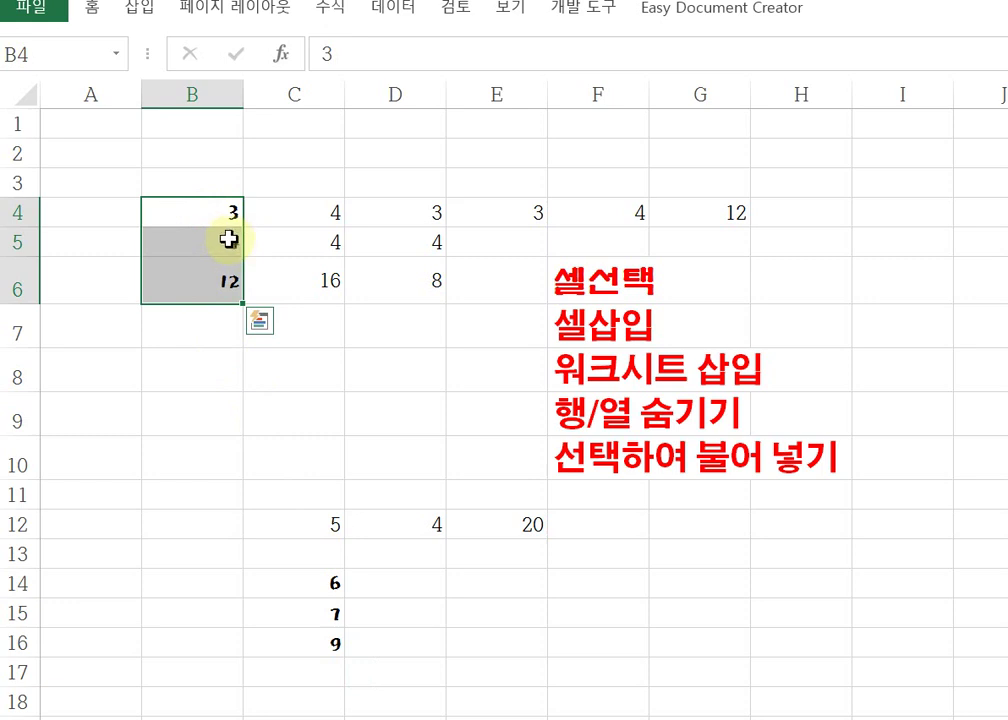
pyautogui.moveTo(320, 575); pyautogui.dragTo(338, 652)
pyautogui.click(441, 644)
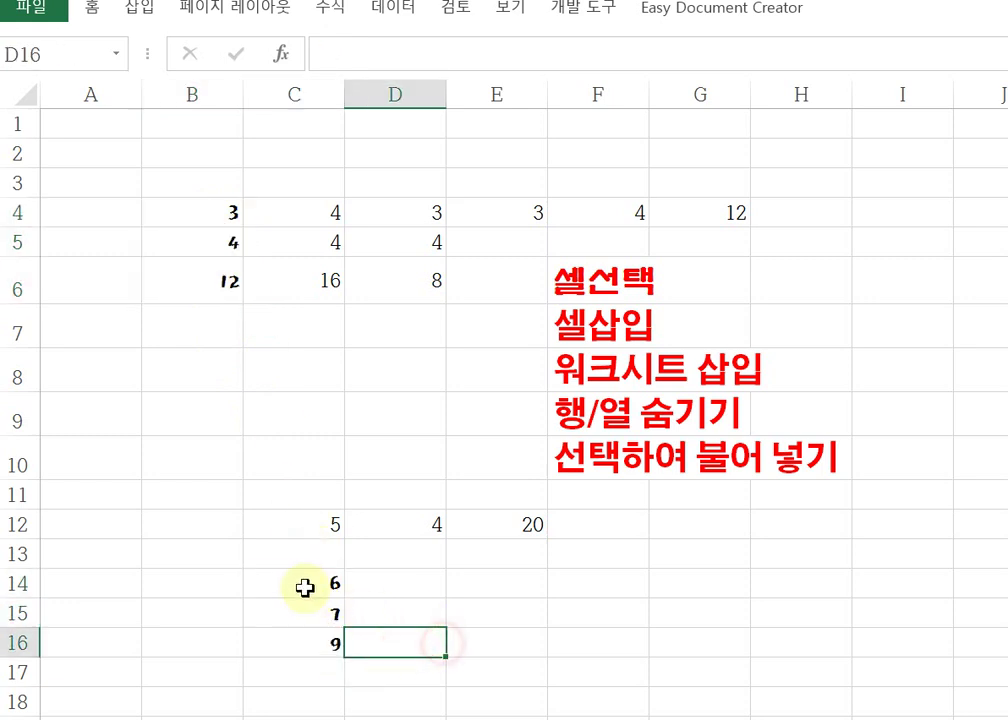
pyautogui.moveTo(300, 580); pyautogui.dragTo(306, 650)
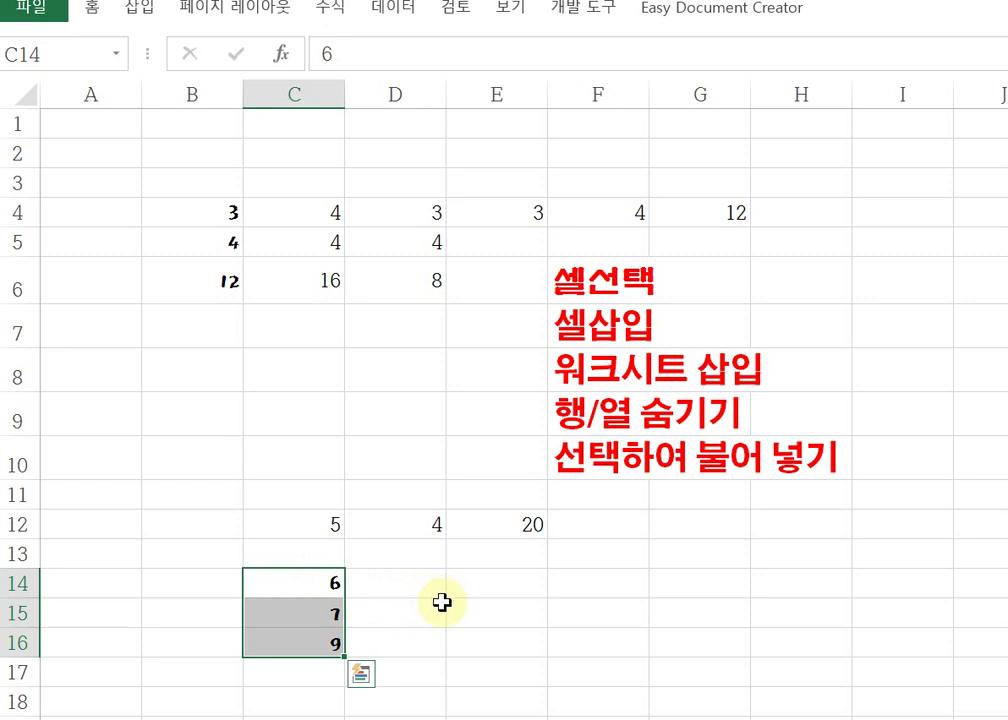
pyautogui.click(590, 619)
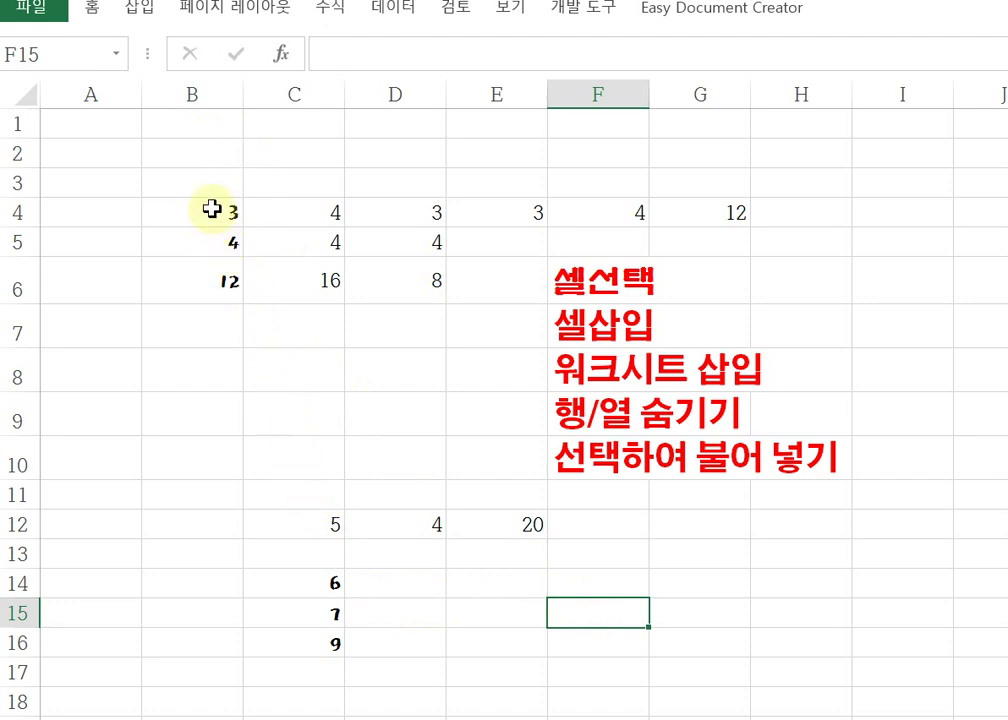
pyautogui.moveTo(300, 583); pyautogui.dragTo(313, 648)
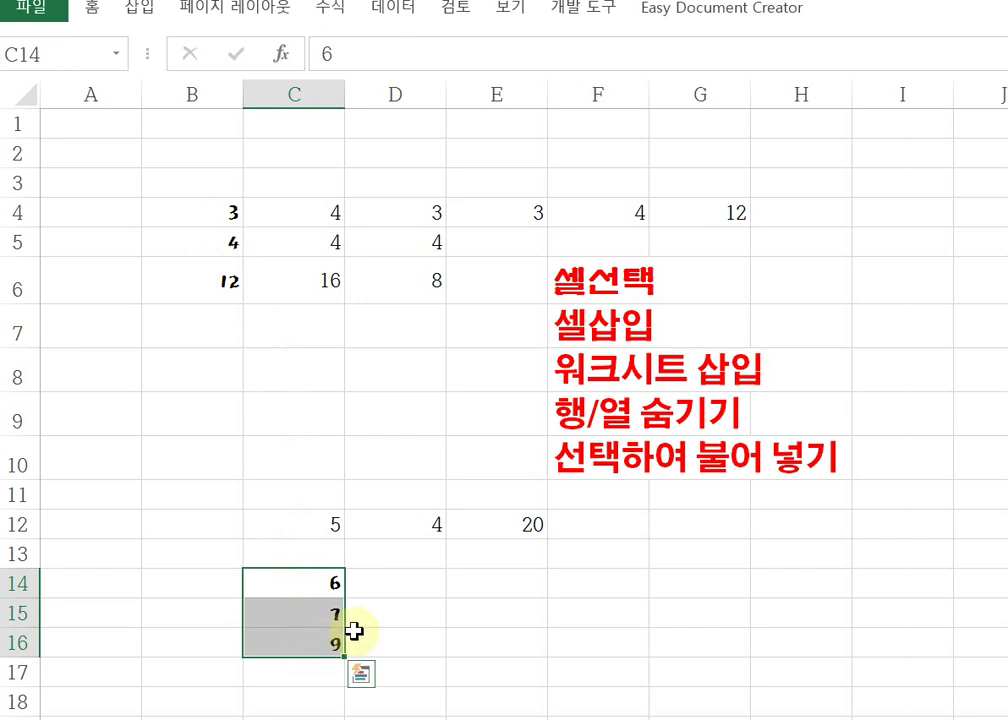
pyautogui.click(518, 583)
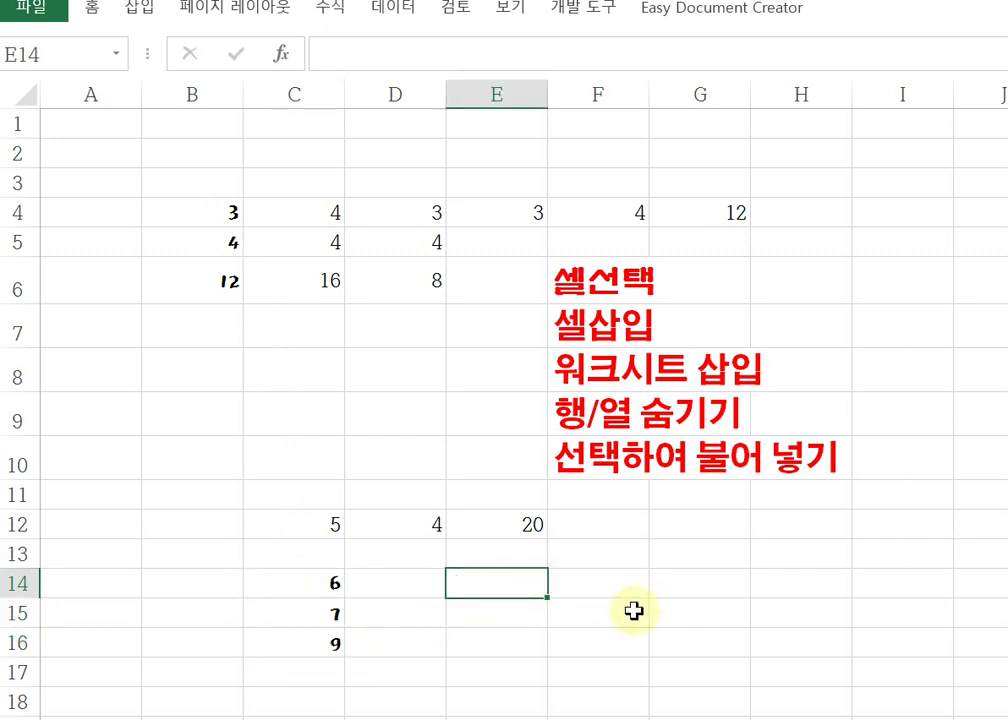
# Step: Enter 2 in cell E14 and copy that cell
pyautogui.write('2')
pyautogui.click(662, 632)
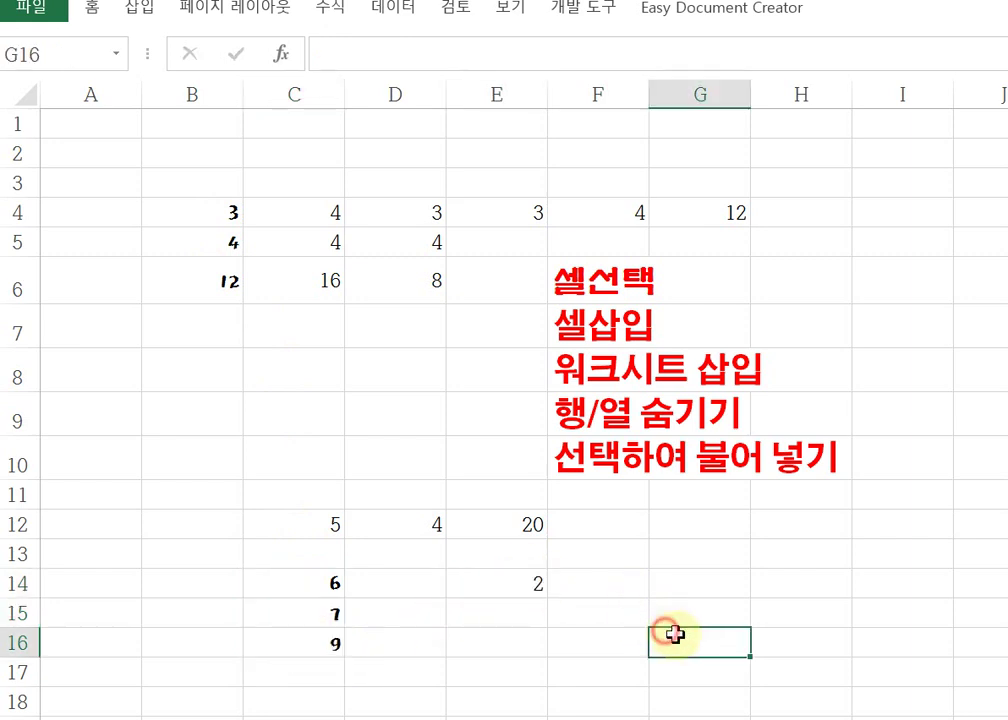
pyautogui.click(520, 573)
pyautogui.rightClick(524, 581)
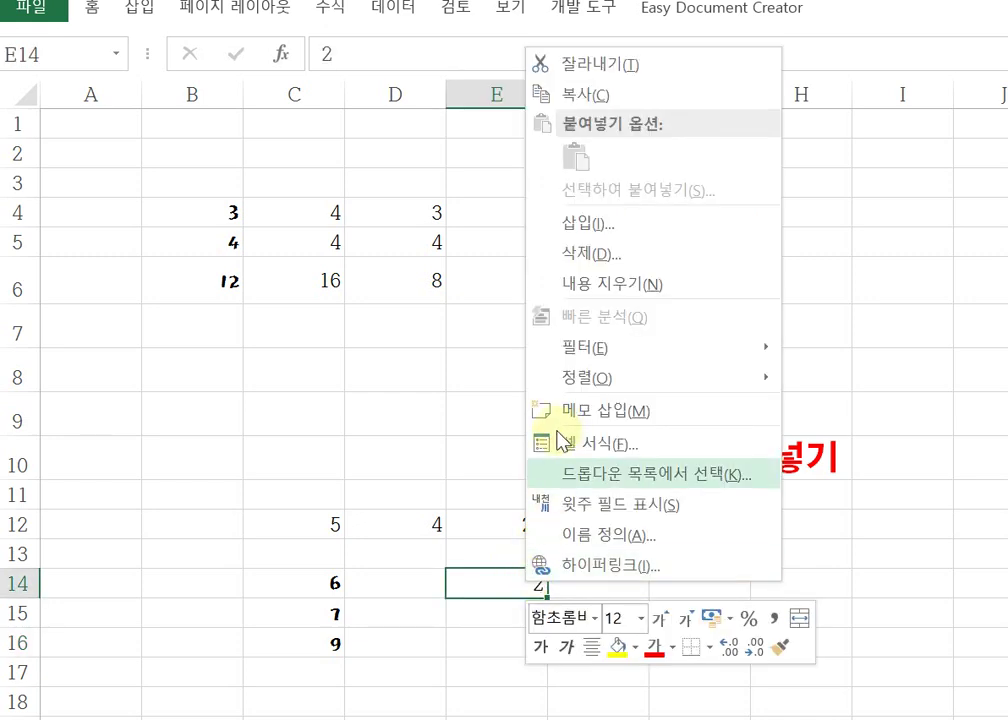
pyautogui.click(571, 92)
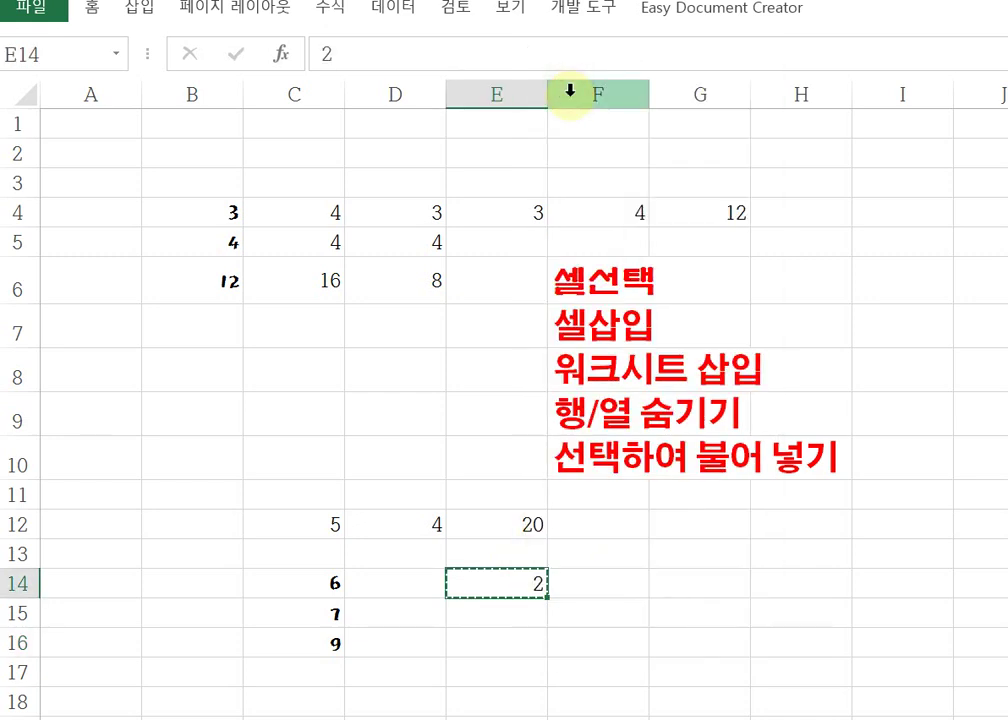
pyautogui.moveTo(322, 578); pyautogui.dragTo(304, 641)
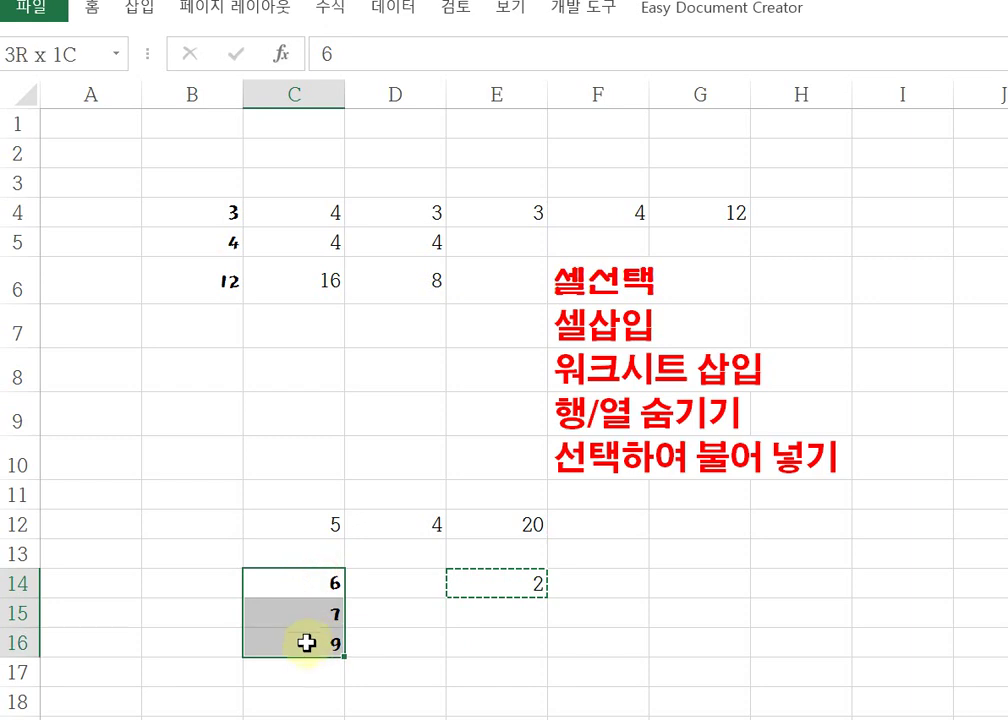
pyautogui.rightClick(300, 624)
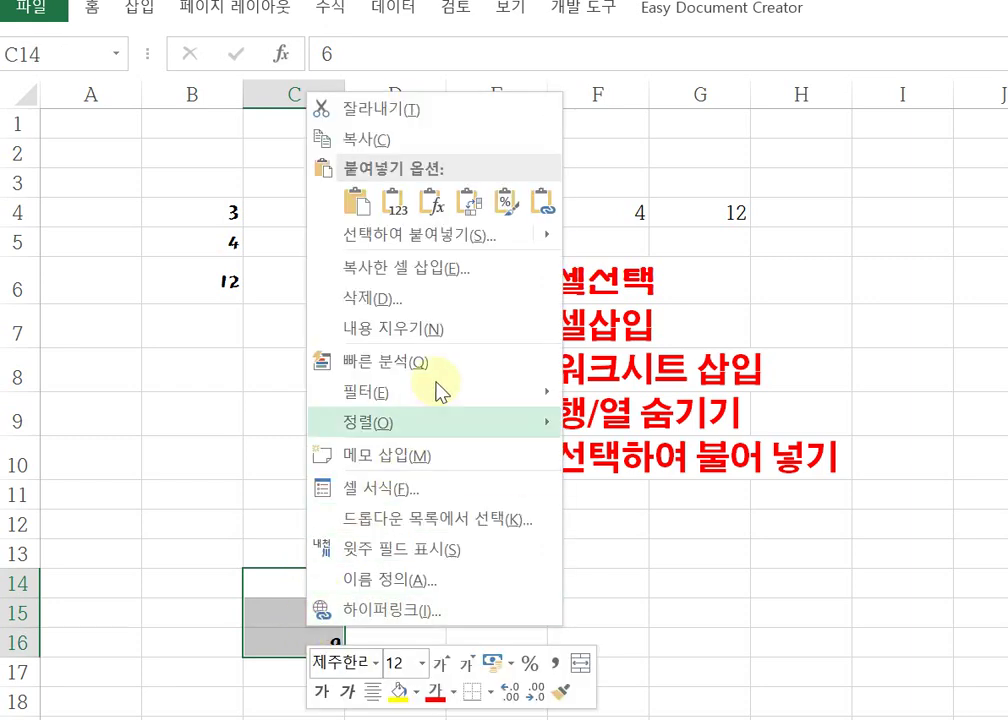
pyautogui.moveTo(477, 250)
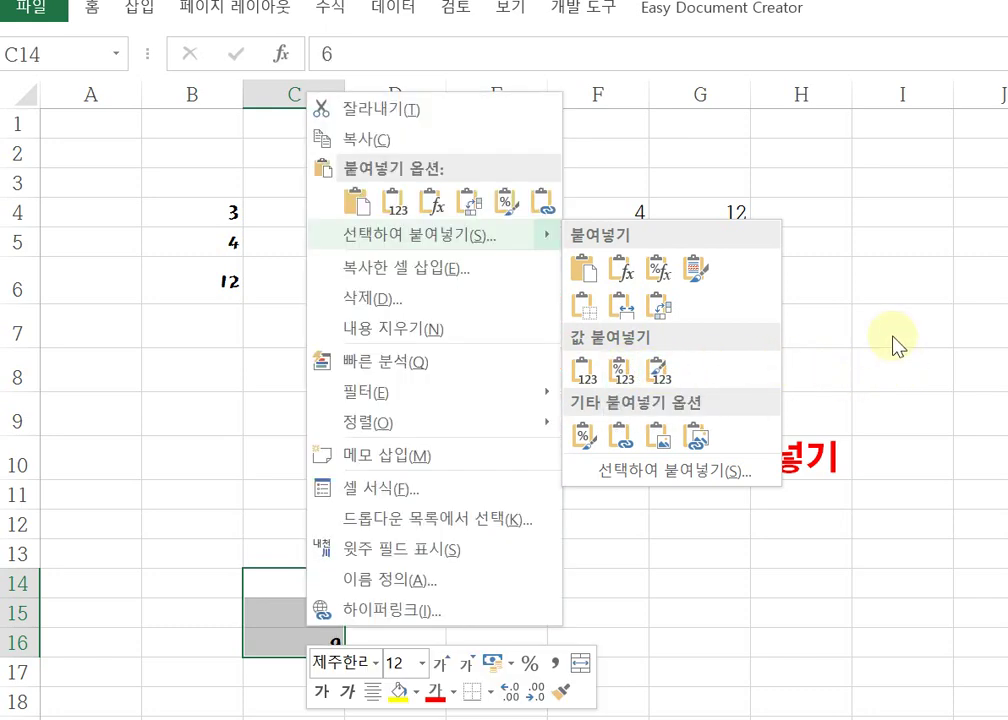
pyautogui.click(543, 204)
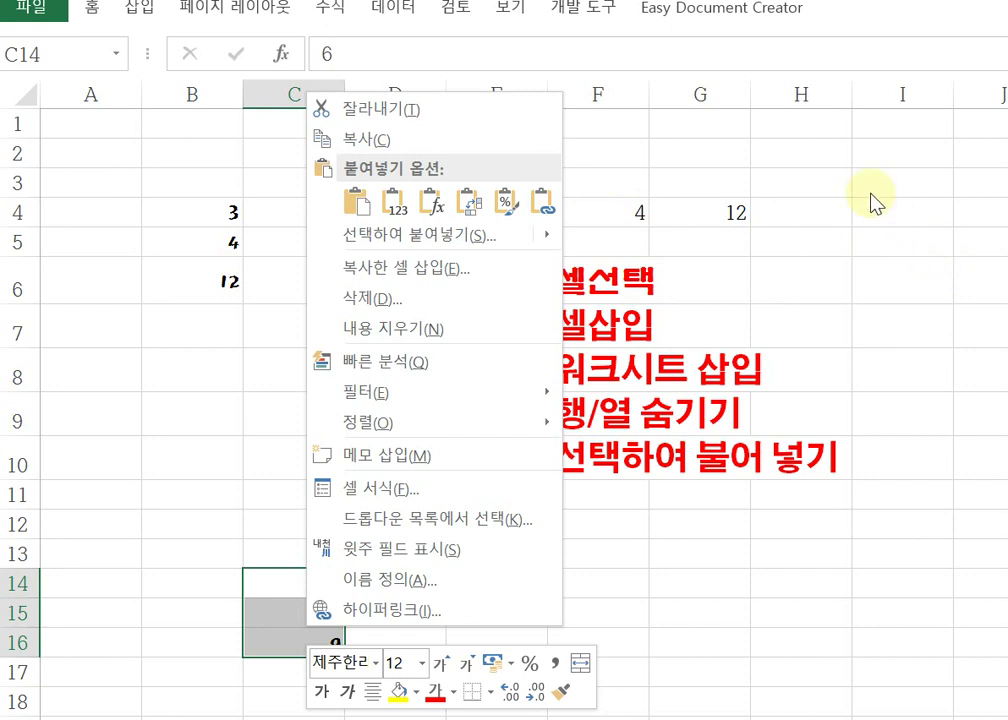
pyautogui.press('Escape')
pyautogui.click(497, 583)
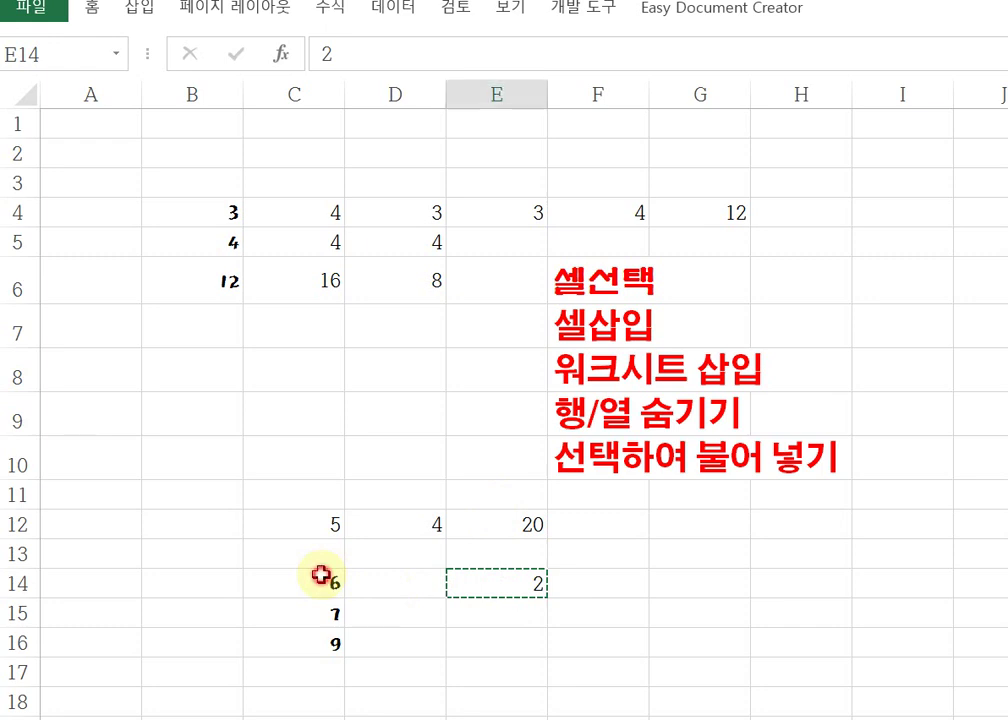
# Step: Paste the copied E14 value onto C14:C16 through Paste Special with the multiply (곱하기) operation
pyautogui.moveTo(324, 578); pyautogui.dragTo(320, 652)
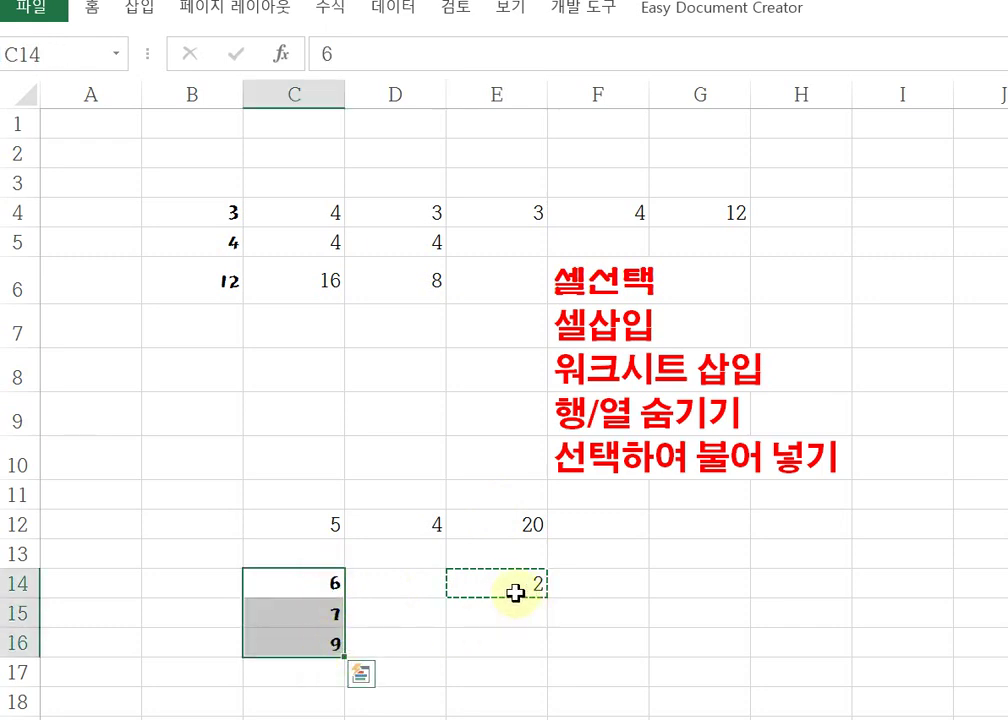
pyautogui.rightClick(315, 590)
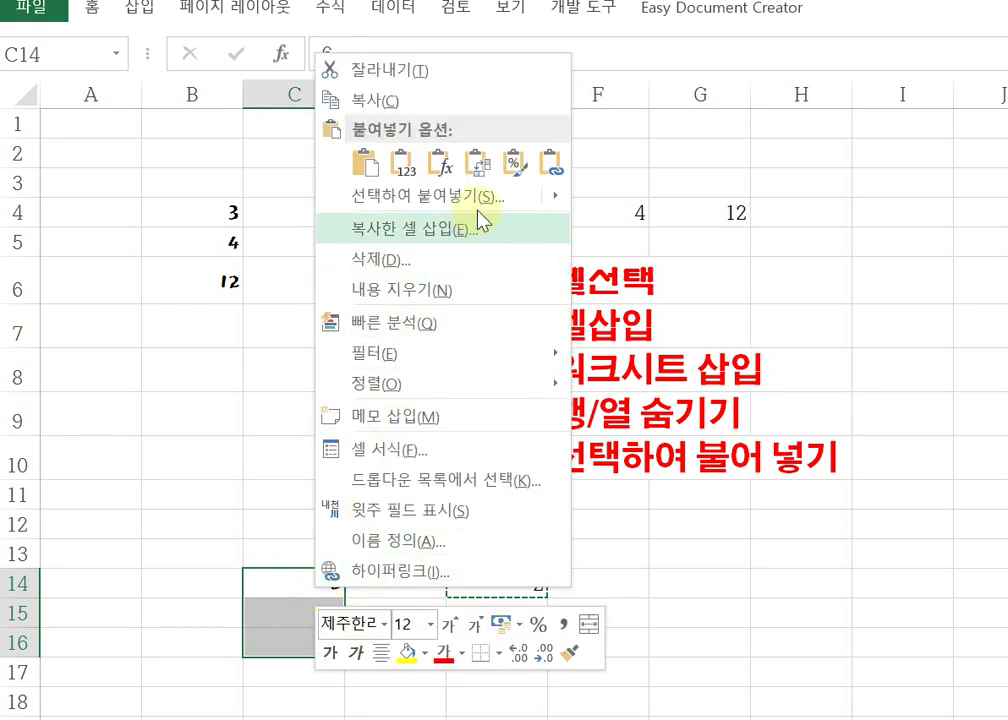
pyautogui.moveTo(488, 198)
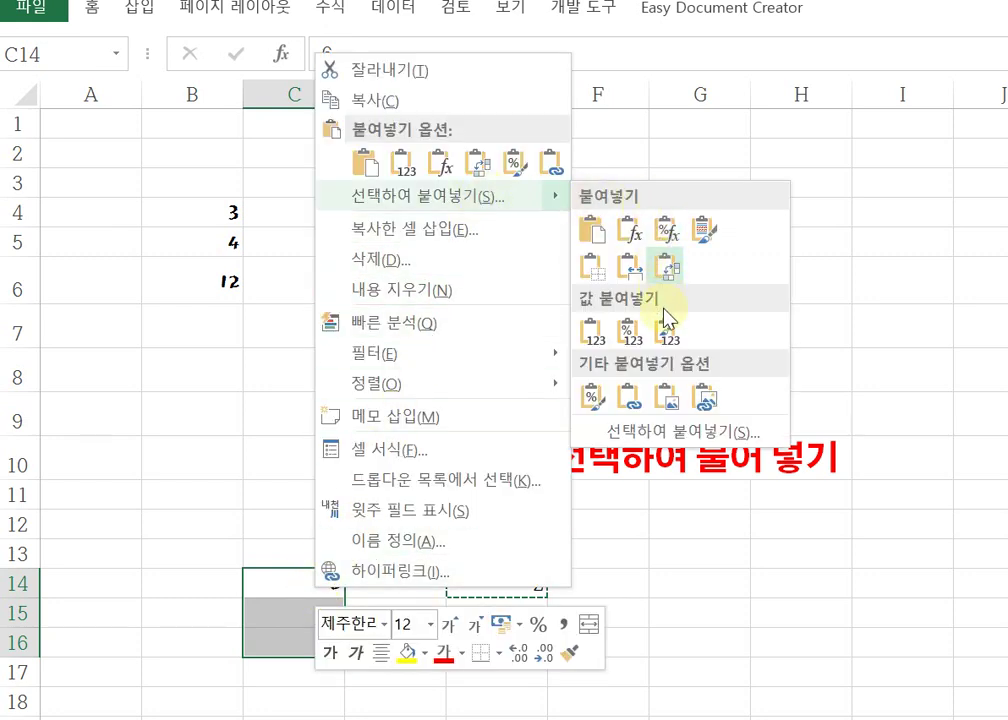
pyautogui.click(680, 432)
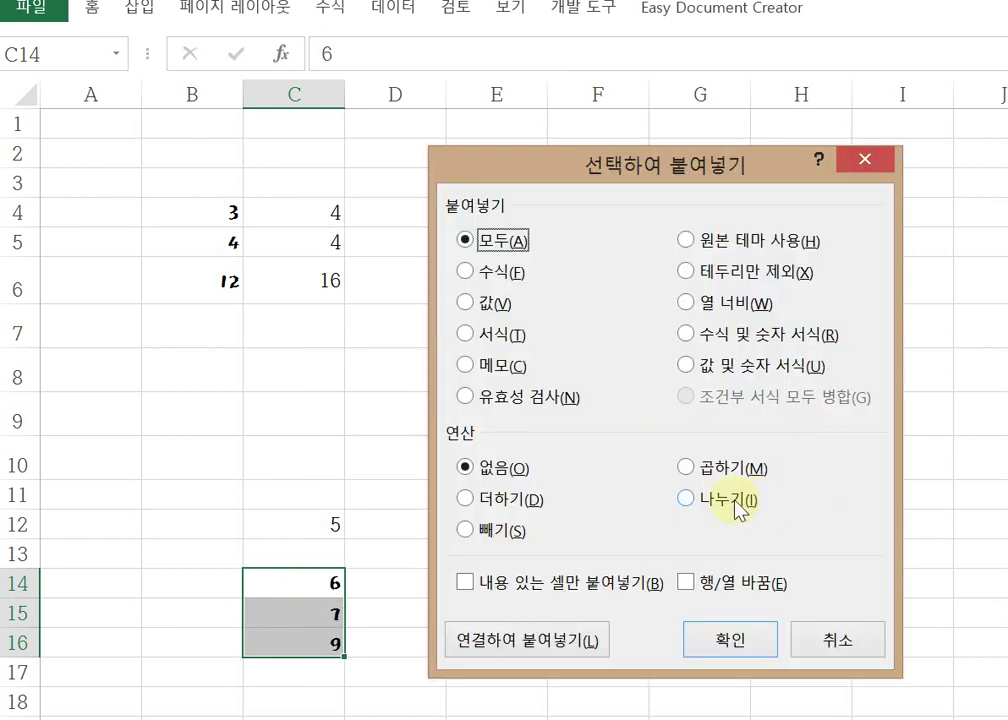
pyautogui.click(686, 467)
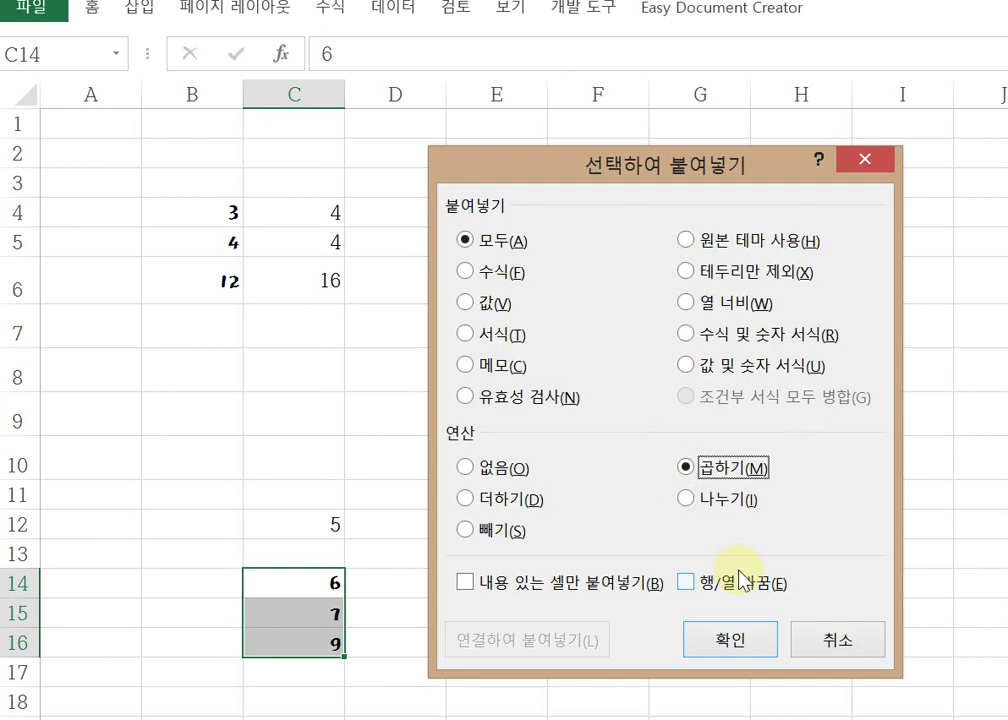
pyautogui.click(731, 641)
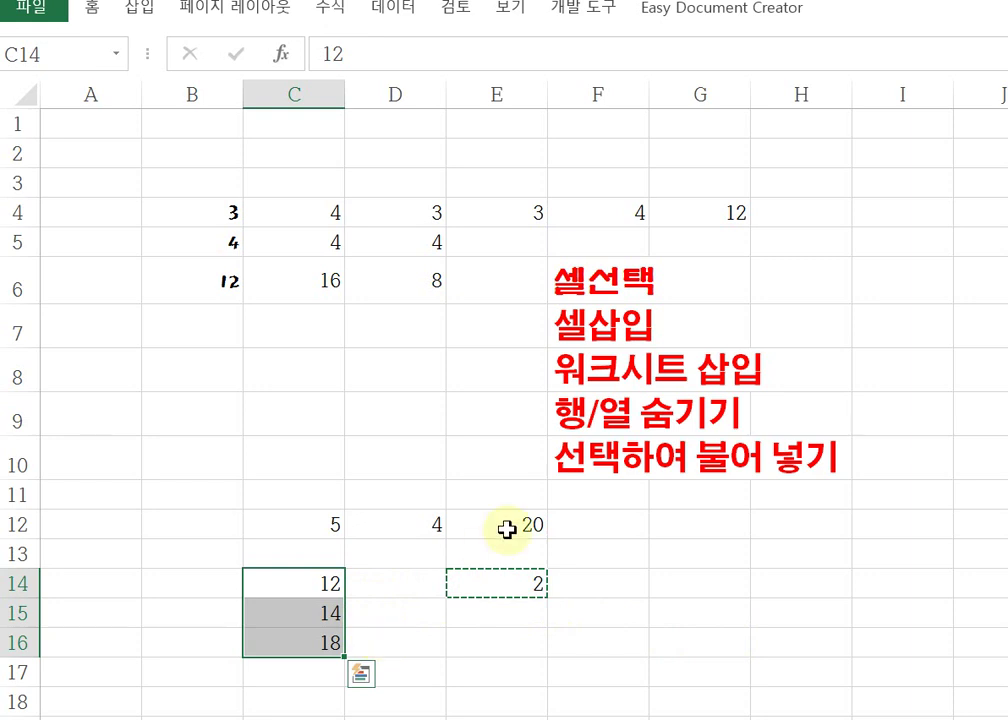
pyautogui.click(680, 636)
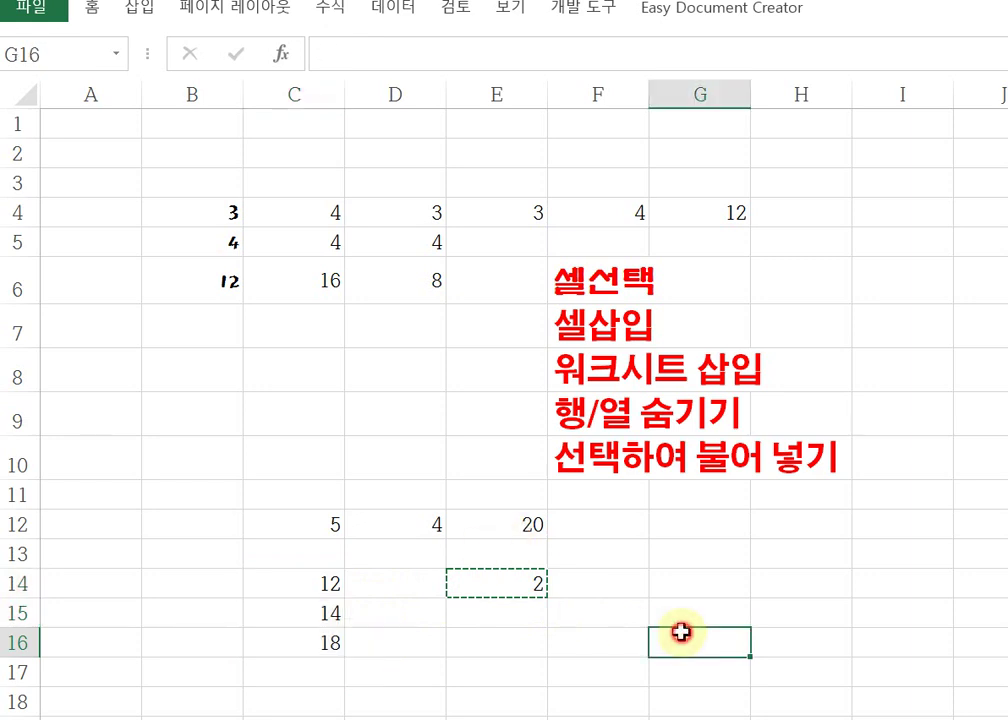
# Step: Copy E14 again and divide the values in C14:C16 by it using Paste Special's divide (나누기) operation
pyautogui.click(535, 585)
pyautogui.rightClick(535, 585)
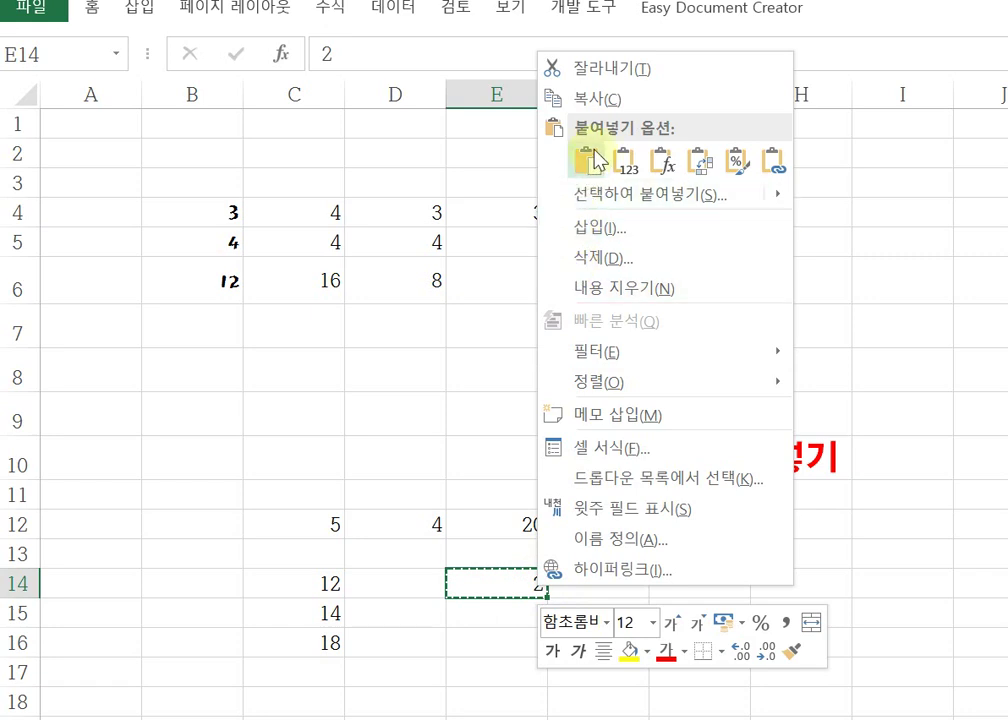
pyautogui.click(648, 101)
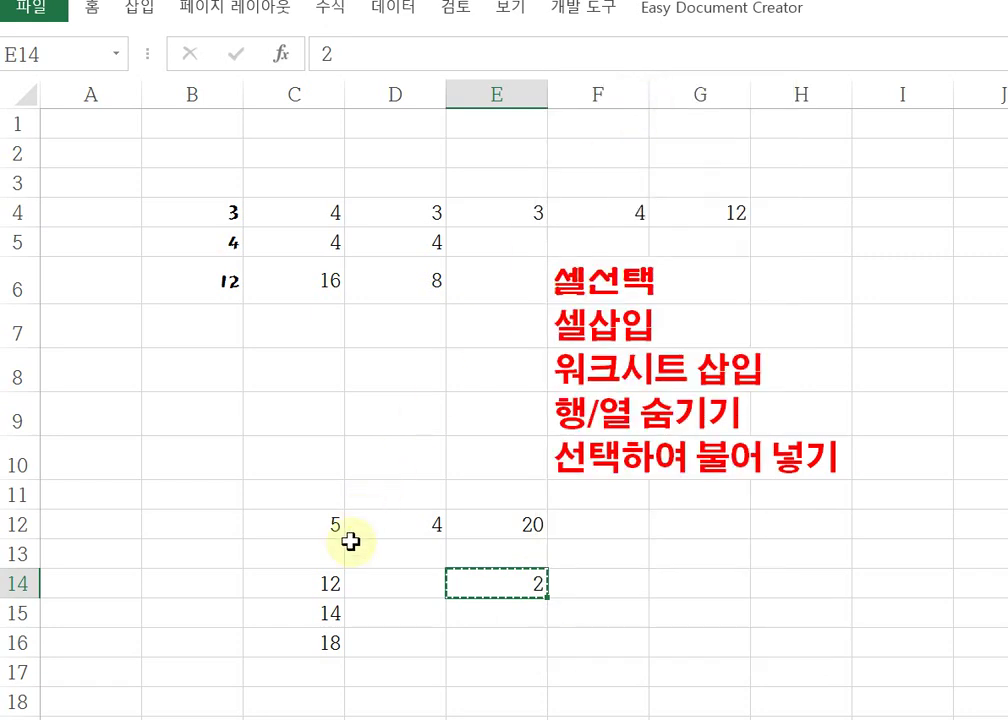
pyautogui.moveTo(331, 580); pyautogui.dragTo(329, 648)
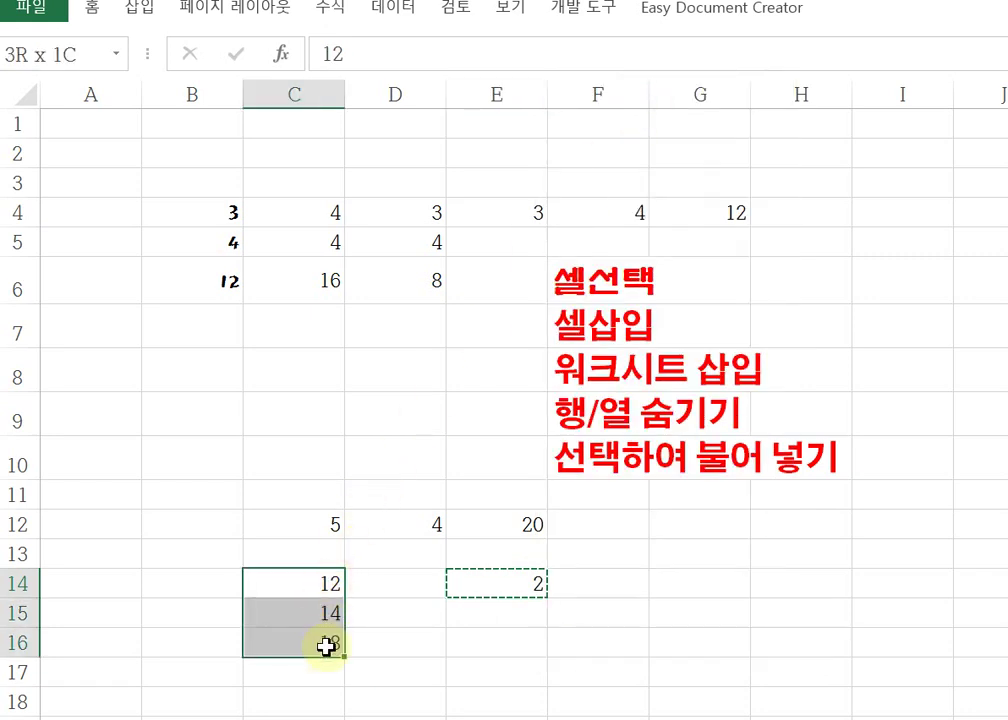
pyautogui.rightClick(300, 598)
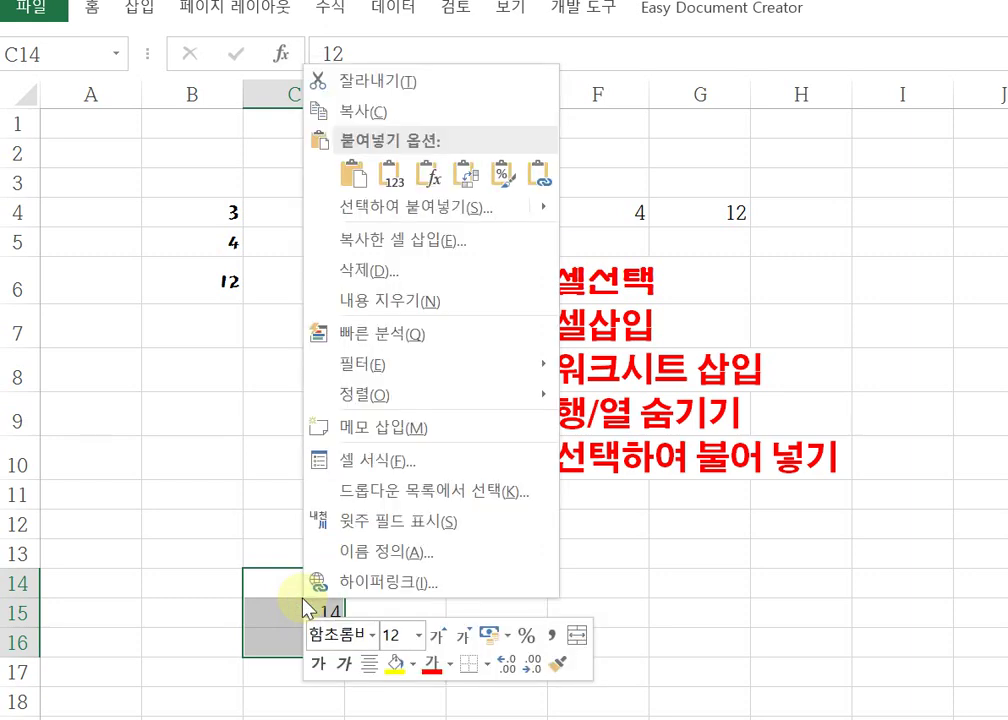
pyautogui.moveTo(487, 213)
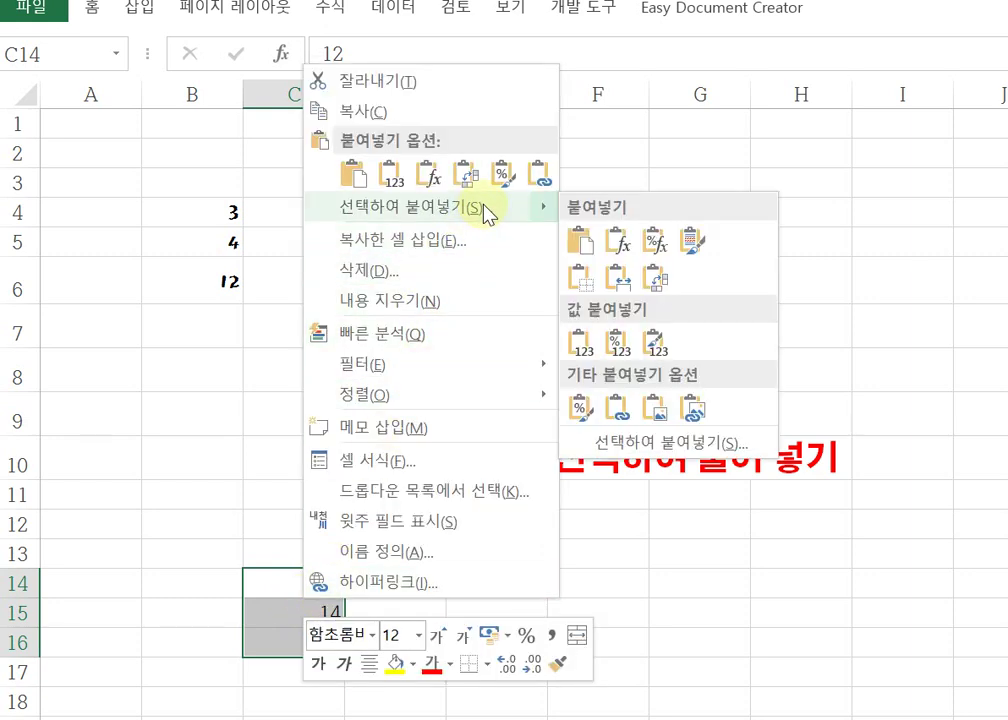
pyautogui.click(678, 445)
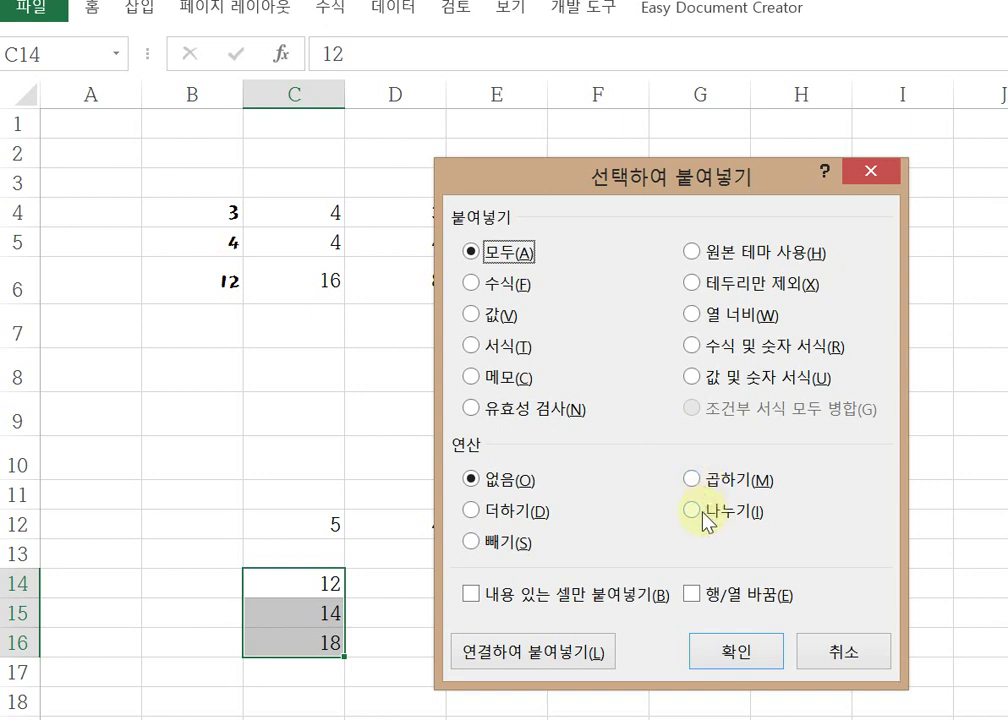
pyautogui.click(700, 514)
pyautogui.click(736, 658)
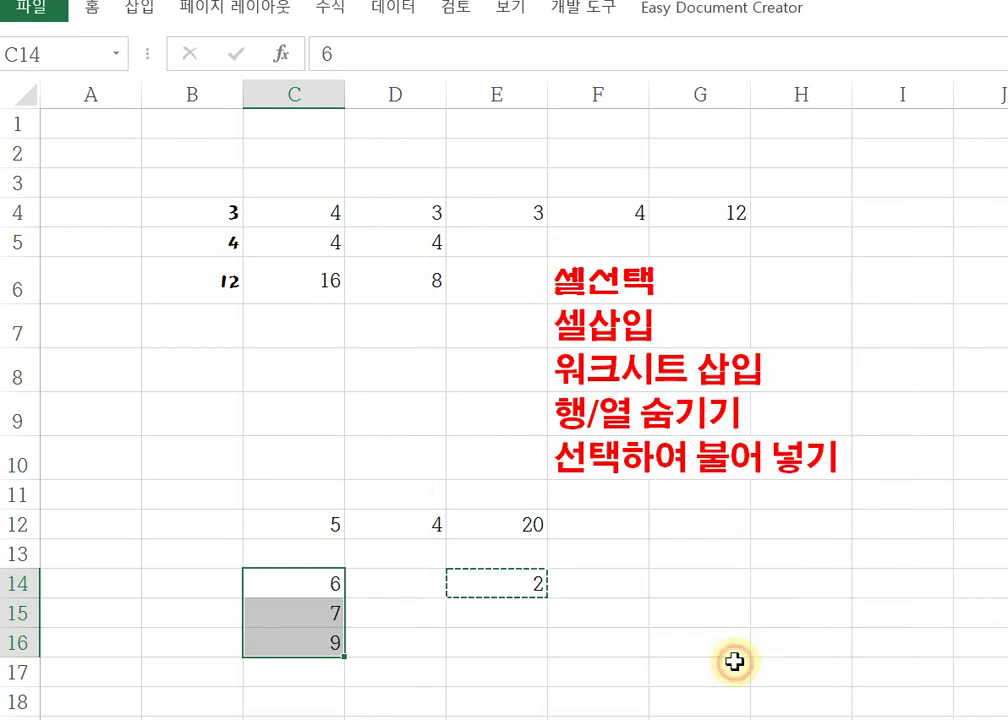
pyautogui.click(679, 646)
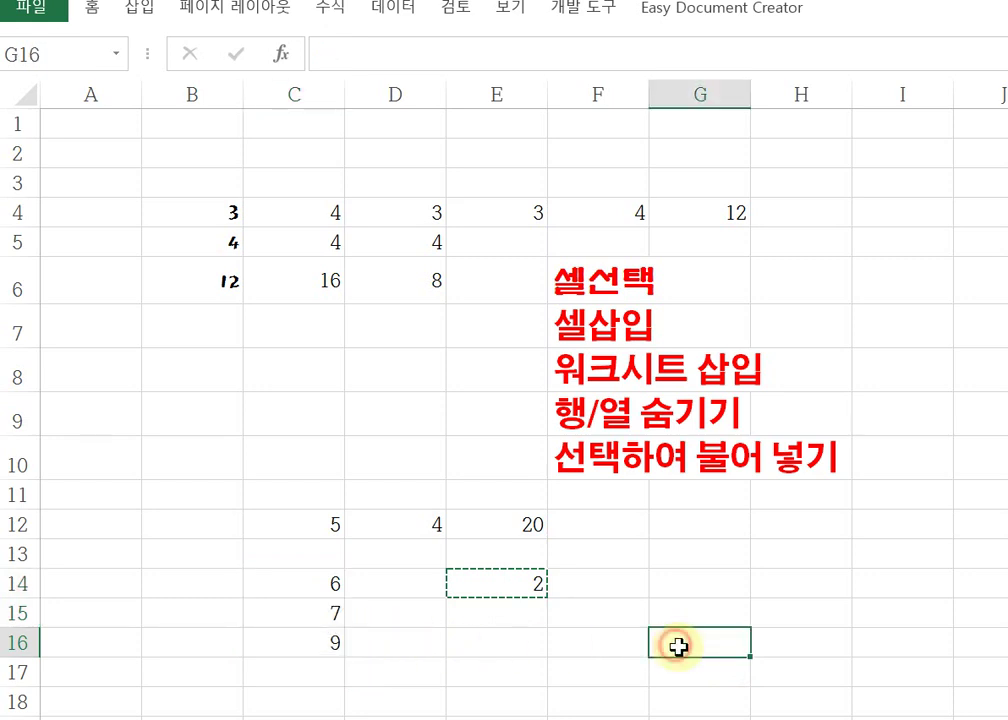
# Step: Copy E14 and add its value to each cell of C14:C16 using Paste Special's add (더하기) operation
pyautogui.click(531, 578)
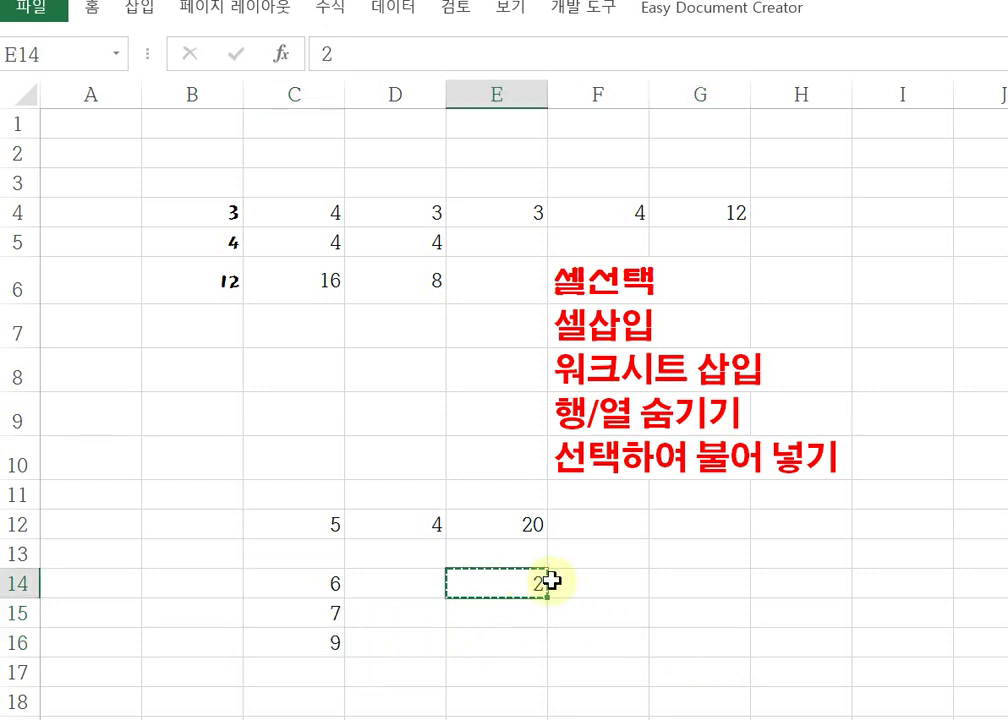
pyautogui.rightClick(537, 585)
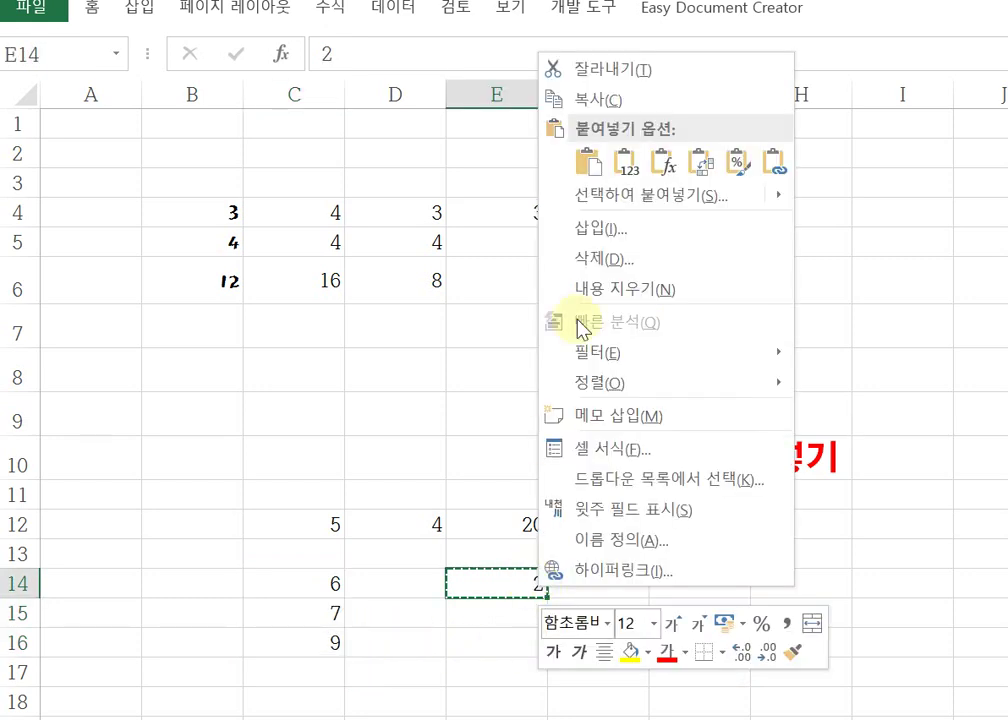
pyautogui.click(636, 100)
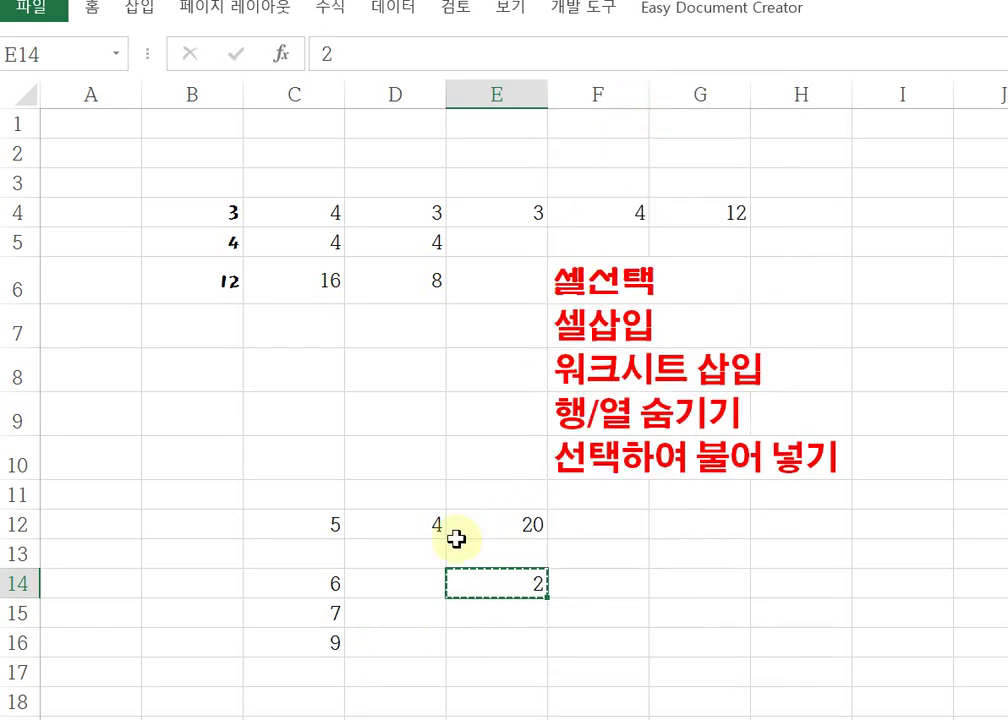
pyautogui.click(323, 578)
pyautogui.moveTo(323, 578); pyautogui.dragTo(316, 641)
pyautogui.rightClick(311, 613)
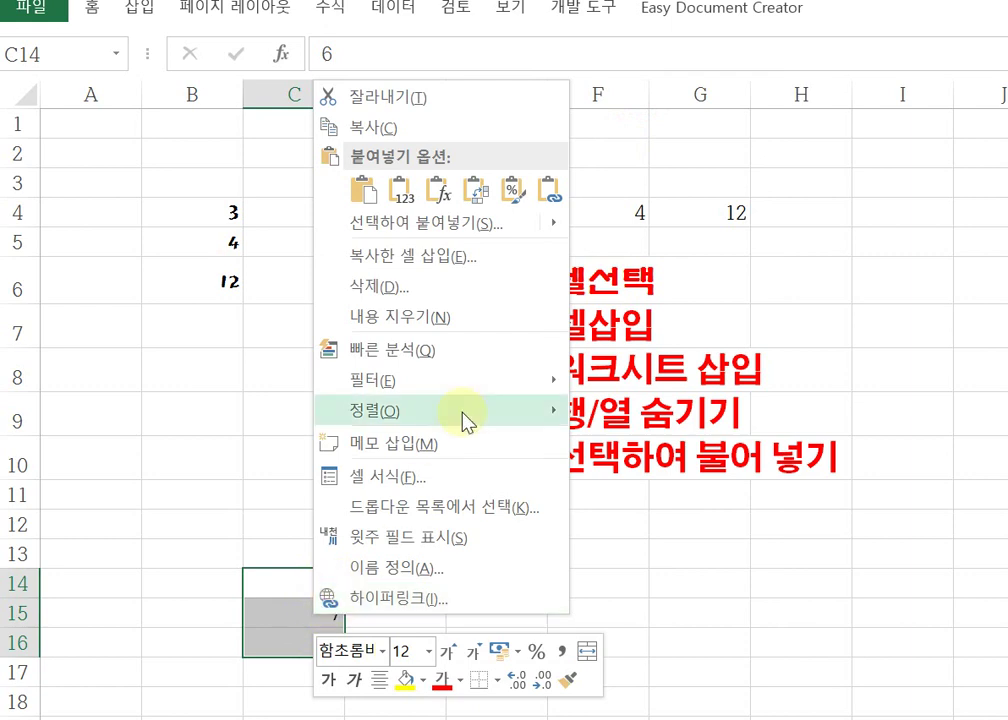
pyautogui.moveTo(479, 225)
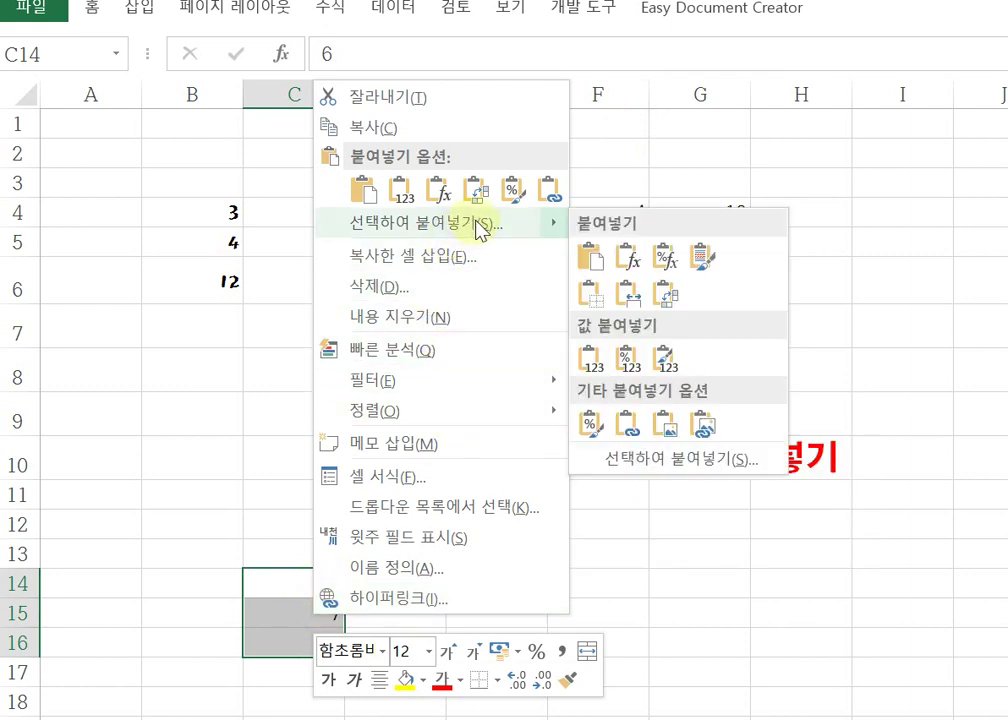
pyautogui.click(697, 462)
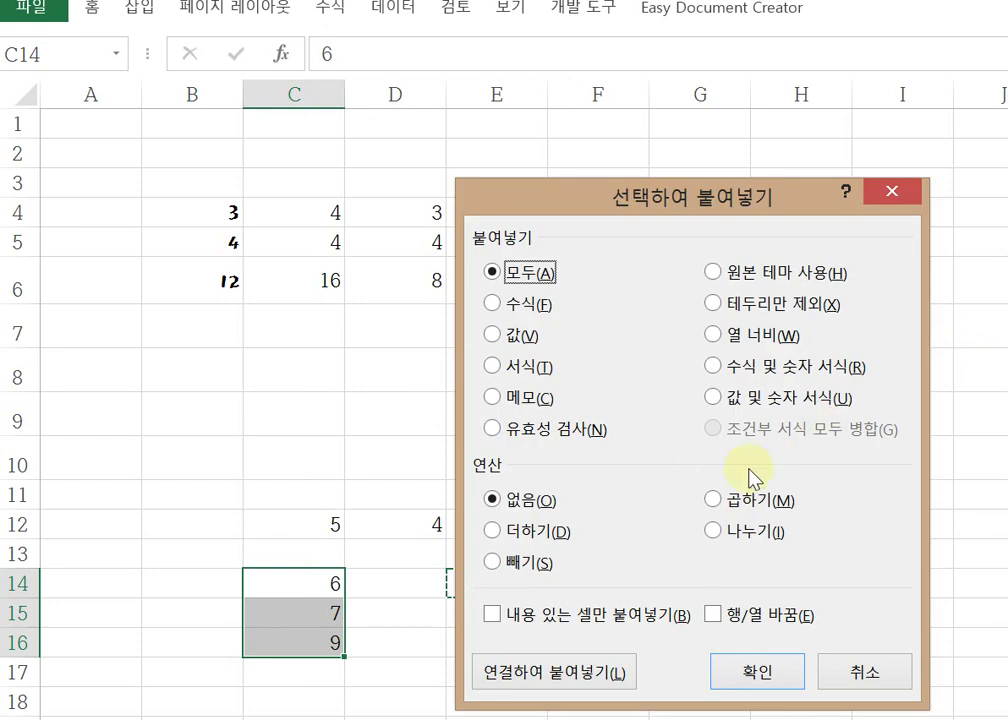
pyautogui.click(505, 540)
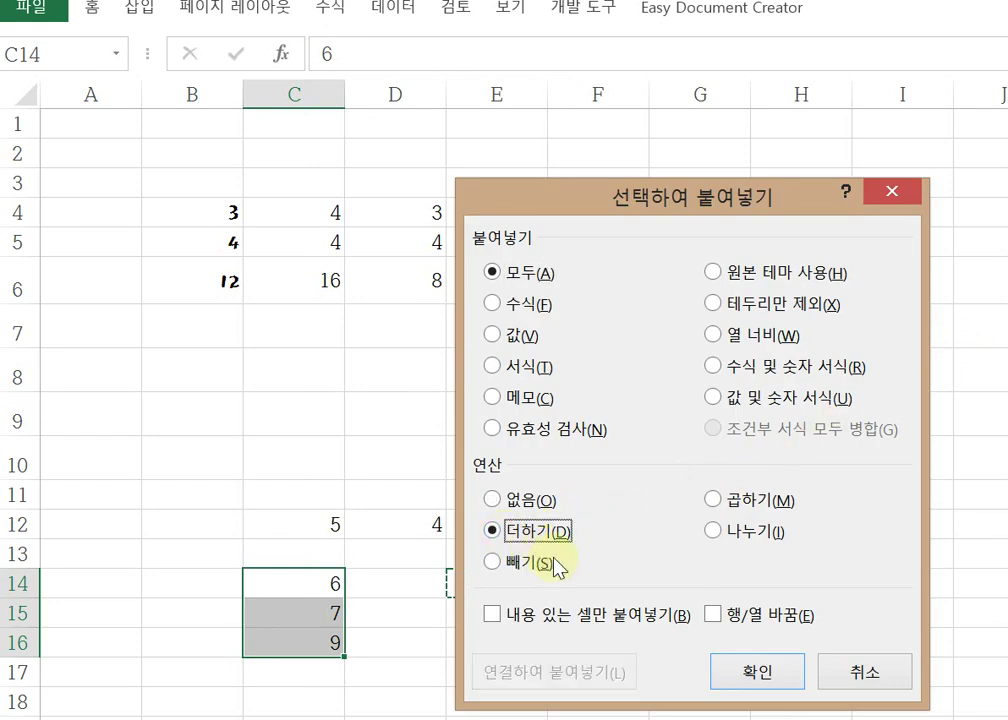
pyautogui.click(757, 671)
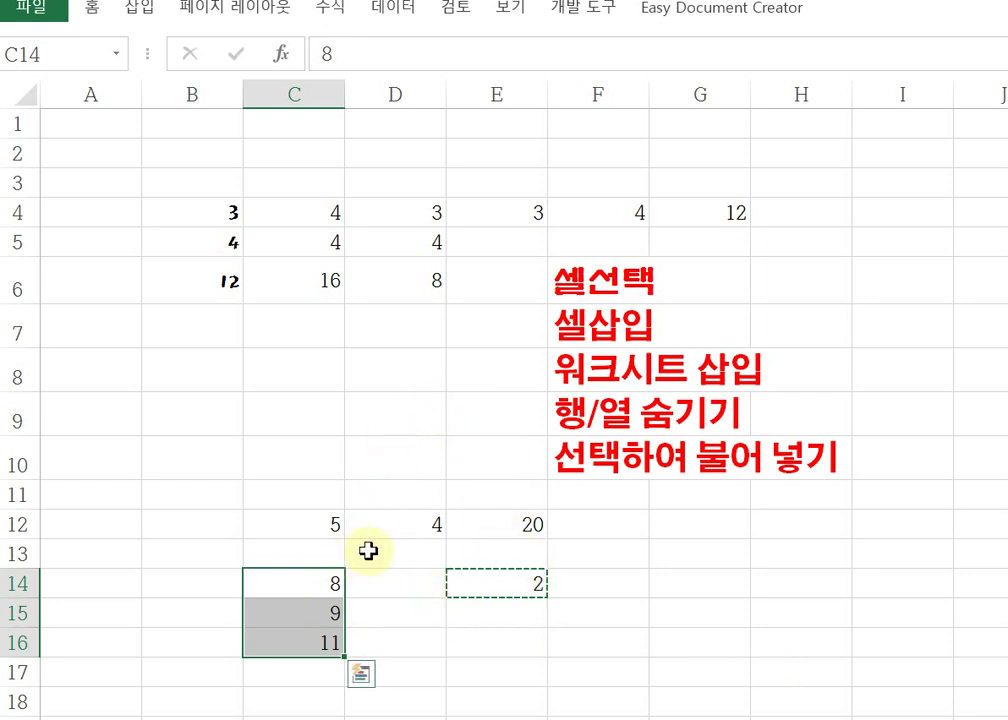
# Step: Copy E14 and paste it onto C14:C16 through Paste Special
pyautogui.rightClick(505, 591)
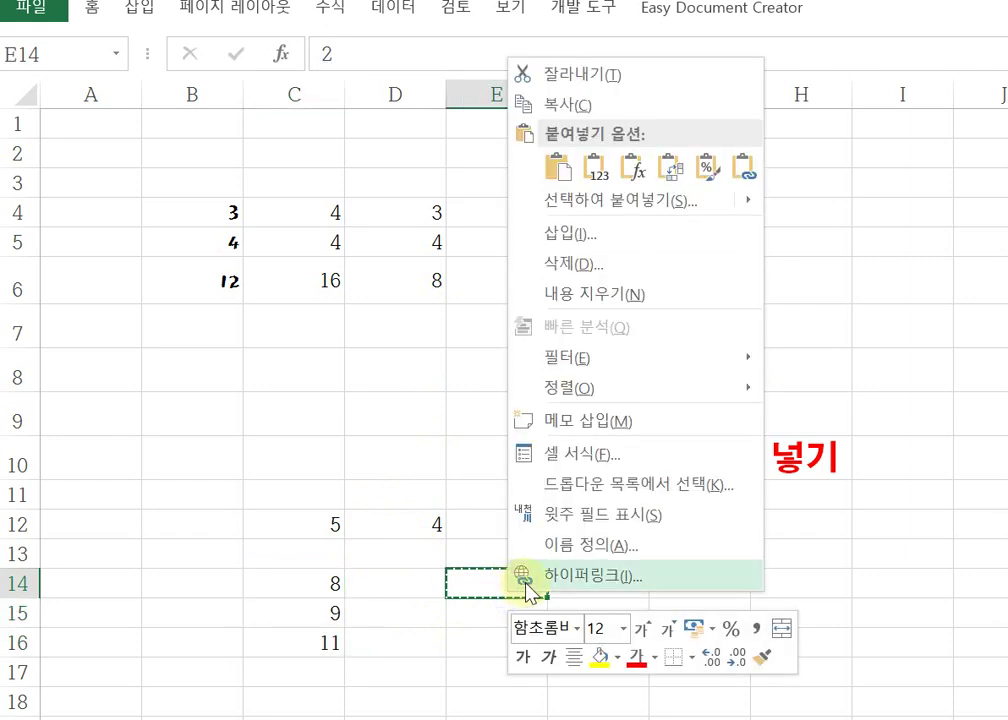
pyautogui.click(662, 106)
pyautogui.moveTo(326, 581); pyautogui.dragTo(328, 637)
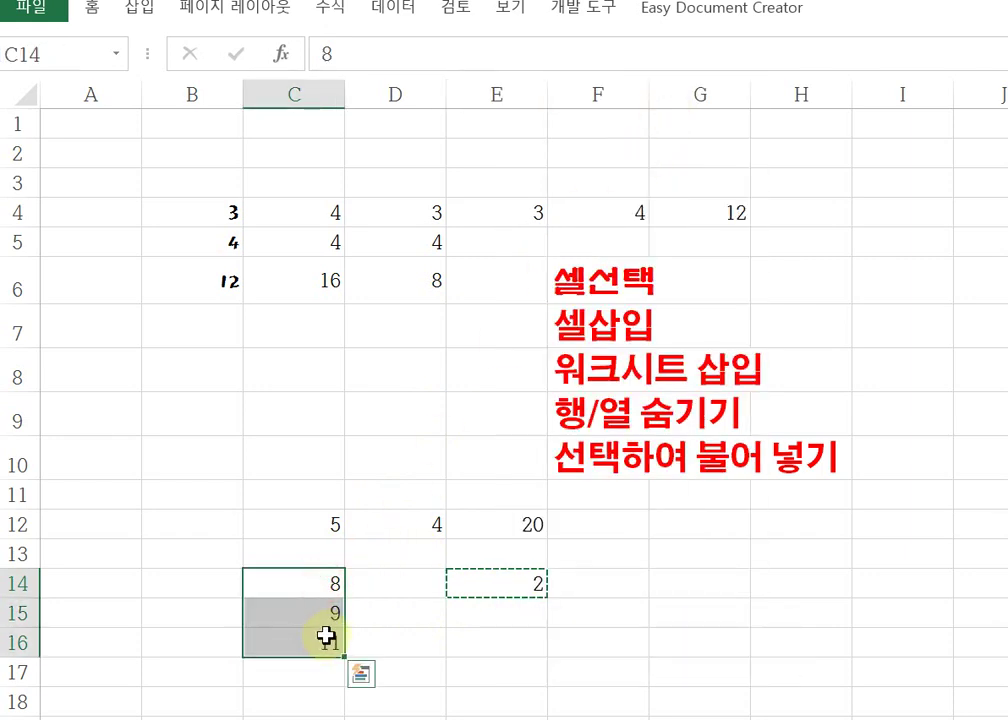
pyautogui.rightClick(328, 634)
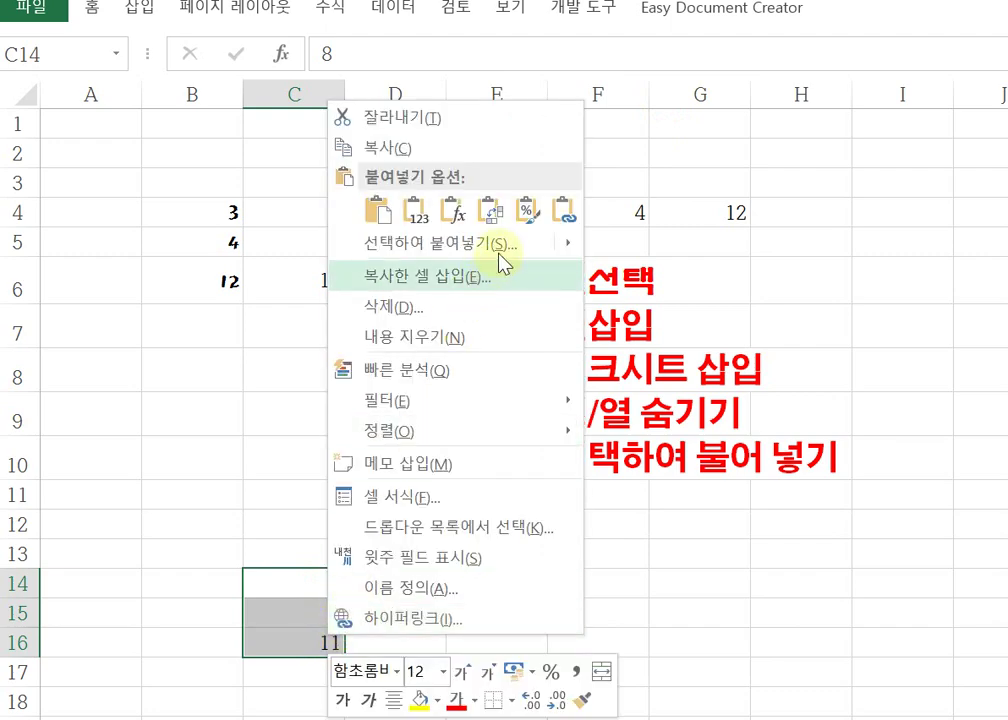
pyautogui.click(459, 244)
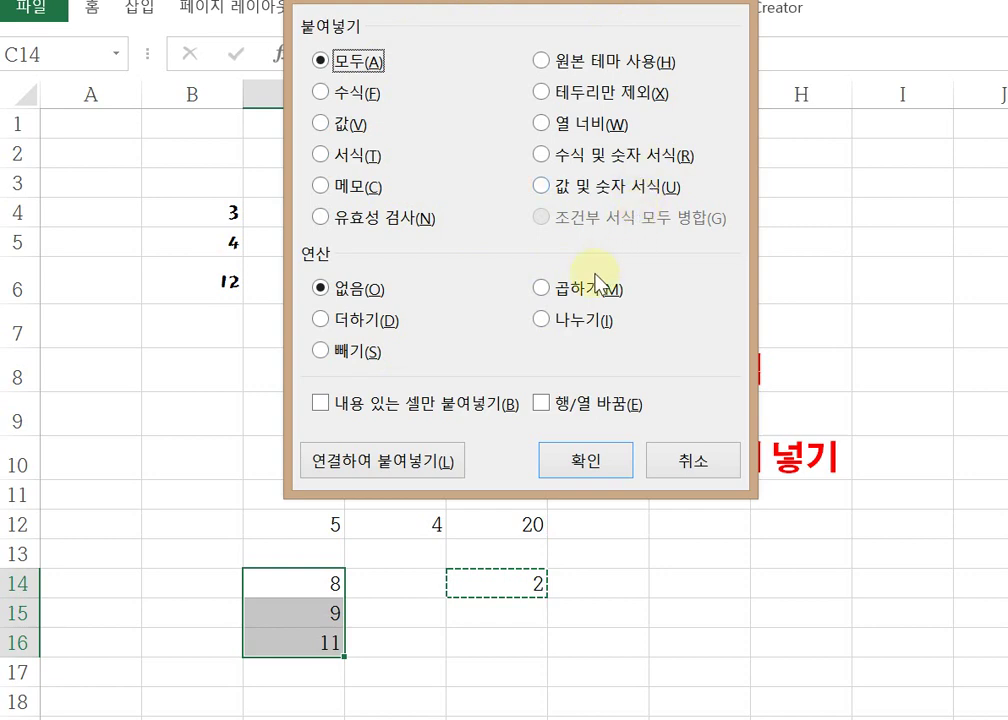
pyautogui.click(593, 463)
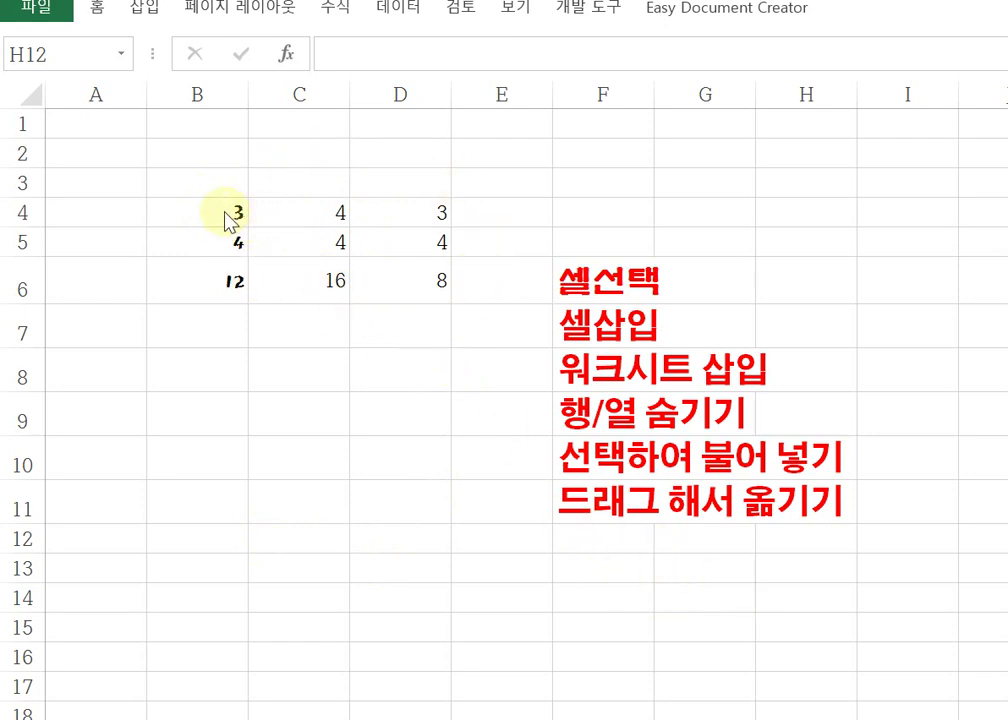
# Step: Move the block B4:D6 so that it occupies F13:H15
pyautogui.moveTo(219, 214); pyautogui.dragTo(426, 281)
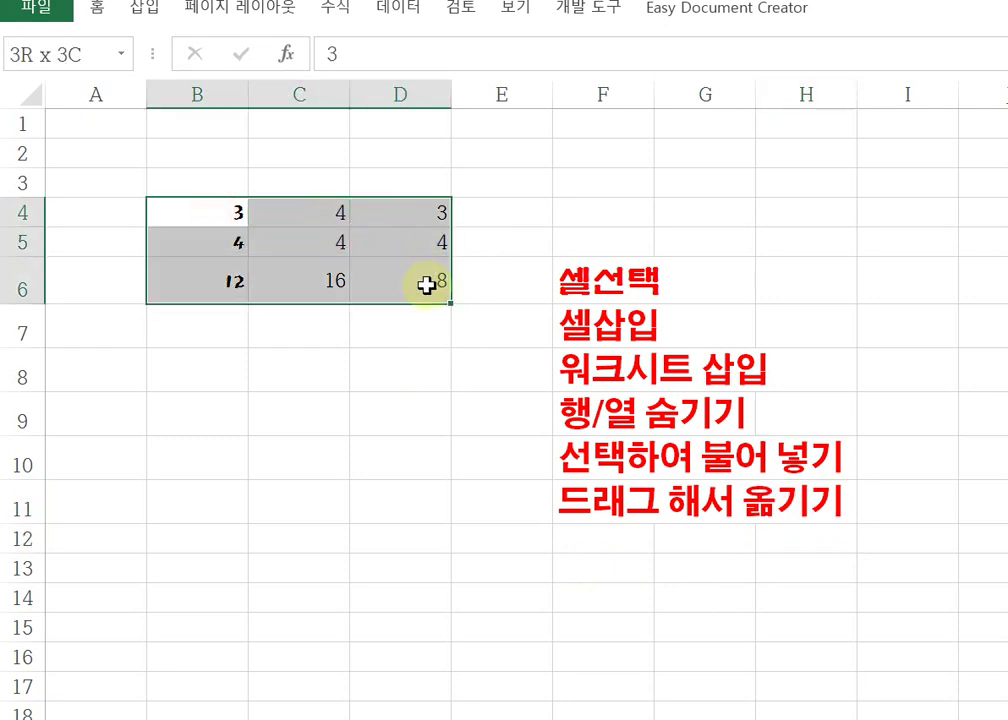
pyautogui.moveTo(426, 281); pyautogui.dragTo(430, 283)
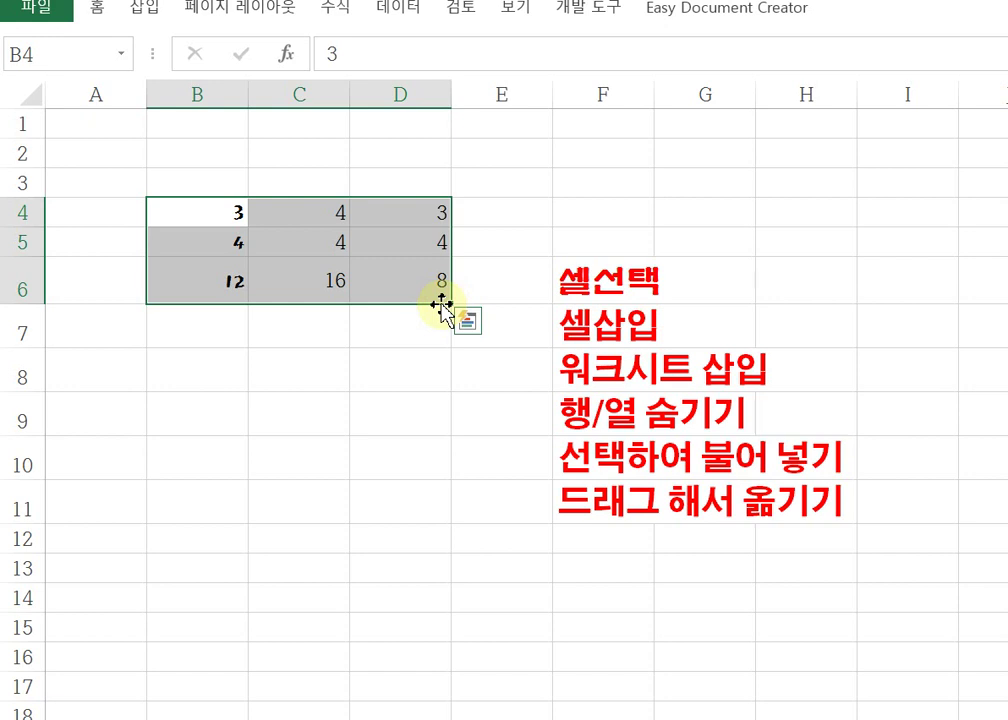
pyautogui.moveTo(440, 303); pyautogui.dragTo(818, 636)
pyautogui.click(952, 520)
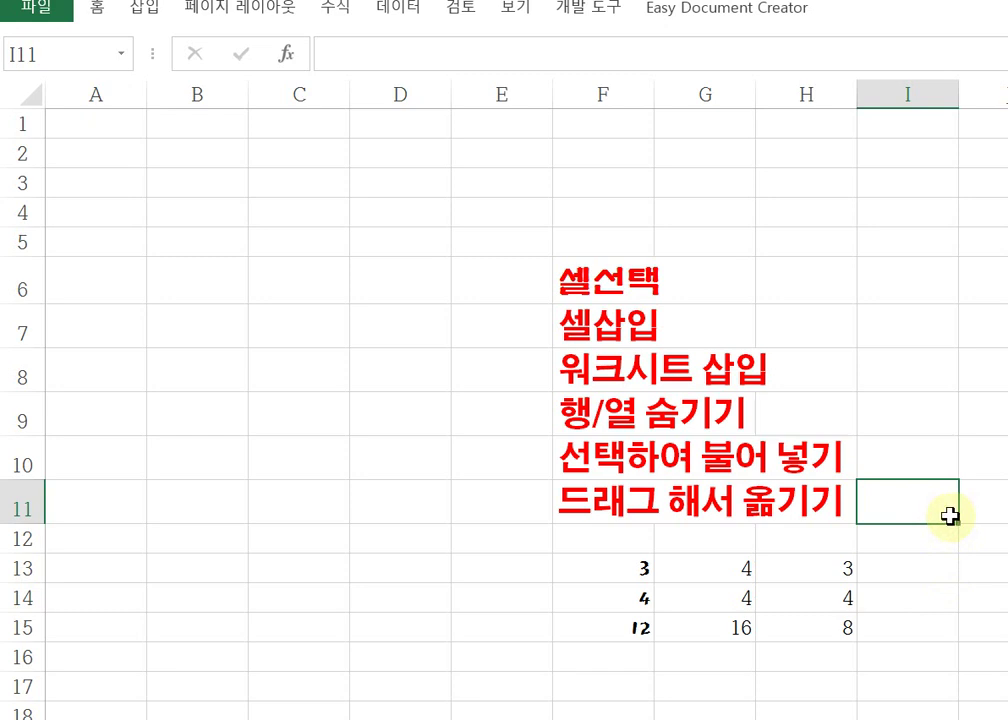
# Step: Move the block F13:H15 back to B4:D6
pyautogui.click(594, 574)
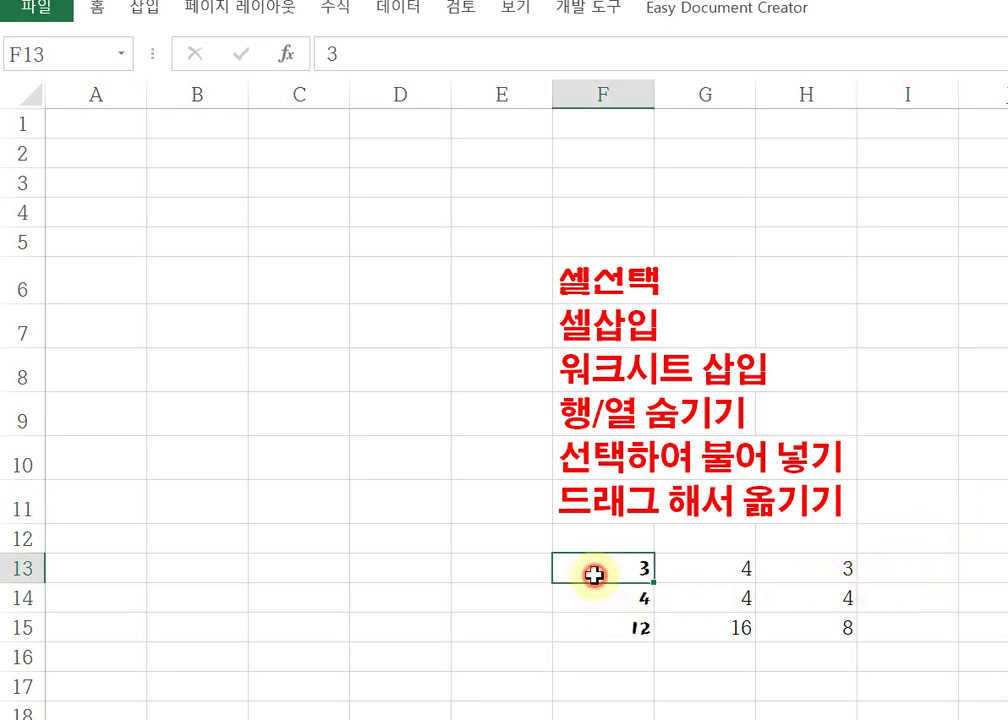
pyautogui.moveTo(594, 574); pyautogui.dragTo(834, 627)
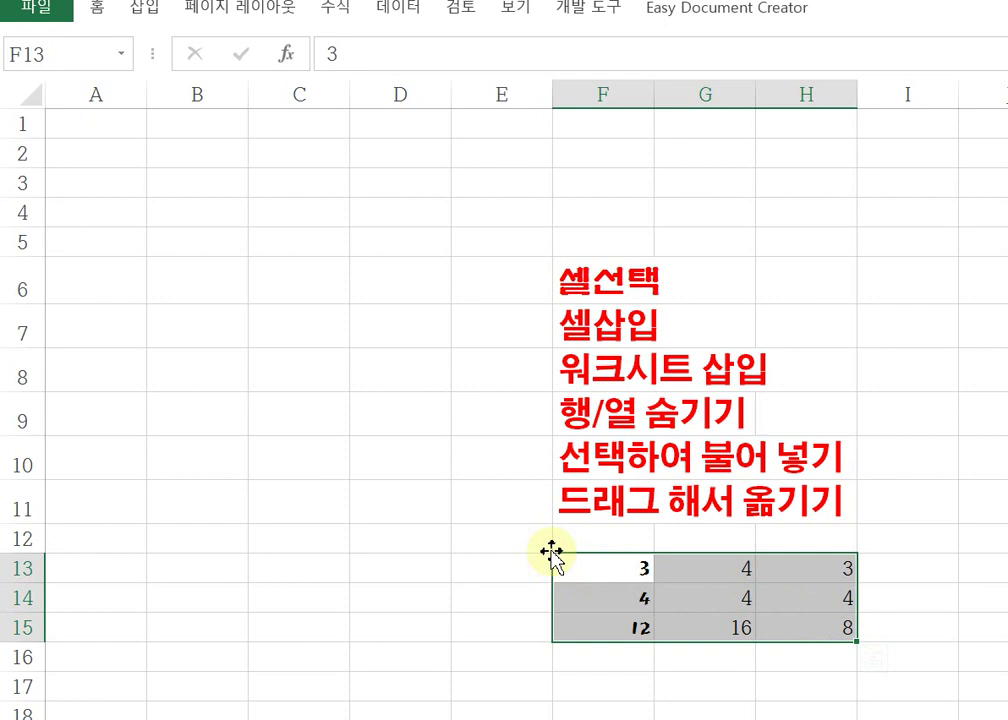
pyautogui.moveTo(555, 552); pyautogui.dragTo(205, 228)
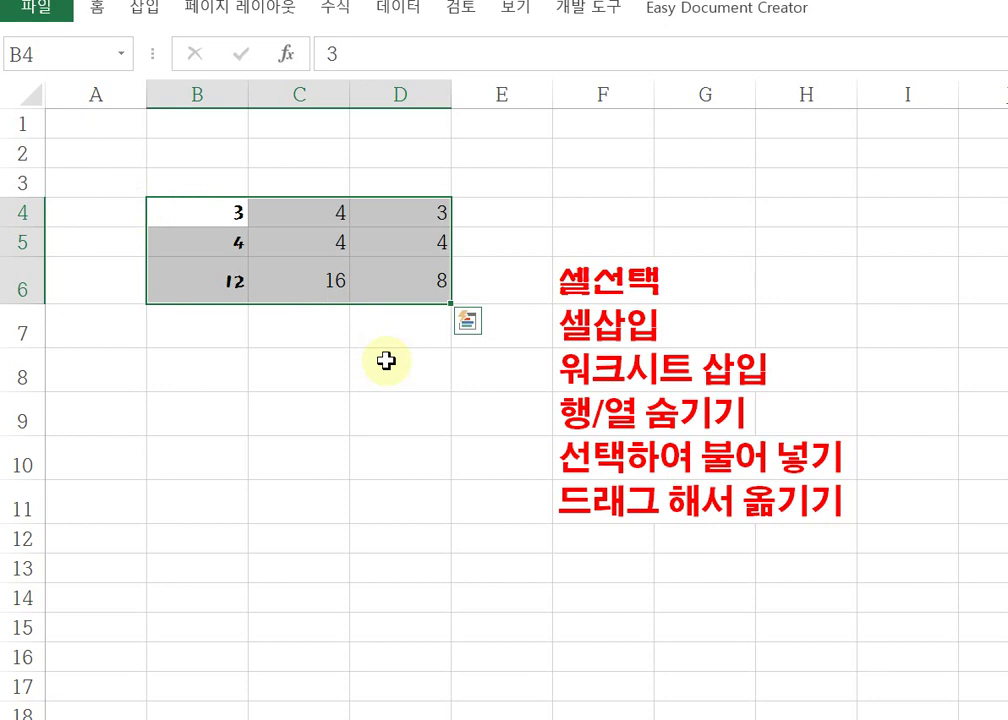
pyautogui.click(398, 427)
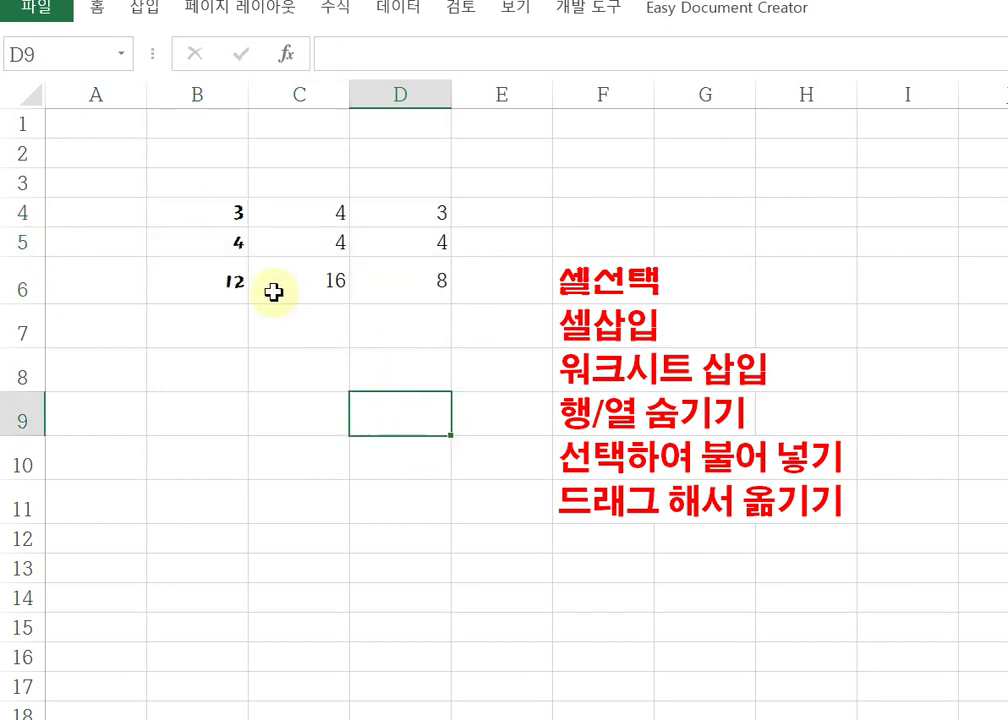
# Step: Fill the pattern of B4:D6 down through row 14
pyautogui.moveTo(225, 214); pyautogui.dragTo(540, 605)
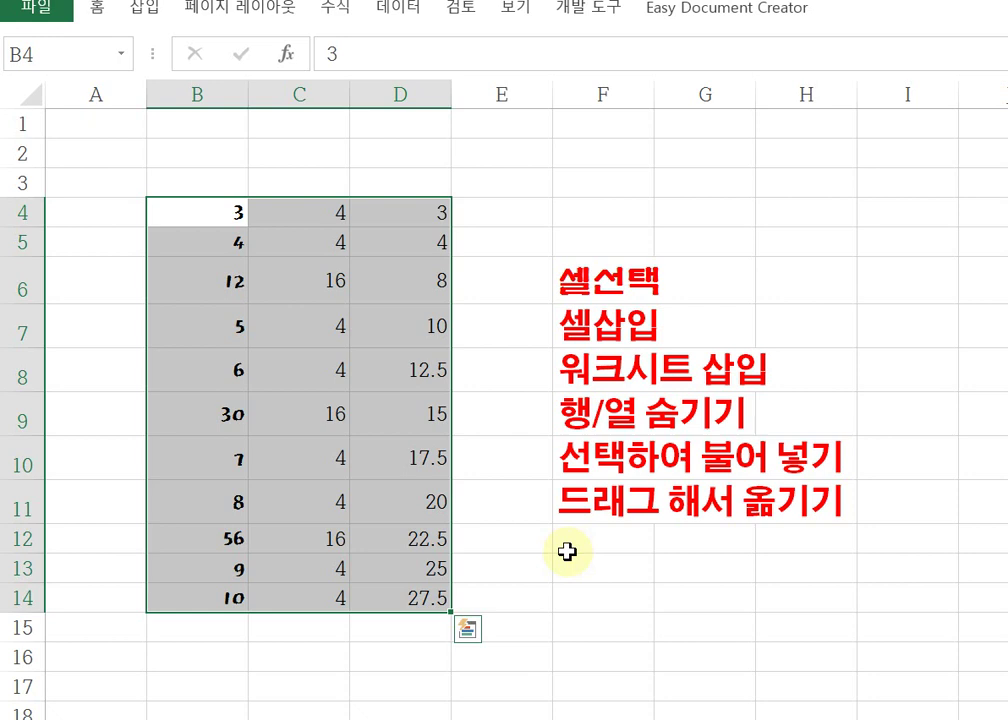
pyautogui.click(468, 634)
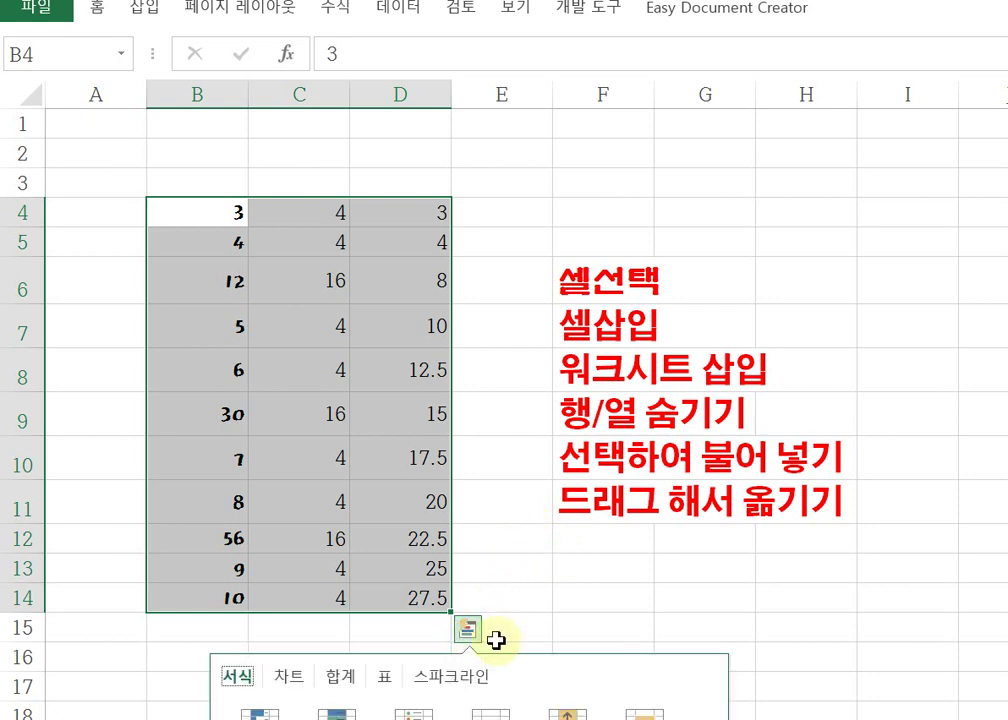
pyautogui.click(617, 627)
# Step: Clear the contents of the range B4:D14
pyautogui.click(213, 214)
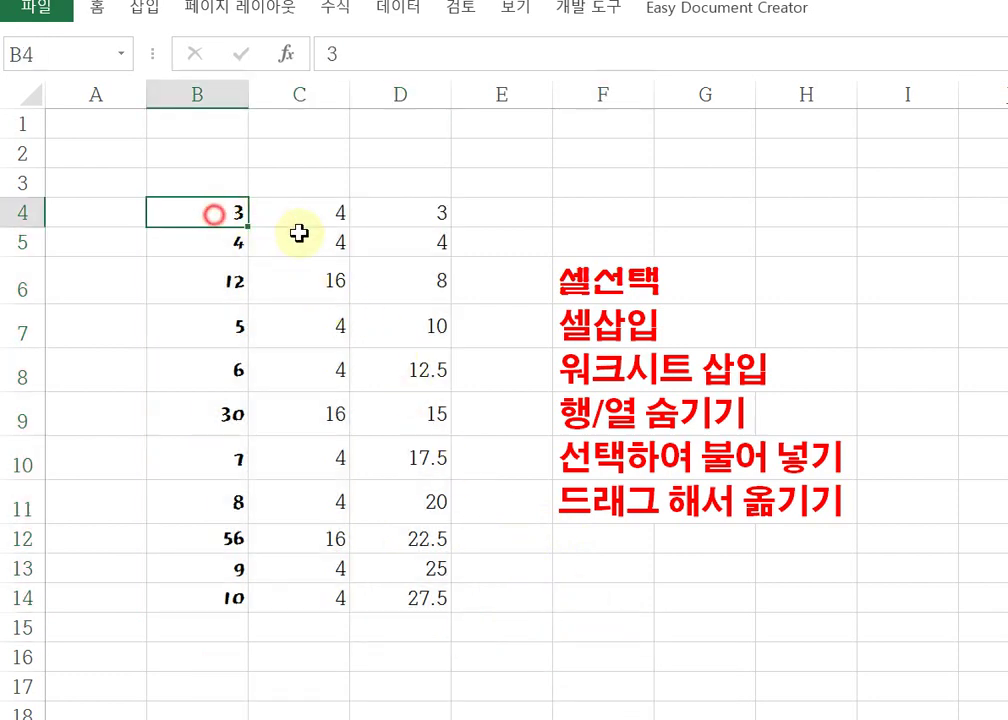
pyautogui.moveTo(299, 233); pyautogui.dragTo(436, 600)
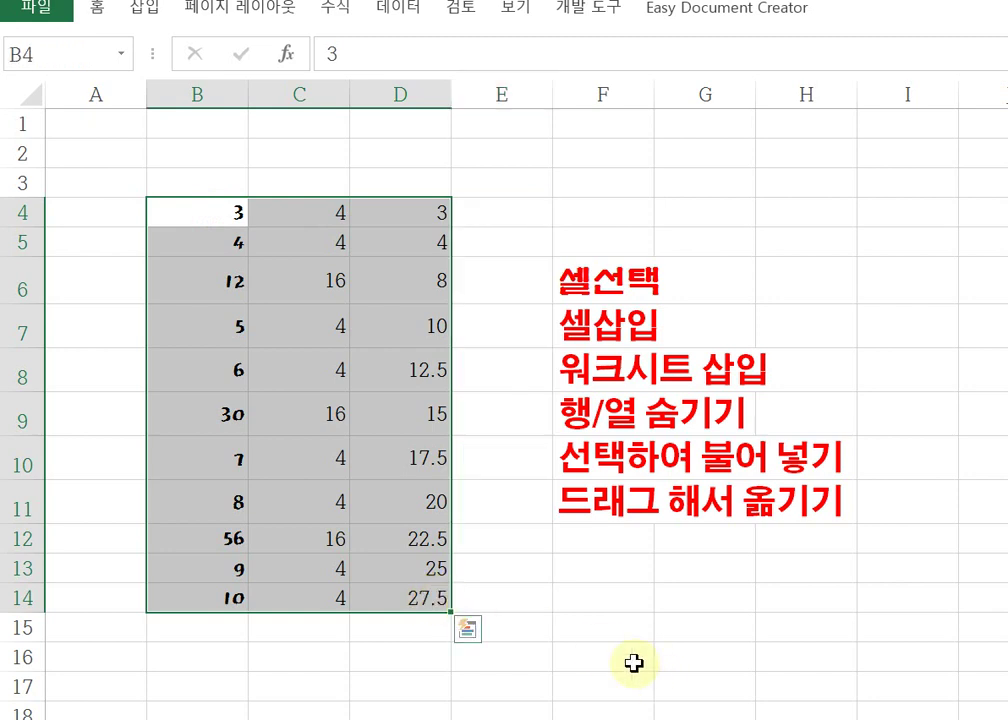
pyautogui.press('Delete')
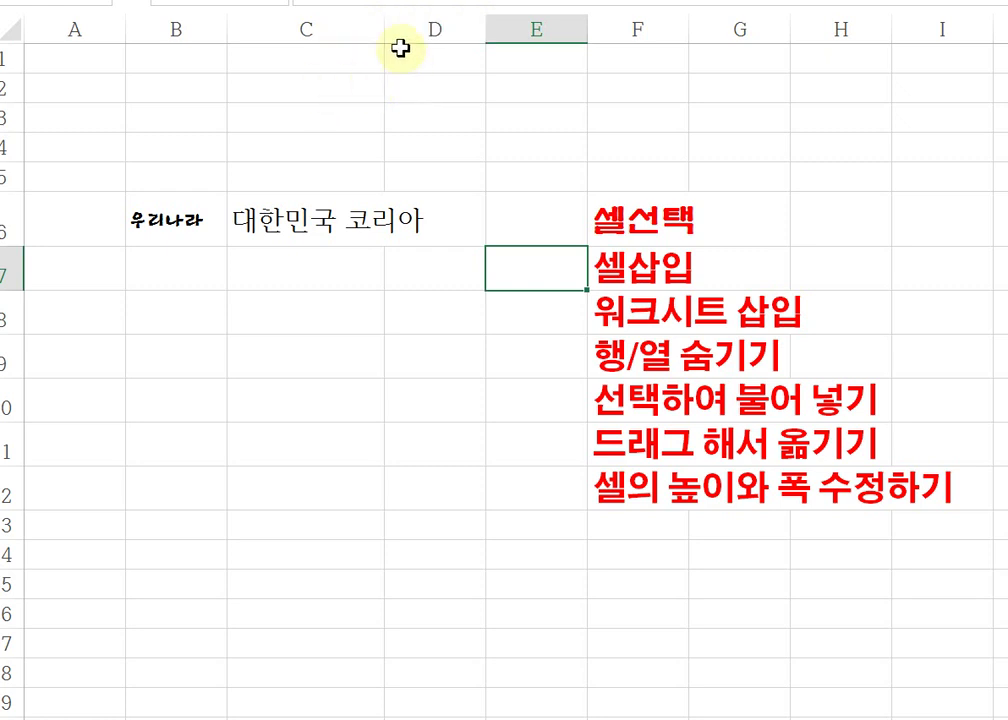
# Step: Widen column C so that 대한민국 코리아 fits inside it and slightly reduce the height of row 6
pyautogui.moveTo(387, 31); pyautogui.dragTo(441, 43)
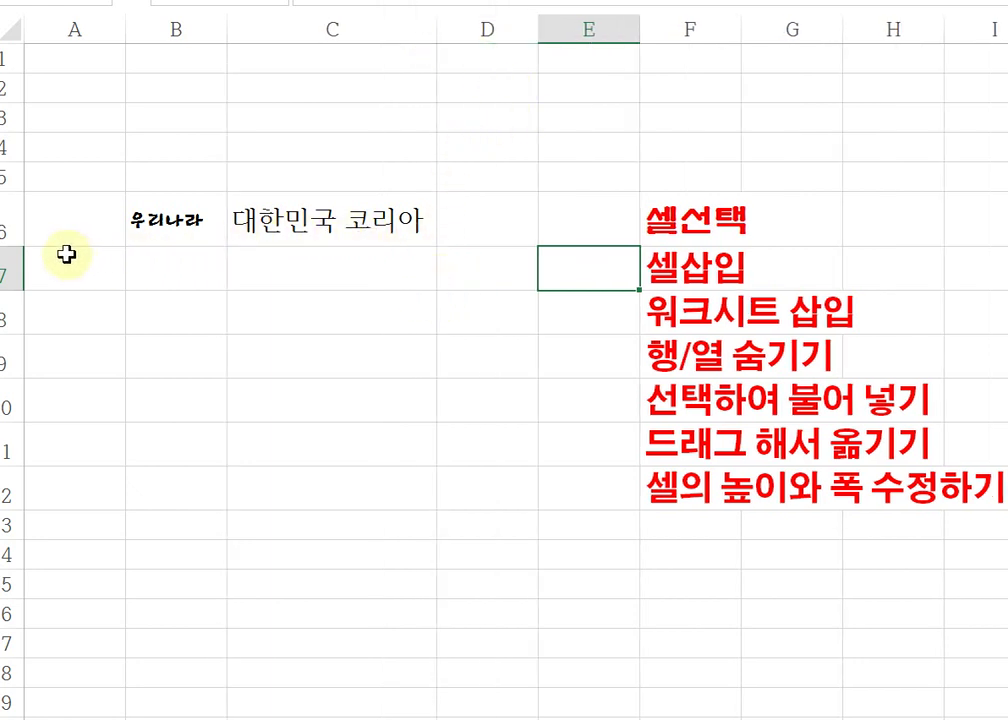
pyautogui.moveTo(19, 247)
pyautogui.mouseDown()
pyautogui.moveTo(19, 238)
pyautogui.moveTo(24, 254)
pyautogui.moveTo(24, 236)
pyautogui.moveTo(27, 265)
pyautogui.moveTo(31, 242)
pyautogui.mouseUp()
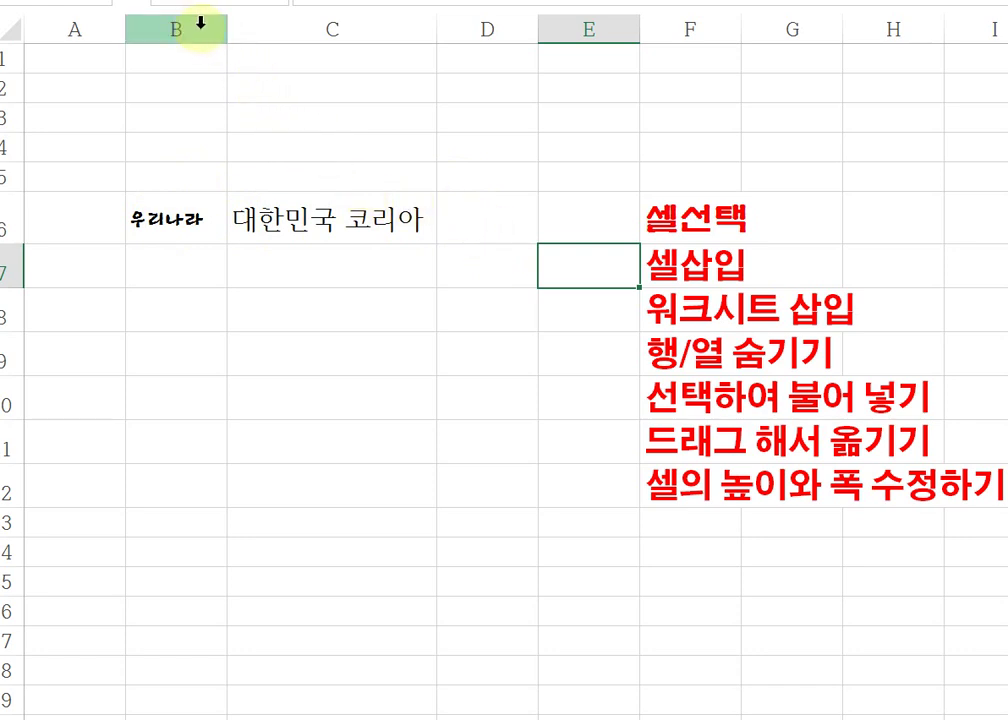
# Step: Resize columns B and C together to one equal width and autofit both to their contents
pyautogui.moveTo(195, 17); pyautogui.dragTo(358, 76)
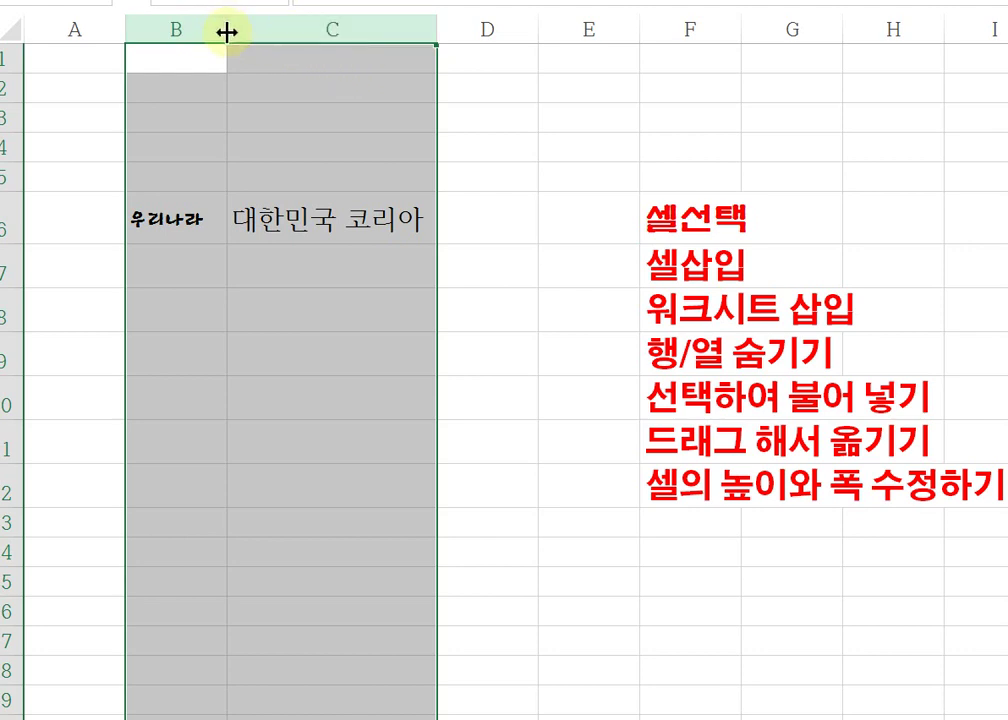
pyautogui.moveTo(225, 29); pyautogui.dragTo(257, 32)
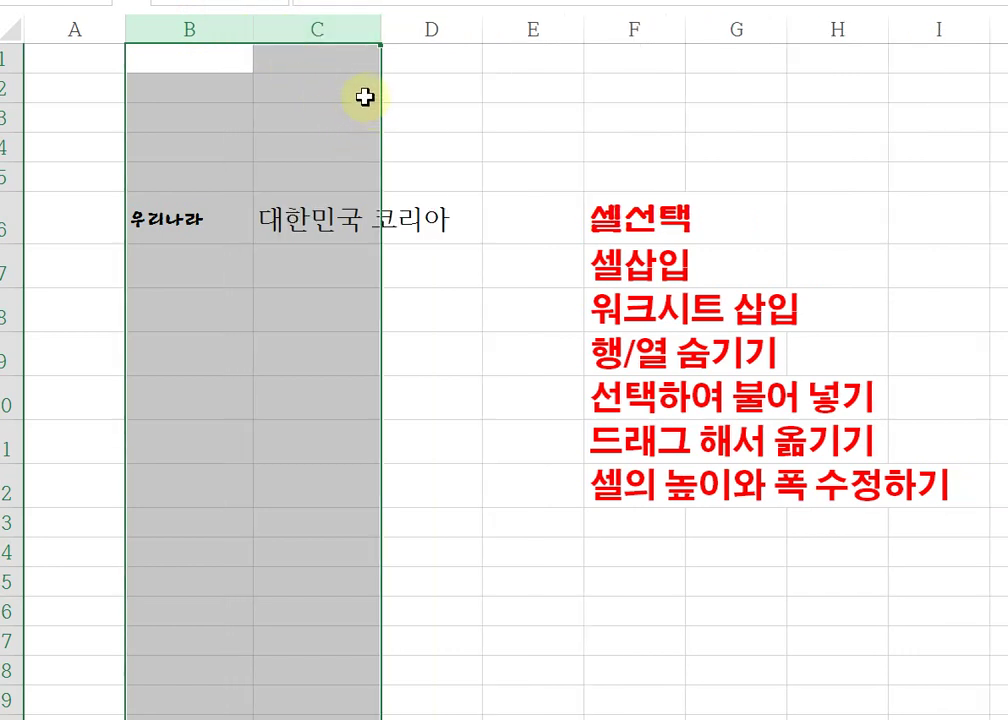
pyautogui.doubleClick(380, 31)
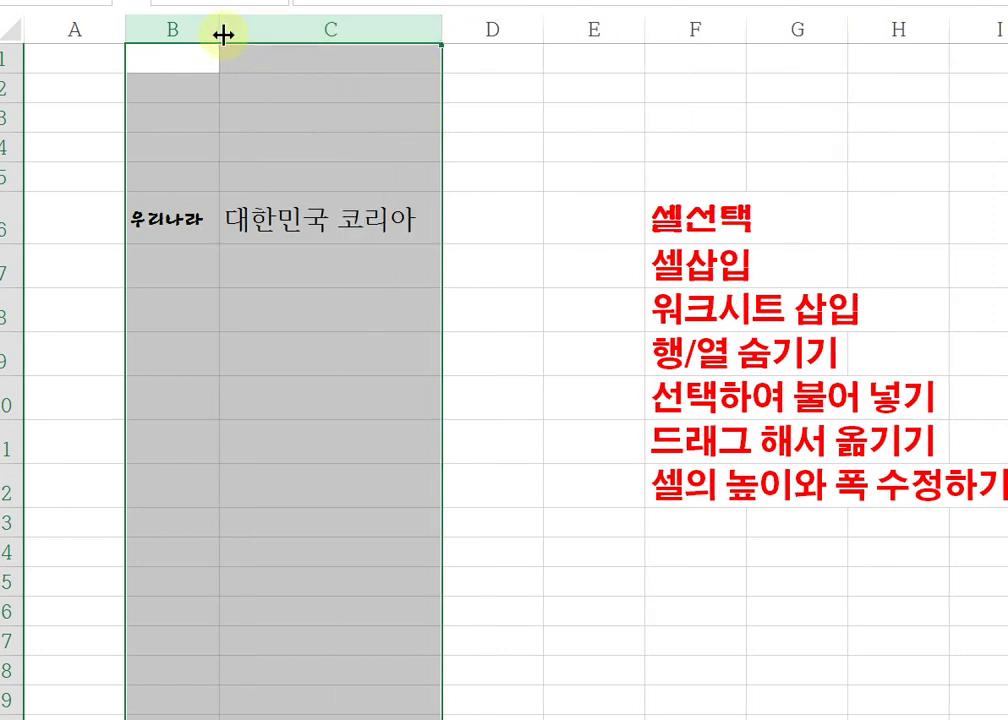
# Step: Narrow columns B and C to the same width and check whether the 대한민국 코리아 text belongs to C6 or D6
pyautogui.moveTo(222, 34); pyautogui.dragTo(236, 36)
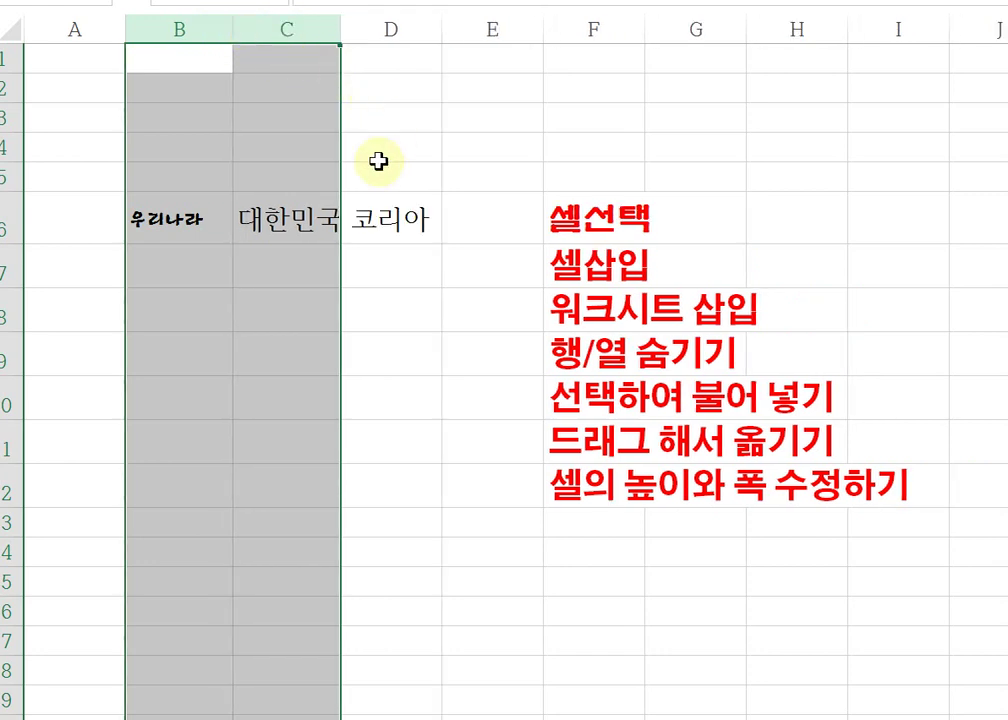
pyautogui.click(387, 284)
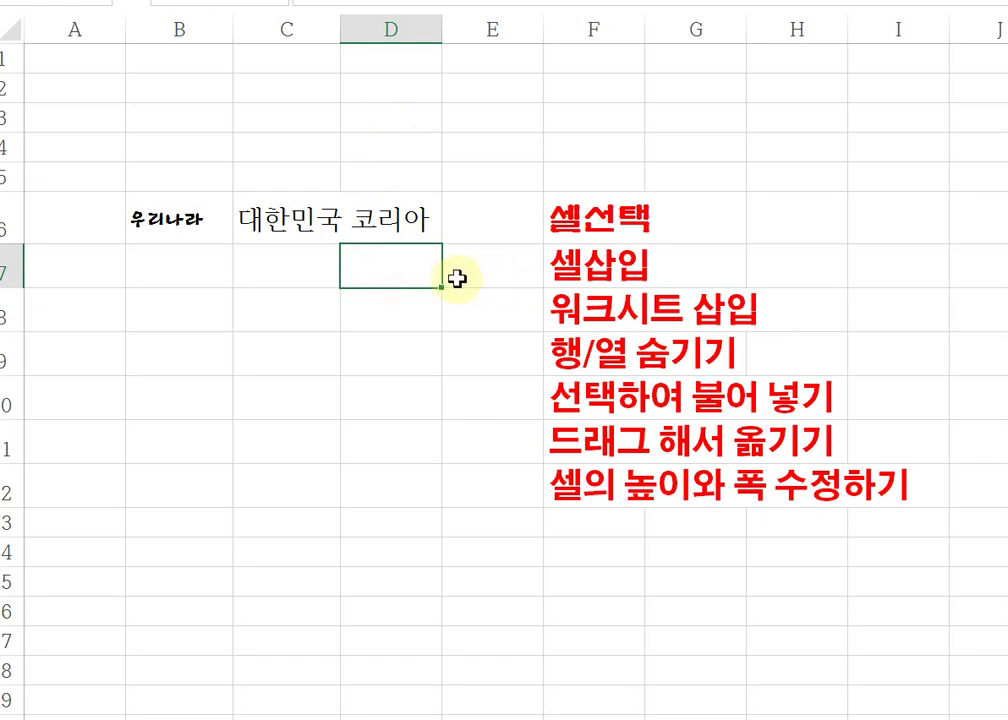
pyautogui.click(405, 227)
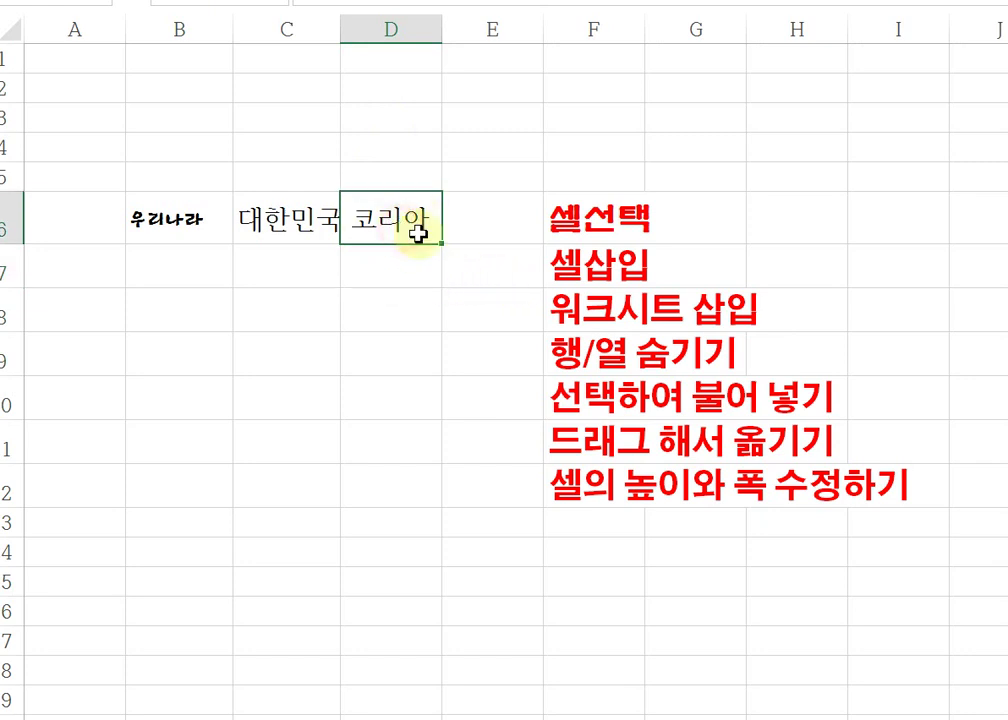
pyautogui.click(320, 232)
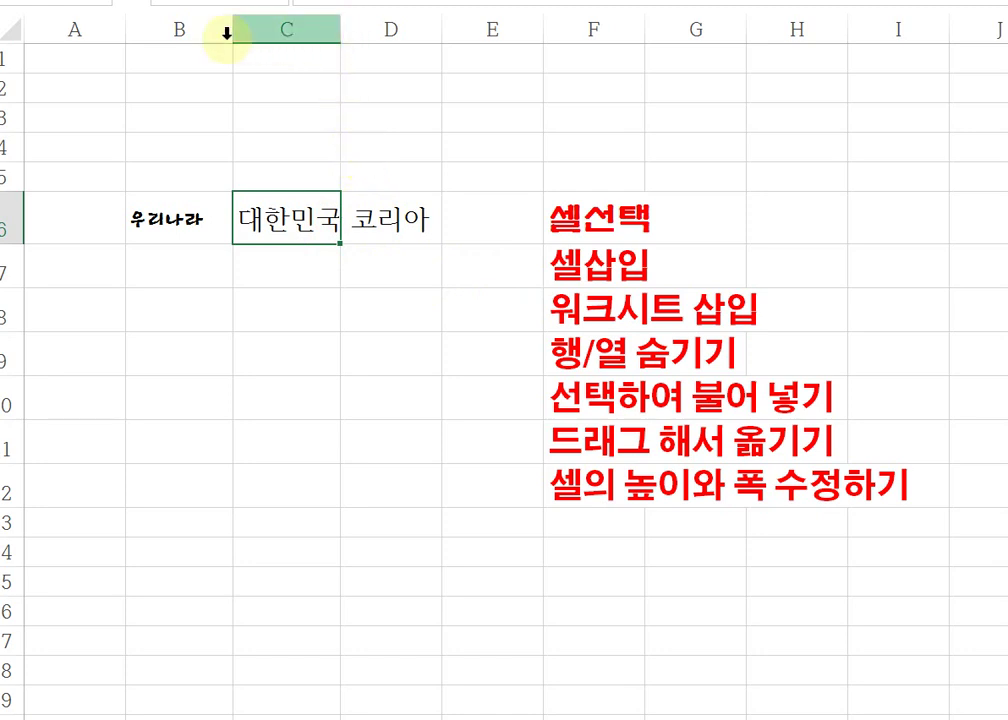
pyautogui.moveTo(180, 28); pyautogui.dragTo(344, 40)
pyautogui.click(341, 31)
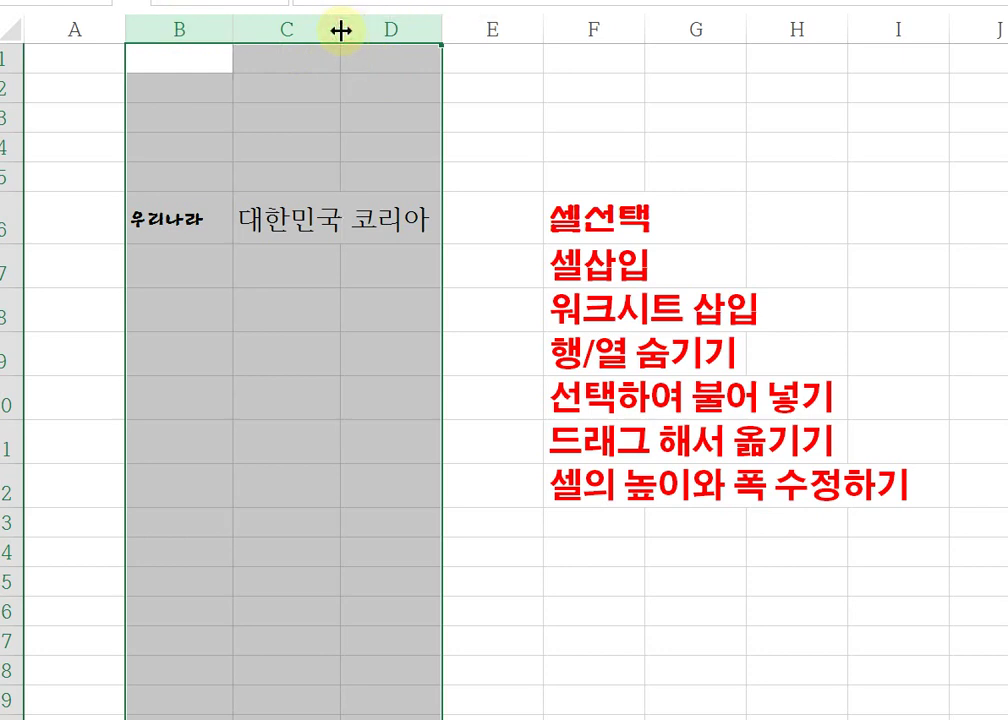
pyautogui.click(341, 94)
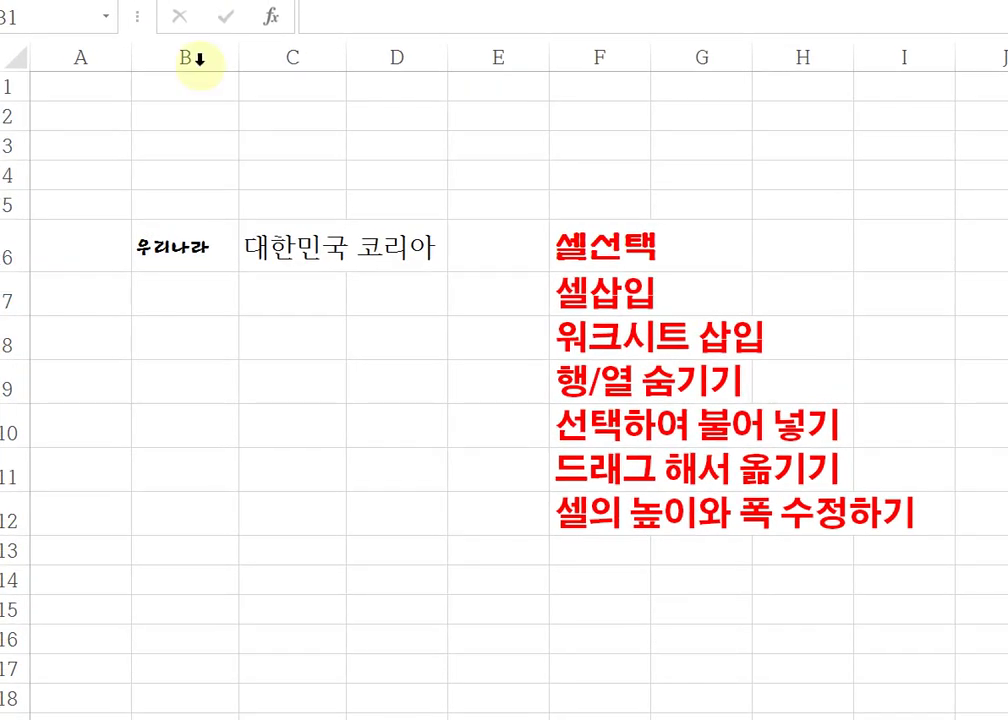
# Step: Widen columns B and C together to an equal width that fits the full text in C6
pyautogui.moveTo(199, 59); pyautogui.dragTo(313, 103)
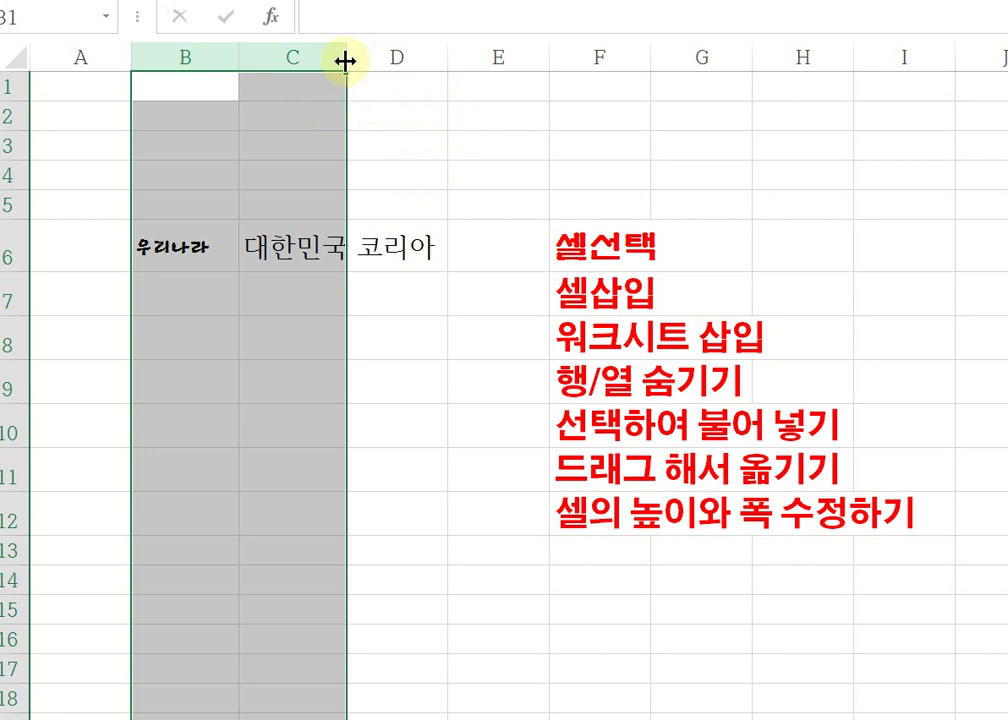
pyautogui.moveTo(345, 62); pyautogui.dragTo(444, 74)
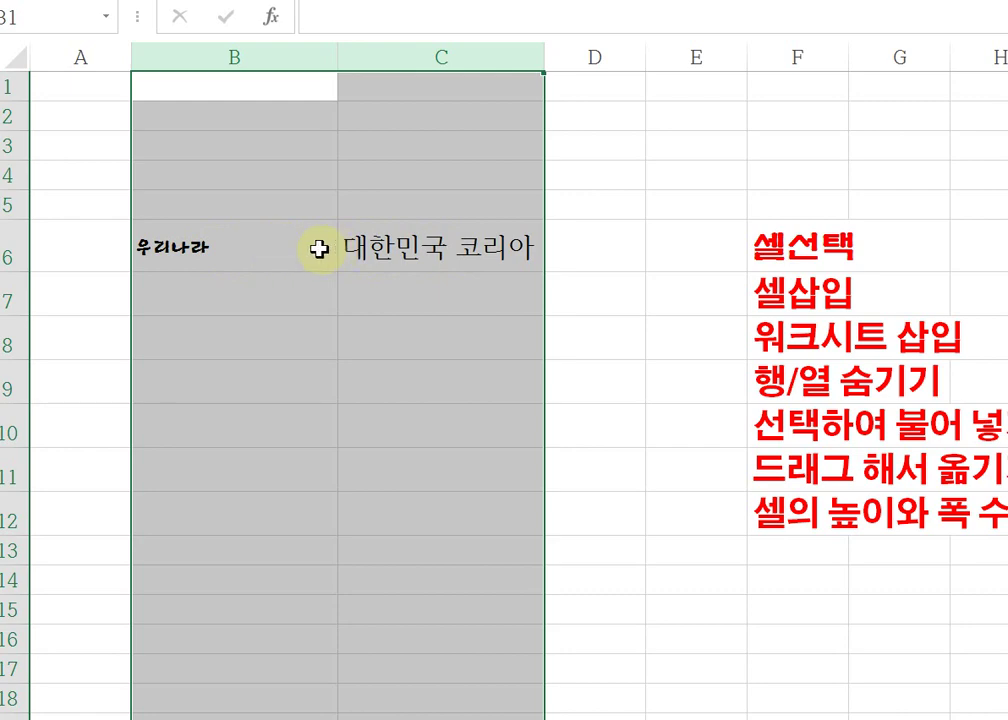
# Step: Set the font of cells B6:C6 to 바탕체
pyautogui.click(285, 250)
pyautogui.moveTo(316, 250); pyautogui.dragTo(365, 245)
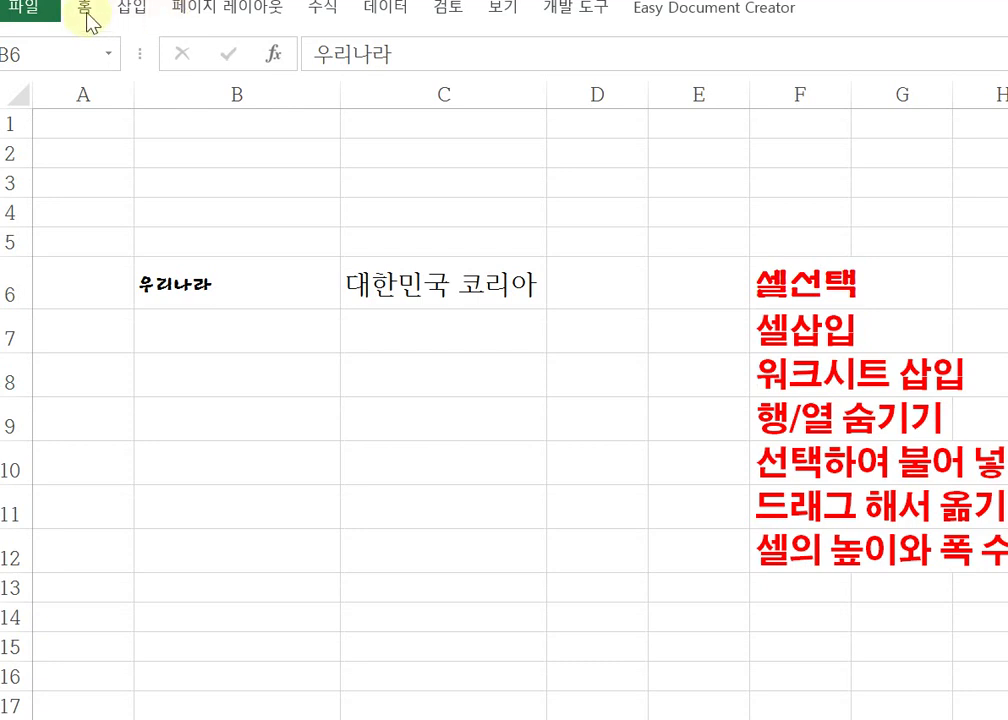
pyautogui.click(83, 10)
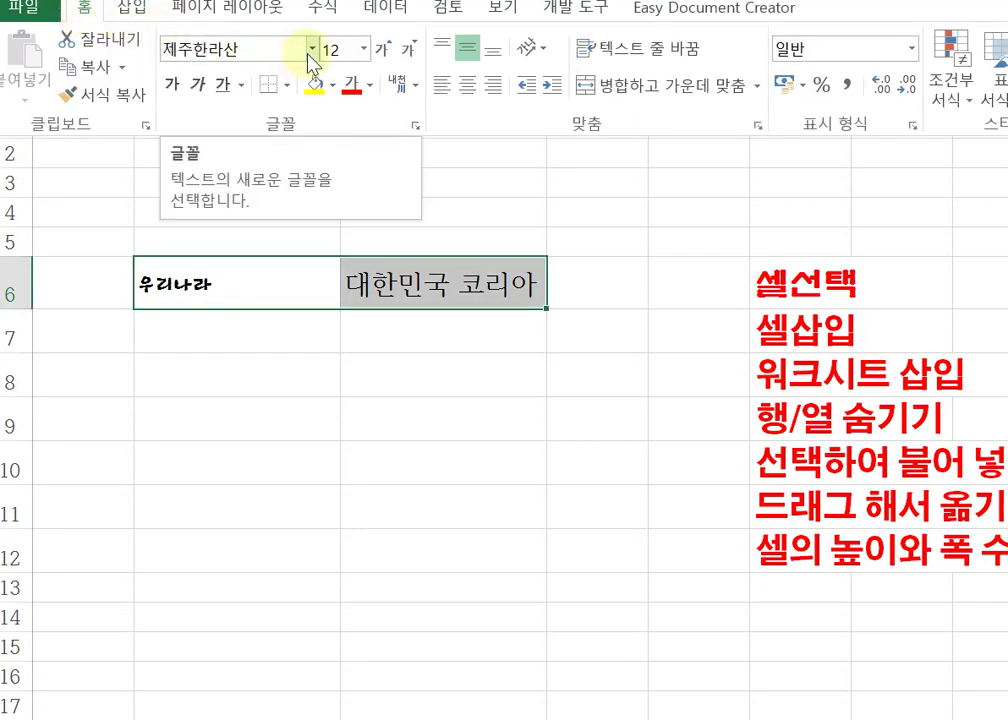
pyautogui.click(312, 50)
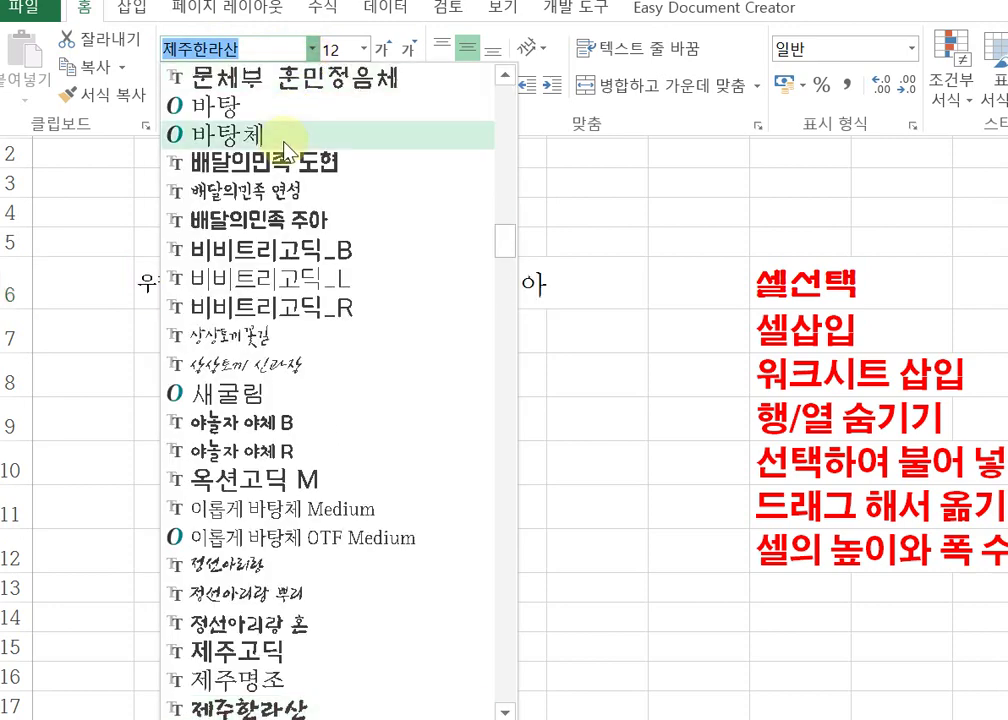
pyautogui.click(283, 146)
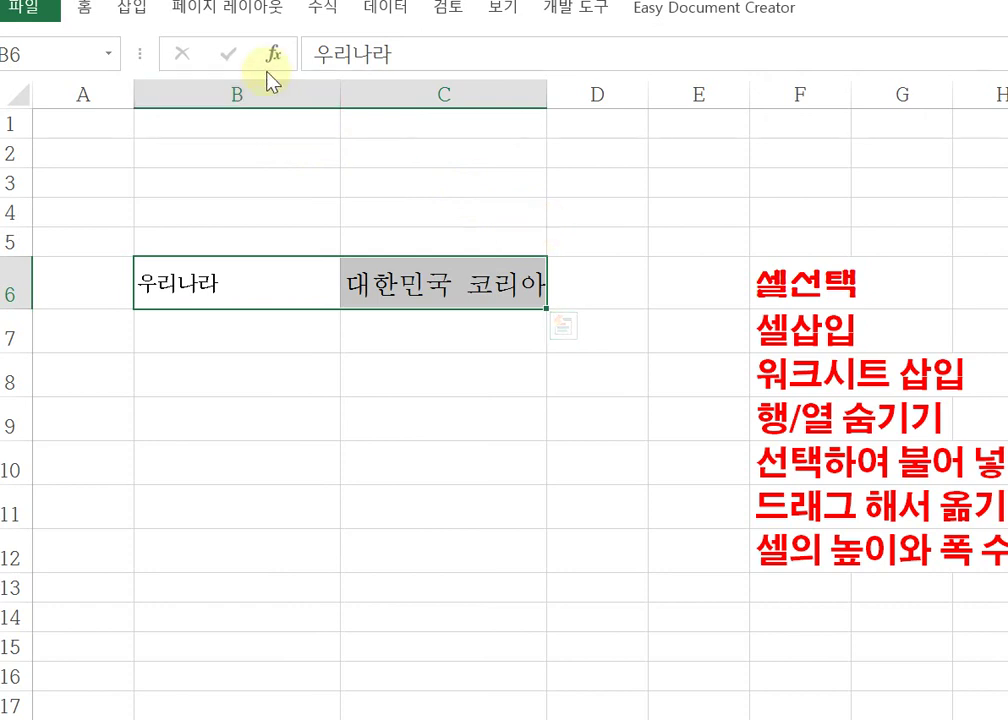
# Step: Set the font size of cells B6:C6 to 12 and center their text horizontally
pyautogui.click(86, 14)
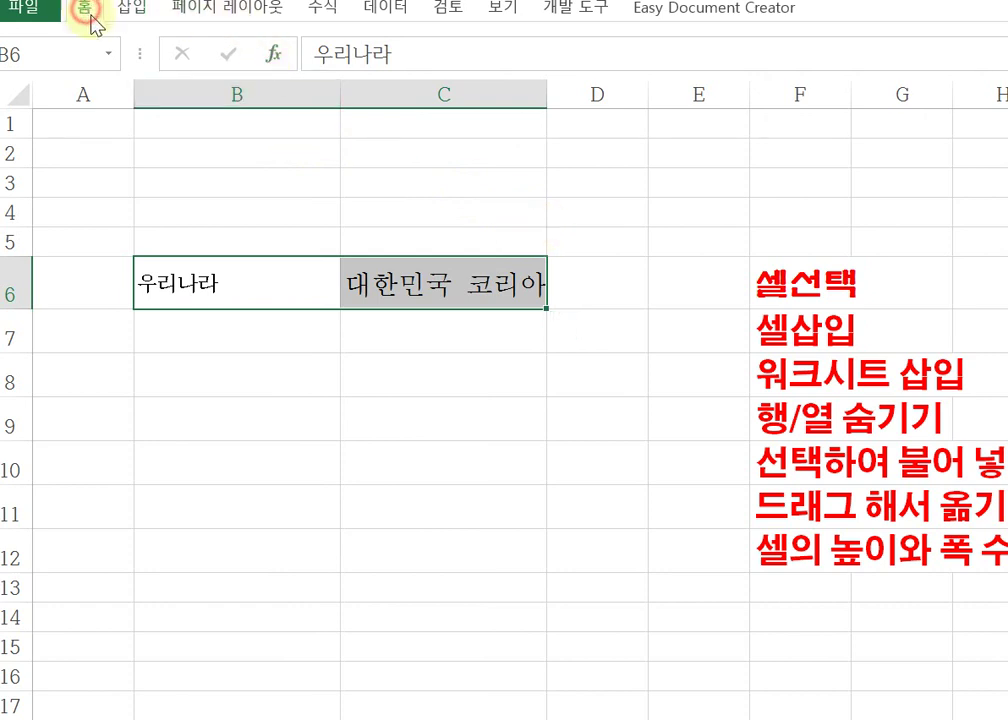
pyautogui.click(363, 48)
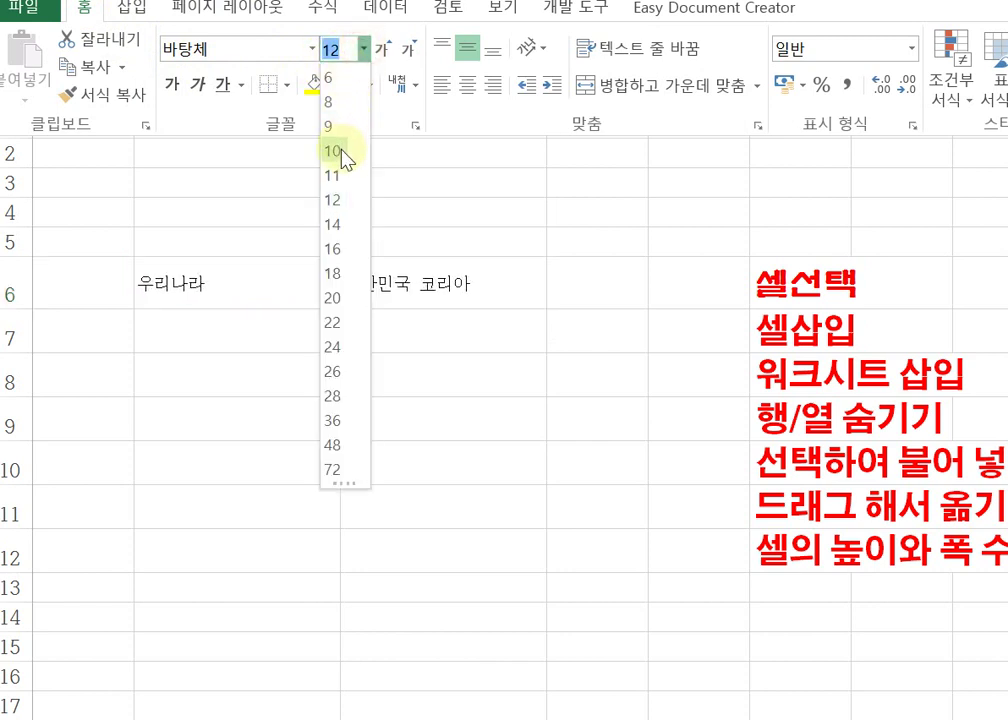
pyautogui.click(331, 200)
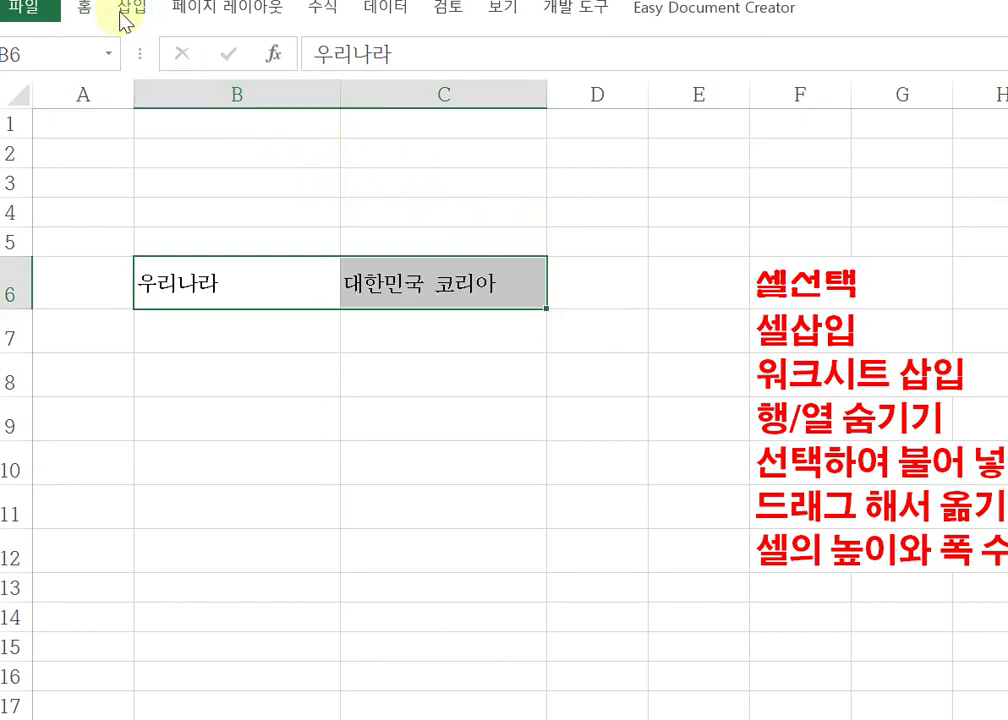
pyautogui.click(85, 12)
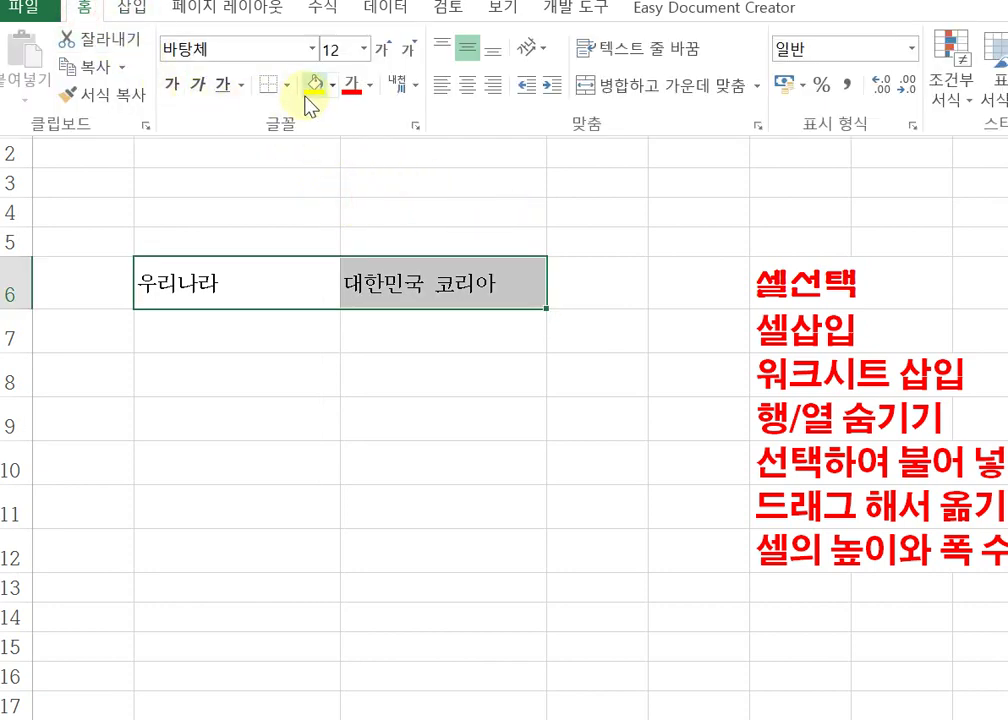
pyautogui.click(460, 100)
pyautogui.click(623, 211)
pyautogui.click(633, 236)
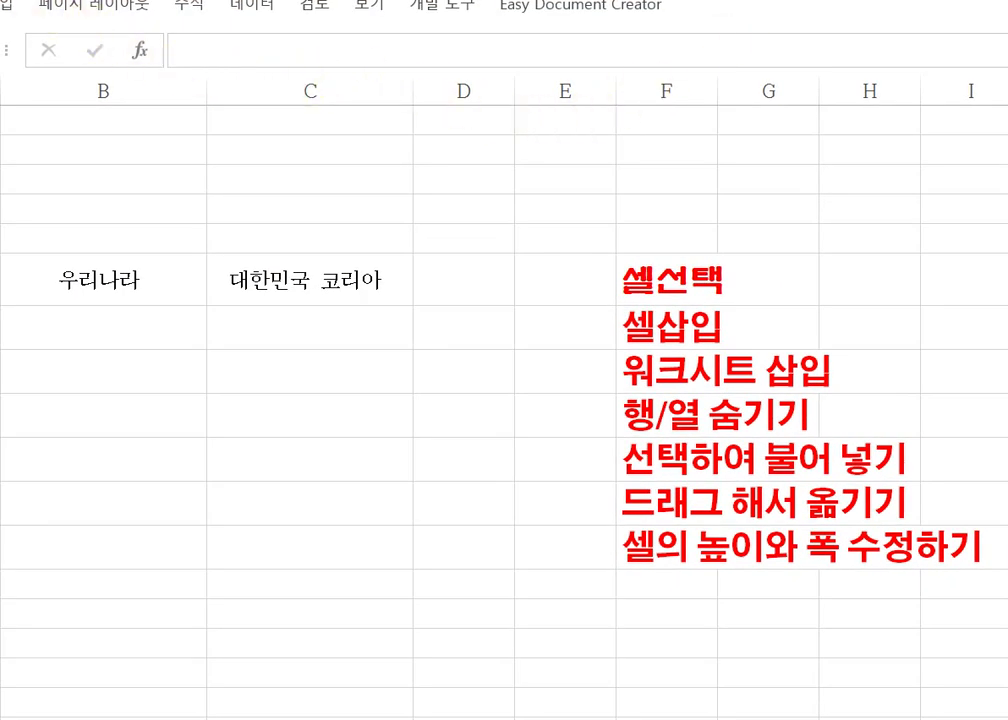
# Step: Undo the centering, font size, font and column-width changes made to cells B6:C6 and columns B and C
pyautogui.click(463, 238)
pyautogui.moveTo(103, 281); pyautogui.dragTo(310, 281)
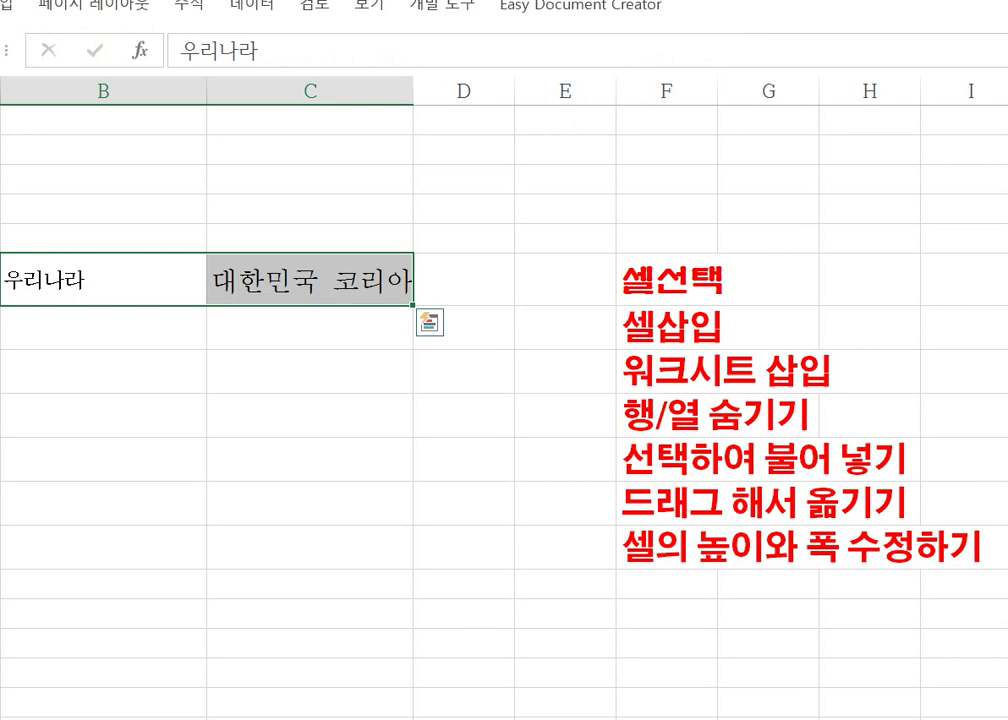
pyautogui.moveTo(103, 91); pyautogui.dragTo(310, 91)
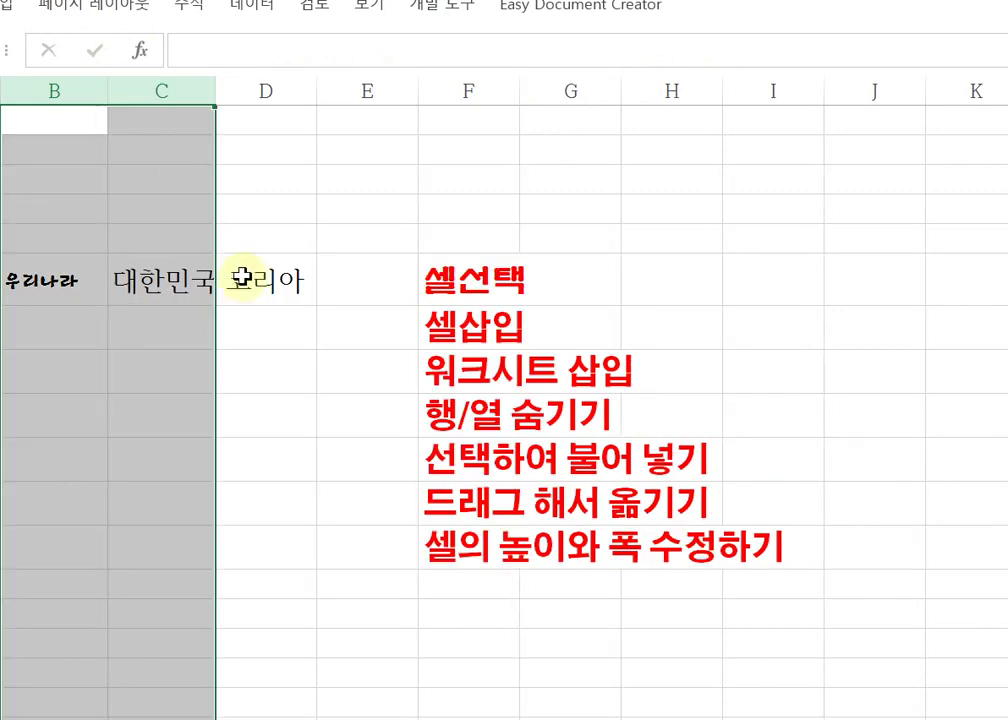
pyautogui.click(299, 389)
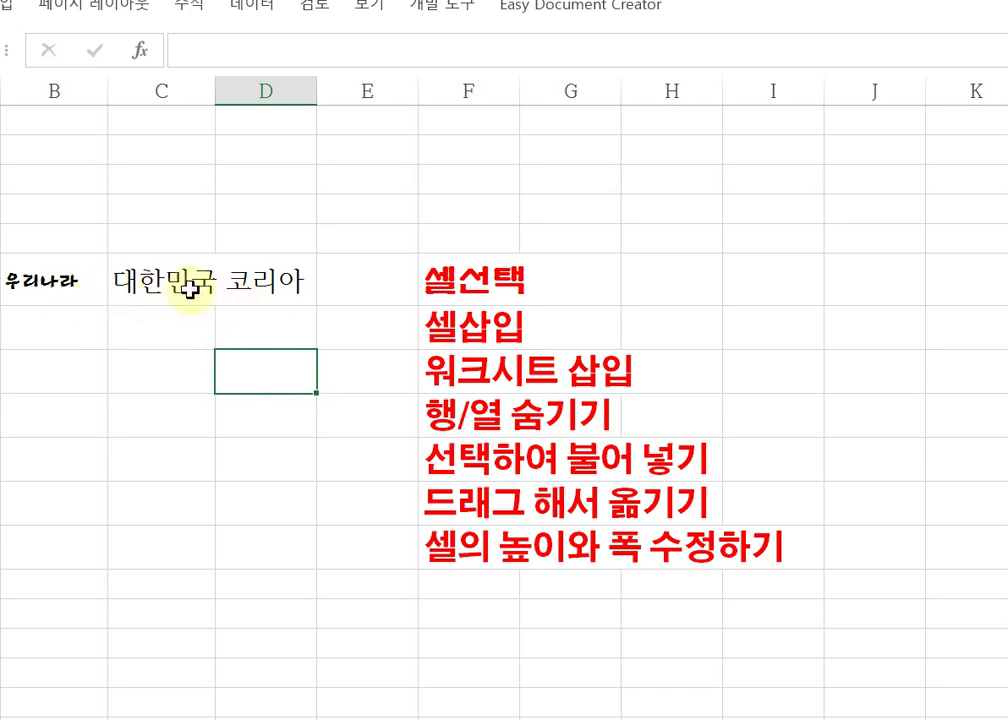
# Step: Try widening only column C until the full text of C6 fits, and undo that width change
pyautogui.click(155, 283)
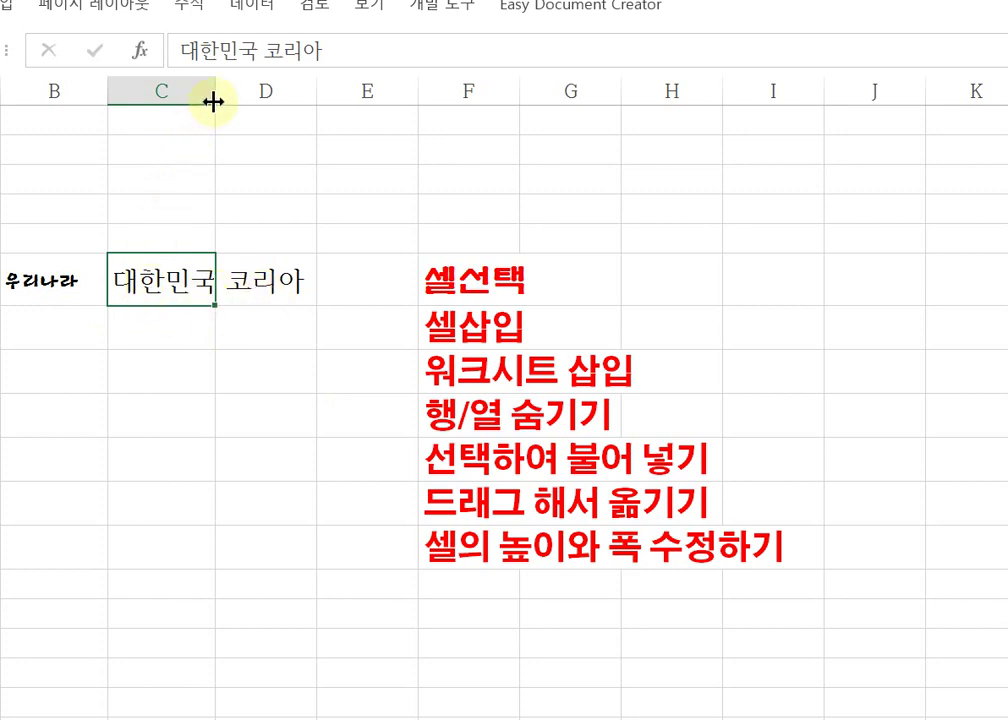
pyautogui.moveTo(216, 97); pyautogui.dragTo(318, 112)
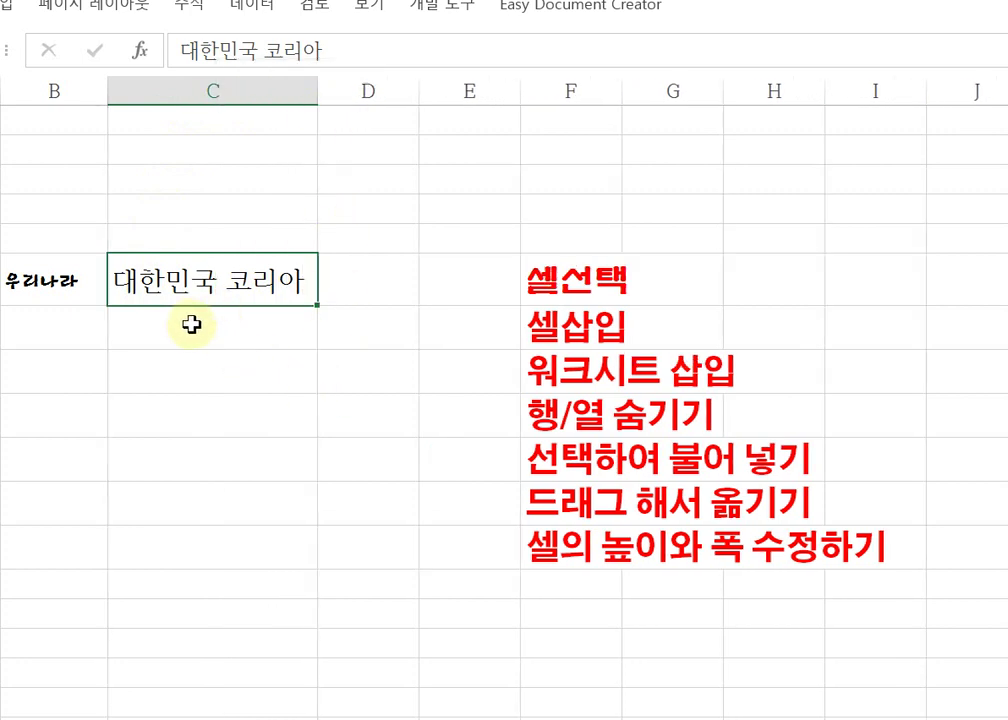
pyautogui.click(56, 288)
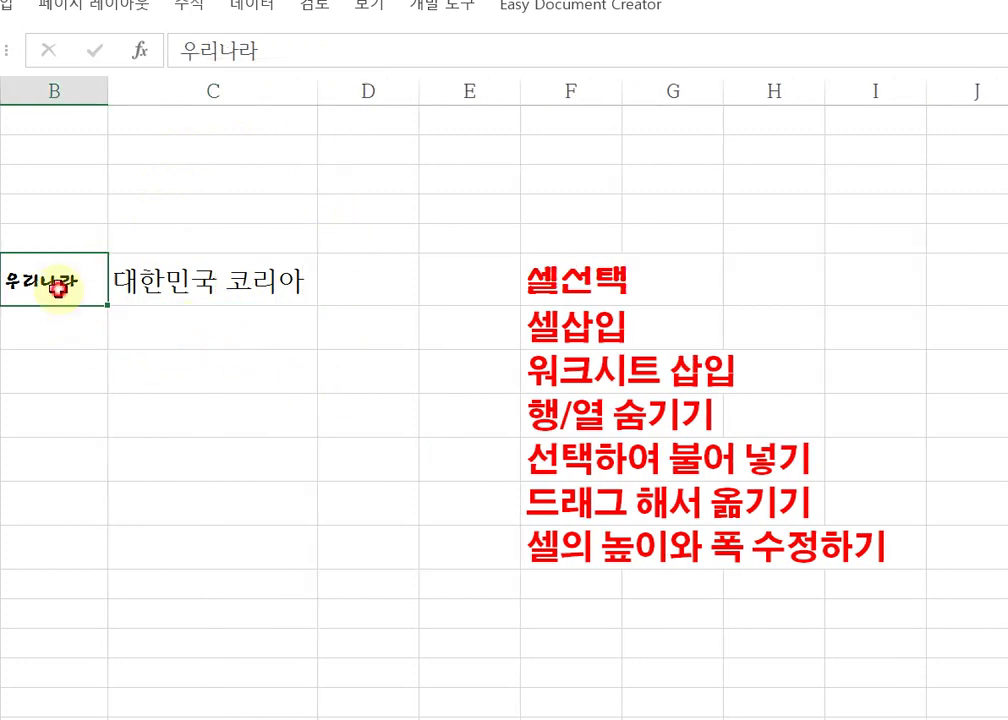
pyautogui.click(225, 295)
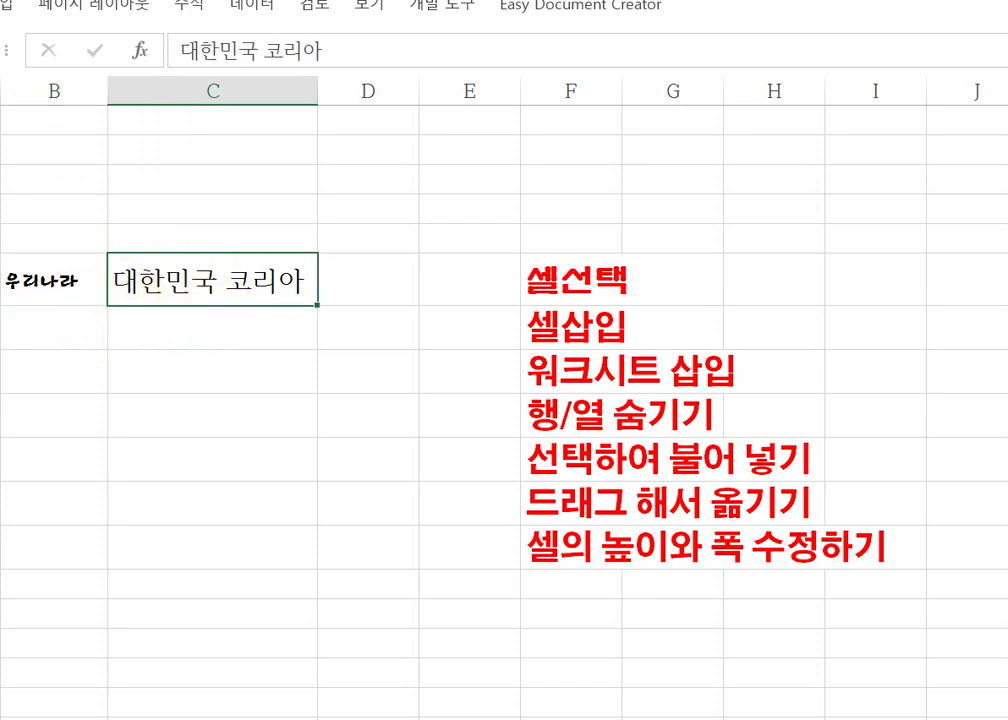
pyautogui.hotkey('ctrl', 'z')
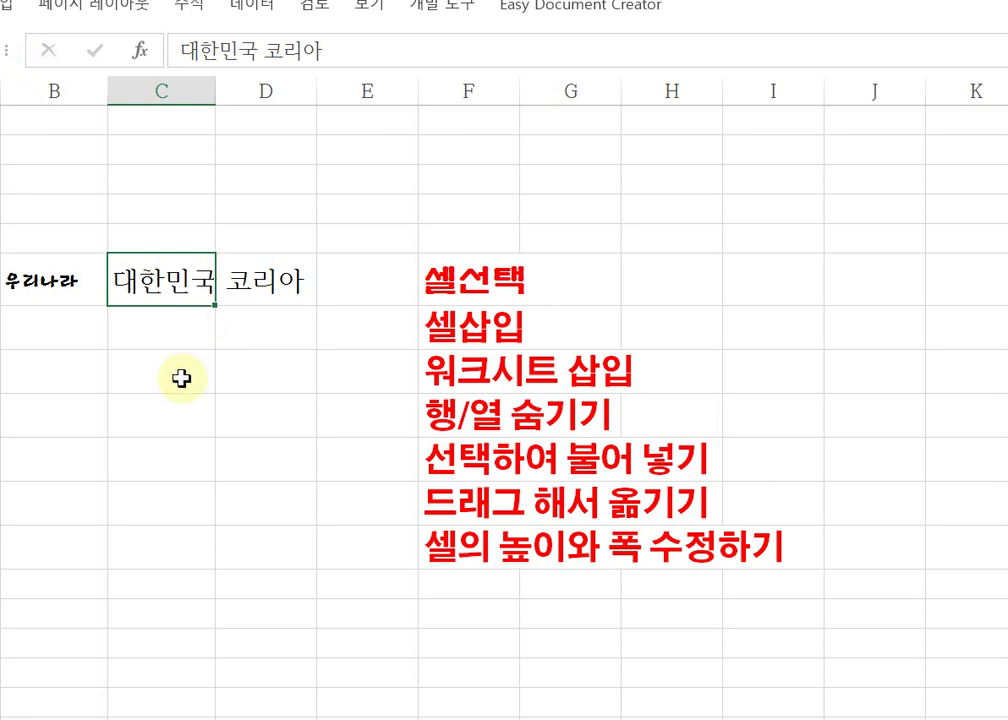
# Step: Widen columns B and C together to an equal width of 17.85
pyautogui.click(40, 90)
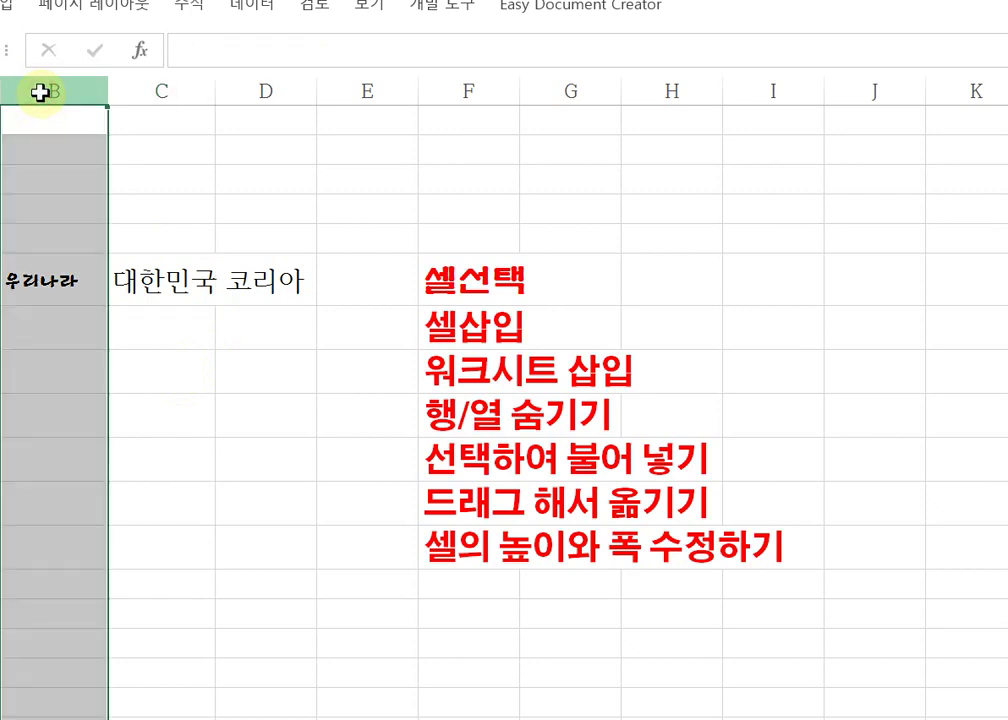
pyautogui.moveTo(40, 92); pyautogui.dragTo(160, 96)
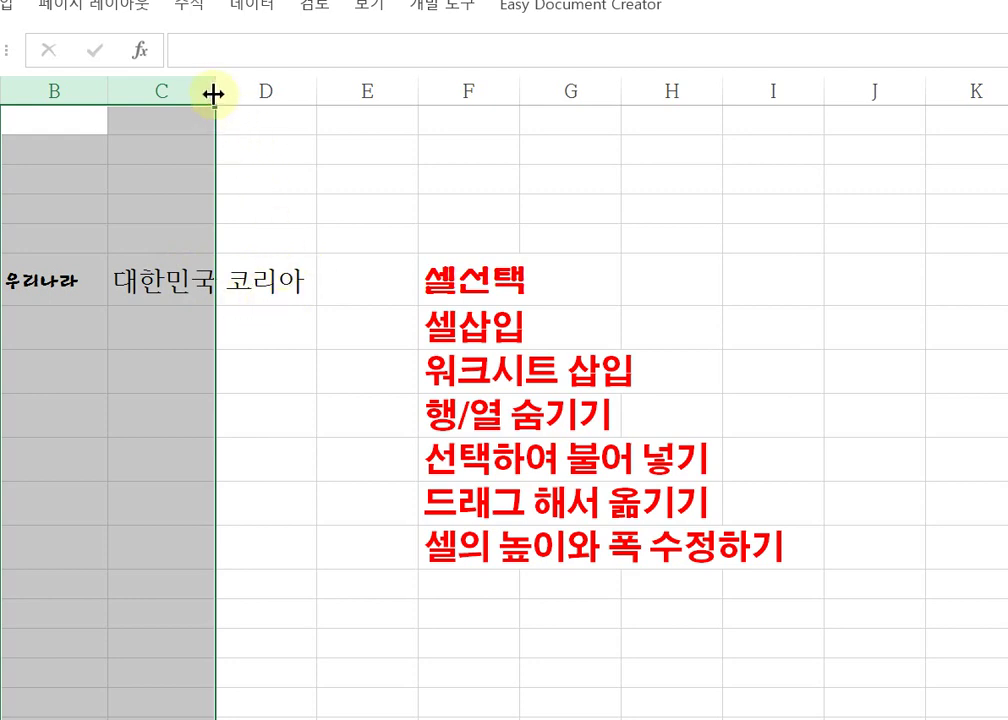
pyautogui.moveTo(213, 93); pyautogui.dragTo(309, 101)
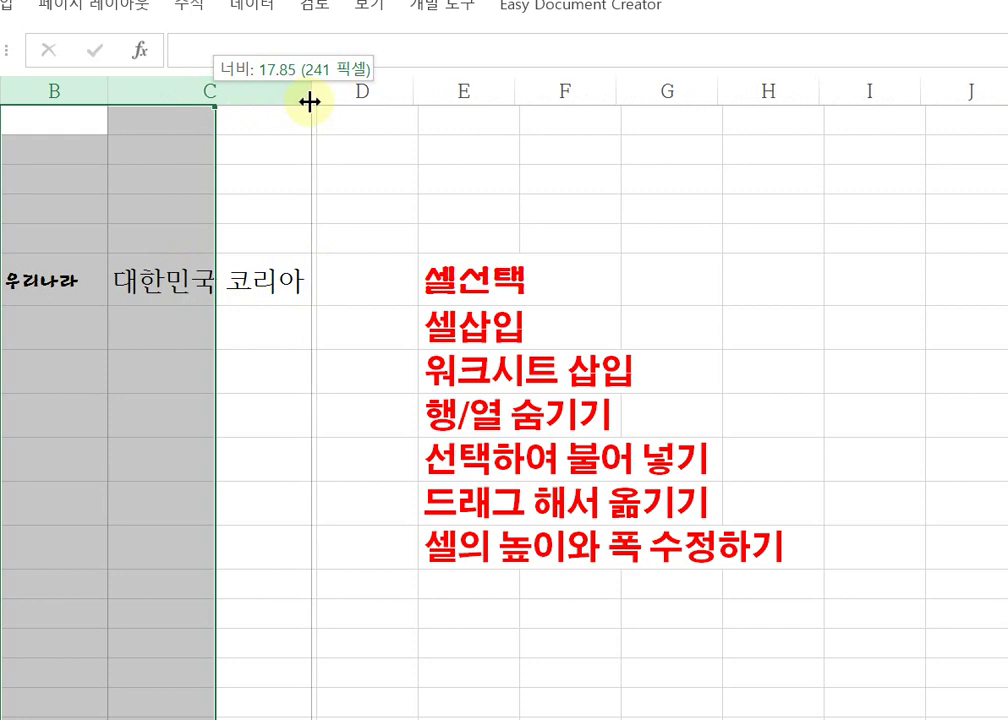
pyautogui.moveTo(309, 101); pyautogui.dragTo(309, 101)
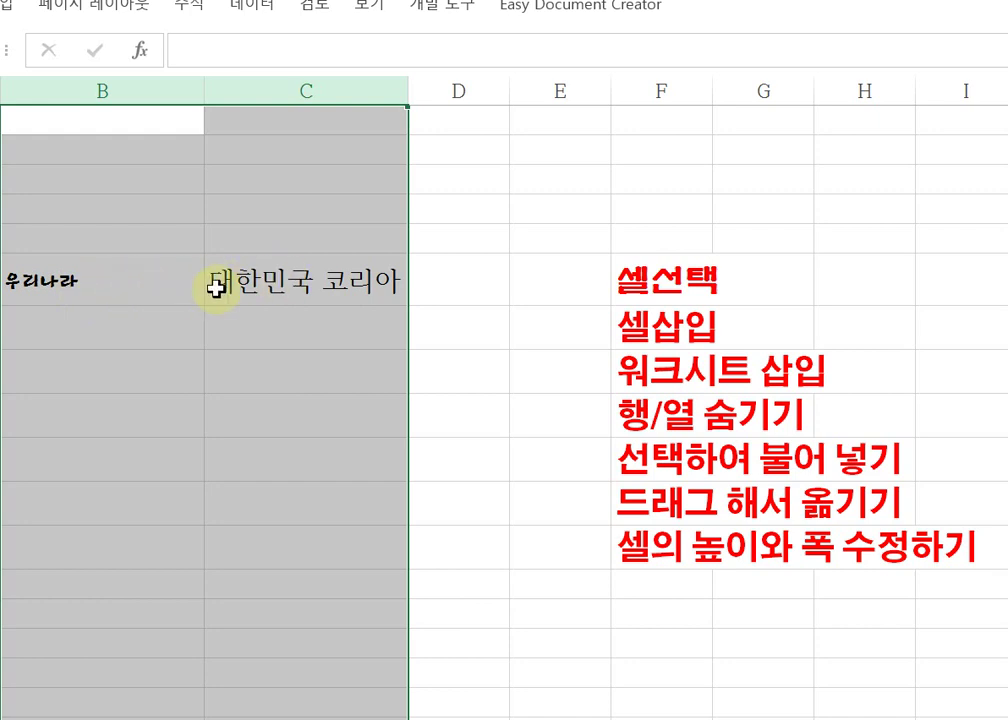
# Step: Center the text of cells B6:C6 horizontally
pyautogui.click(133, 281)
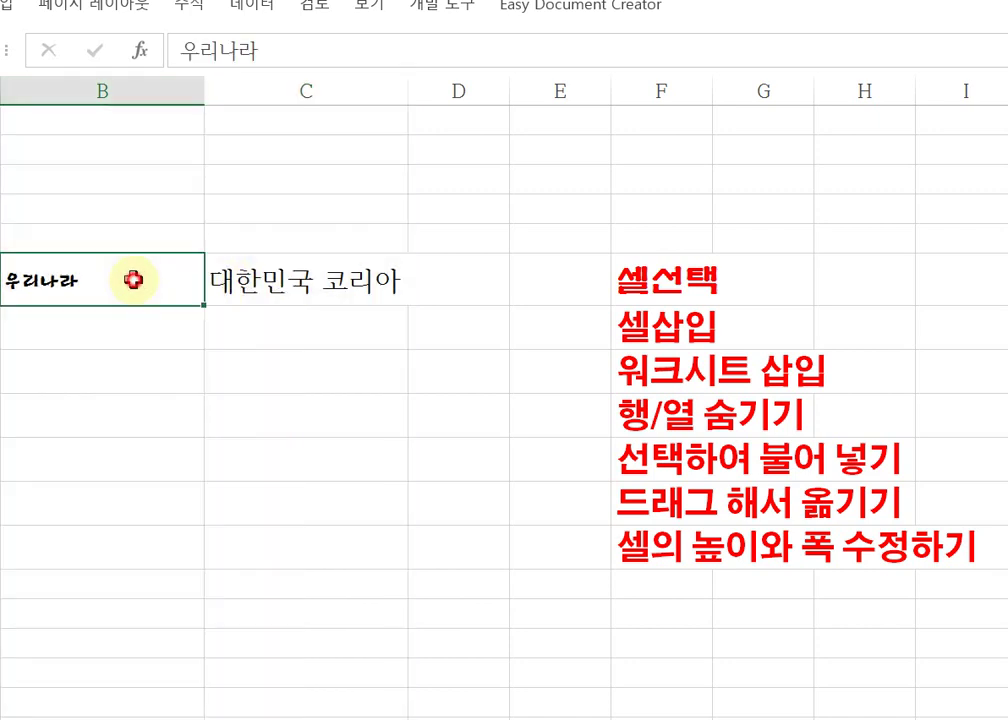
pyautogui.moveTo(155, 280); pyautogui.dragTo(259, 281)
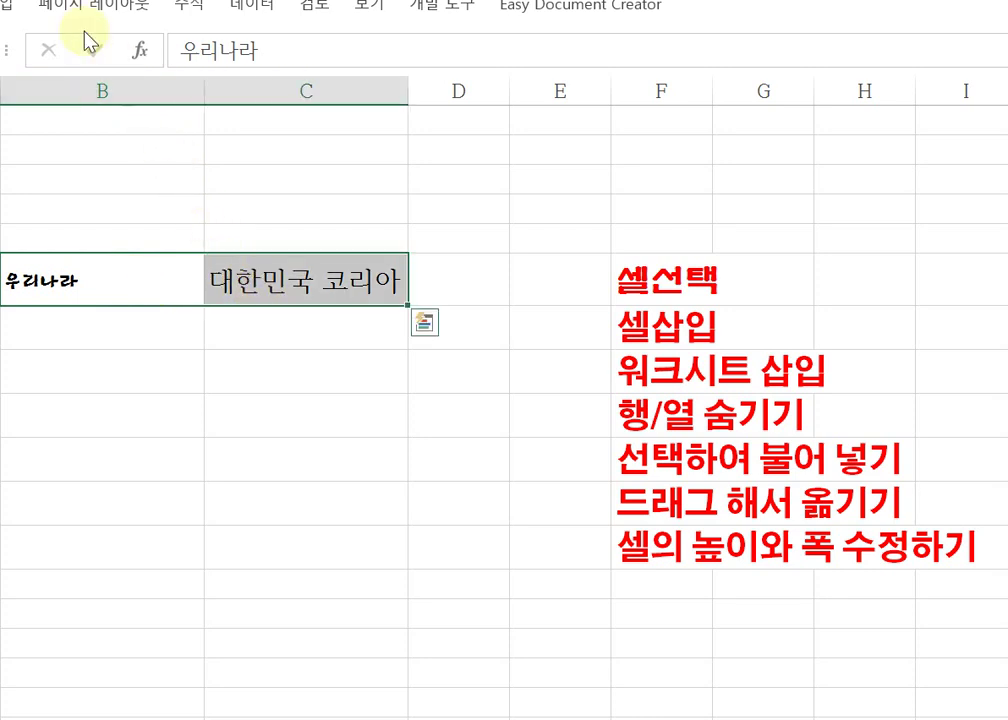
pyautogui.click(3, 5)
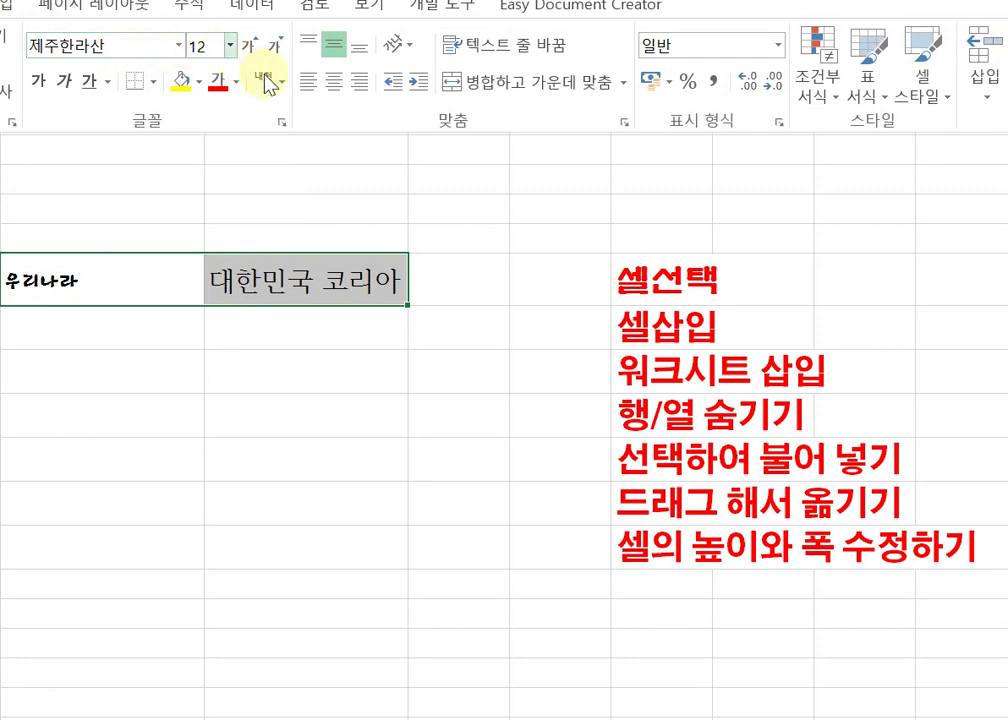
pyautogui.click(326, 85)
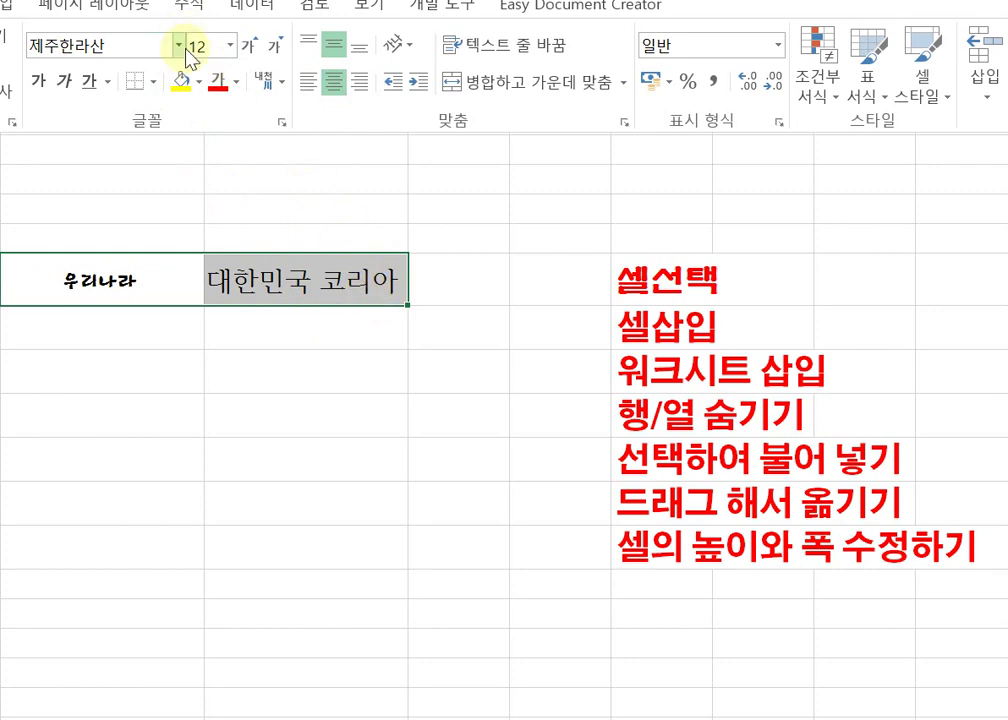
# Step: Set the font of cells B6:C6 to 바탕체 and the font size to 14
pyautogui.click(181, 46)
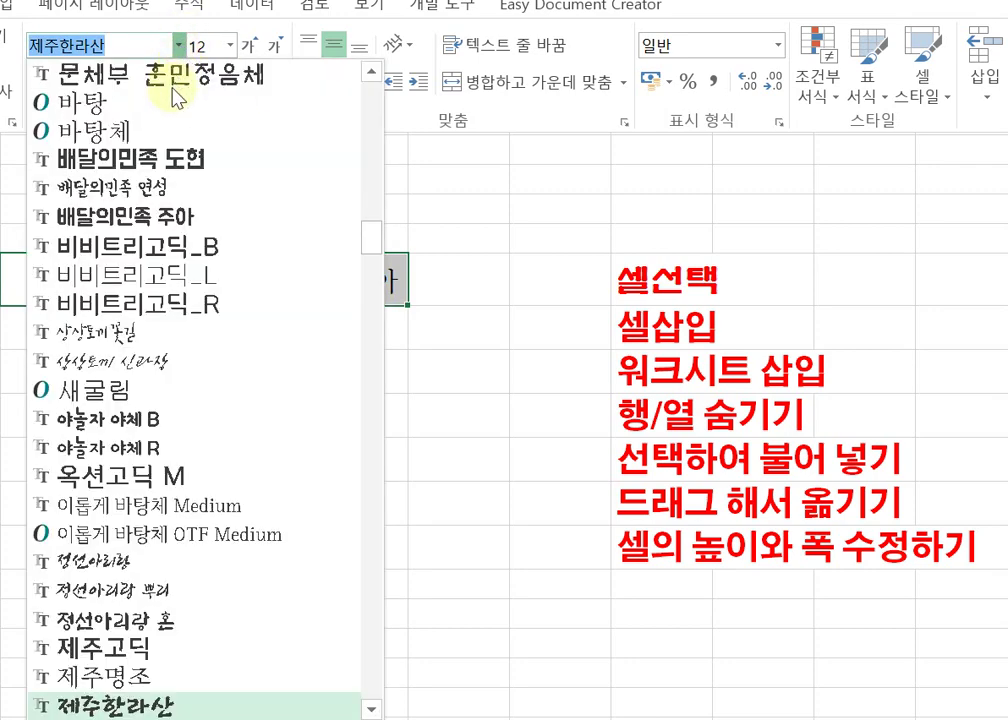
pyautogui.click(125, 128)
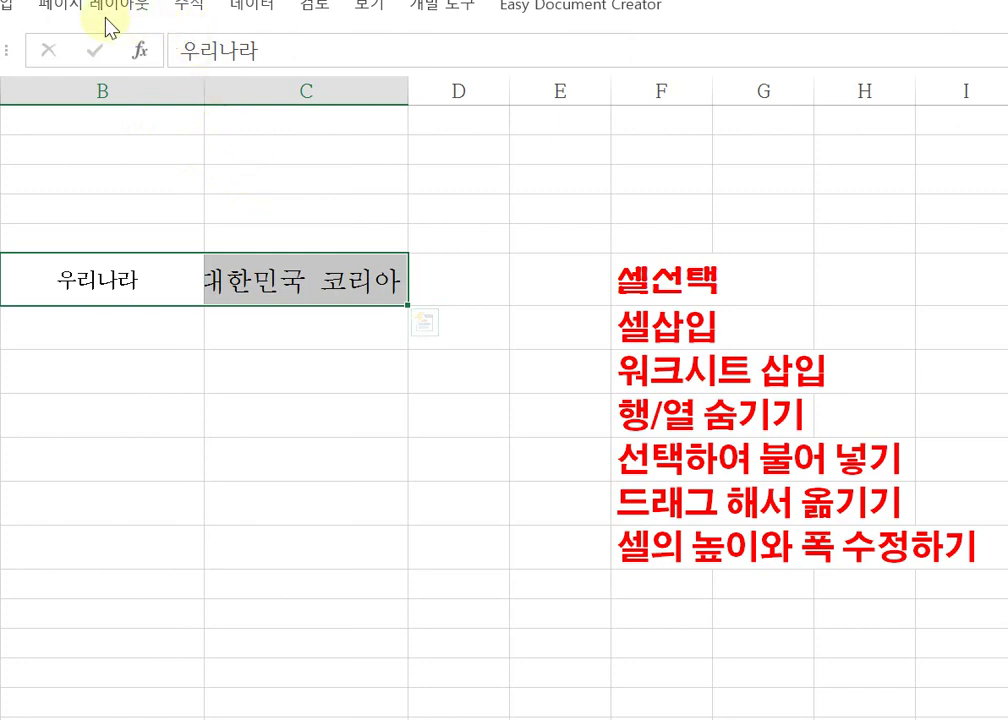
pyautogui.click(2, 3)
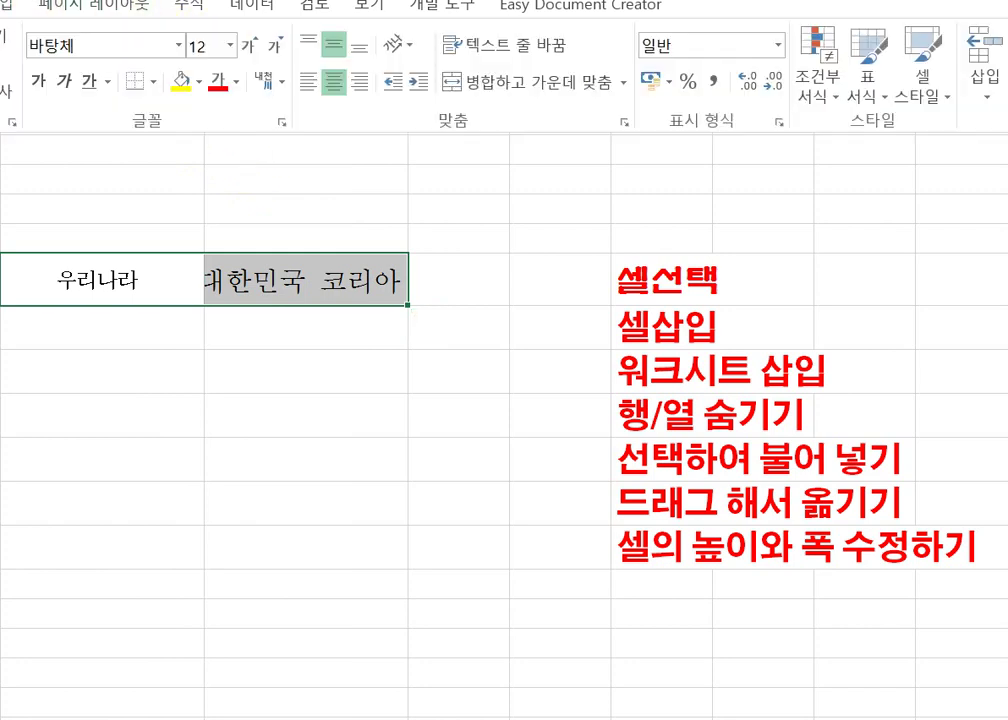
pyautogui.click(228, 50)
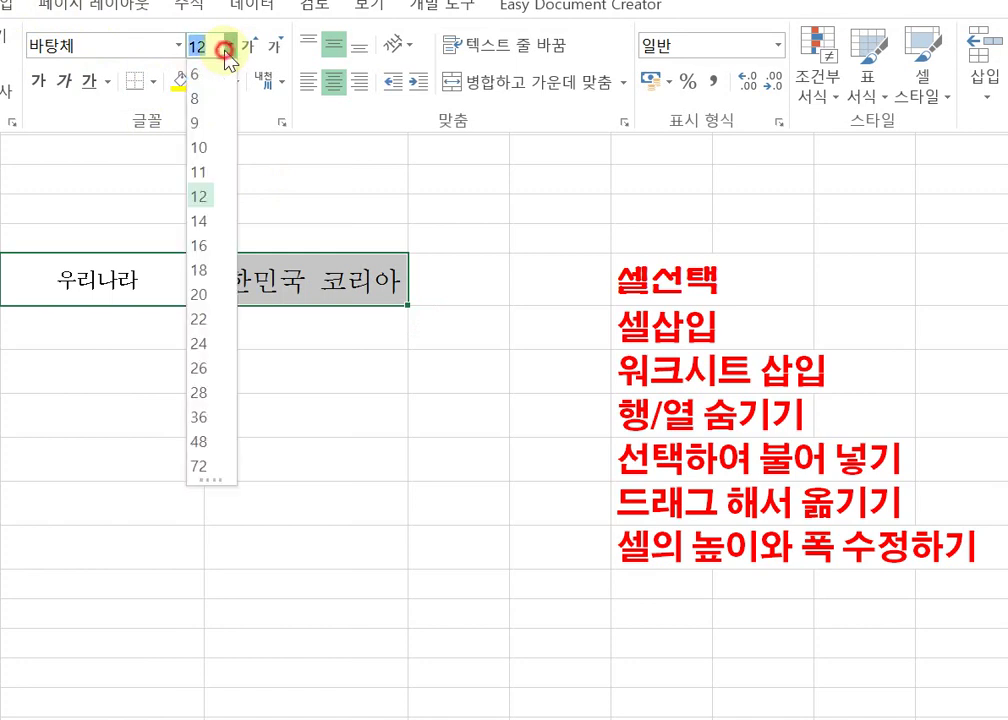
pyautogui.click(203, 224)
pyautogui.click(516, 290)
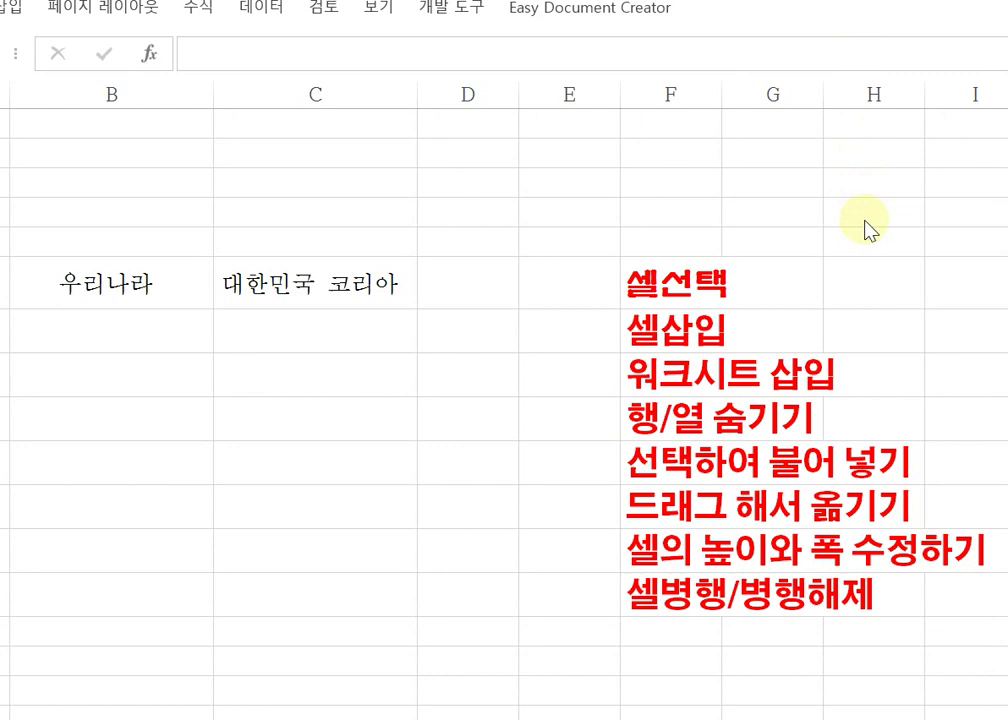
# Step: Merge cells B6 and C6 with the 셀 병합 alignment option, accepting that only the upper-left cell's value is kept
pyautogui.click(180, 291)
pyautogui.hotkey('ctrl', 'v')
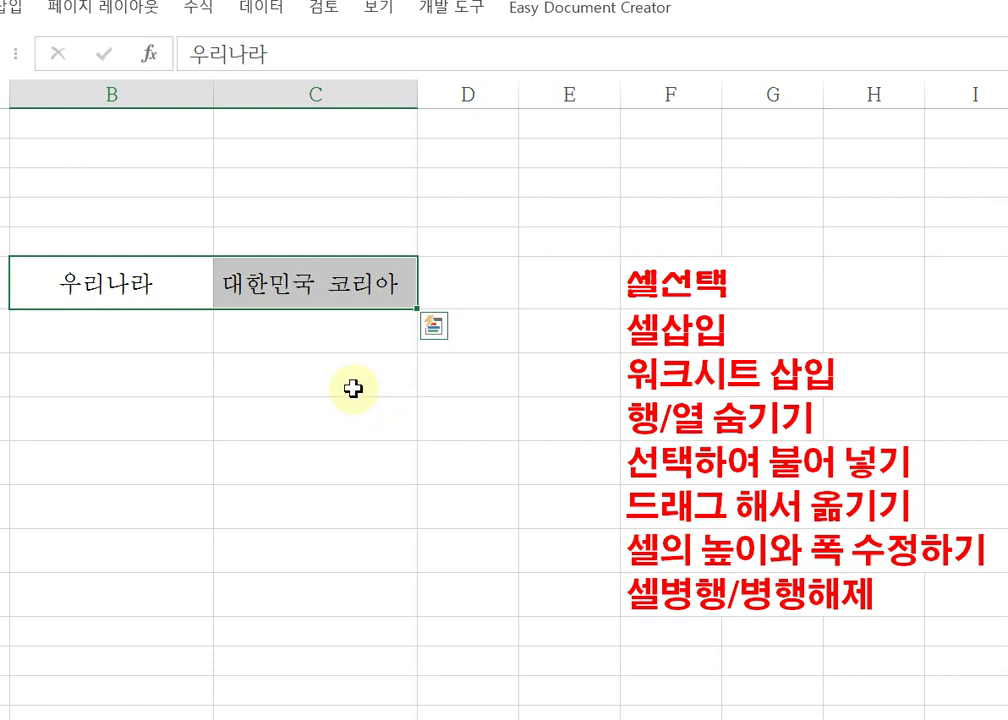
pyautogui.click(229, 373)
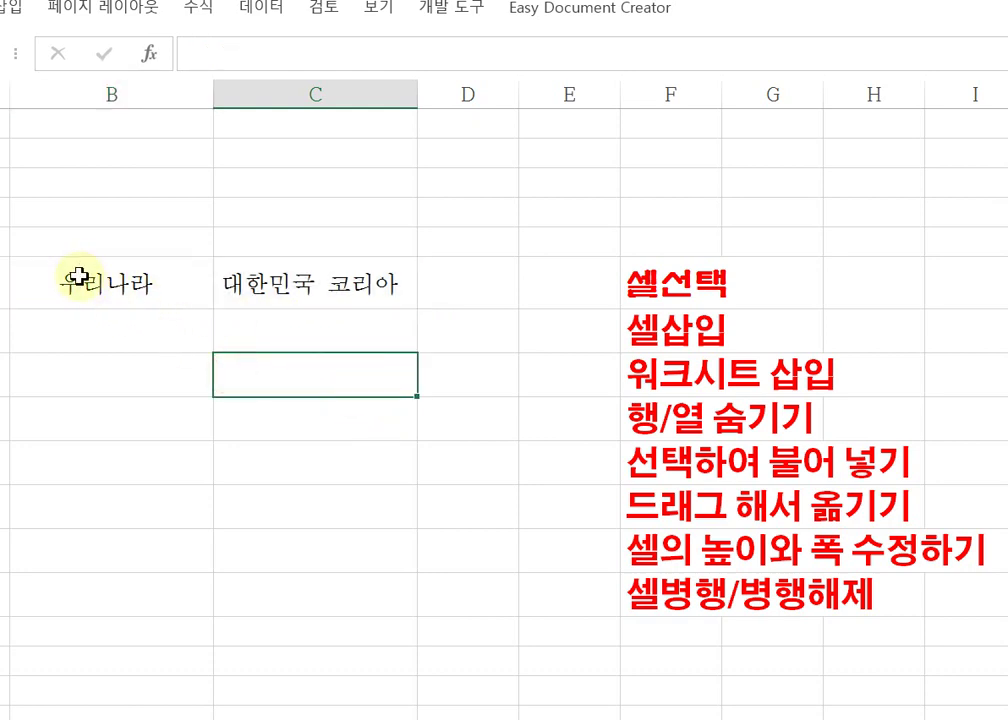
pyautogui.moveTo(79, 281); pyautogui.dragTo(292, 286)
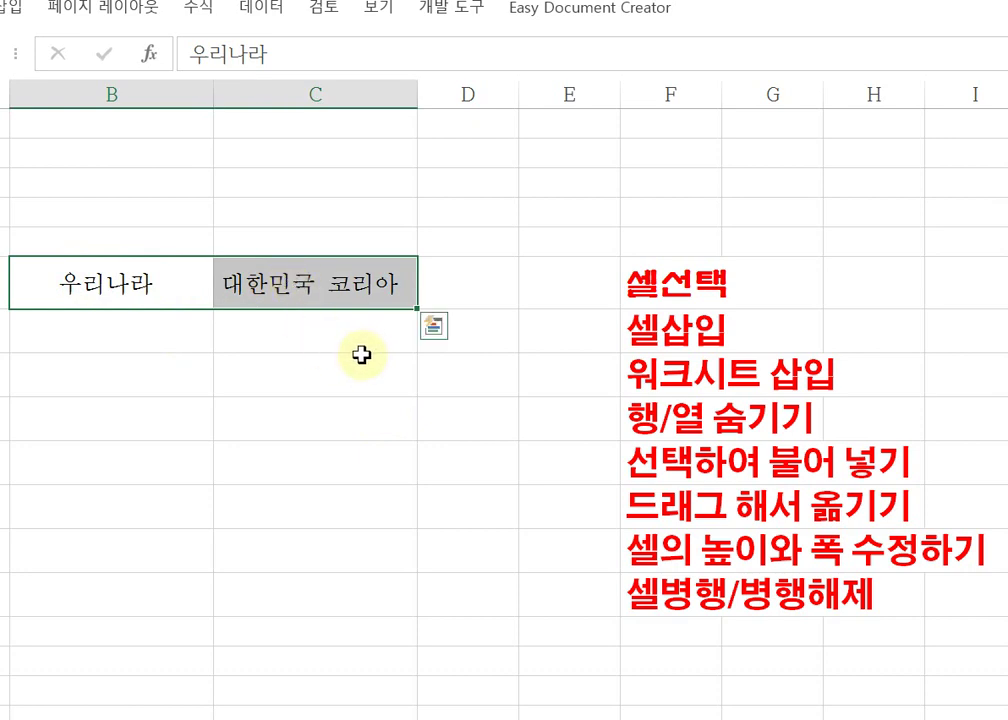
pyautogui.rightClick(352, 287)
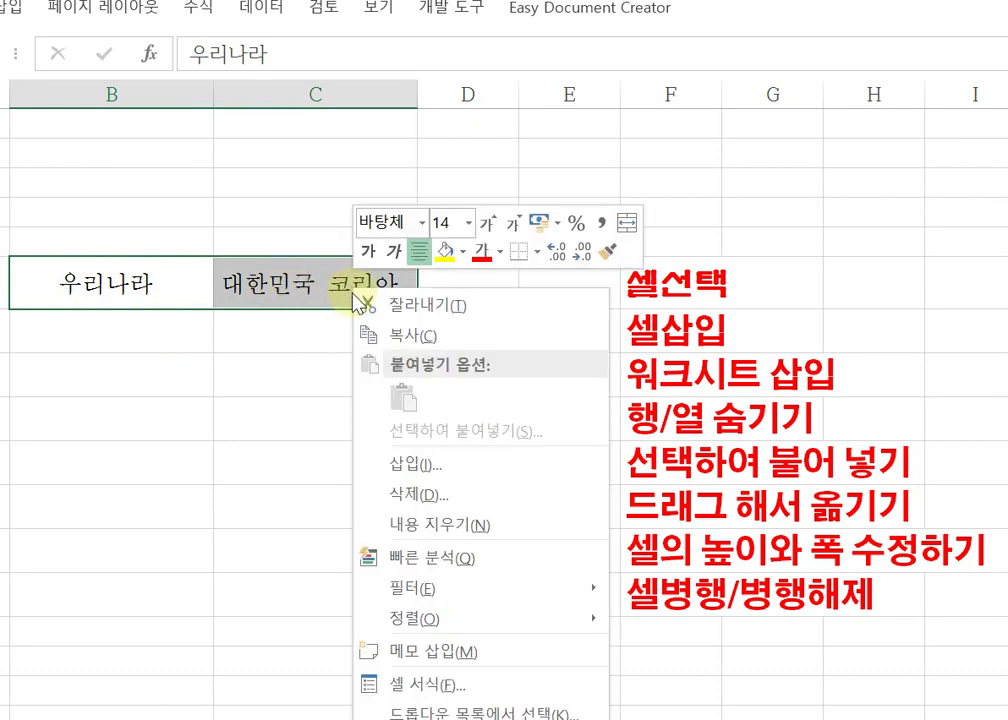
pyautogui.click(470, 684)
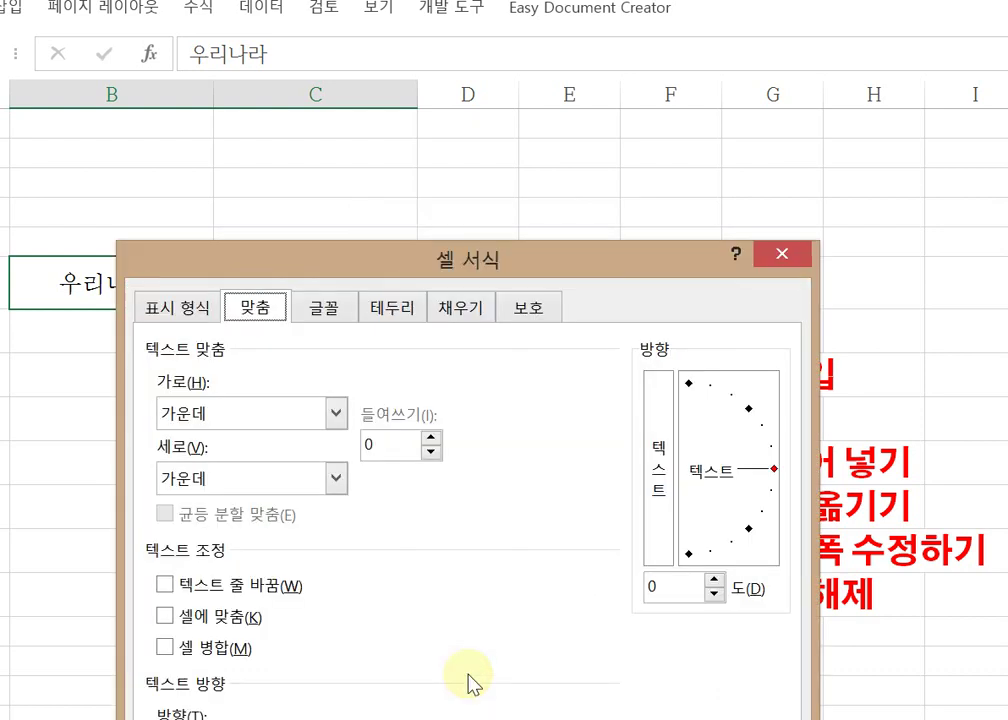
pyautogui.click(160, 648)
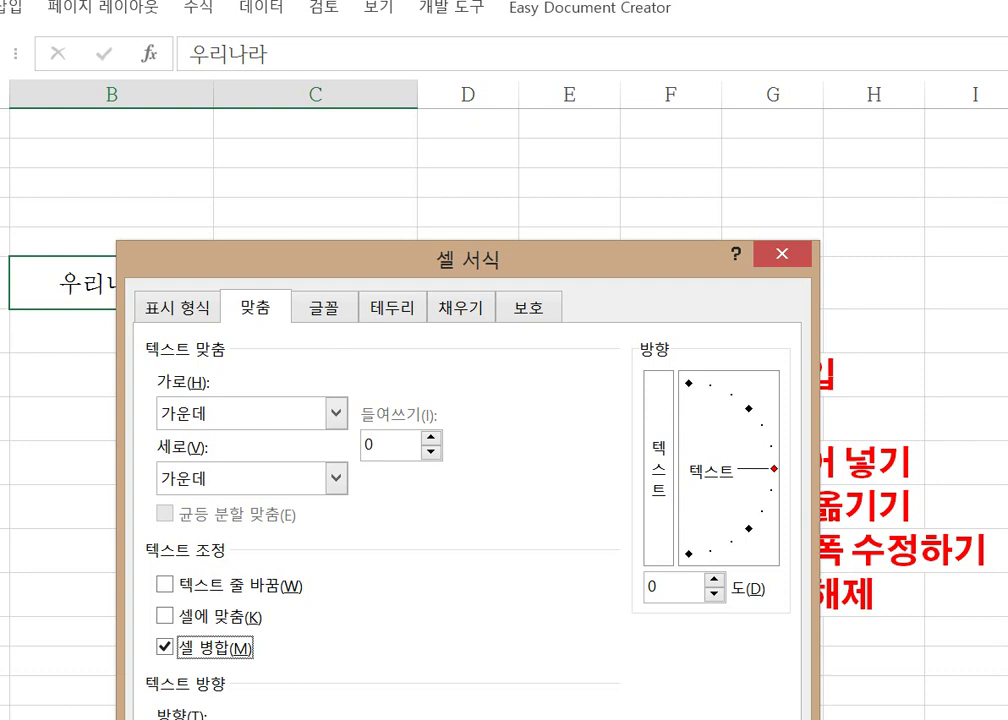
pyautogui.press('Return')
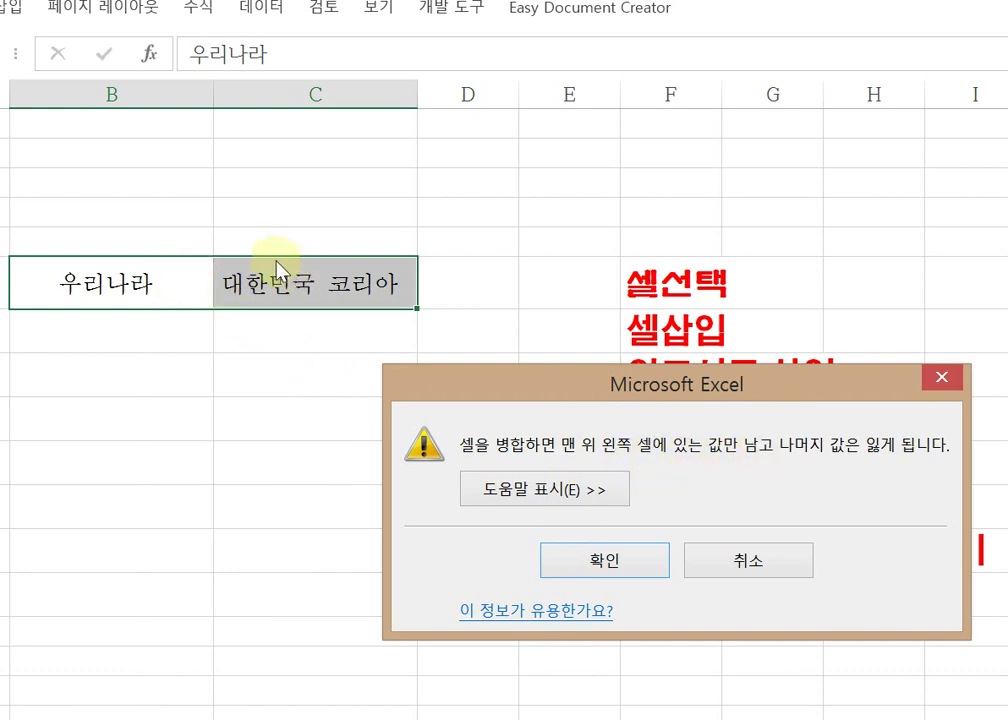
pyautogui.click(571, 554)
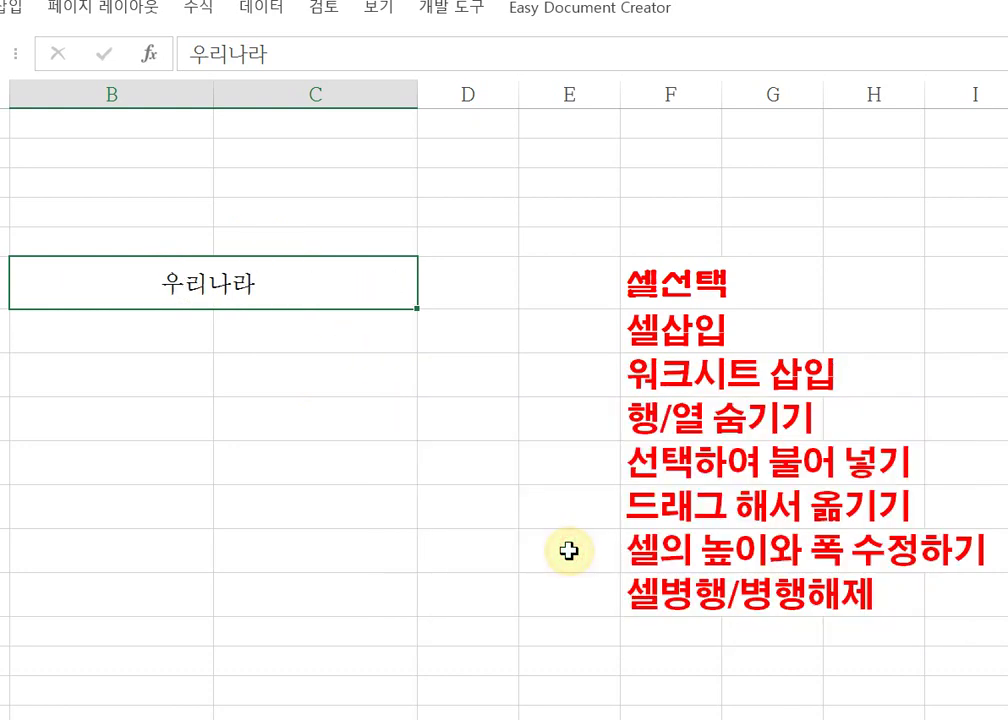
pyautogui.click(376, 481)
pyautogui.click(234, 282)
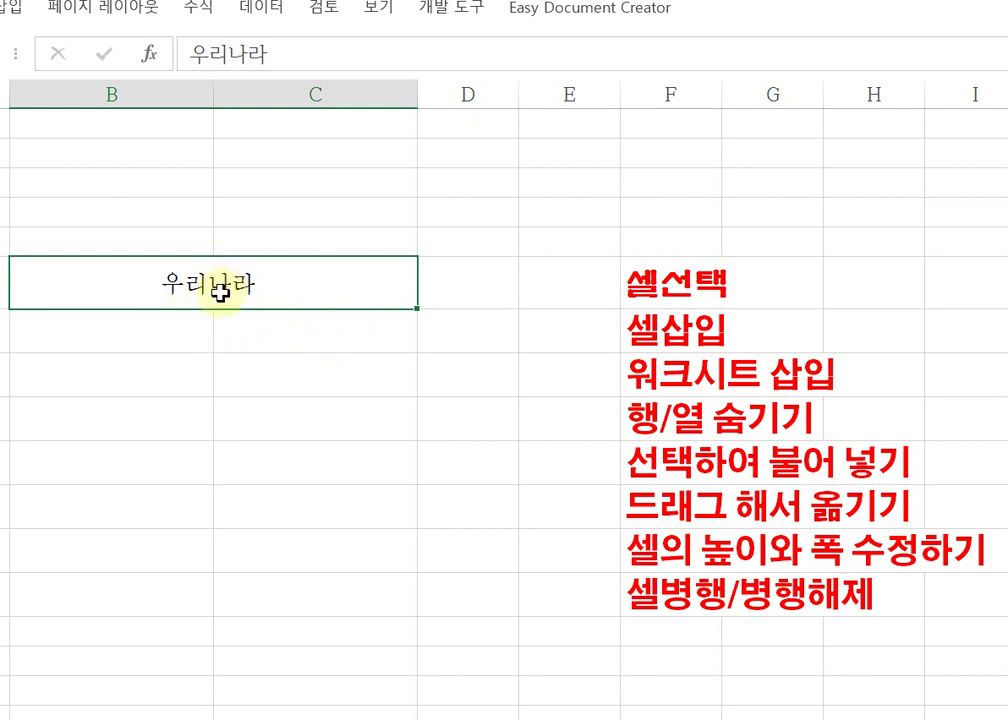
# Step: Unmerge the merged cell B6:C6 by turning off the 셀 병합 alignment option in its cell format
pyautogui.rightClick(285, 289)
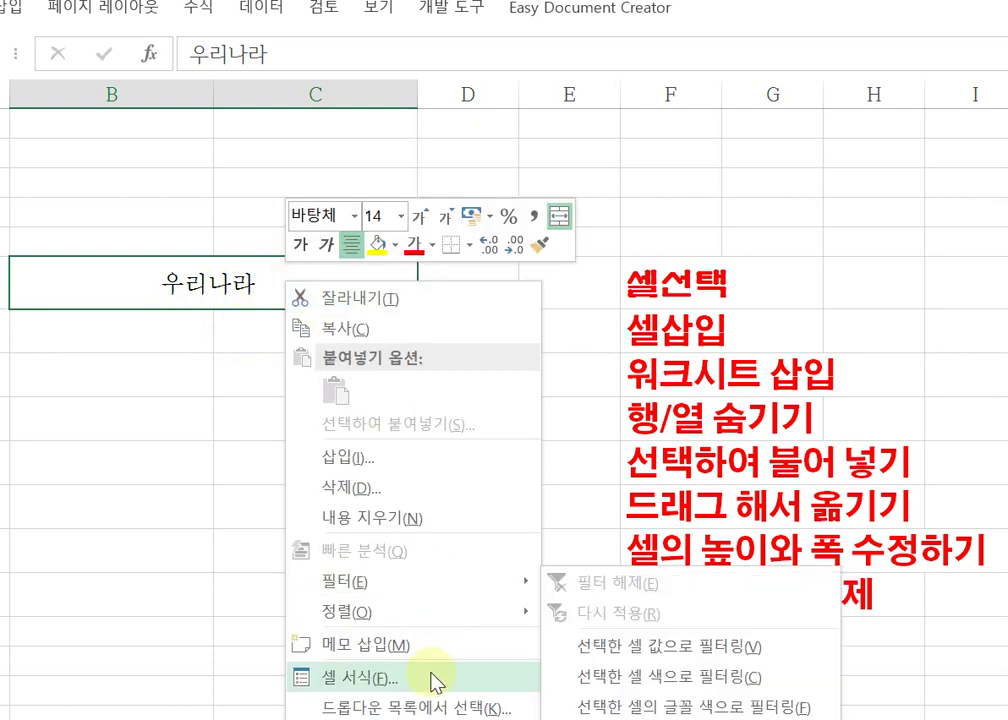
pyautogui.click(430, 674)
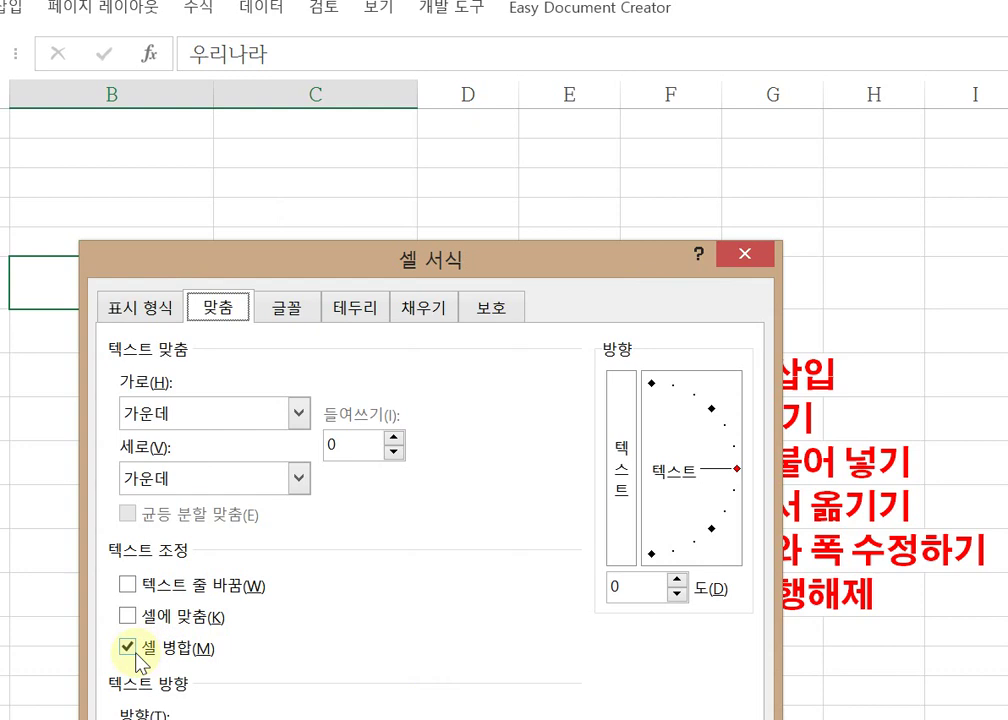
pyautogui.click(136, 655)
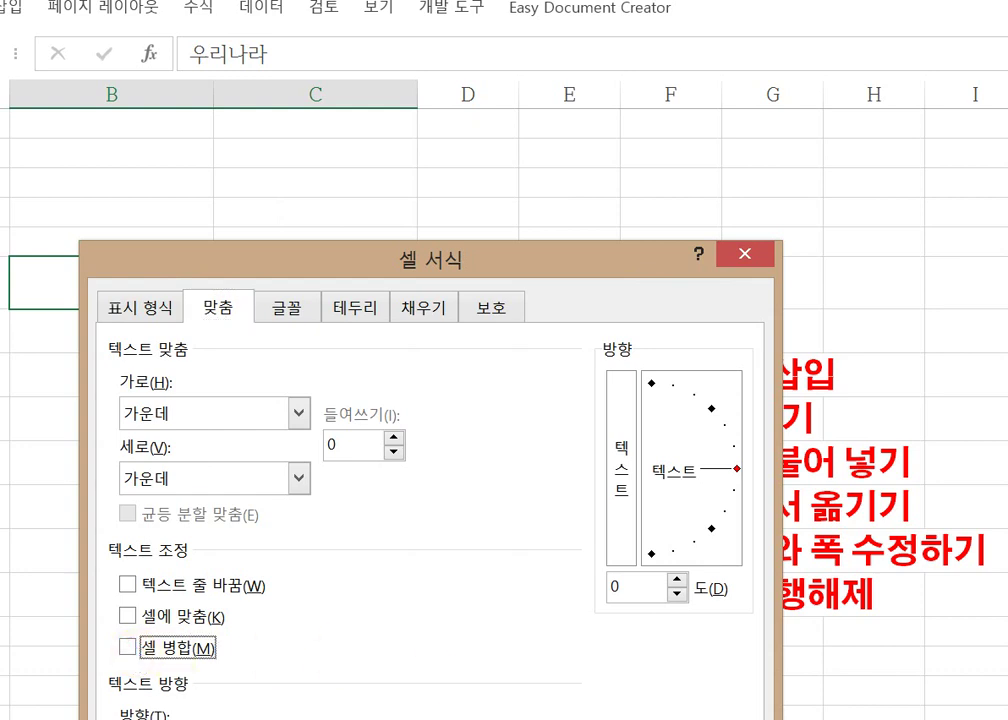
pyautogui.press('Return')
pyautogui.click(355, 550)
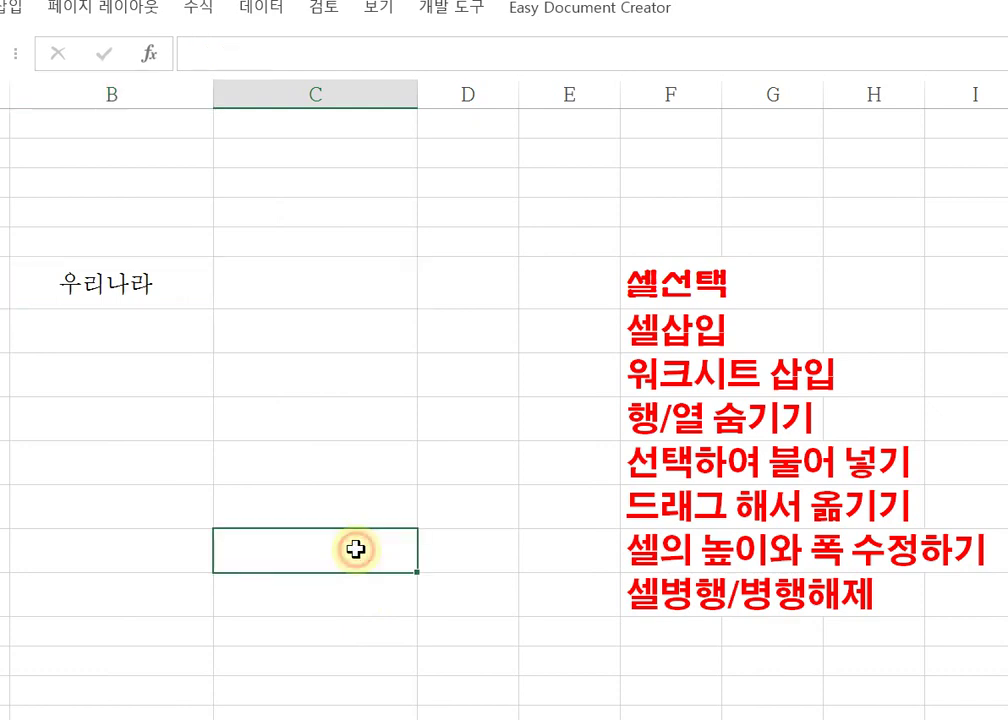
pyautogui.moveTo(162, 295); pyautogui.dragTo(272, 302)
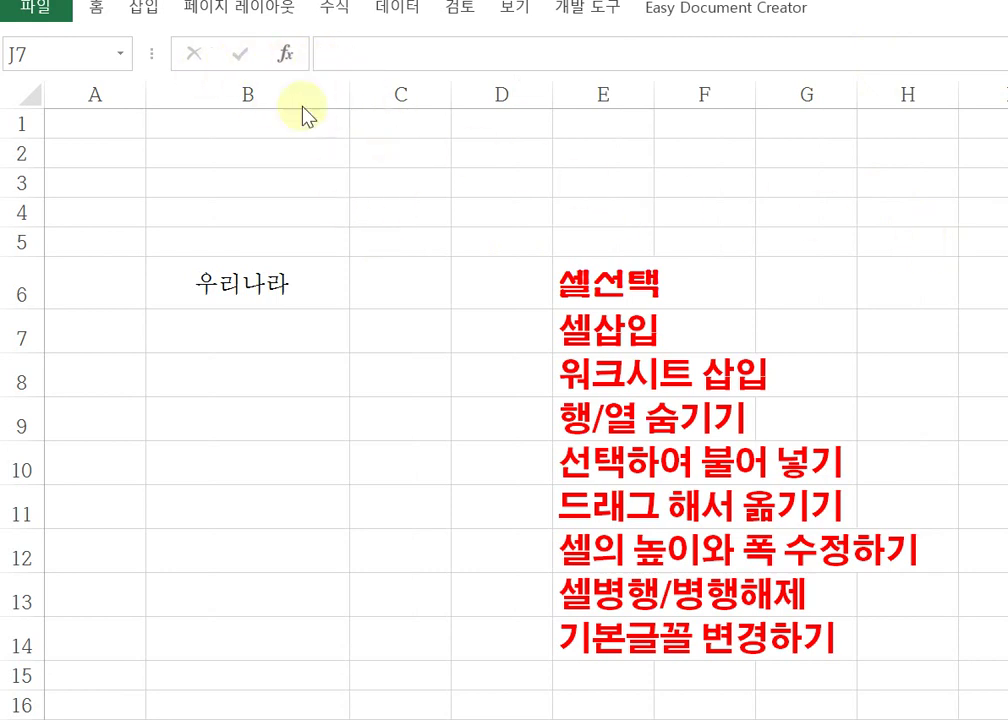
pyautogui.click(97, 14)
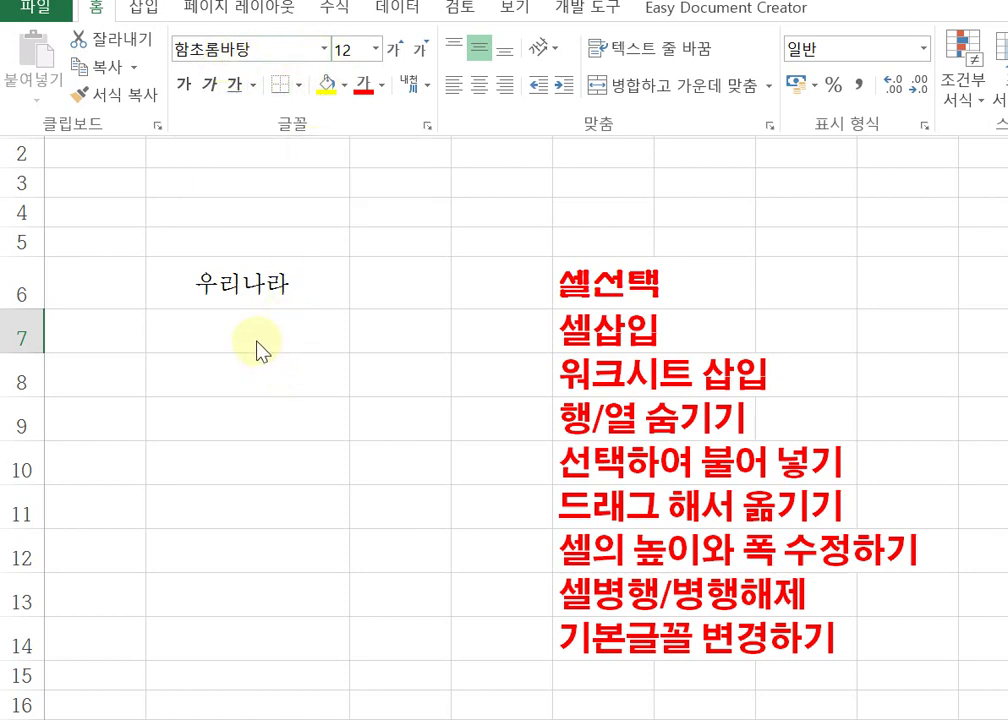
pyautogui.click(325, 49)
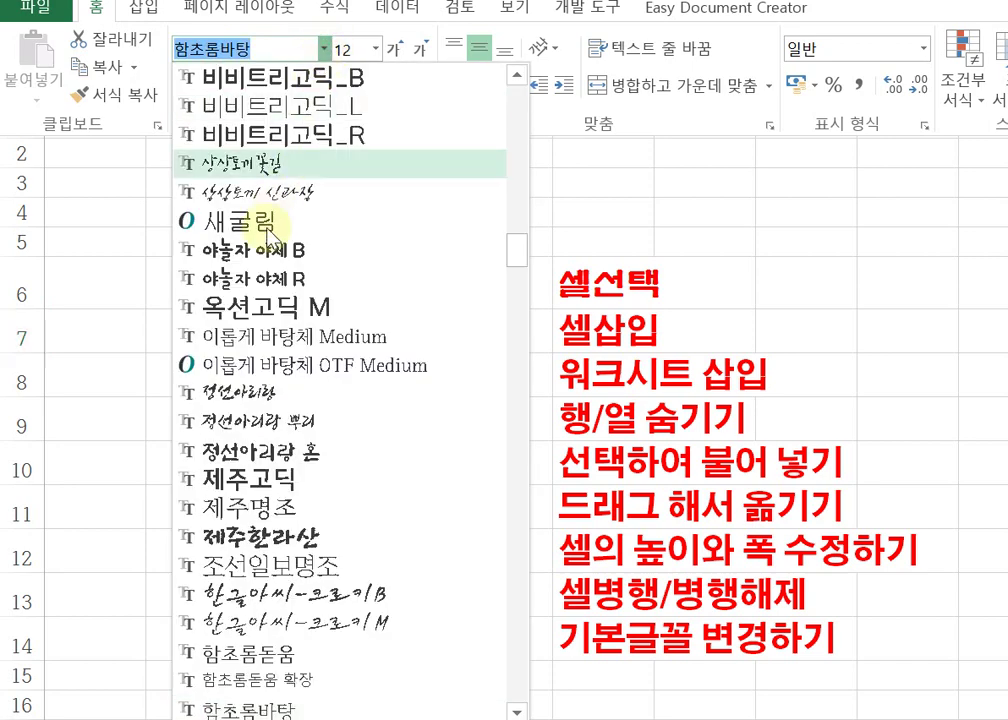
pyautogui.click(697, 176)
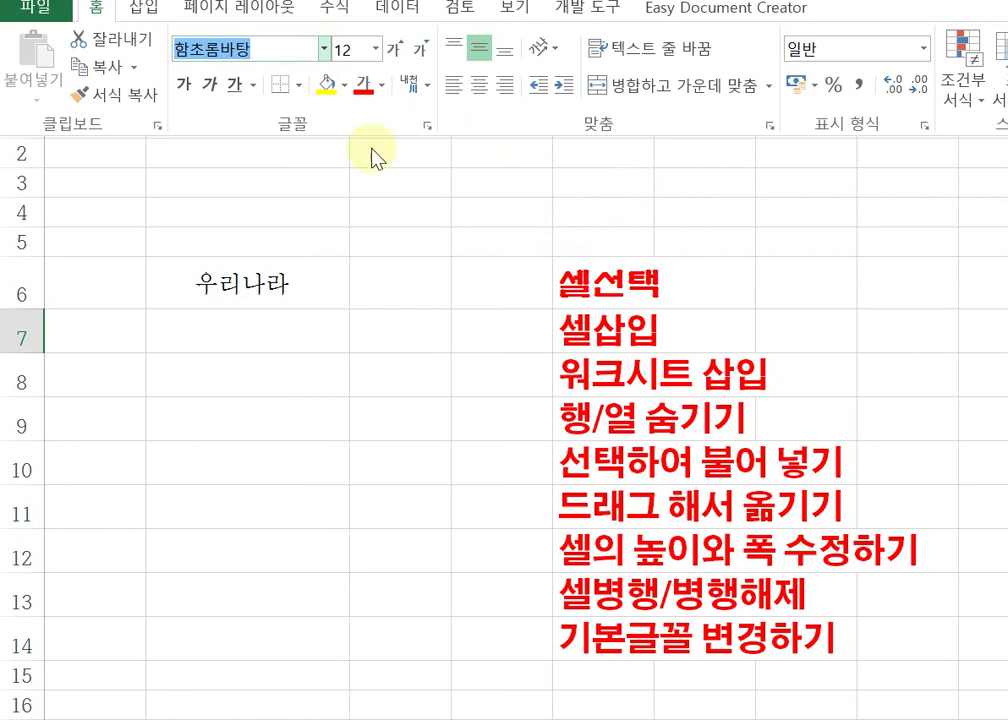
pyautogui.click(309, 184)
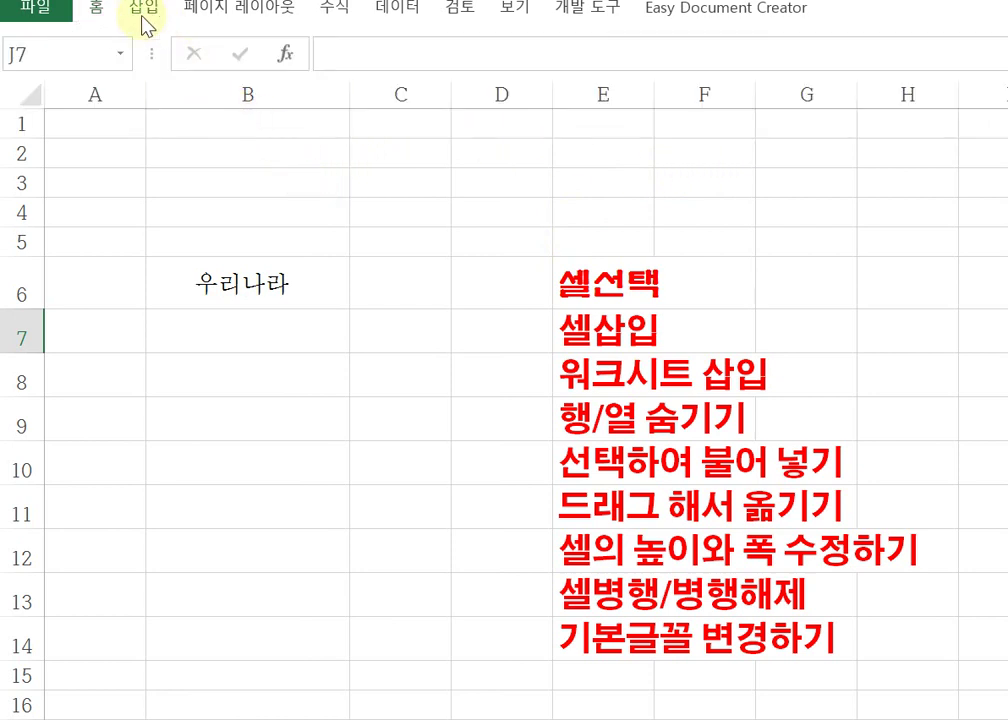
pyautogui.click(97, 14)
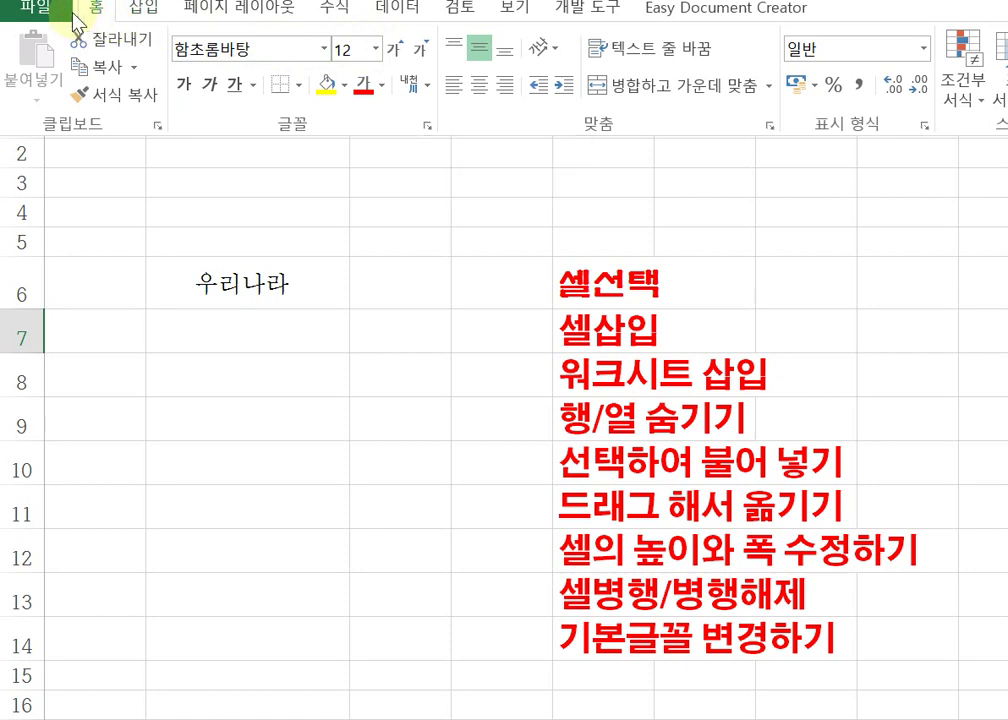
# Step: In the general Excel options, set the default font for new workbooks to Adobe 고딕 Std B
pyautogui.click(32, 11)
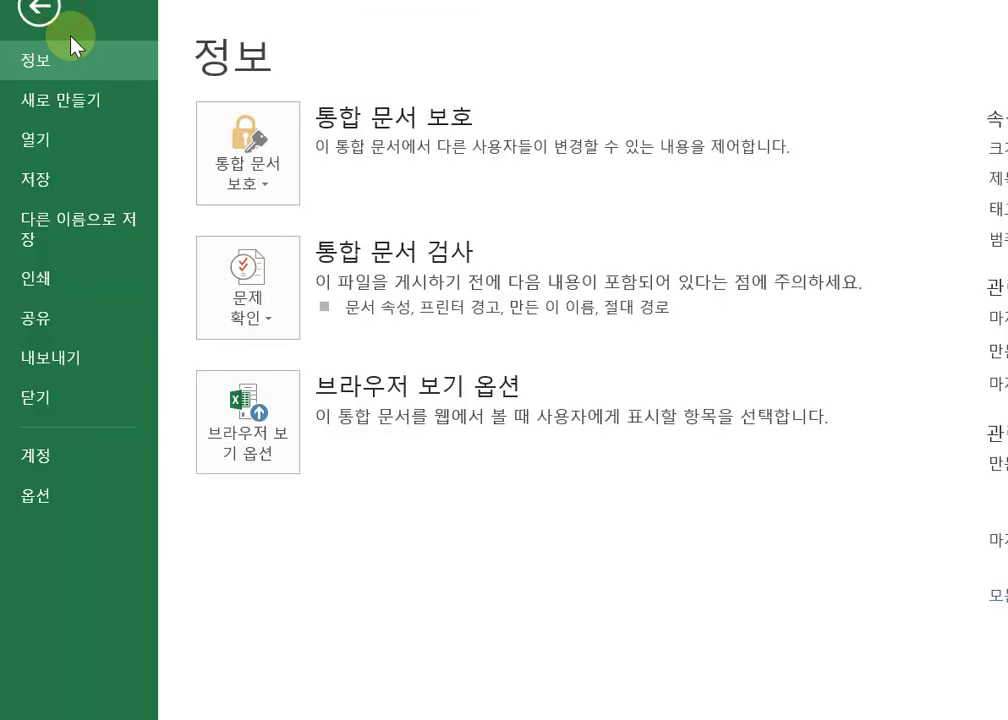
pyautogui.click(80, 497)
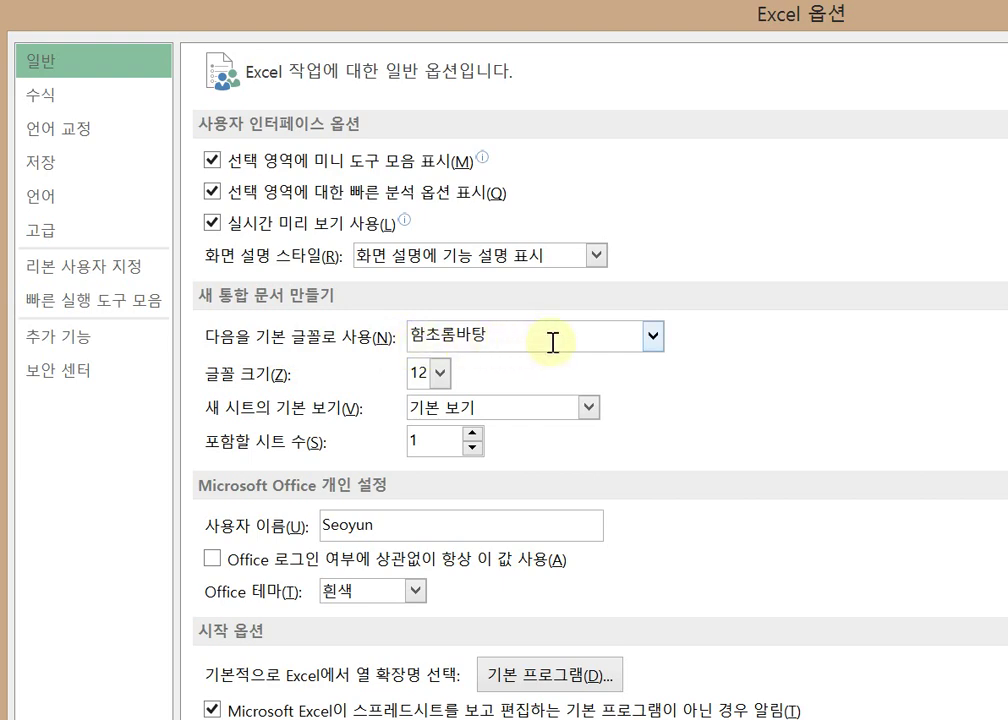
pyautogui.click(655, 337)
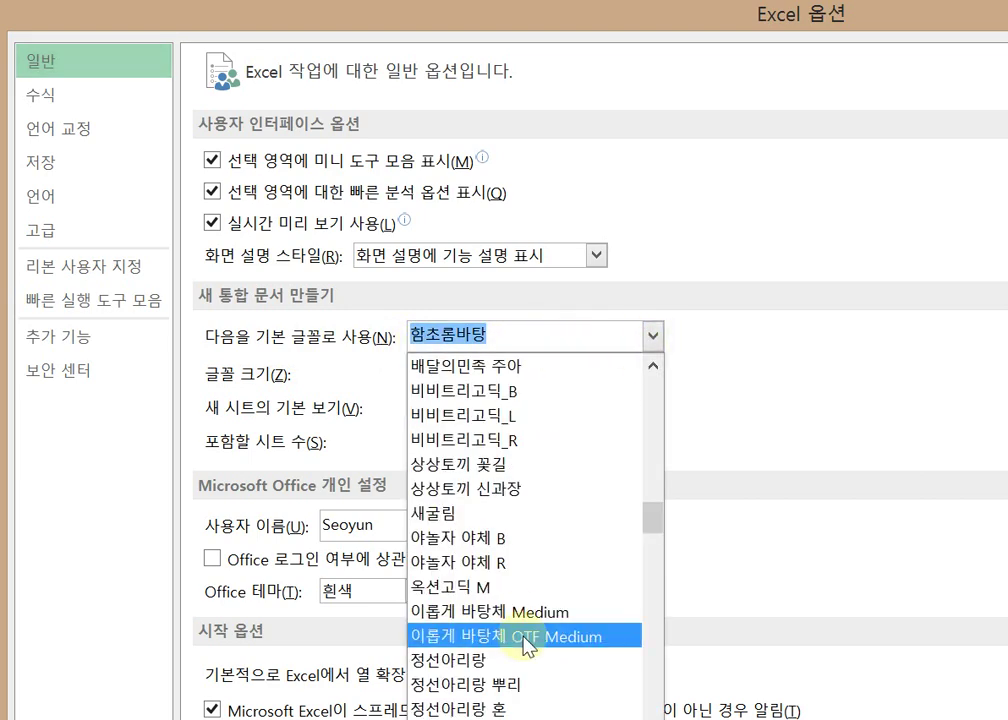
pyautogui.scroll(5, 548, 583)
pyautogui.scroll(15, 549, 579)
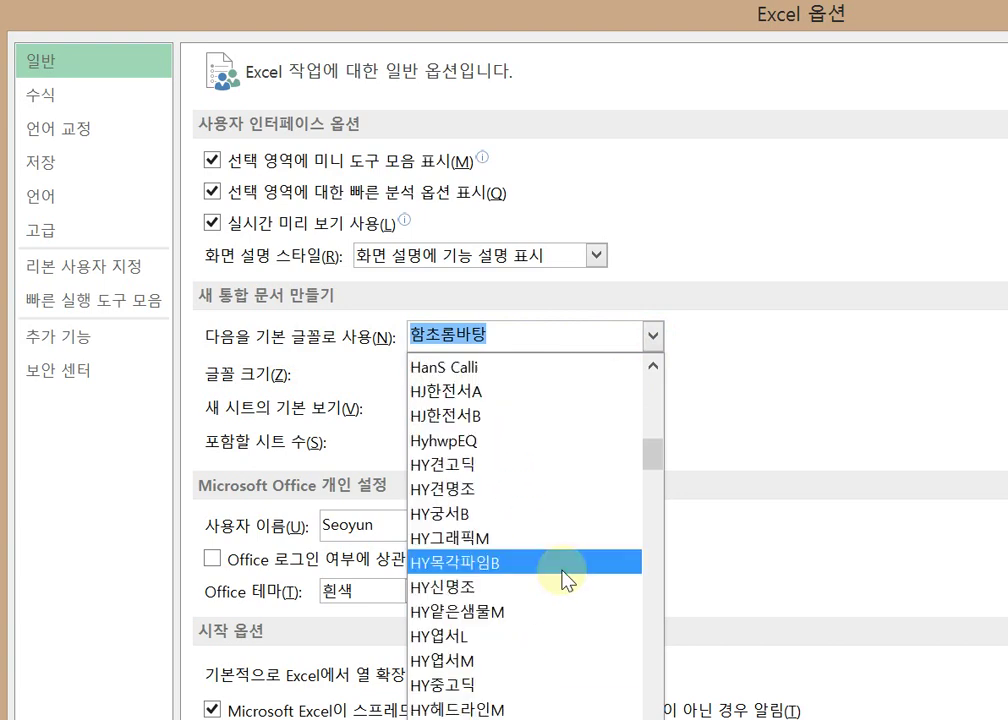
pyautogui.scroll(3, 568, 569)
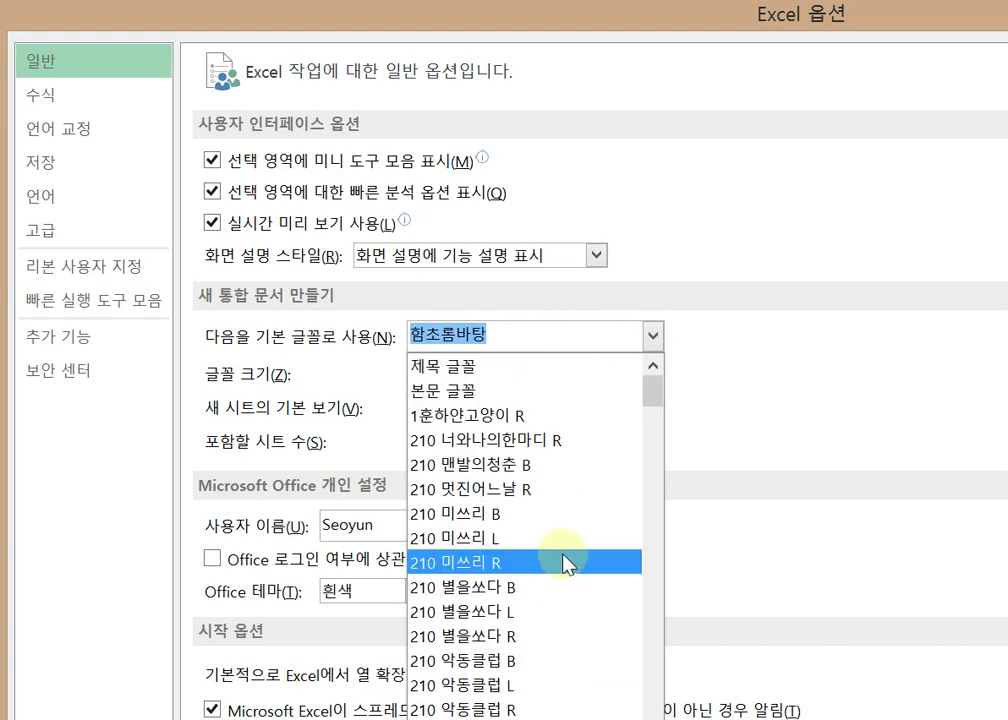
pyautogui.scroll(-9, 566, 563)
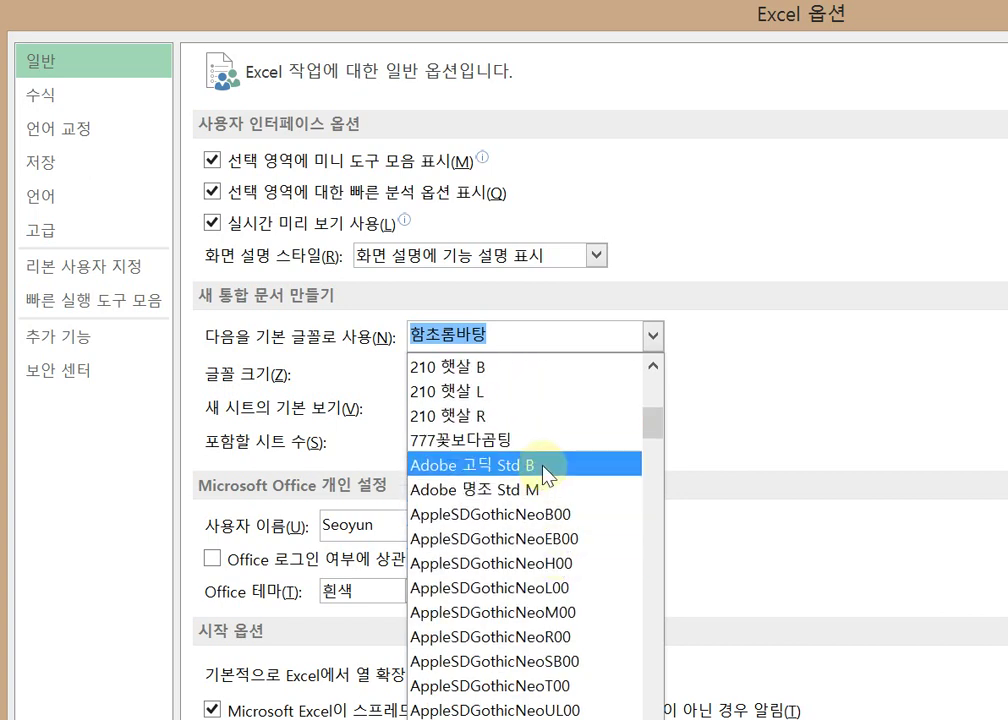
pyautogui.click(545, 467)
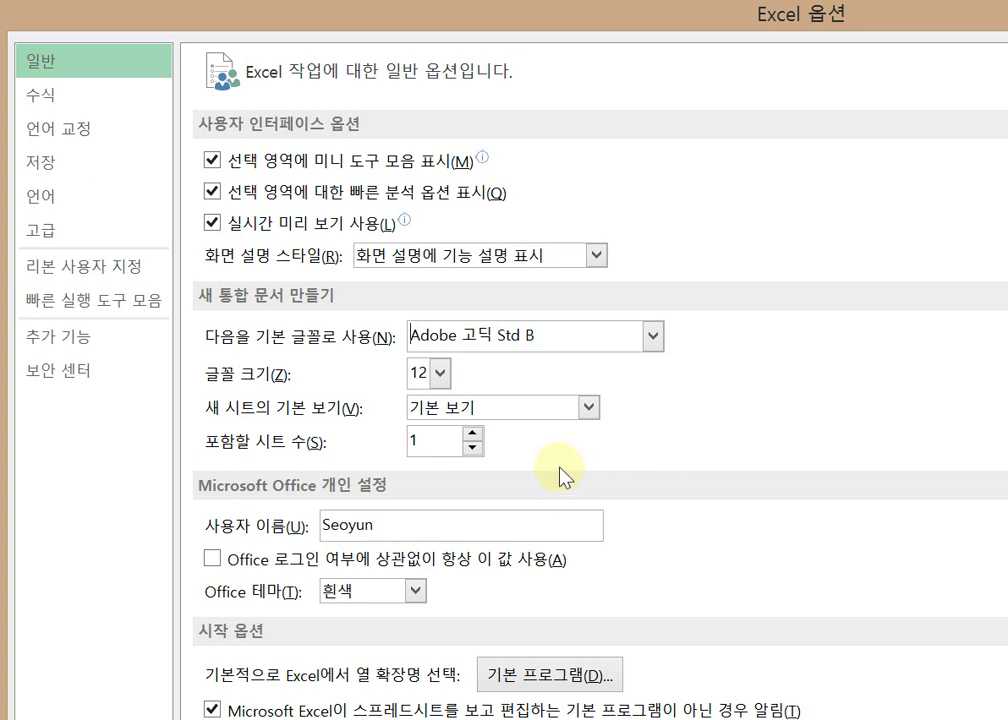
# Step: Set the default font size for new workbooks to 18, apply the options and acknowledge the restart notice
pyautogui.click(440, 373)
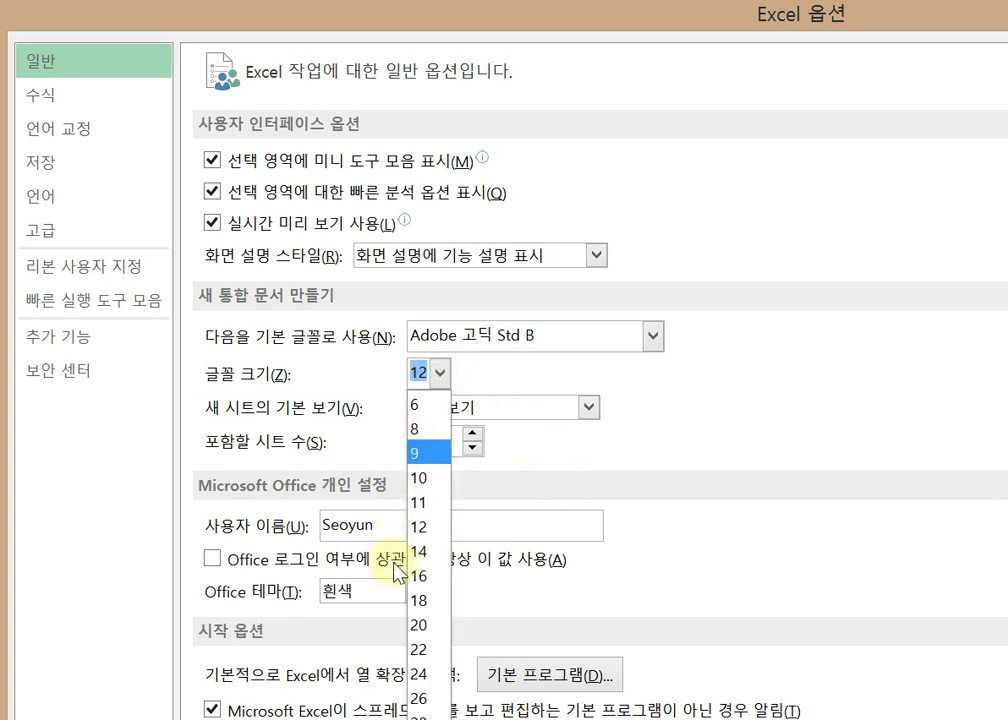
pyautogui.click(422, 601)
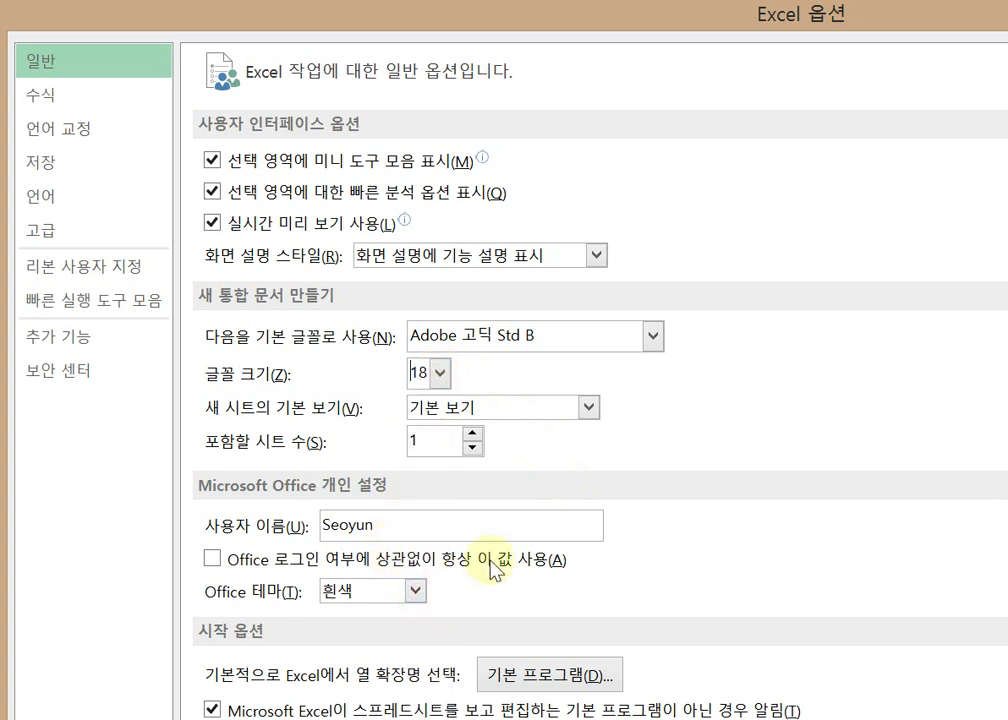
pyautogui.click(722, 410)
pyautogui.press('Return')
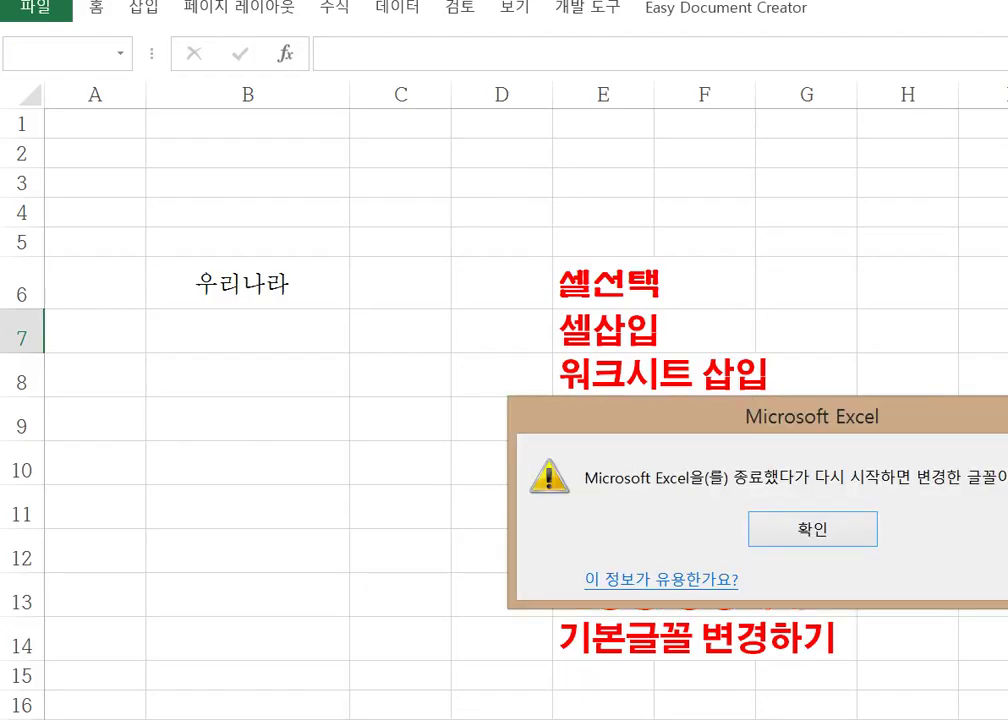
pyautogui.click(812, 530)
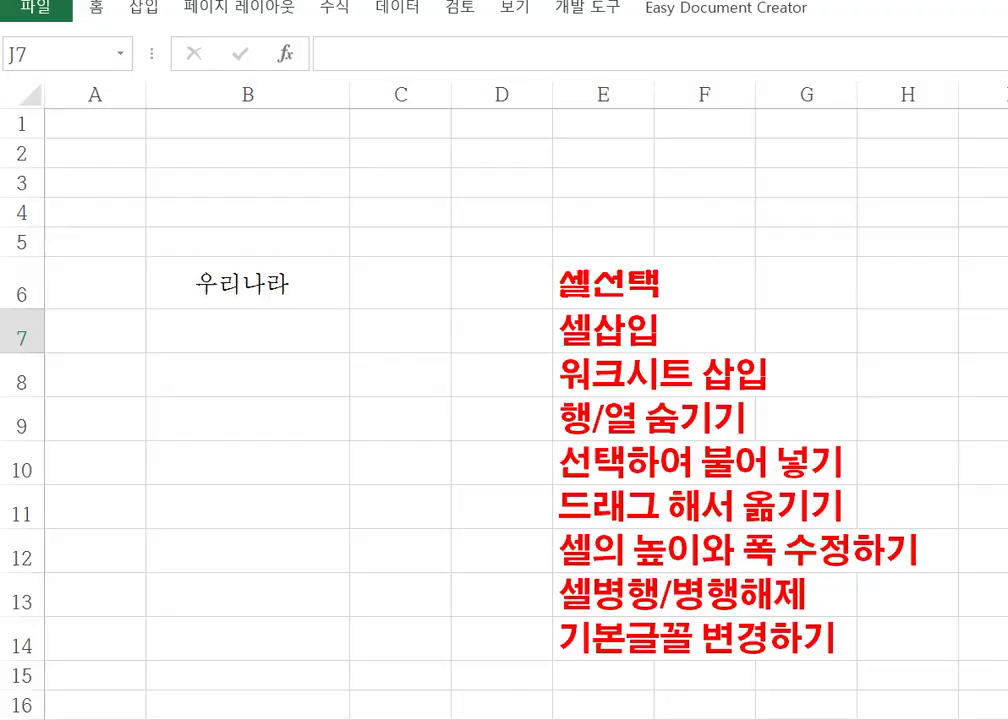
# Step: Copy the red topic list in cells E6:H14
pyautogui.moveTo(636, 283)
pyautogui.mouseDown()
pyautogui.moveTo(754, 356)
pyautogui.moveTo(878, 500)
pyautogui.moveTo(866, 623)
pyautogui.moveTo(852, 604)
pyautogui.mouseUp()
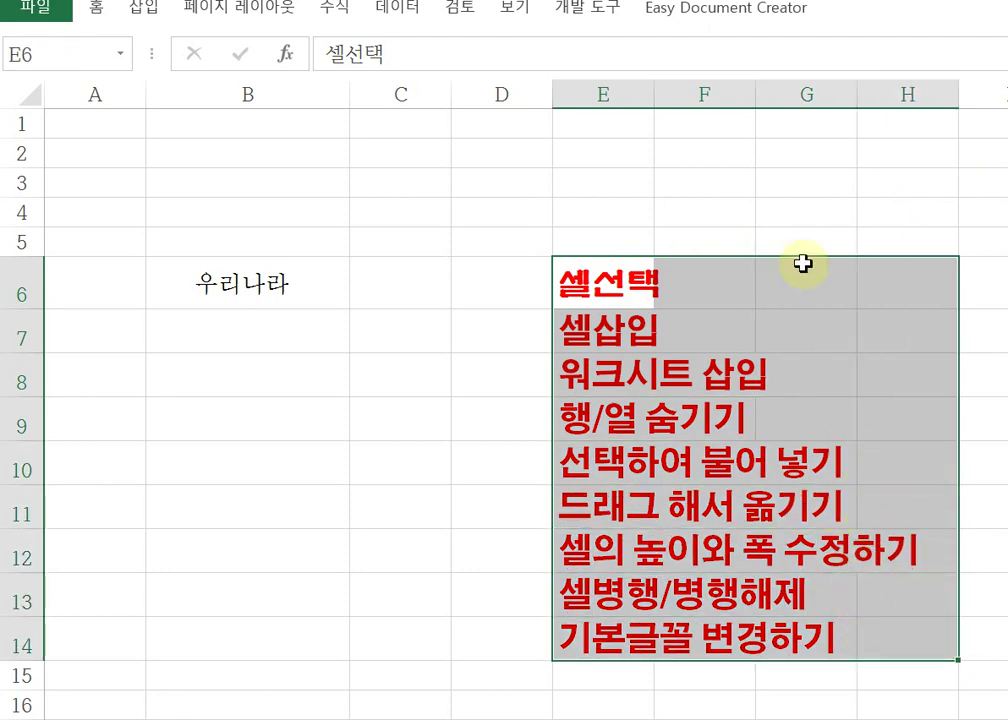
pyautogui.rightClick(803, 295)
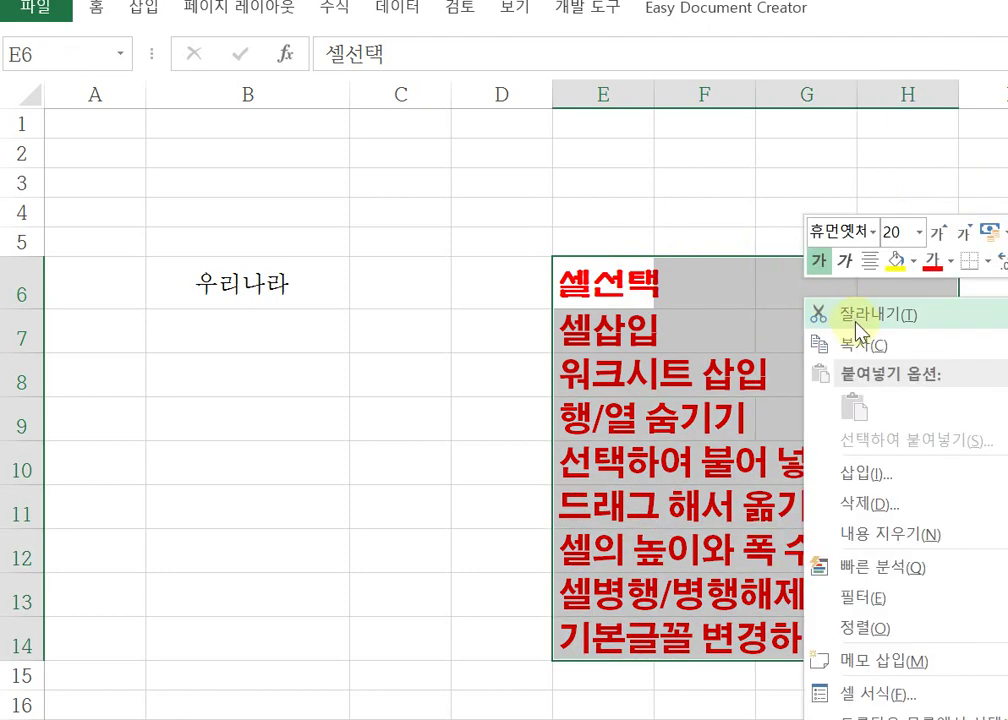
pyautogui.click(810, 348)
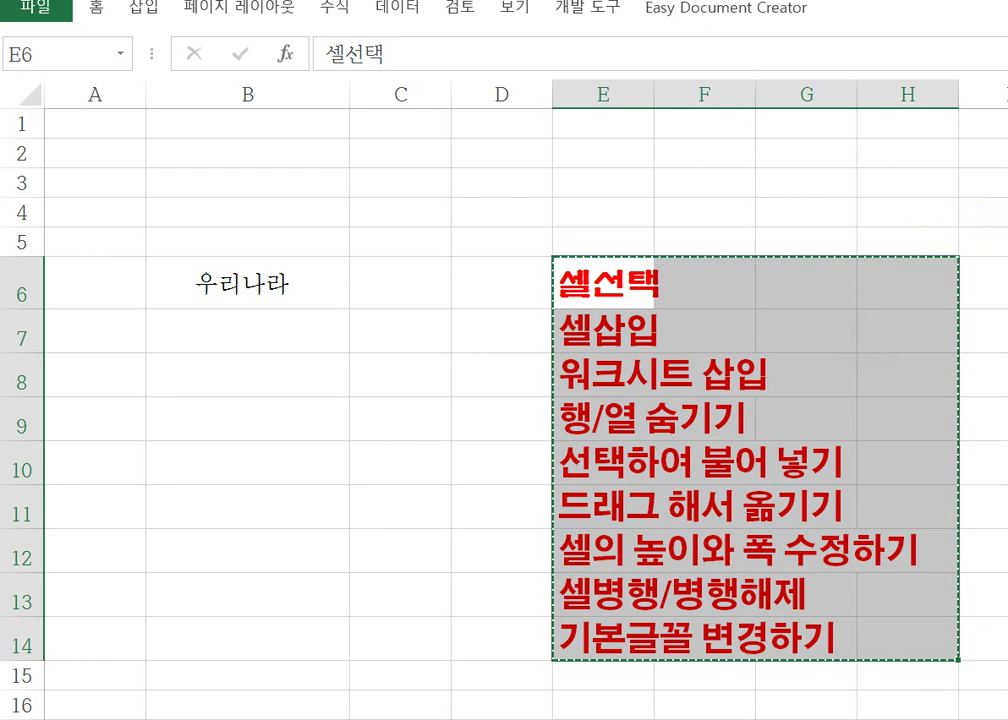
# Step: Close Excel without saving the workbook and create a new blank workbook after restarting it
pyautogui.hotkey('alt', 'F4')
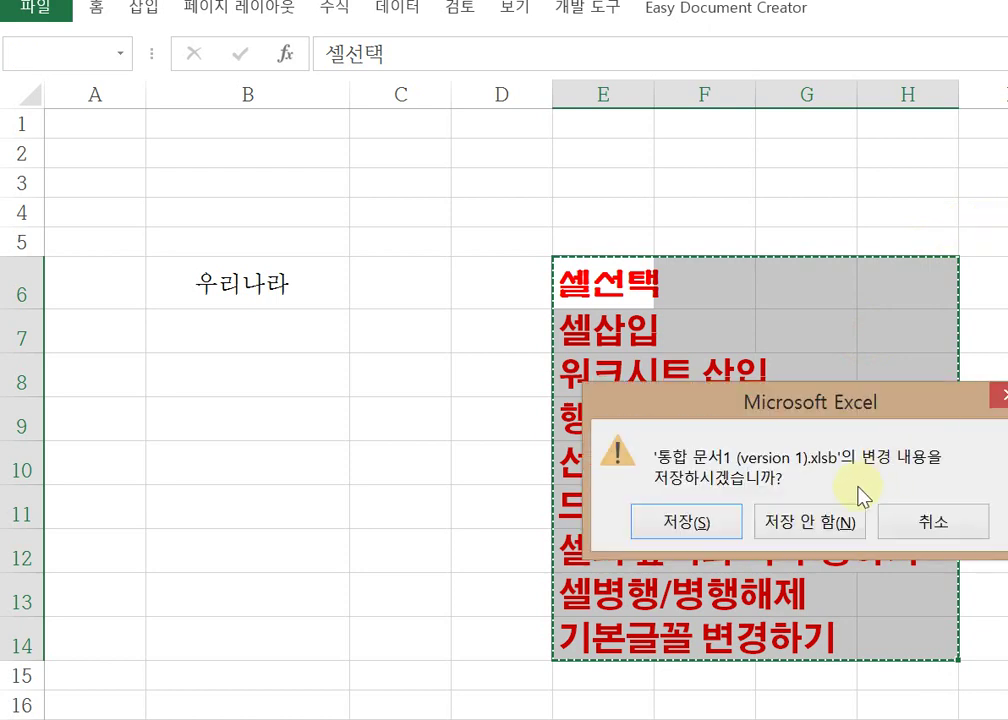
pyautogui.click(819, 512)
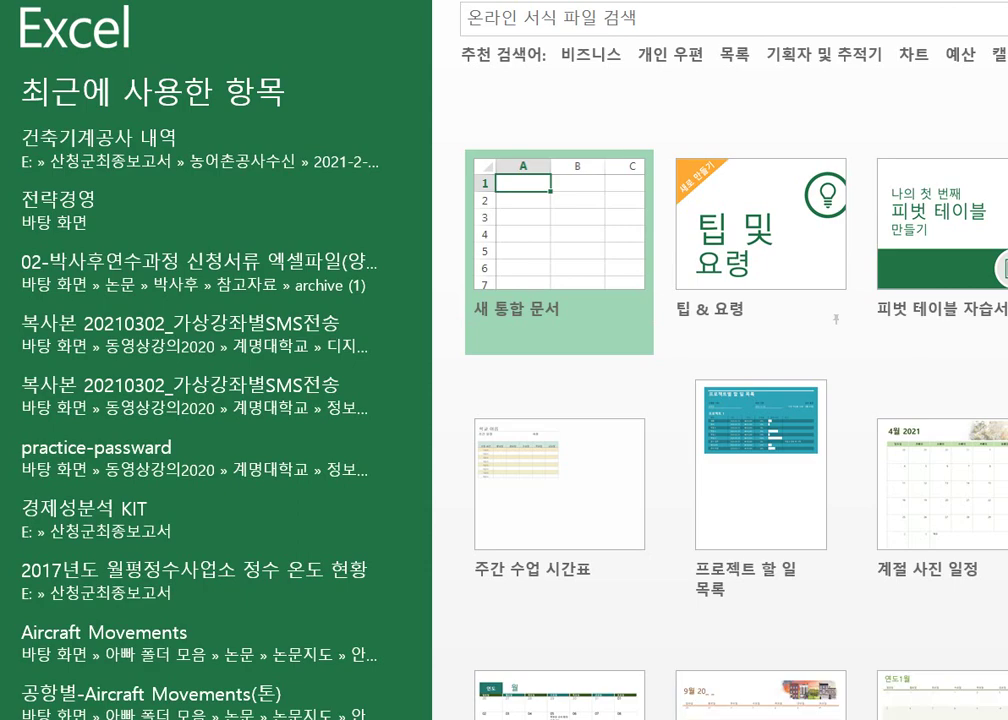
pyautogui.click(533, 252)
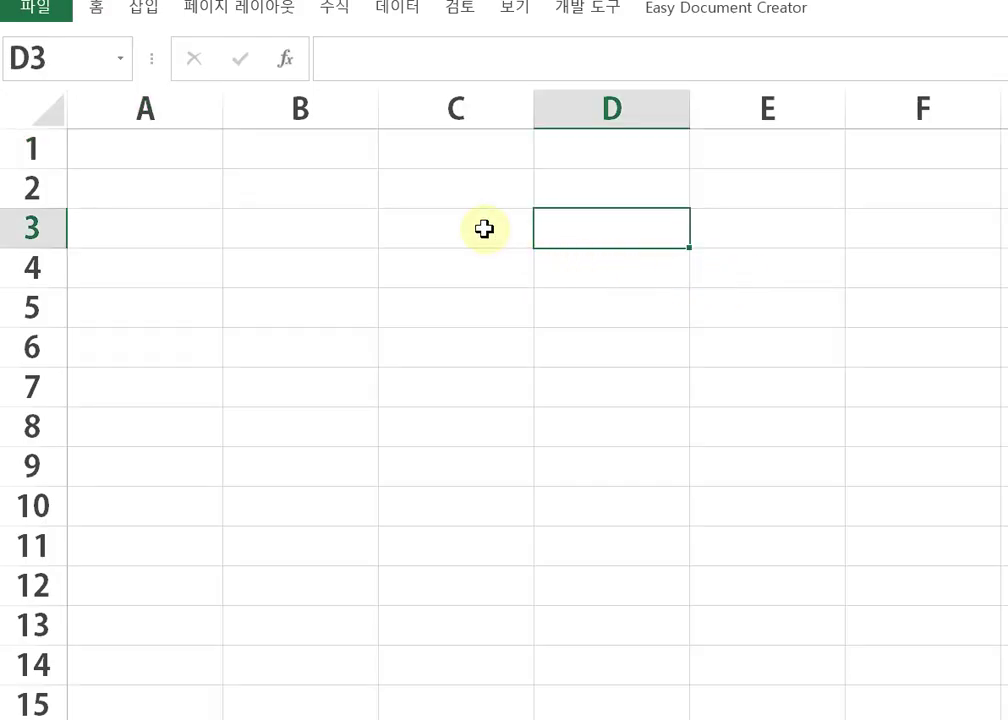
# Step: Enter the text 기본글꼴 in cell C3 of the new workbook
pyautogui.click(484, 229)
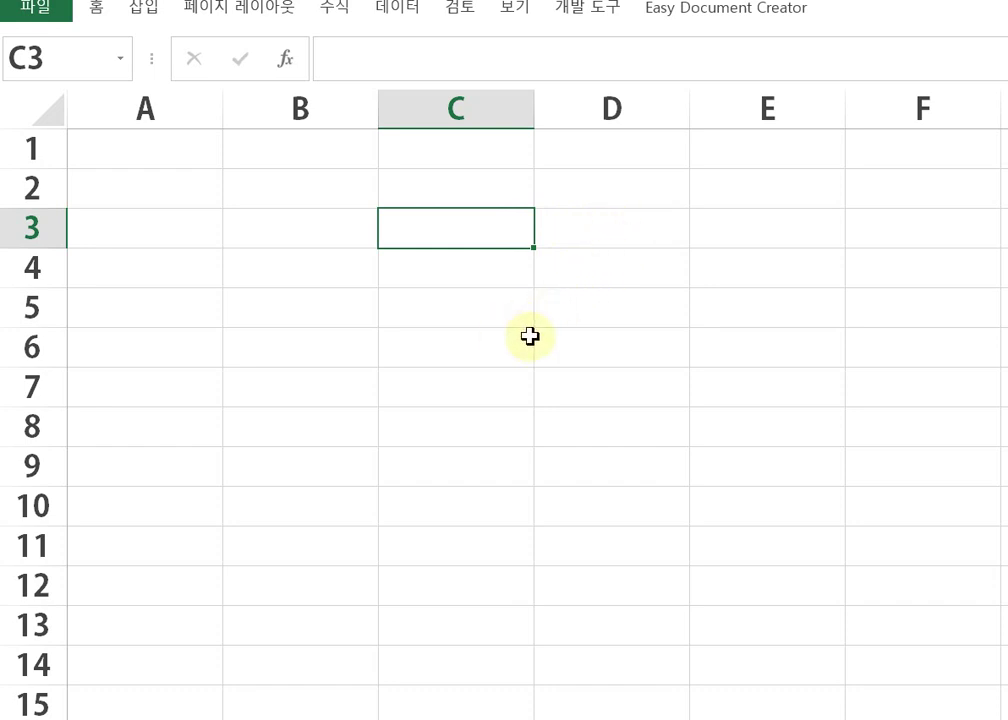
pyautogui.press('F2')
pyautogui.write('rl')
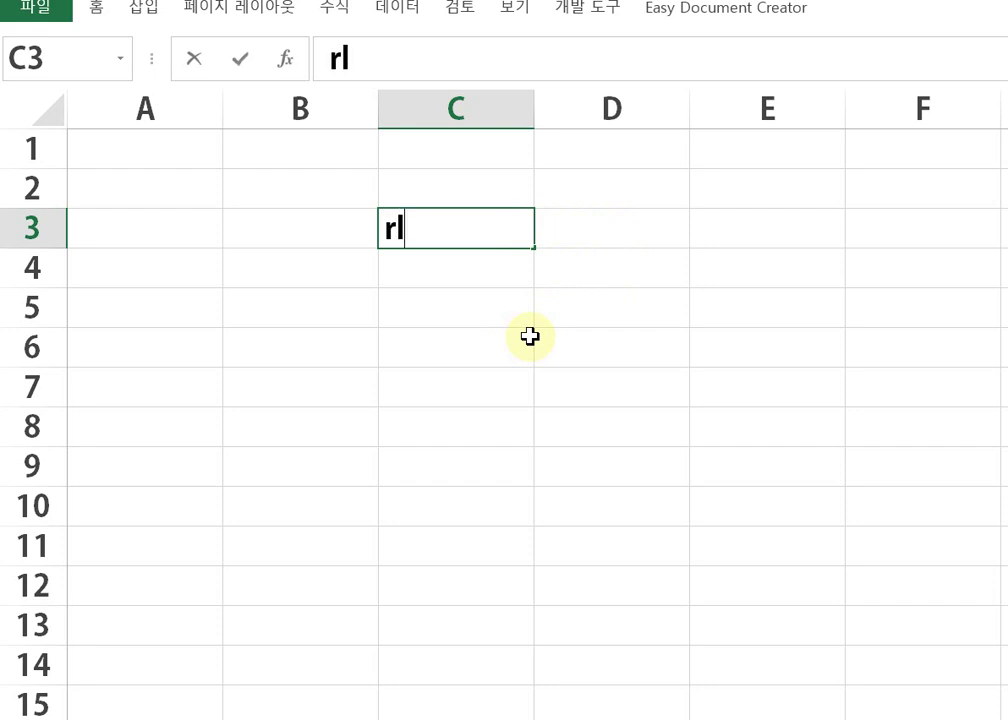
pyautogui.press('BackSpace')
pyautogui.press('BackSpace')
pyautogui.write('기')
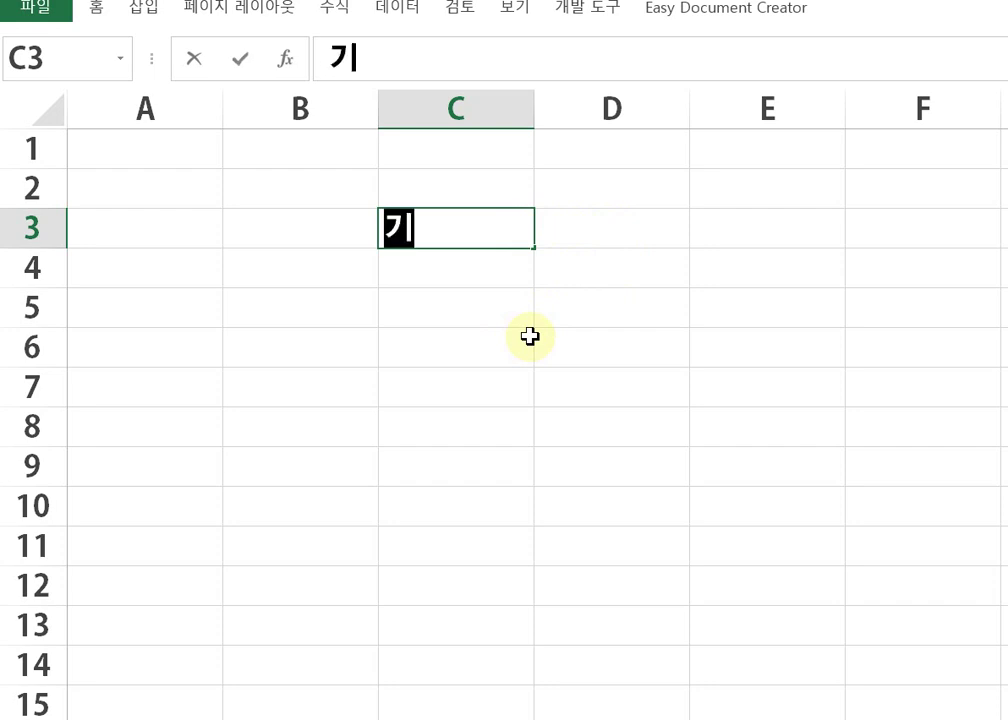
pyautogui.write('본글꼴')
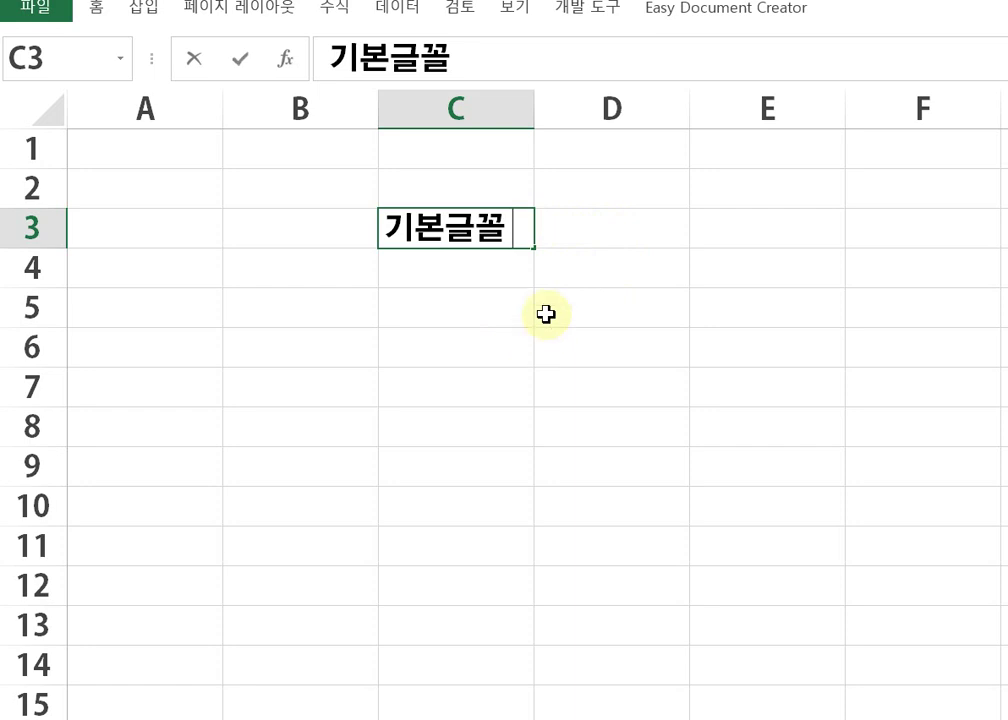
# Step: Check the font name and size applied to the text in C3 and commit the cell entry
pyautogui.click(95, 12)
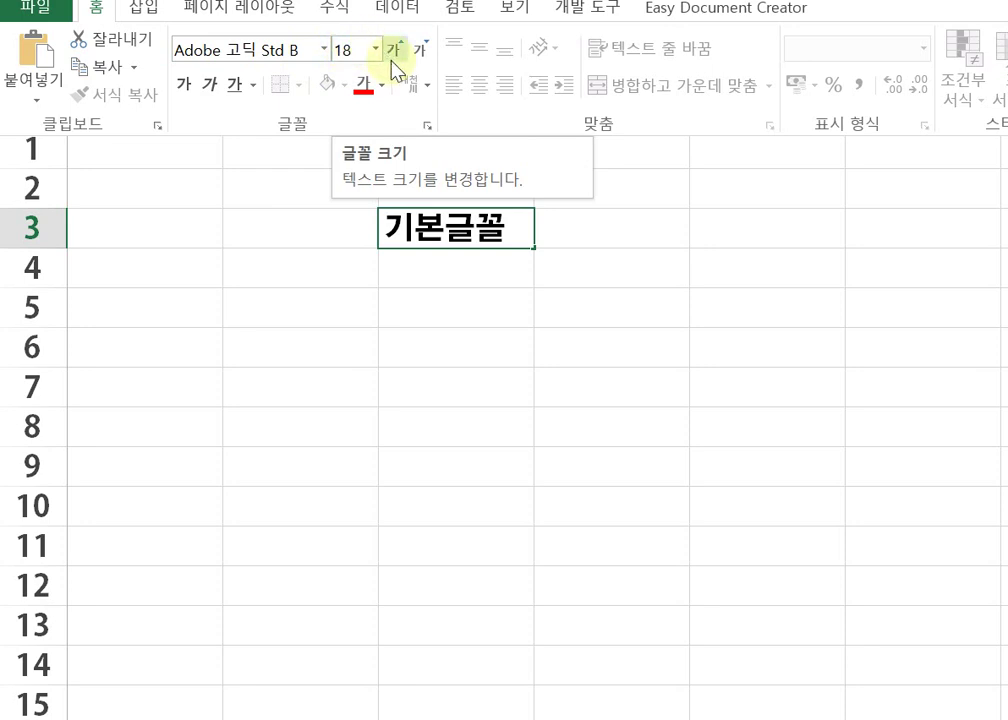
pyautogui.click(540, 322)
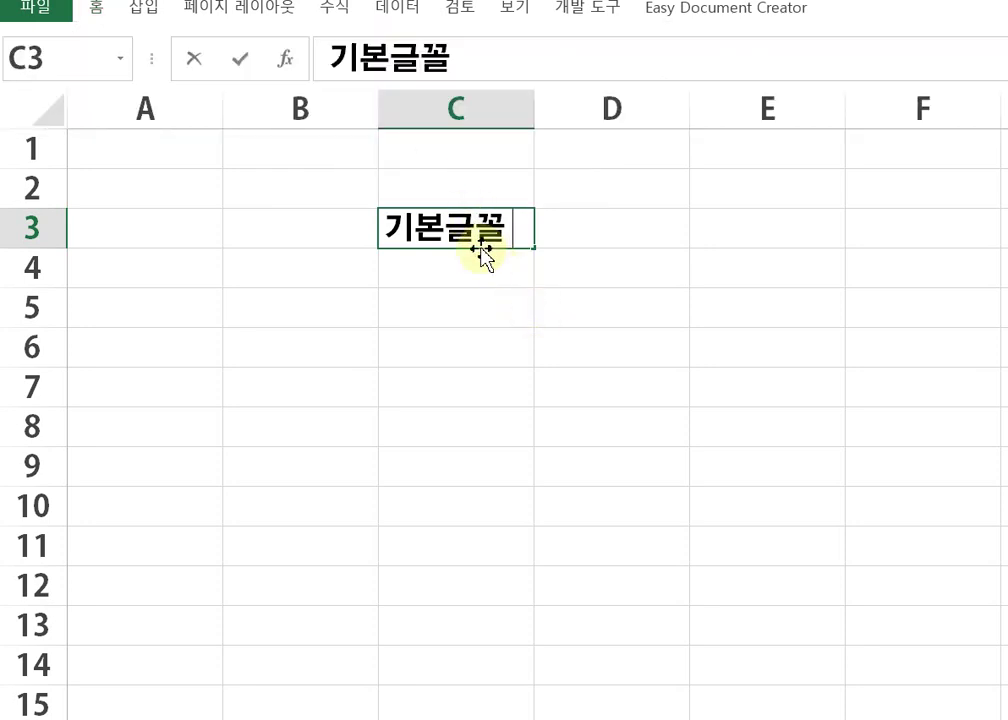
pyautogui.click(577, 257)
pyautogui.click(463, 234)
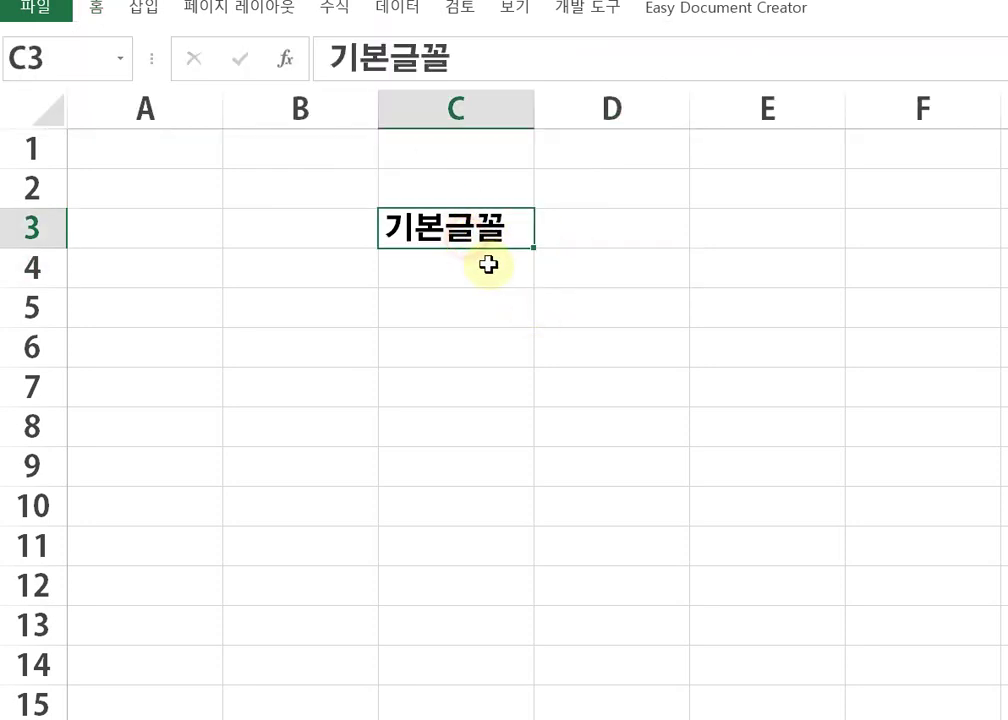
pyautogui.click(480, 270)
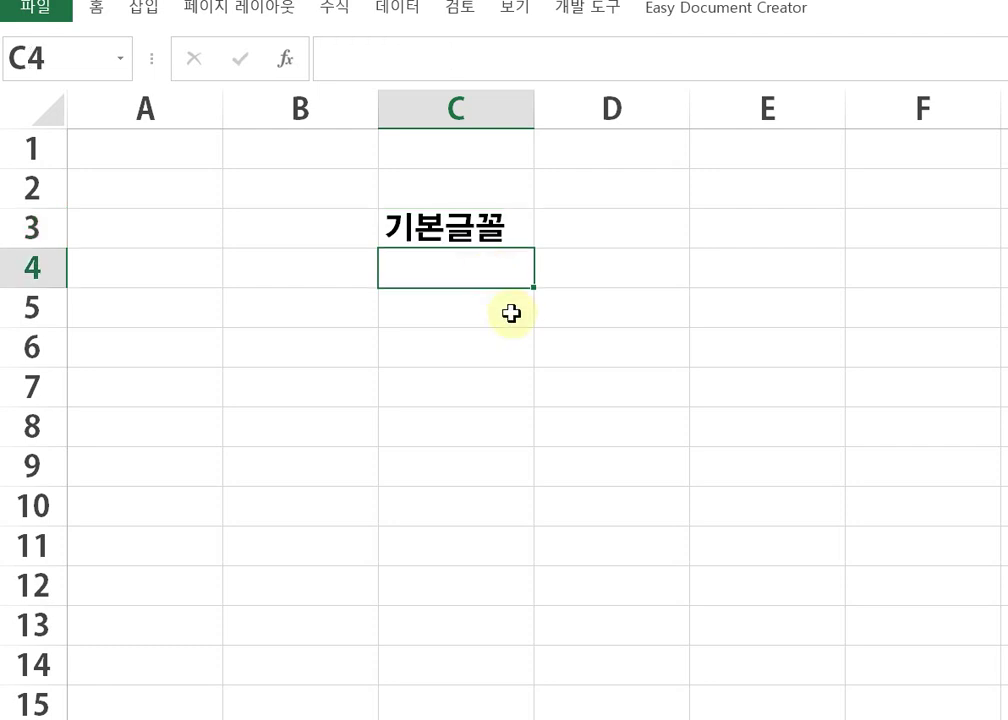
# Step: Paste the copied topic list as text only, starting at cell D5
pyautogui.click(513, 310)
pyautogui.click(497, 350)
pyautogui.click(544, 308)
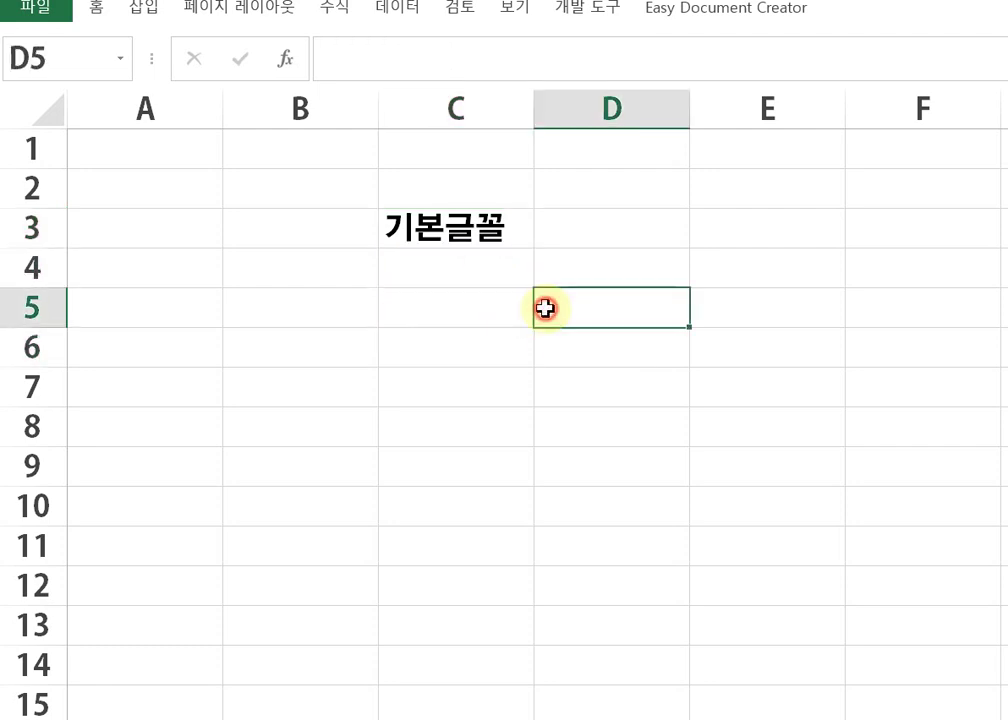
pyautogui.rightClick(545, 310)
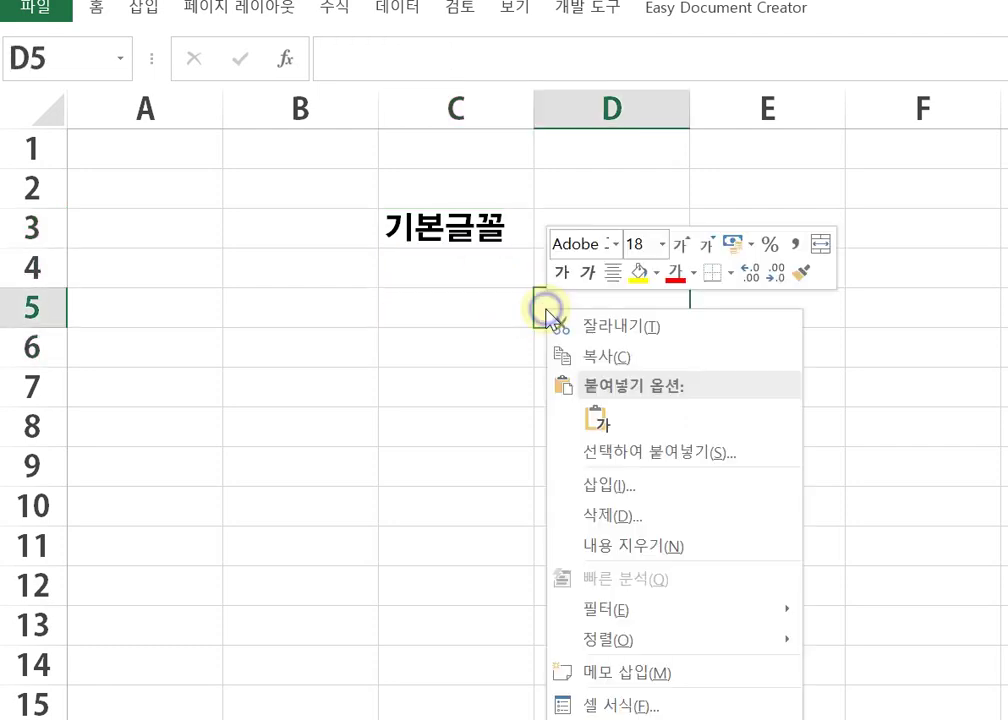
pyautogui.click(596, 417)
pyautogui.click(840, 340)
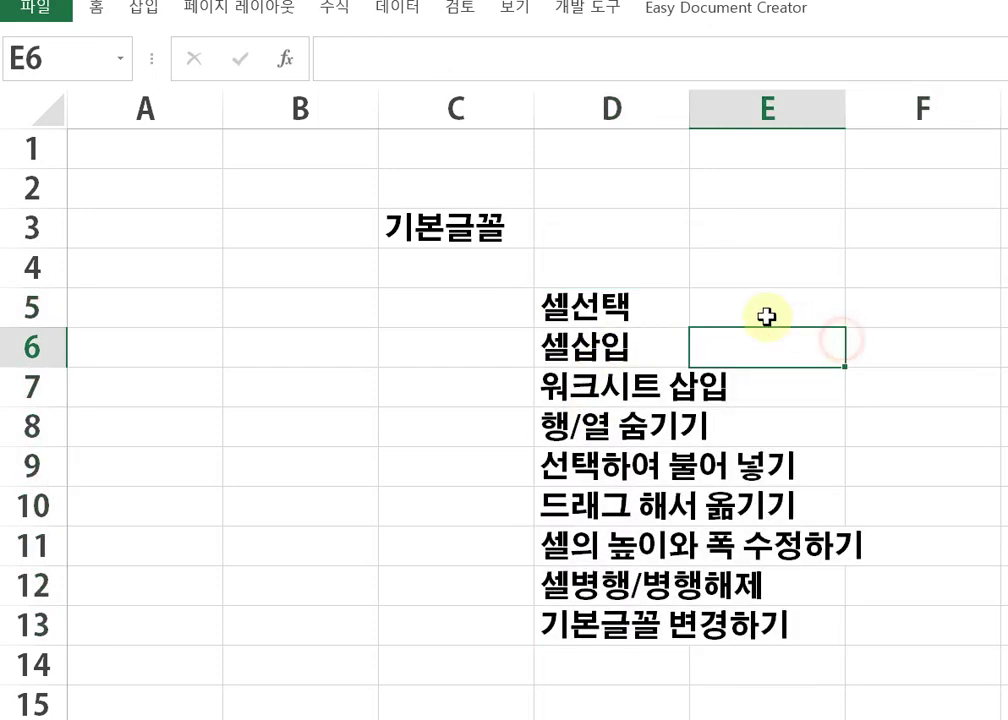
# Step: Apply the red font color to the topic list in cells D5:F13
pyautogui.moveTo(588, 293); pyautogui.dragTo(846, 582)
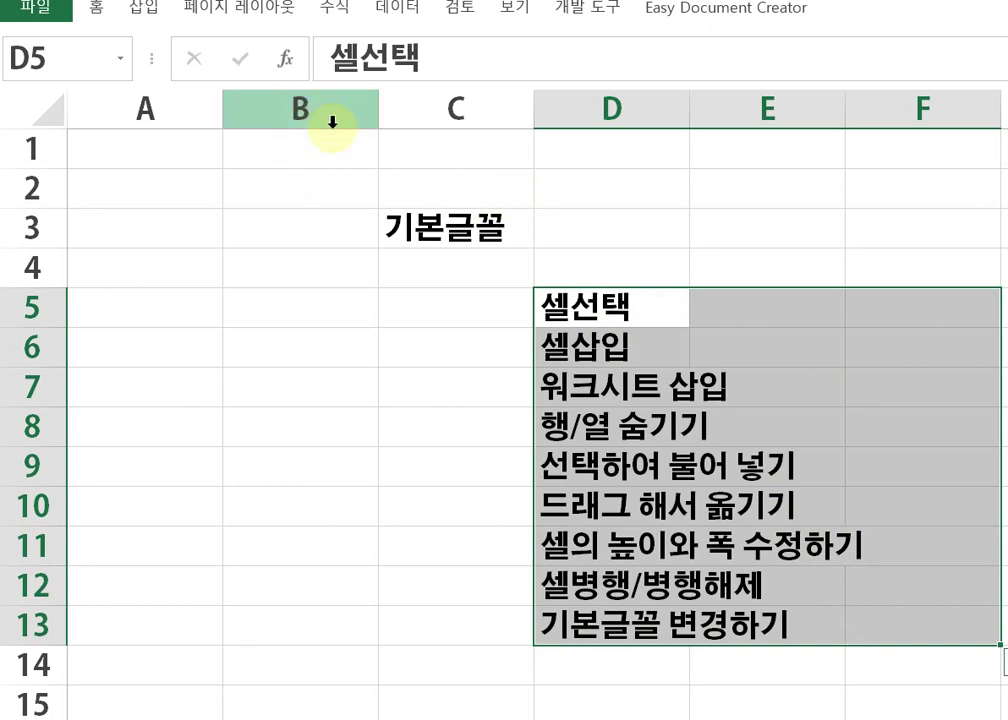
pyautogui.click(100, 12)
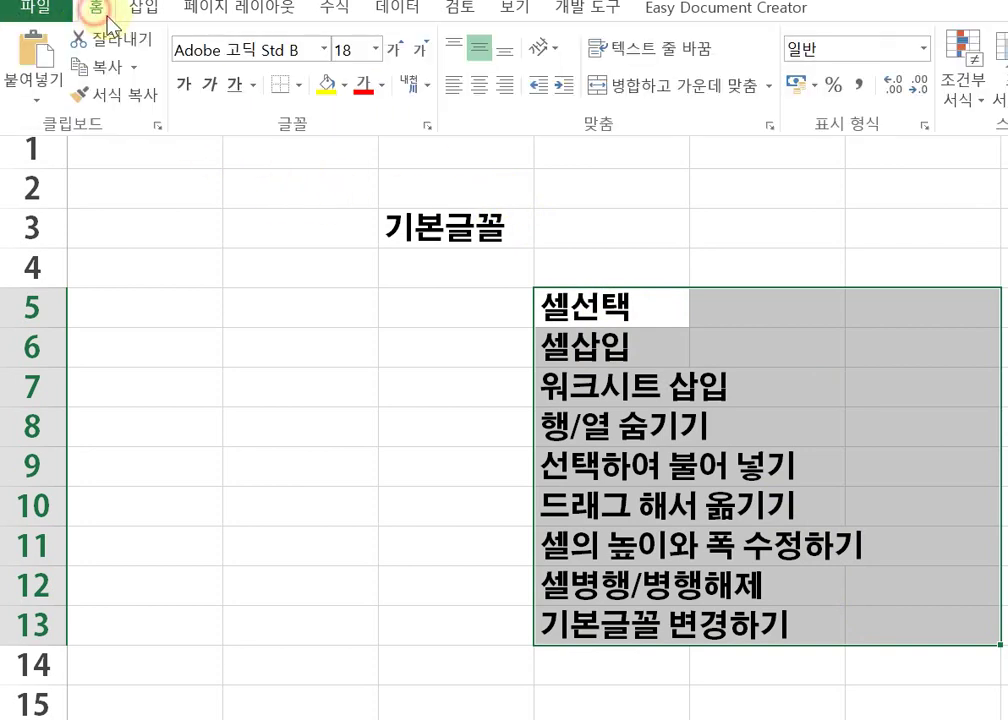
pyautogui.click(366, 88)
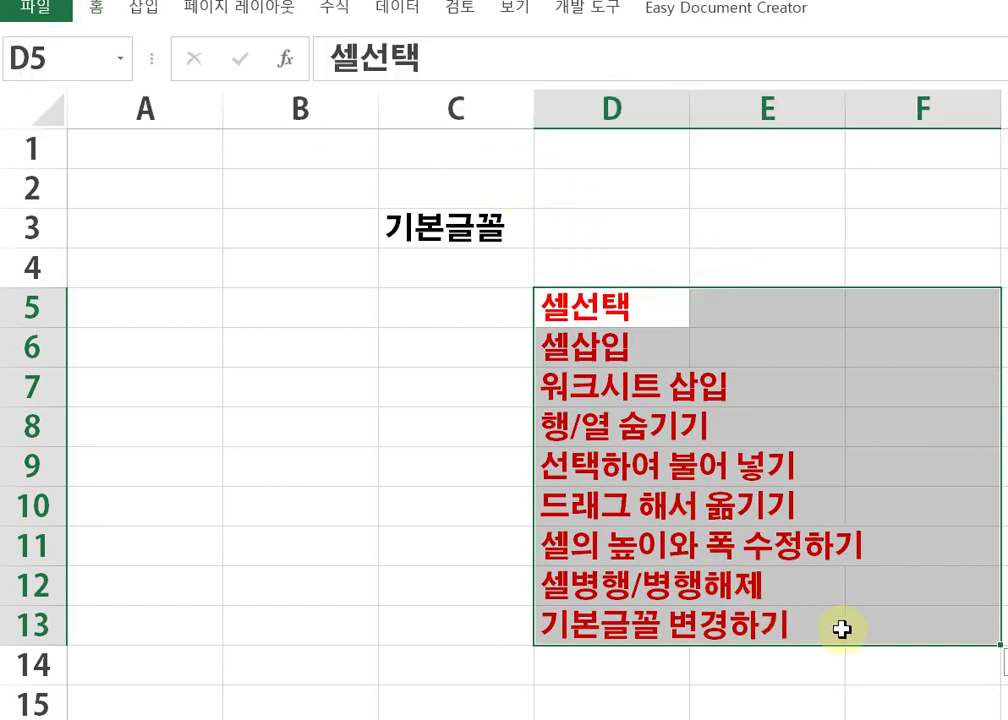
pyautogui.click(838, 628)
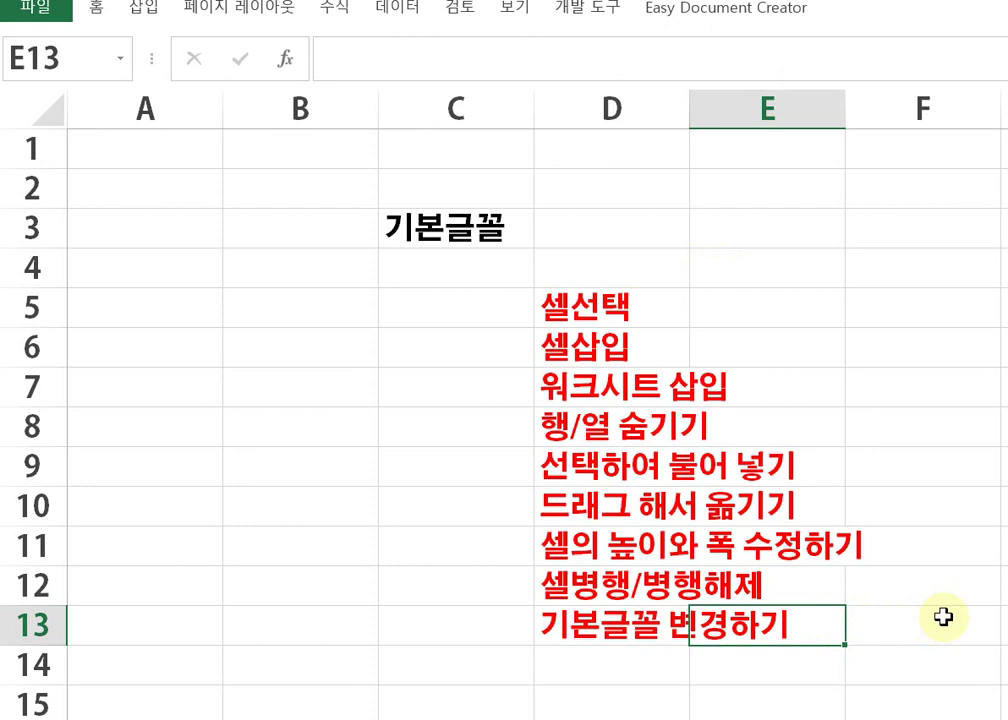
# Step: Review the topics in rows 5 to 12 one by one, from cell selection through cell merging
pyautogui.click(614, 312)
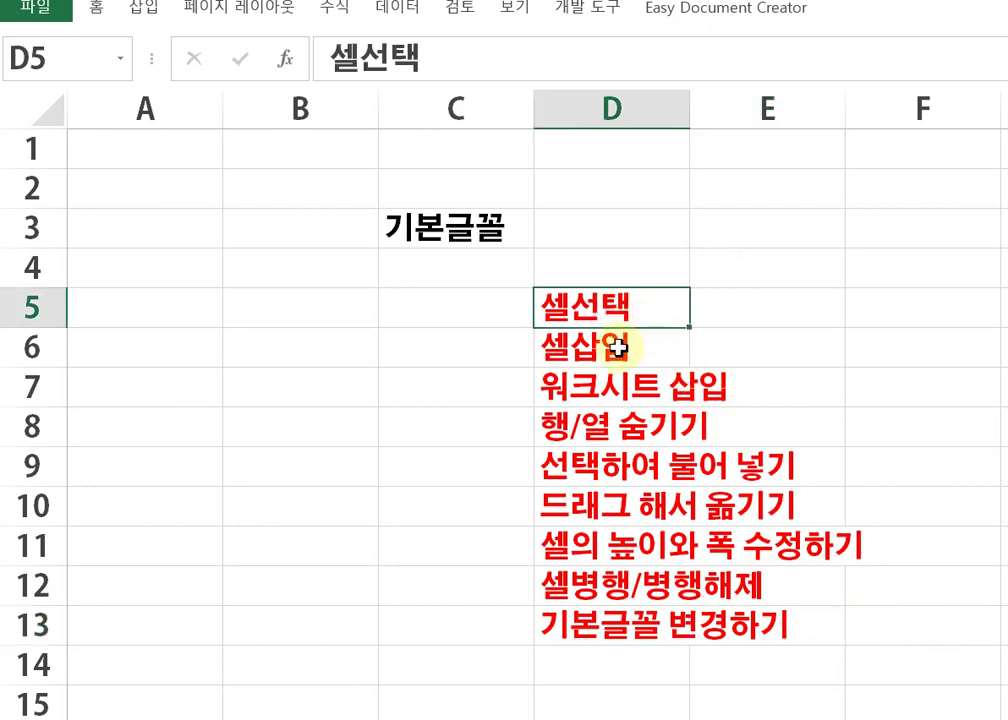
pyautogui.click(615, 347)
pyautogui.click(637, 382)
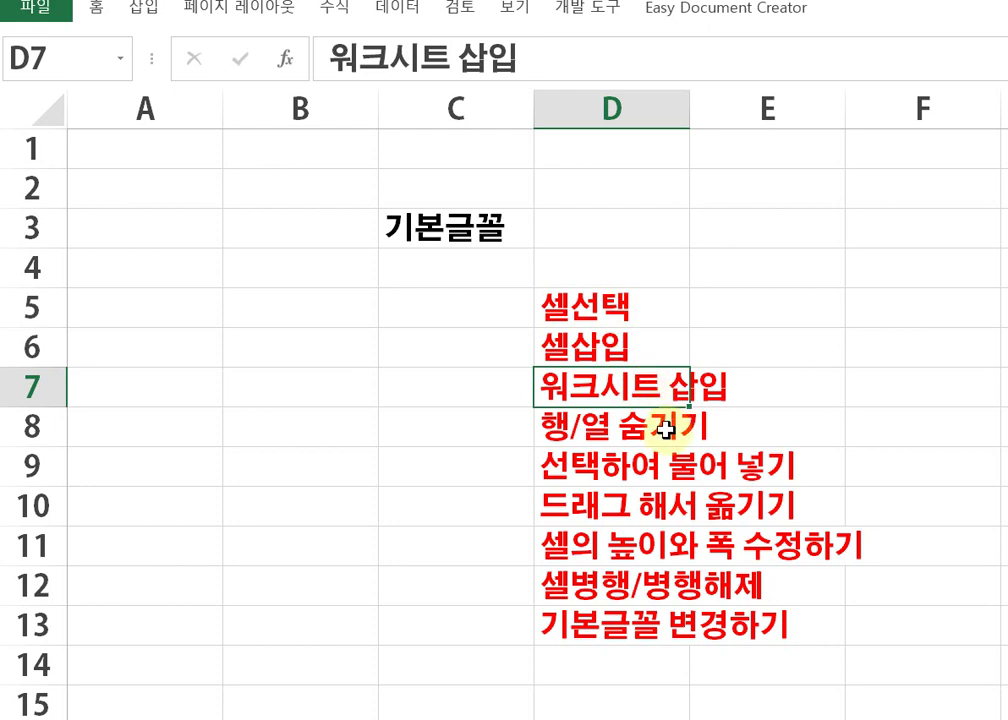
pyautogui.click(665, 430)
pyautogui.click(686, 466)
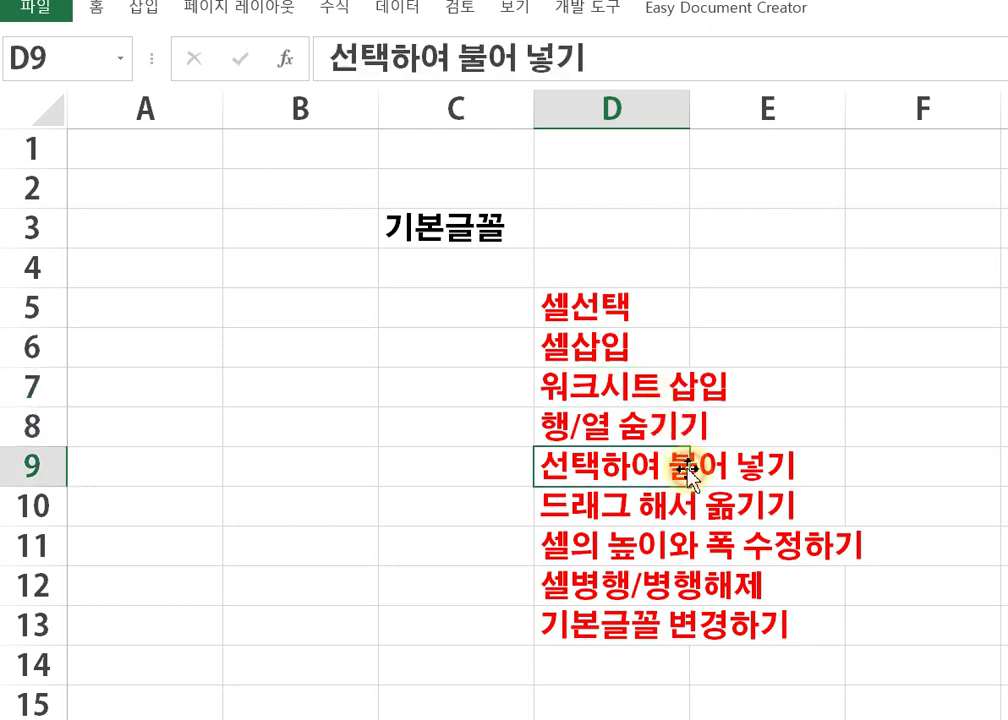
pyautogui.click(718, 513)
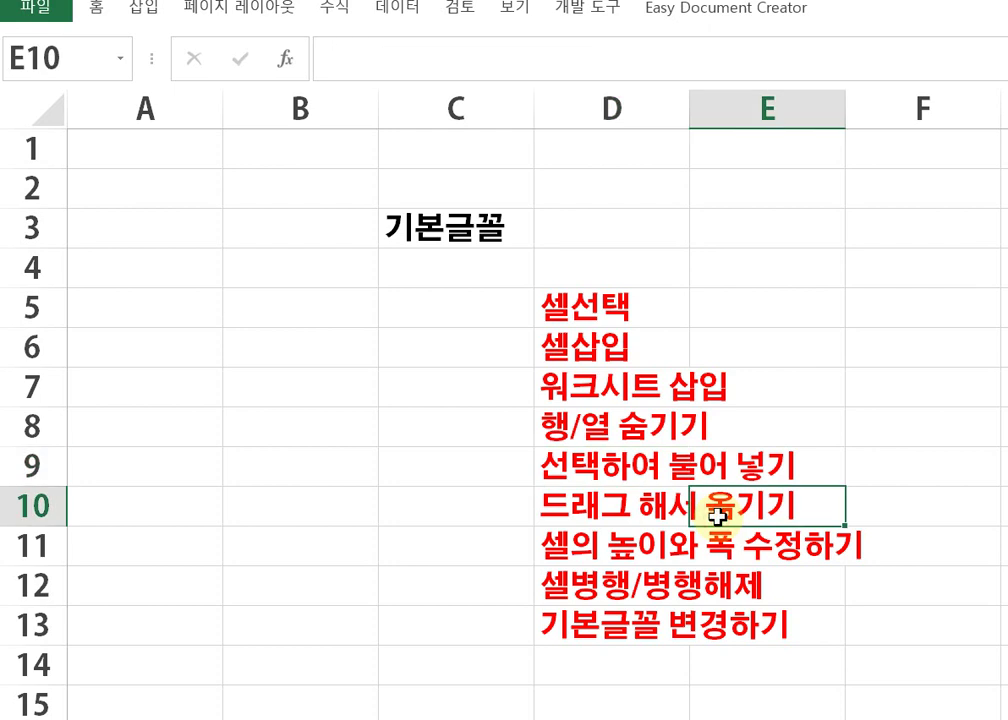
pyautogui.click(722, 552)
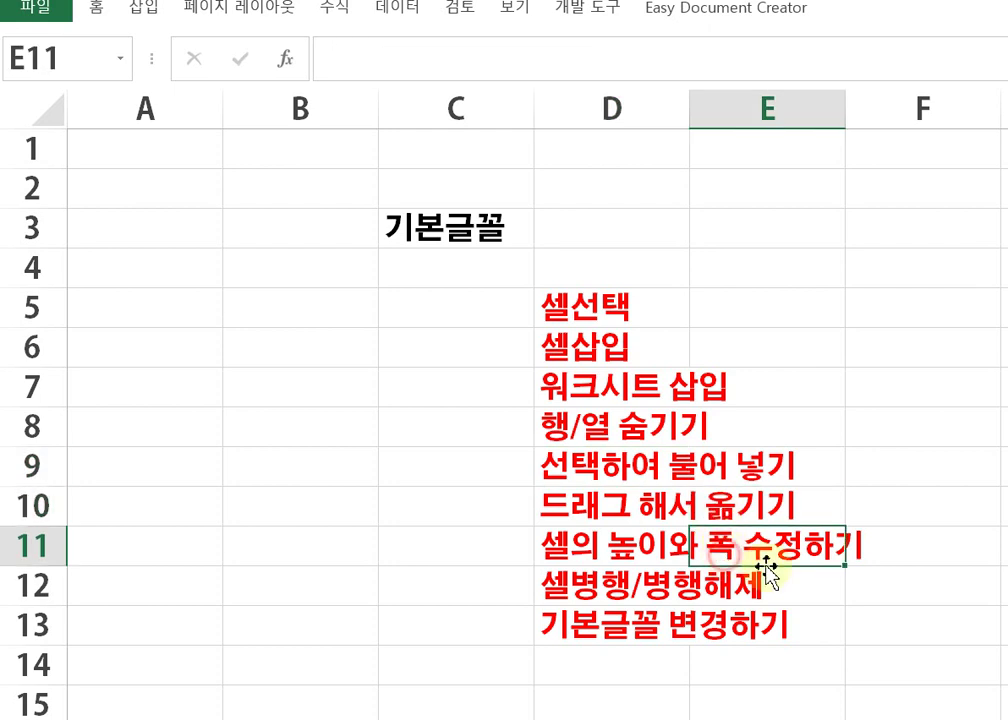
pyautogui.click(718, 594)
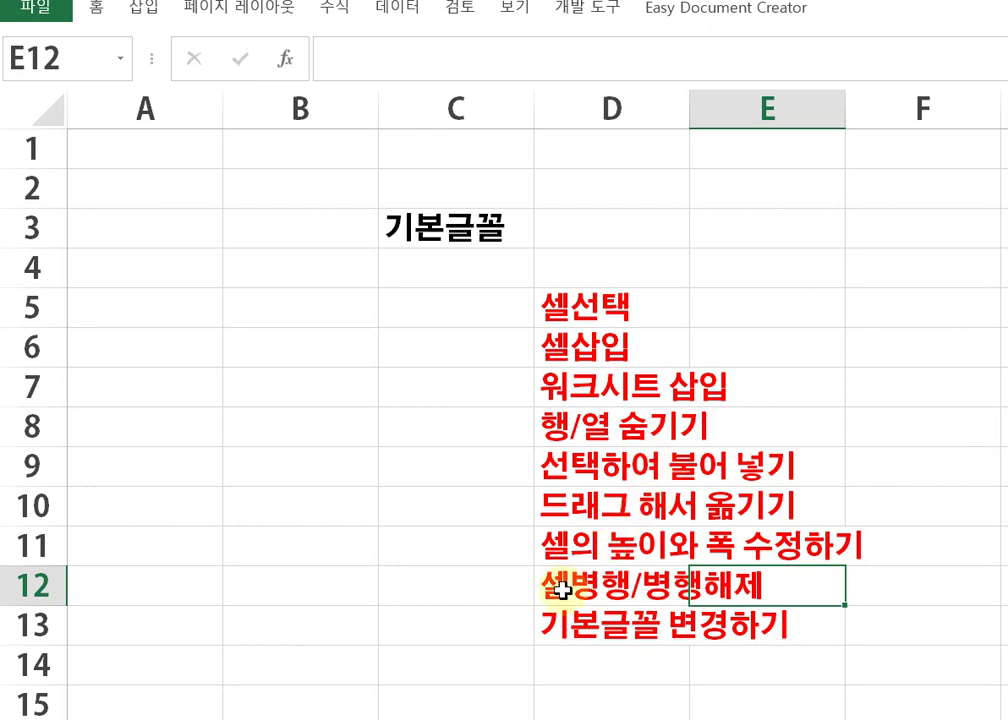
# Step: Correct the text in cell D12 to 셀병합/병합해제
pyautogui.click(553, 582)
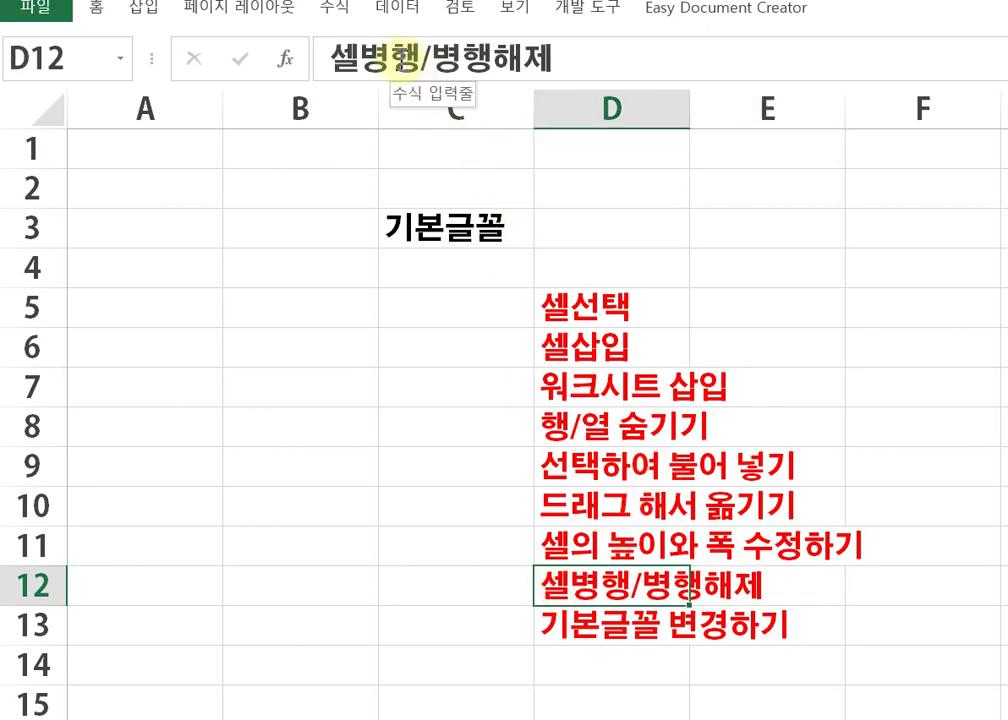
pyautogui.click(398, 61)
pyautogui.press('Delete')
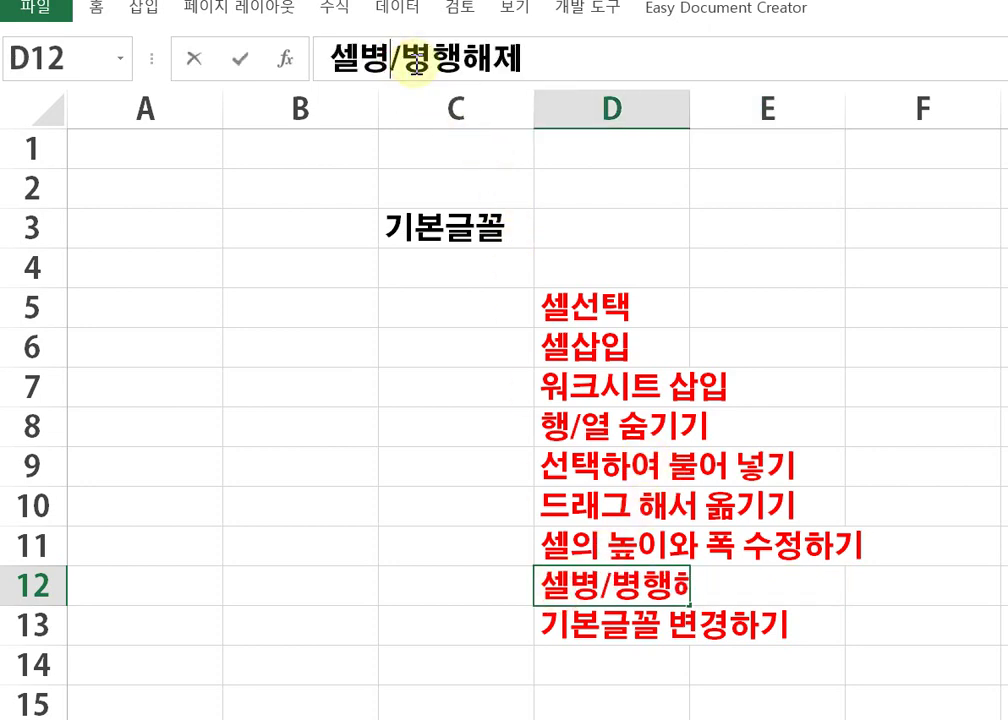
pyautogui.write('합')
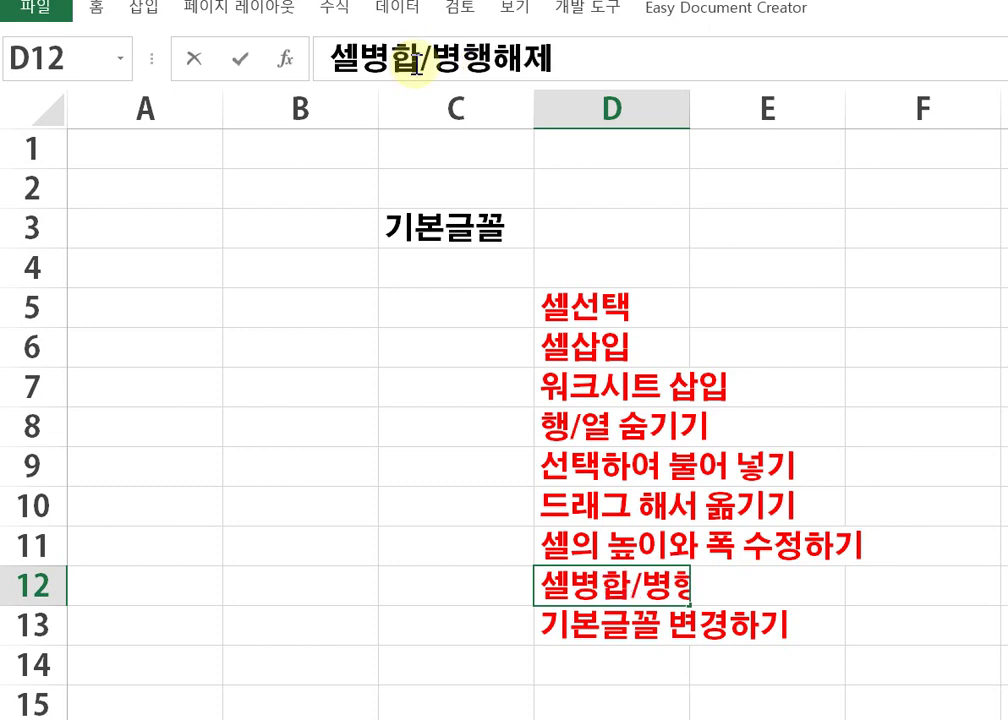
pyautogui.press('End')
pyautogui.press('Hangul_Hanja')
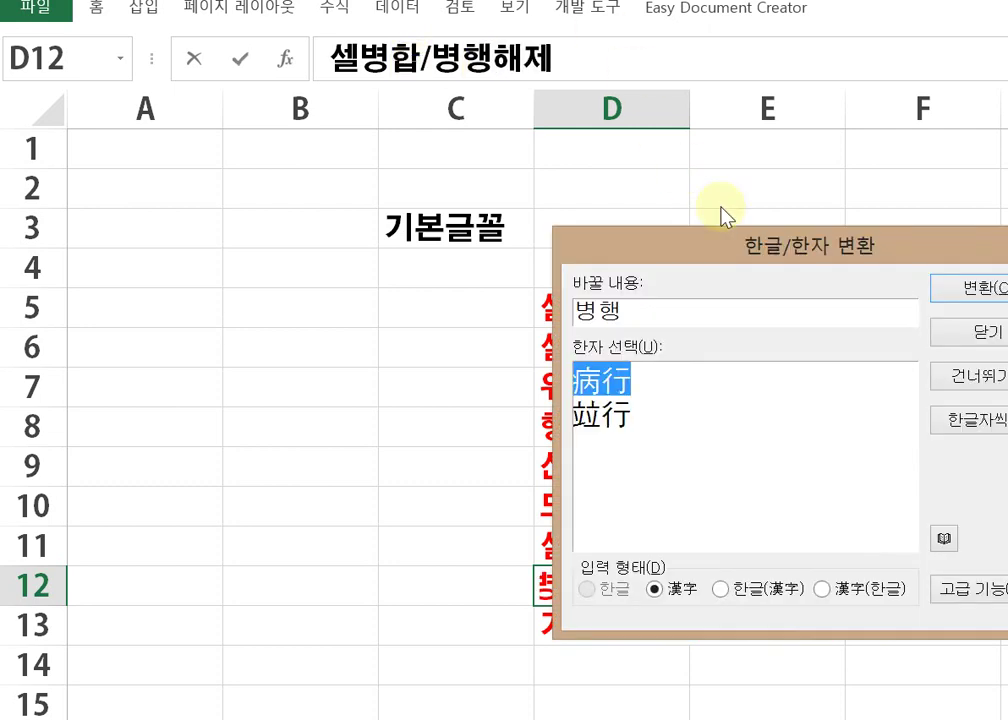
pyautogui.click(962, 337)
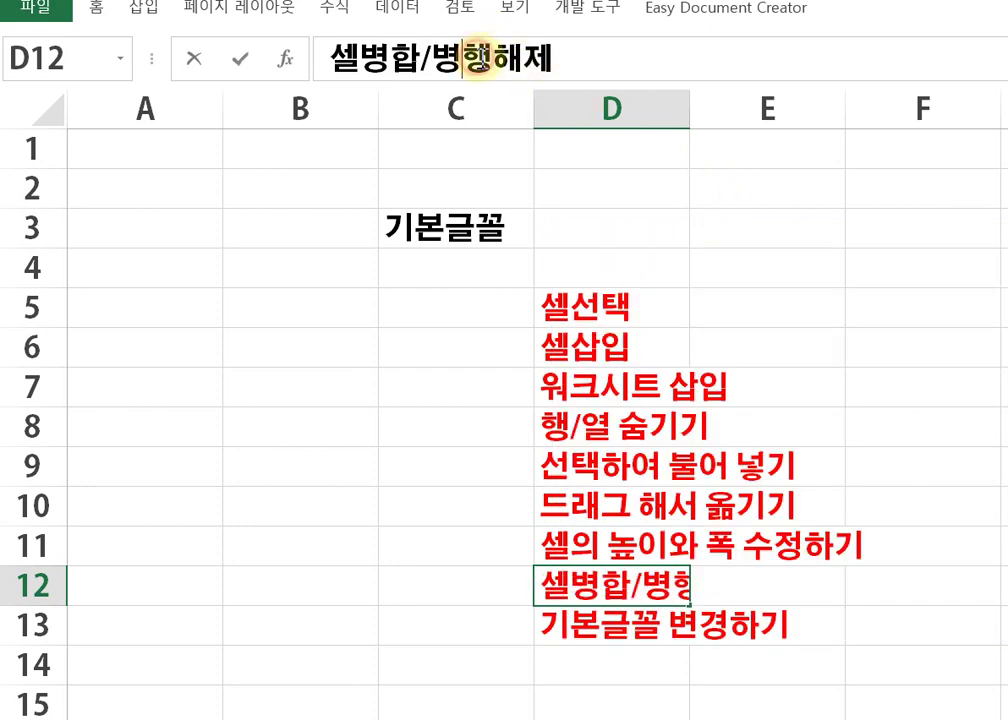
pyautogui.press('Delete')
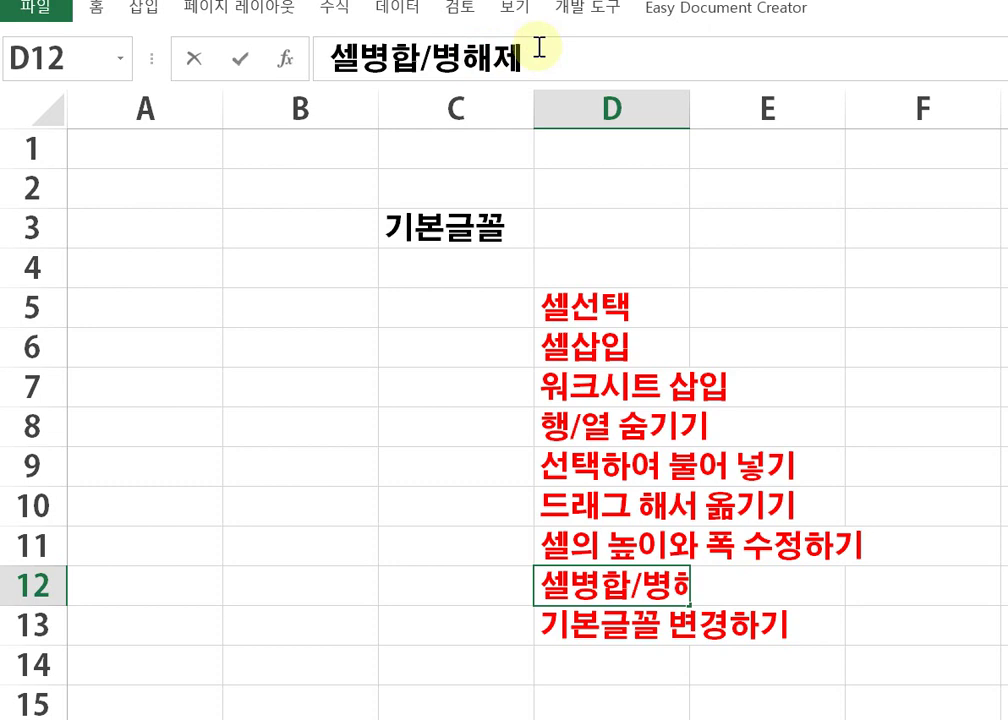
pyautogui.write('합')
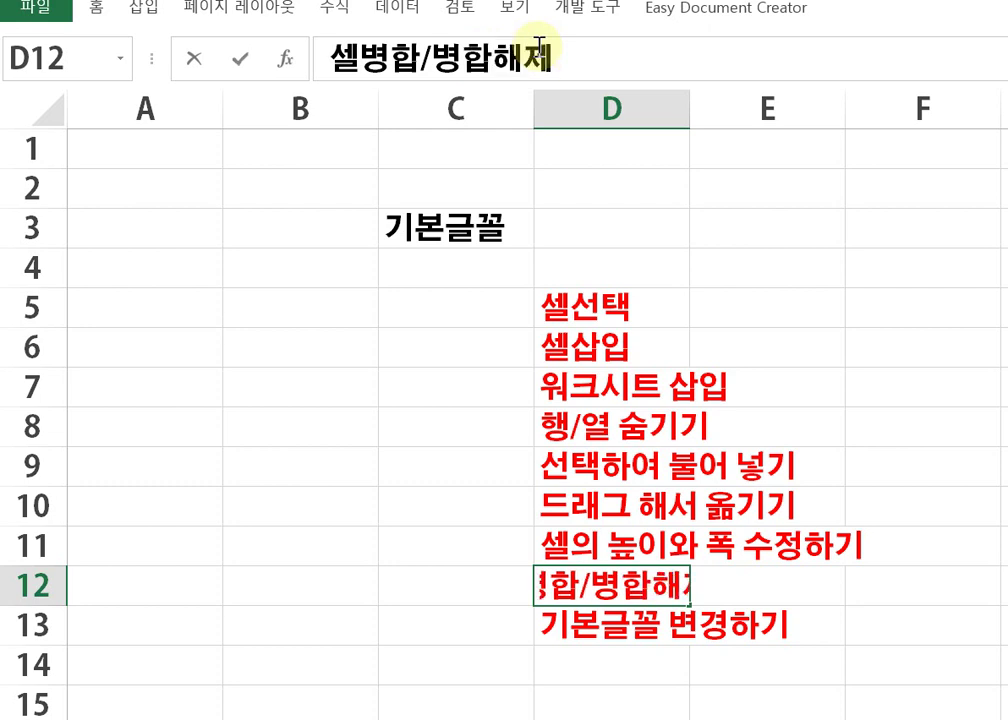
pyautogui.click(957, 460)
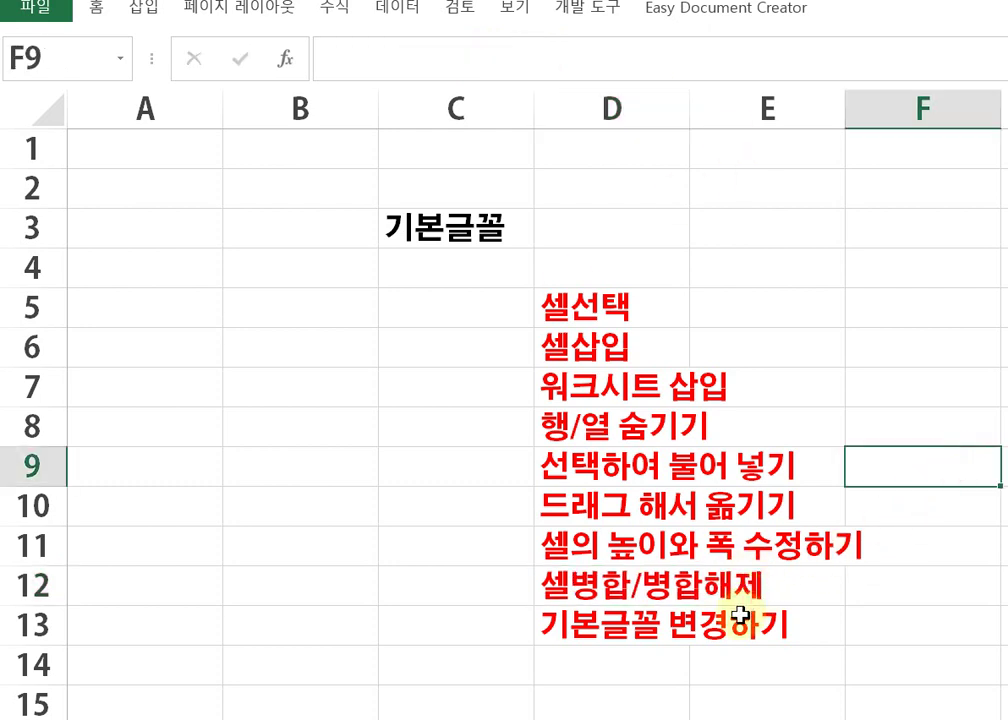
pyautogui.click(738, 618)
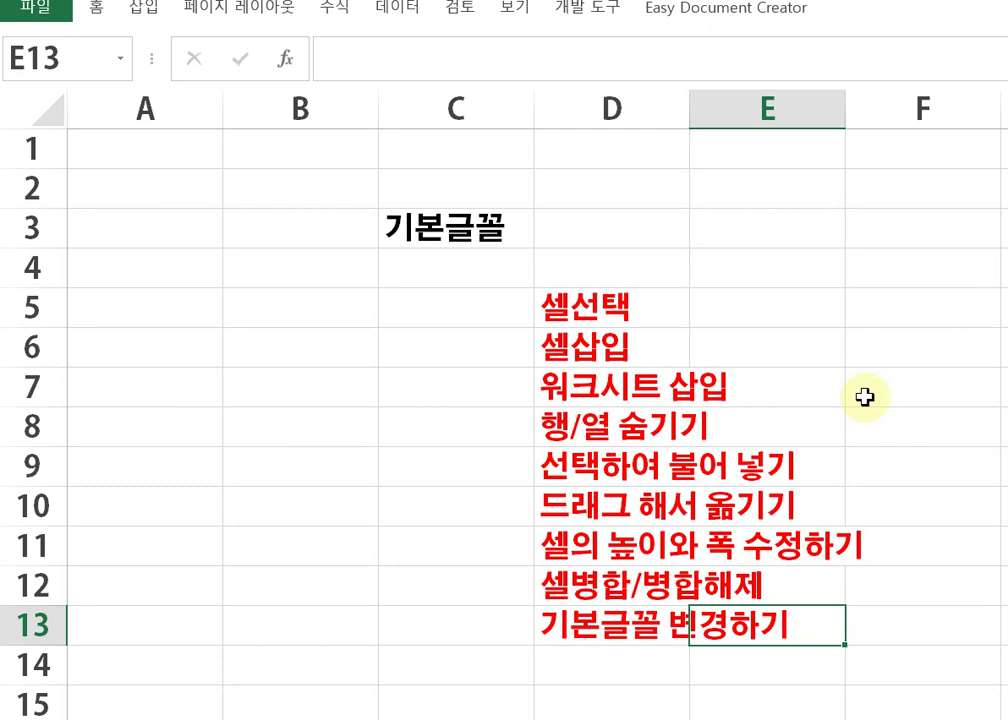
# Step: Lower the system volume to 0
pyautogui.press('XF86AudioLowerVolume')
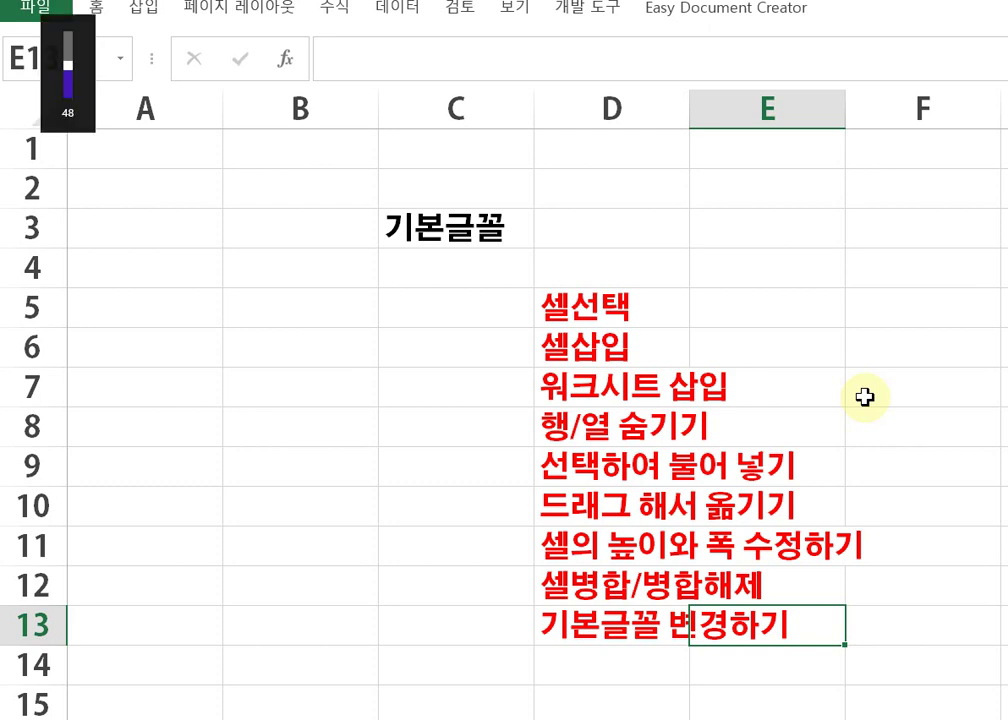
pyautogui.press('XF86AudioLowerVolume')
pyautogui.press('XF86AudioLowerVolume')
pyautogui.press('XF86AudioLowerVolume')
pyautogui.press('XF86AudioLowerVolume')
pyautogui.press('XF86AudioLowerVolume')
pyautogui.press('XF86AudioLowerVolume')
pyautogui.press('XF86AudioLowerVolume')
pyautogui.press('XF86AudioLowerVolume')
pyautogui.press('XF86AudioLowerVolume')
pyautogui.press('XF86AudioLowerVolume')
pyautogui.press('XF86AudioLowerVolume')
pyautogui.press('XF86AudioLowerVolume')
pyautogui.press('XF86AudioLowerVolume')
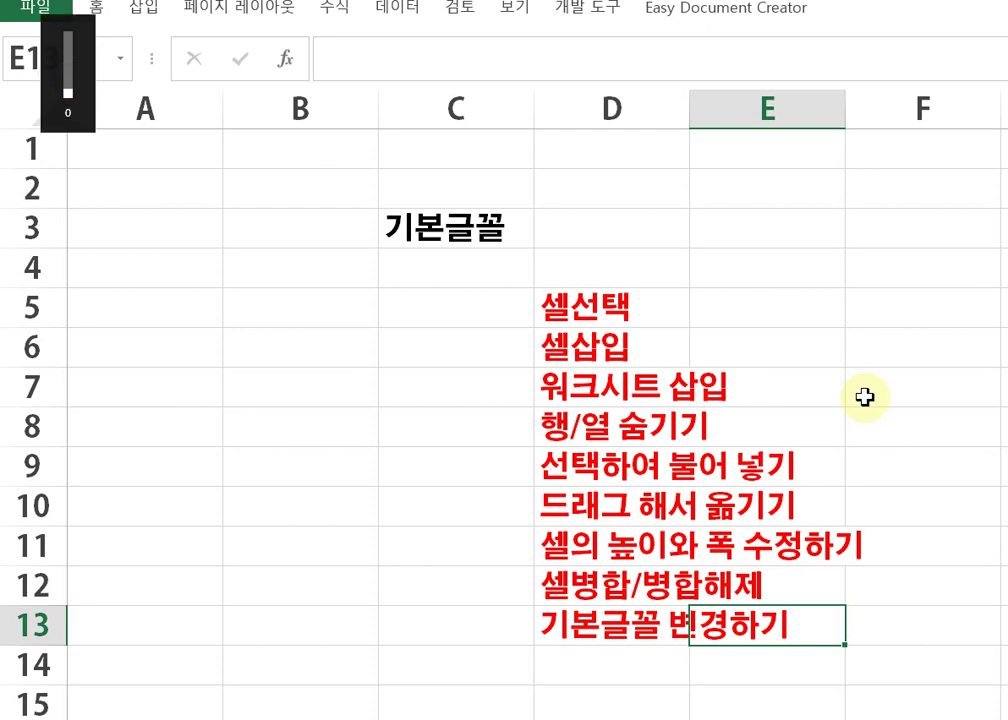
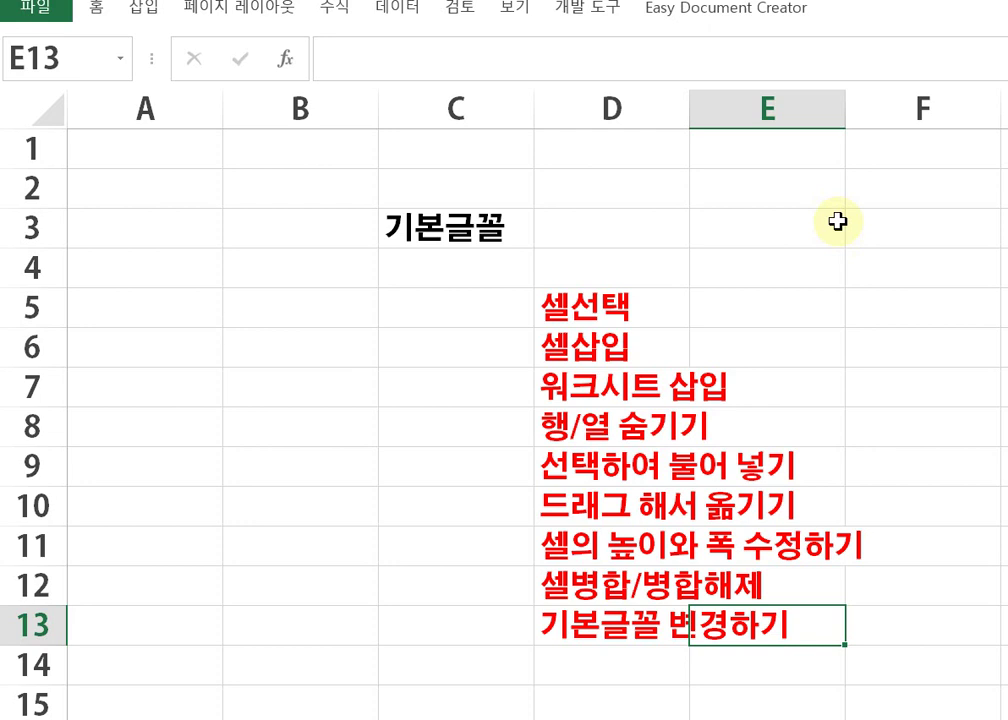
# Step: Turn off the touchpad and increase the screen brightness
pyautogui.press('XF86TouchpadToggle')
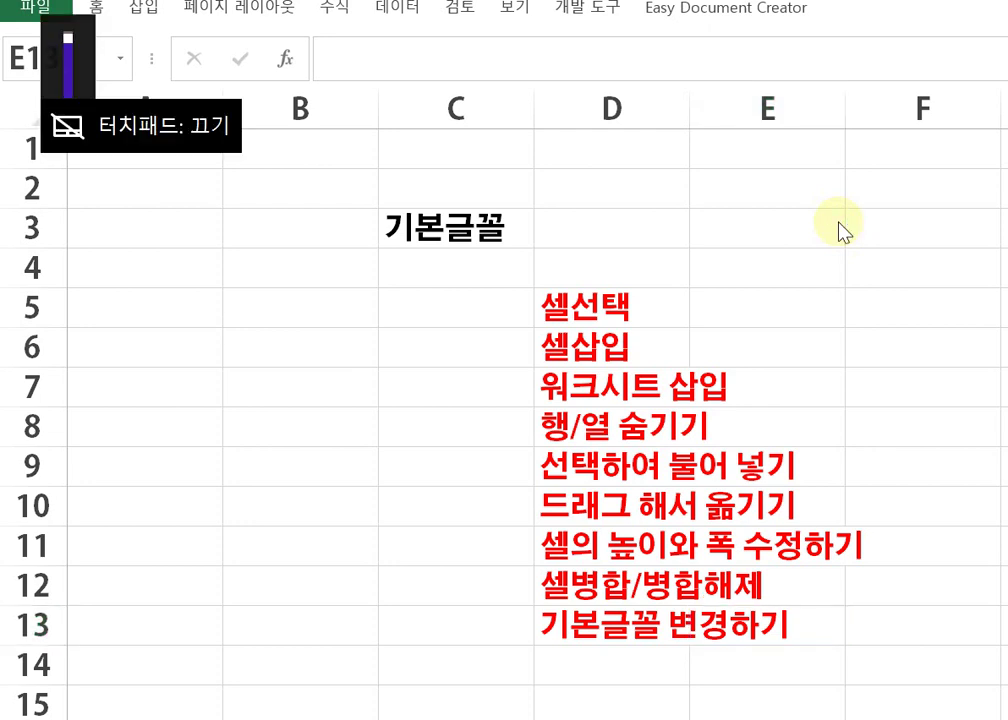
pyautogui.press('XF86MonBrightnessUp')
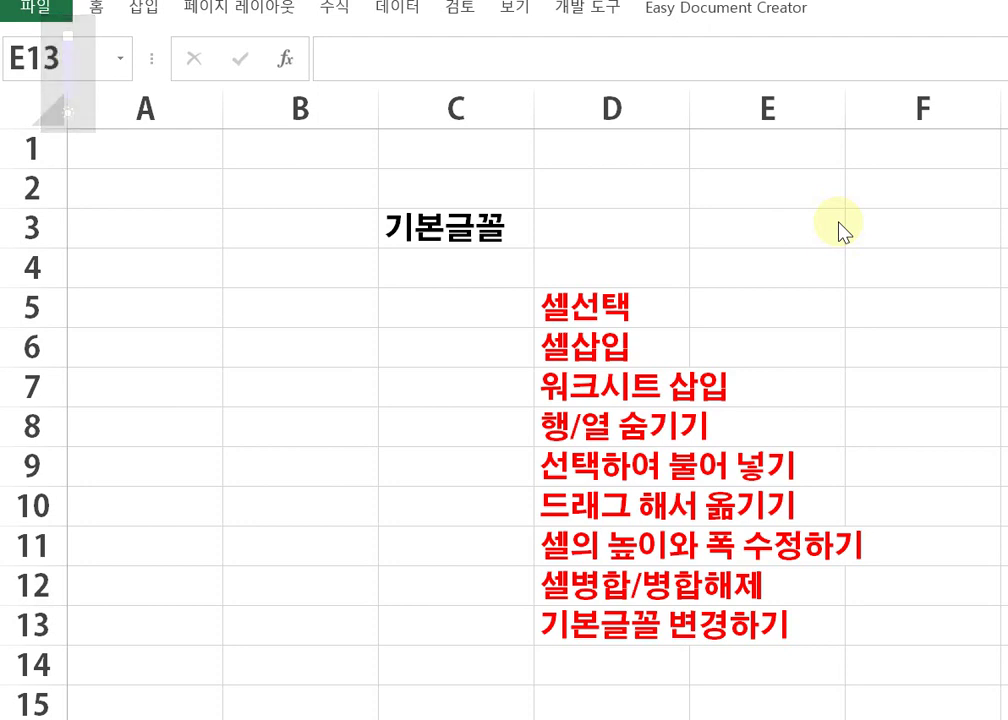
# Step: Raise the system volume to 50
pyautogui.press('XF86AudioRaiseVolume')
pyautogui.press('XF86AudioRaiseVolume')
pyautogui.press('XF86AudioRaiseVolume')
pyautogui.press('XF86AudioRaiseVolume')
pyautogui.press('XF86AudioRaiseVolume')
pyautogui.press('XF86AudioRaiseVolume')
pyautogui.press('XF86AudioRaiseVolume')
pyautogui.press('XF86AudioRaiseVolume')
pyautogui.press('XF86AudioRaiseVolume')
pyautogui.press('XF86AudioRaiseVolume')
pyautogui.press('XF86AudioRaiseVolume')
pyautogui.press('XF86AudioRaiseVolume')
pyautogui.press('XF86AudioRaiseVolume')
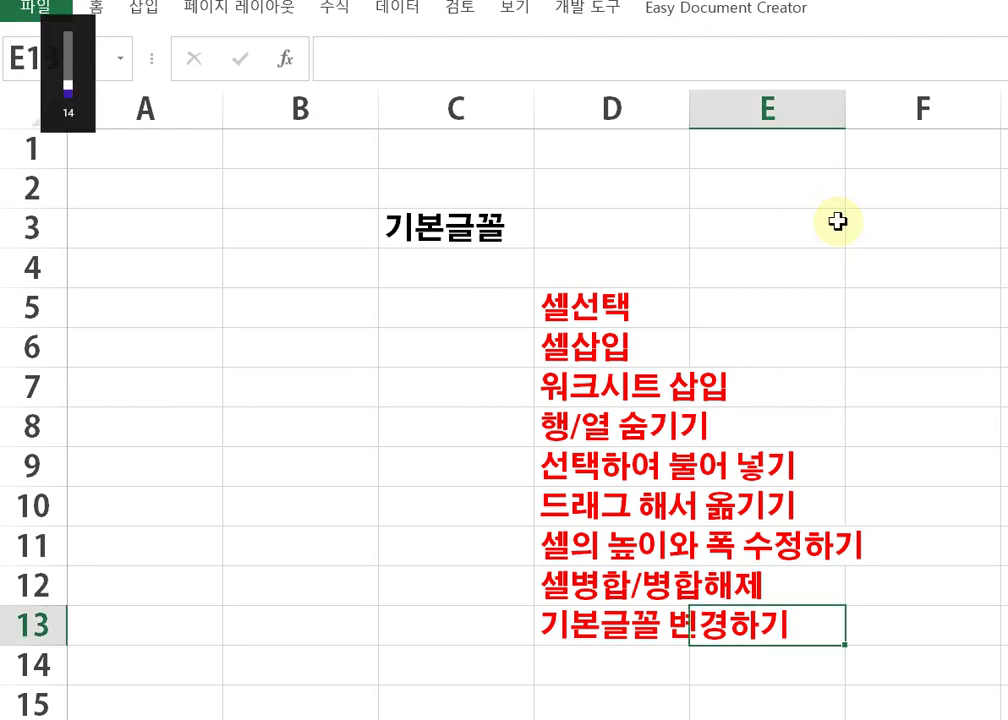
pyautogui.press('XF86AudioRaiseVolume')
pyautogui.press('XF86AudioRaiseVolume')
pyautogui.press('XF86AudioRaiseVolume')
pyautogui.press('XF86AudioRaiseVolume')
pyautogui.press('XF86AudioRaiseVolume')
pyautogui.press('XF86AudioRaiseVolume')
pyautogui.press('XF86AudioRaiseVolume')
pyautogui.press('XF86AudioRaiseVolume')
pyautogui.press('XF86AudioRaiseVolume')
pyautogui.press('XF86AudioRaiseVolume')
pyautogui.press('XF86AudioRaiseVolume')
pyautogui.press('XF86AudioRaiseVolume')
pyautogui.press('XF86AudioRaiseVolume')
pyautogui.press('XF86AudioRaiseVolume')
pyautogui.press('XF86AudioRaiseVolume')
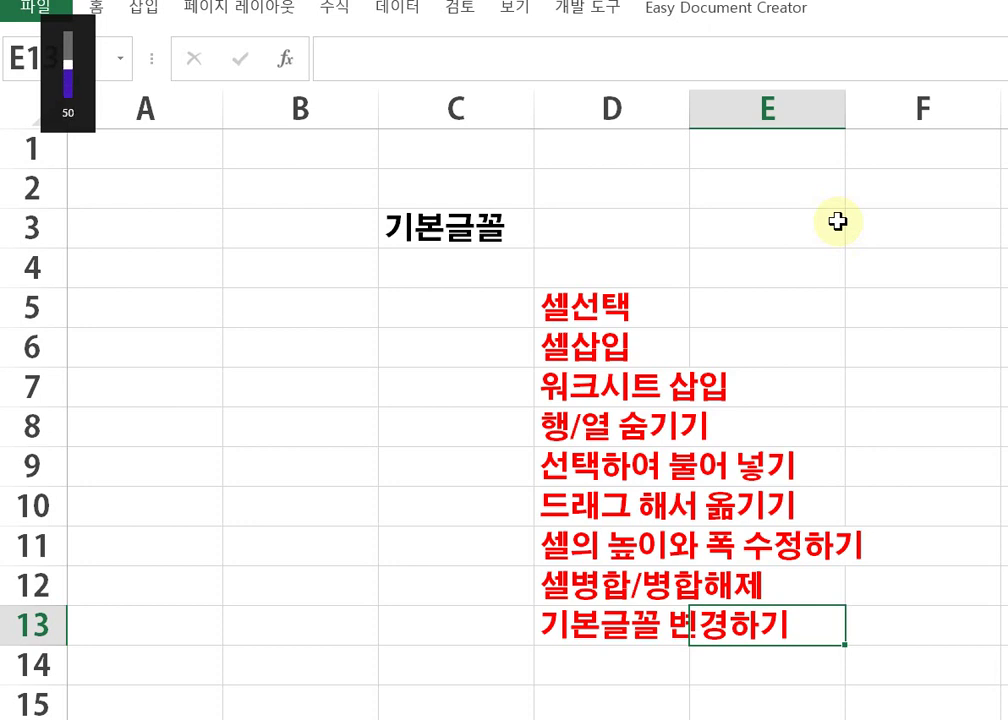